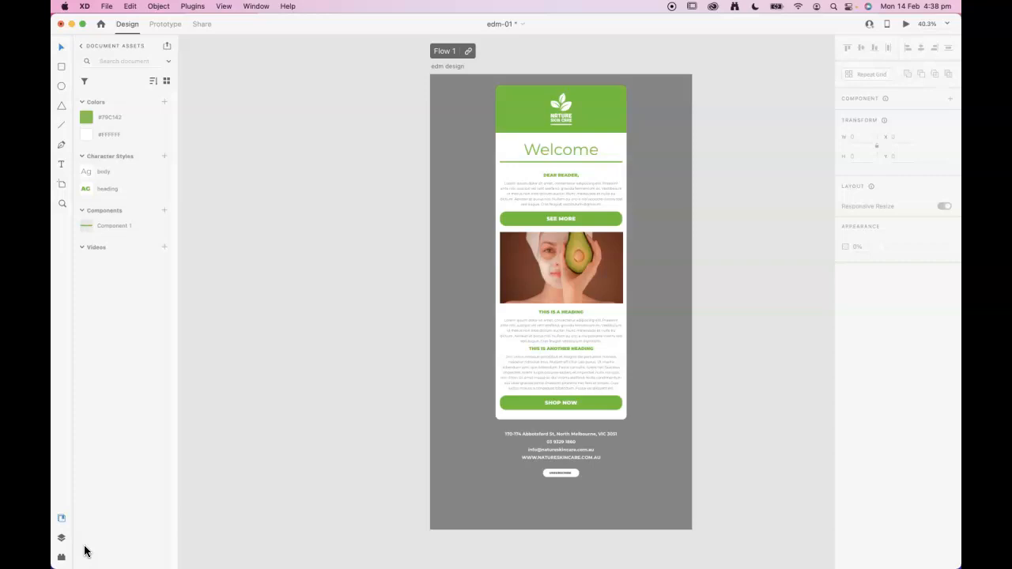
Review the finished Nature Skin Care email design from its header and Welcome section down to the footer
left_click(633, 25)
key("super+1")
left_click_drag(701, 209, 603, 354)
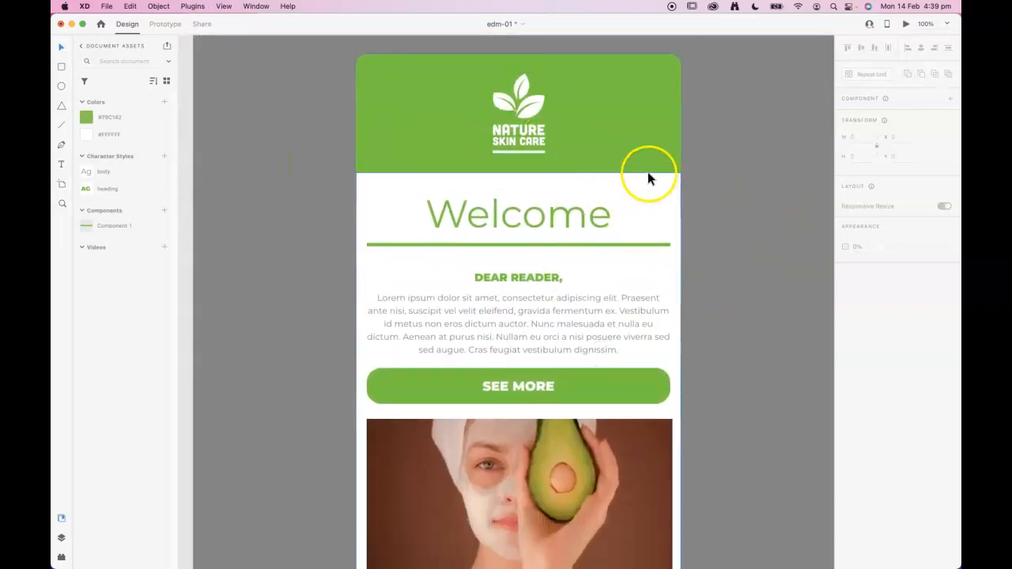
left_click(518, 92)
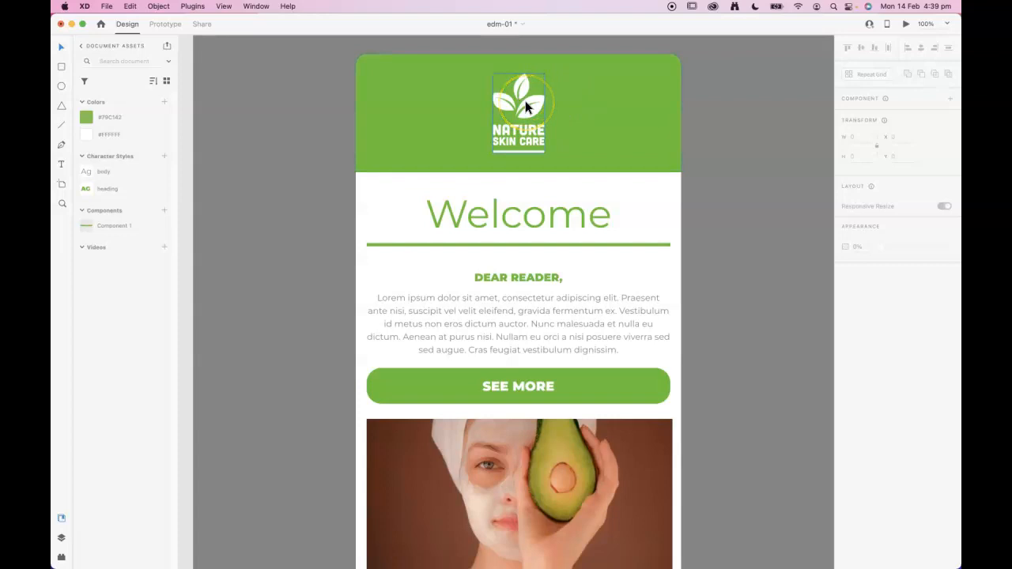
left_click_drag(703, 316, 710, 212)
left_click_drag(696, 351, 700, 208)
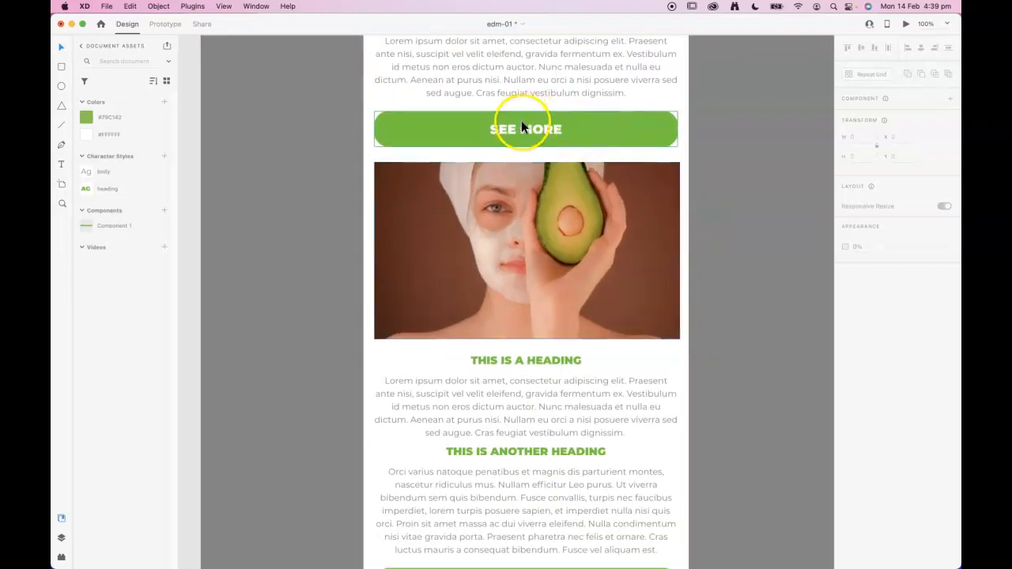
left_click_drag(754, 409, 743, 330)
left_click_drag(727, 492, 727, 335)
left_click_drag(723, 244, 708, 456)
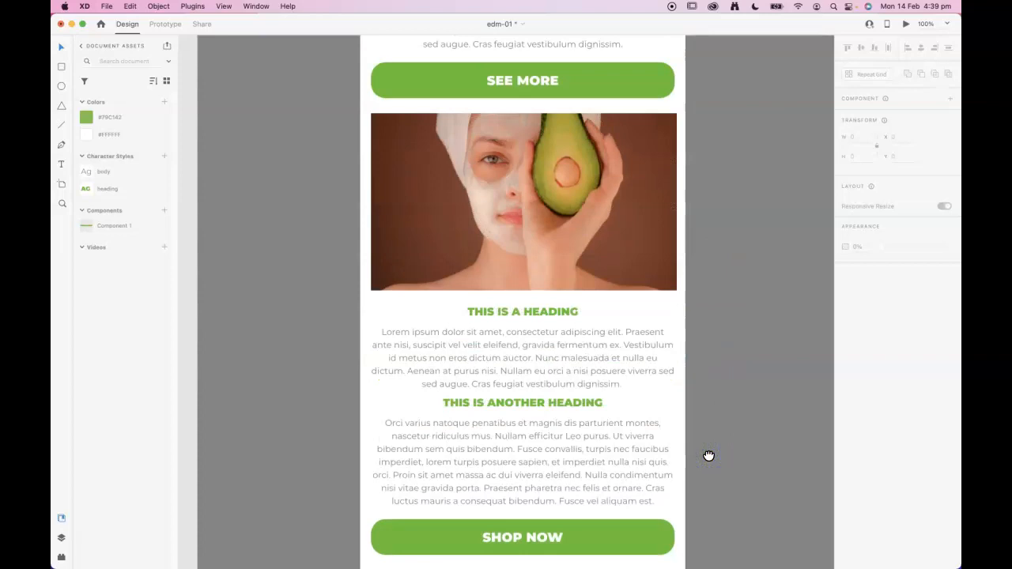
key("super+minus")
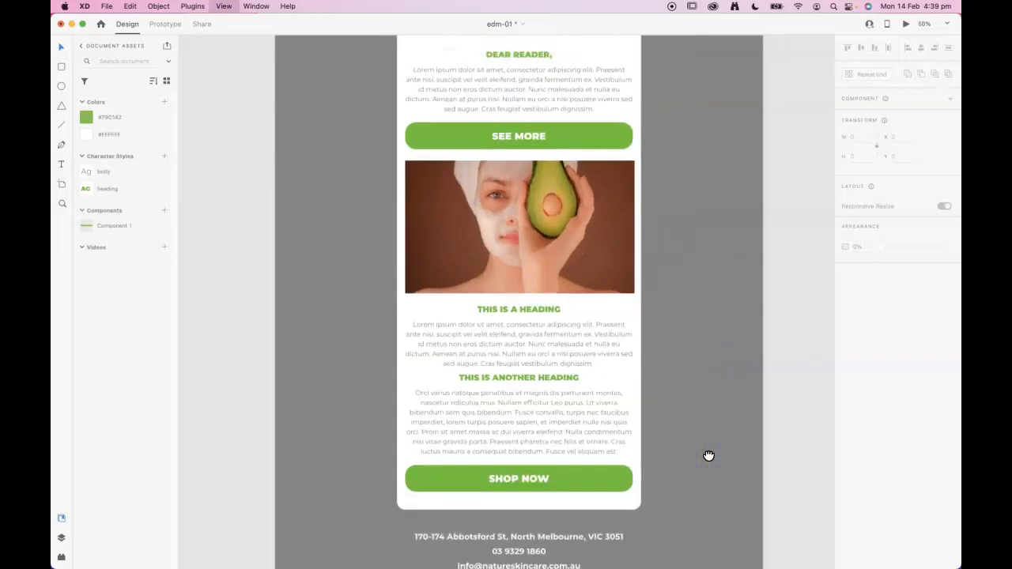
key("super+minus")
left_click_drag(661, 254, 639, 290)
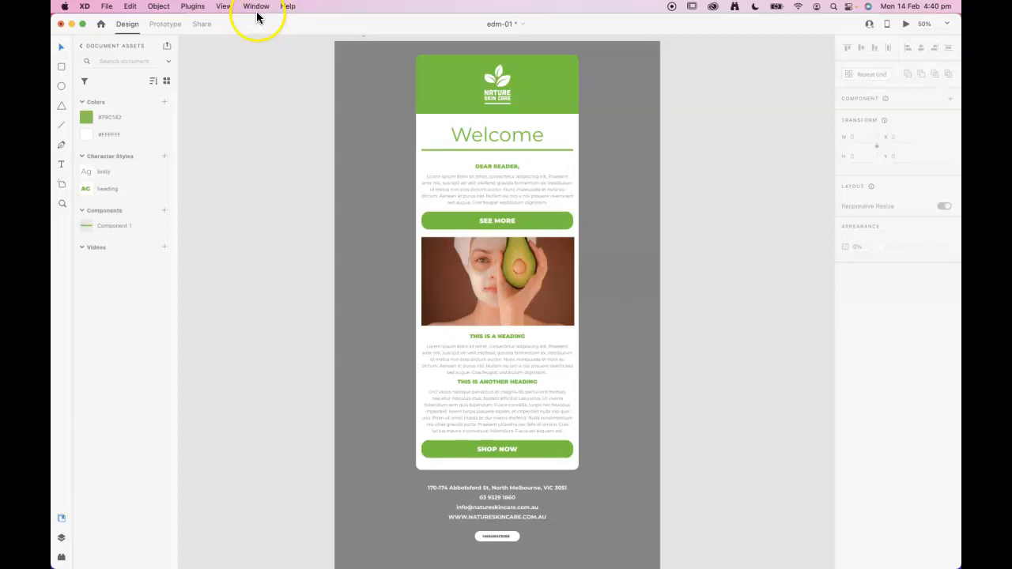
Create a new blank document with a custom size
left_click(105, 6)
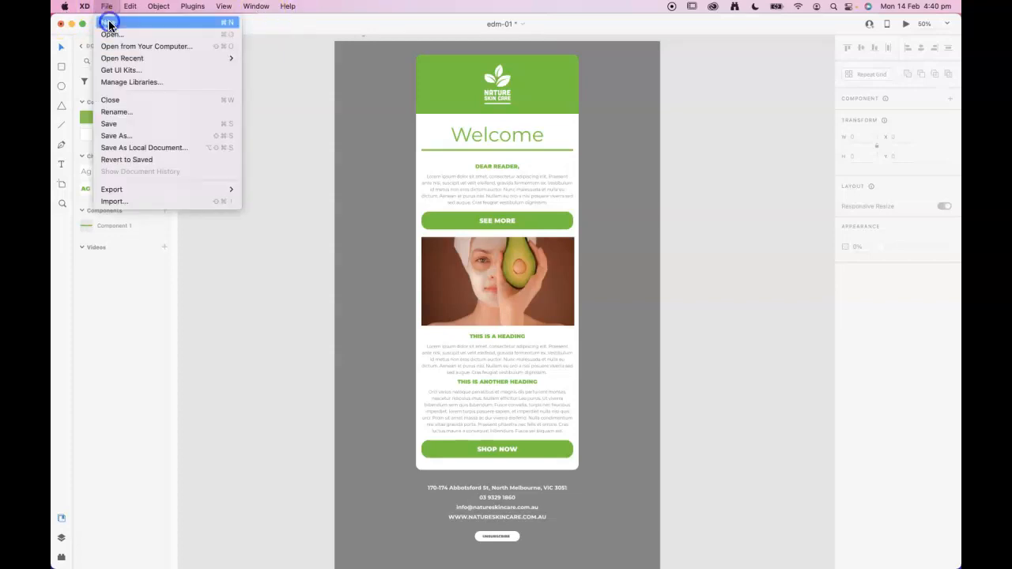
left_click(107, 23)
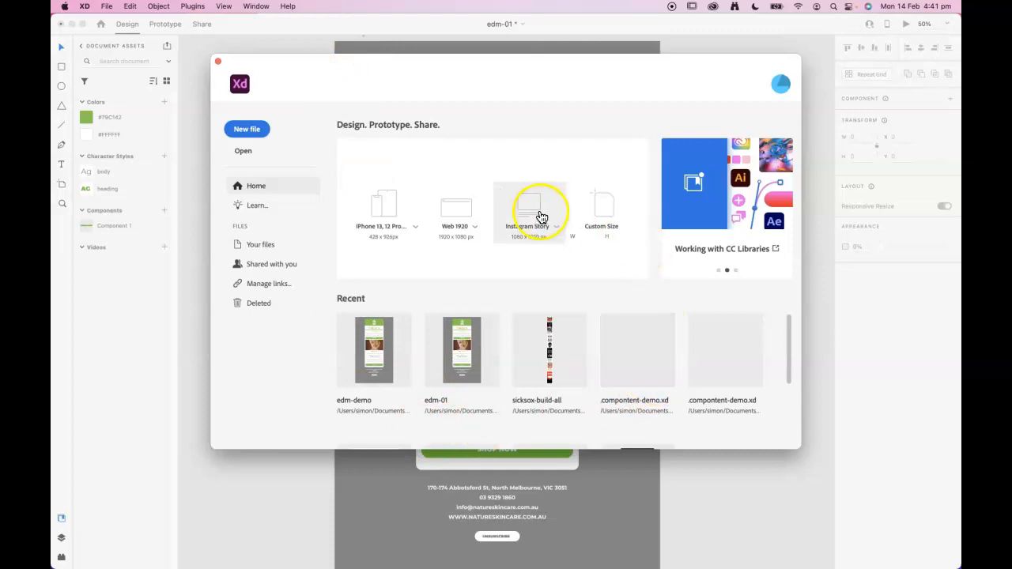
left_click(609, 216)
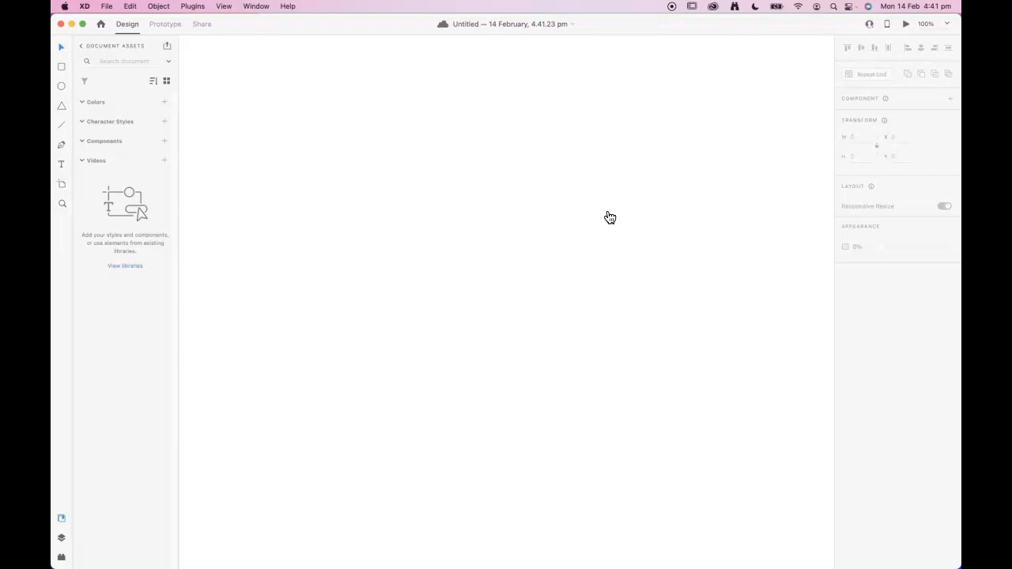
Draw an artboard about 773 by 624 on the empty canvas and name it EDM
left_click(62, 186)
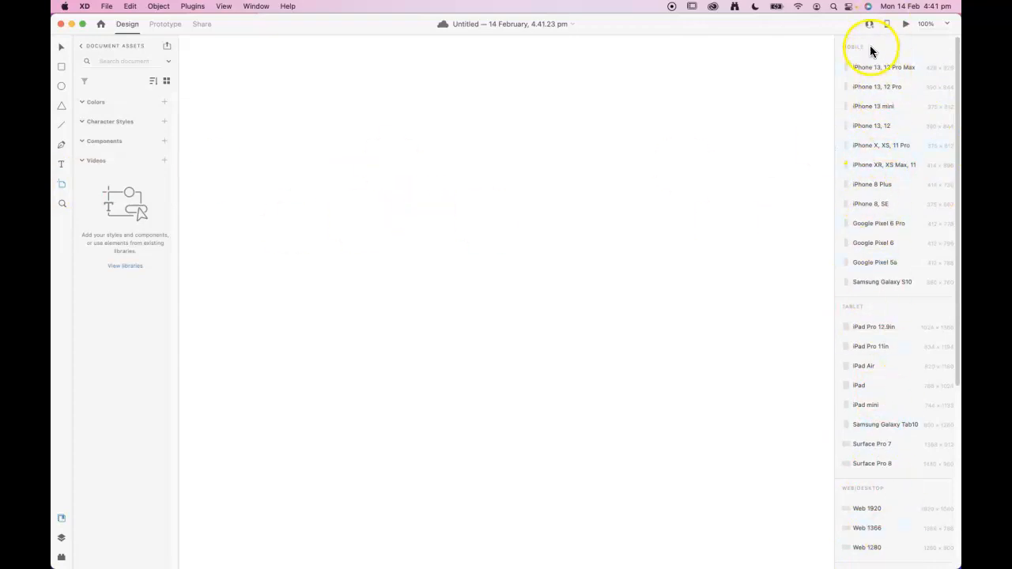
left_click_drag(352, 132, 771, 471)
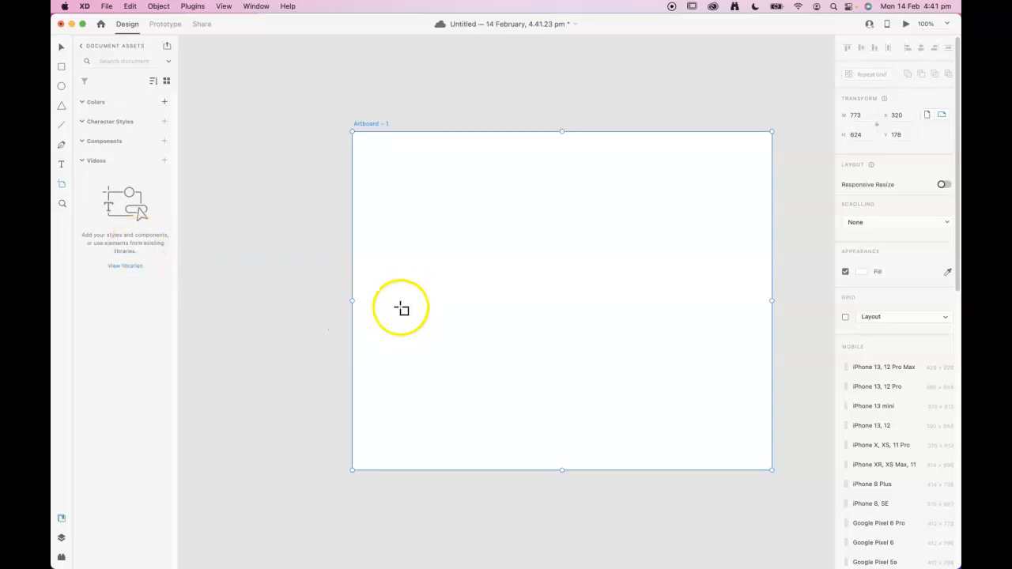
double_click(371, 124)
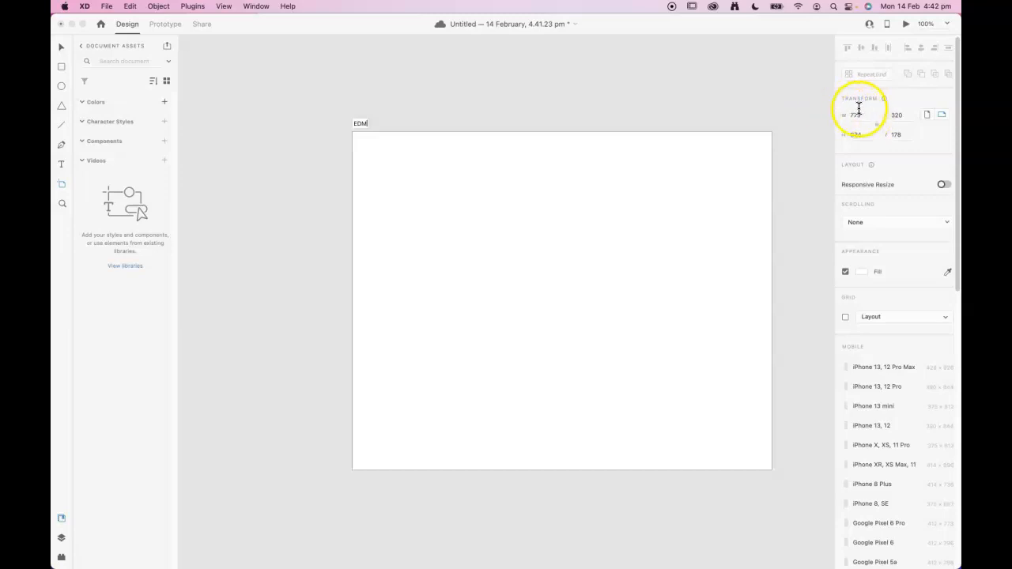
left_click(460, 104)
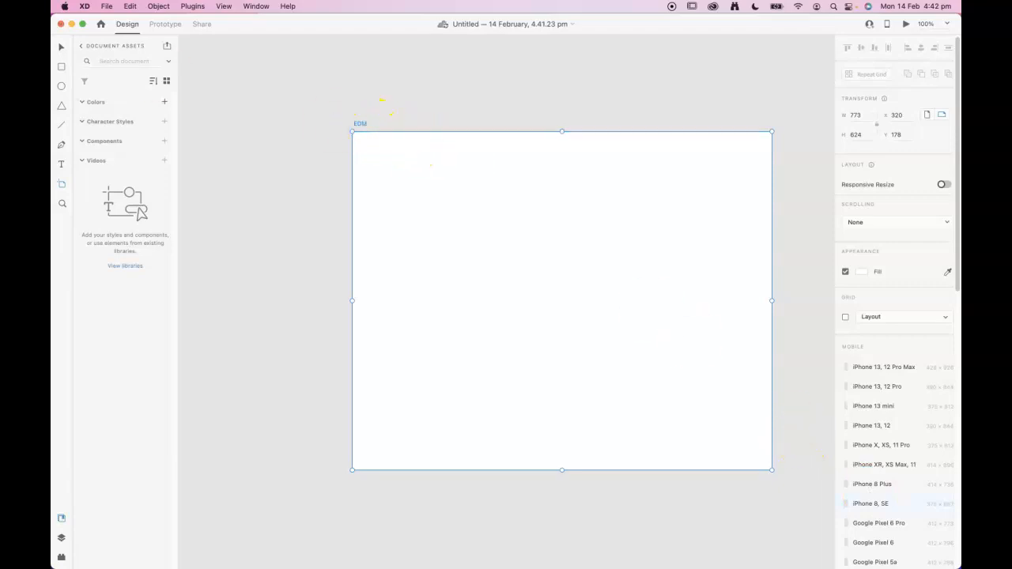
Set the EDM artboard's width to 1200 and its height to 1000
left_click(60, 48)
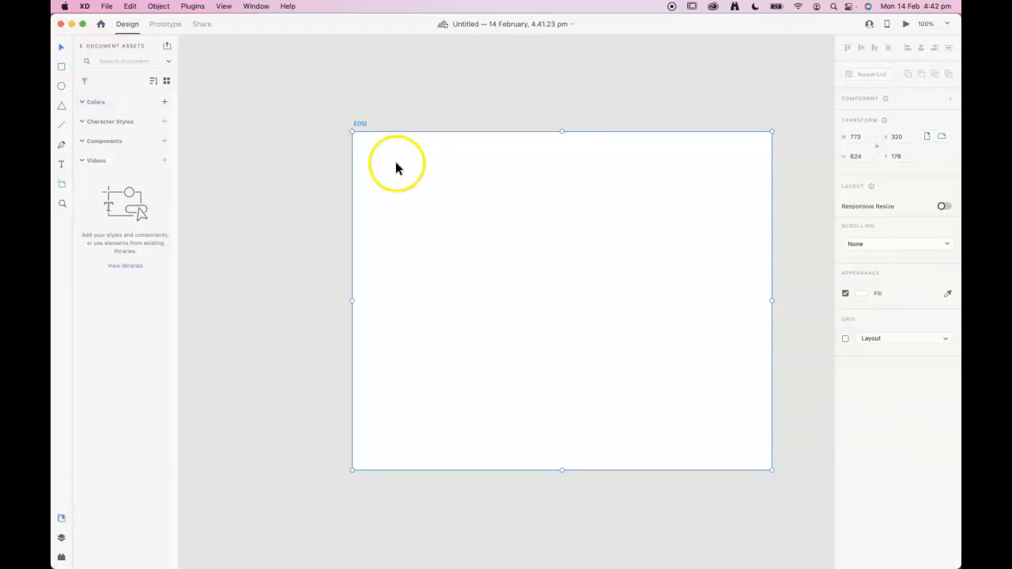
left_click(63, 49)
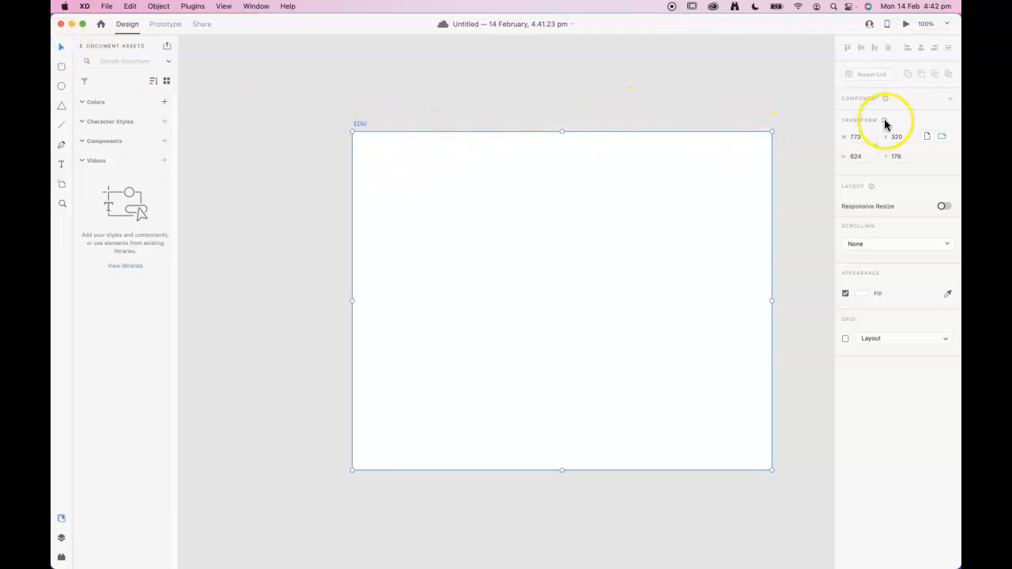
left_click(849, 137)
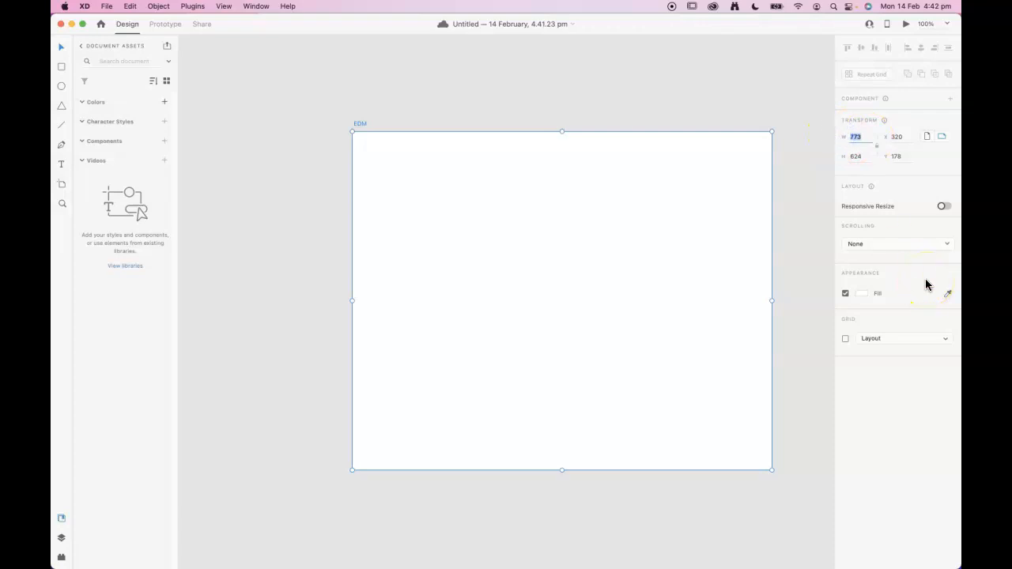
type("1200")
left_click(857, 156)
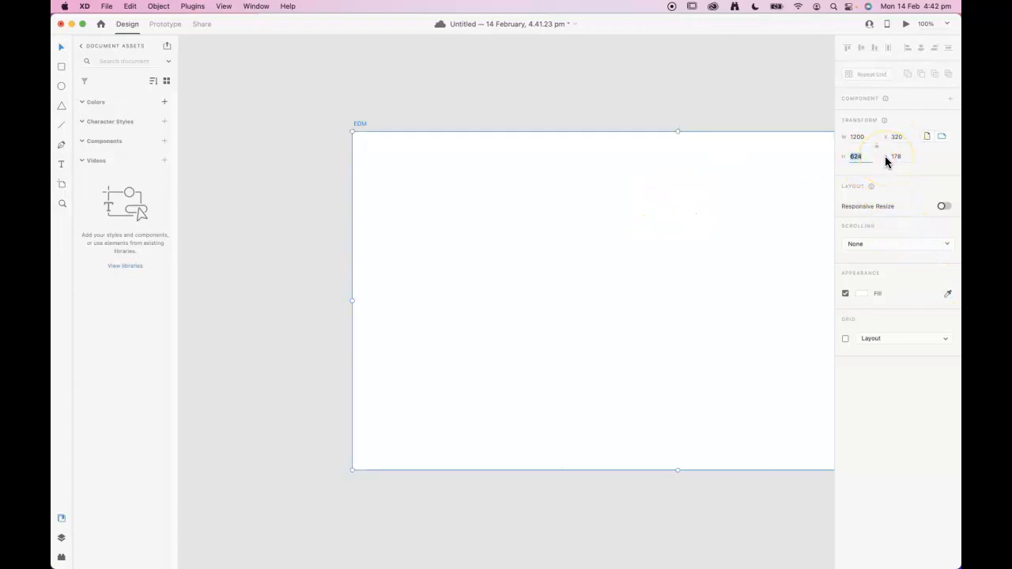
type("1000")
left_click(862, 136)
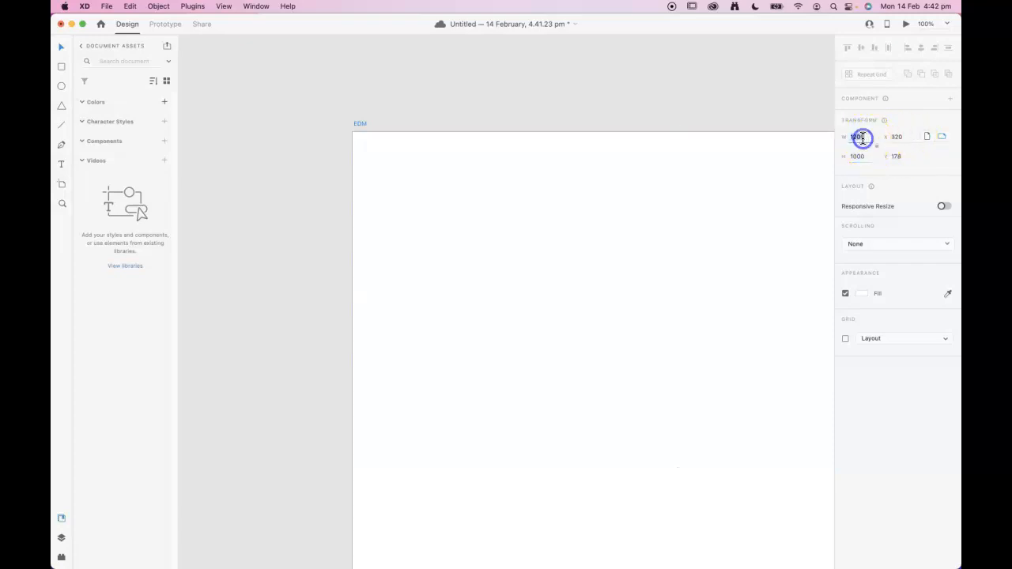
left_click(627, 154)
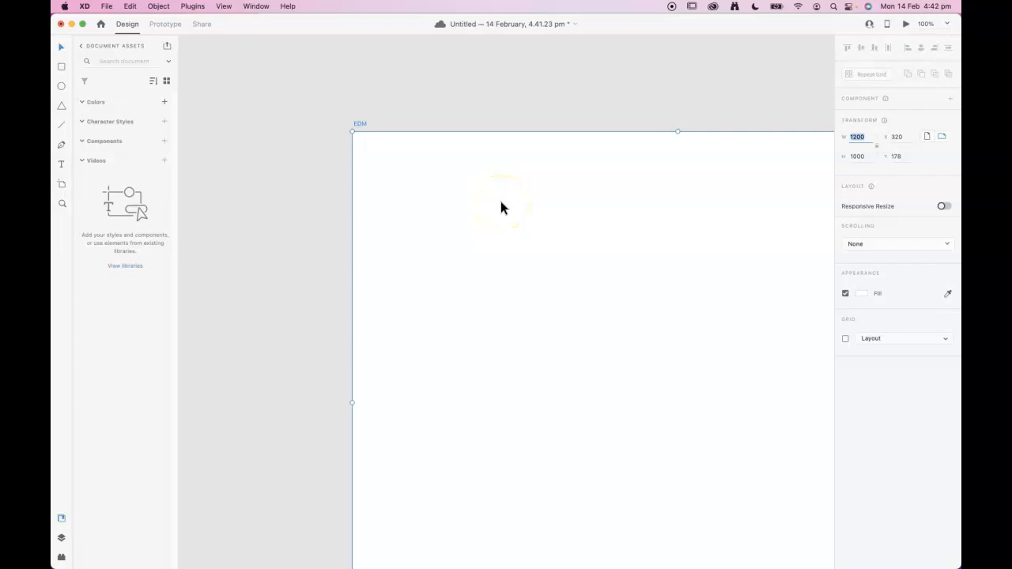
Move the EDM artboard to about X 53, Y 56 on the canvas
left_click_drag(610, 241, 470, 191)
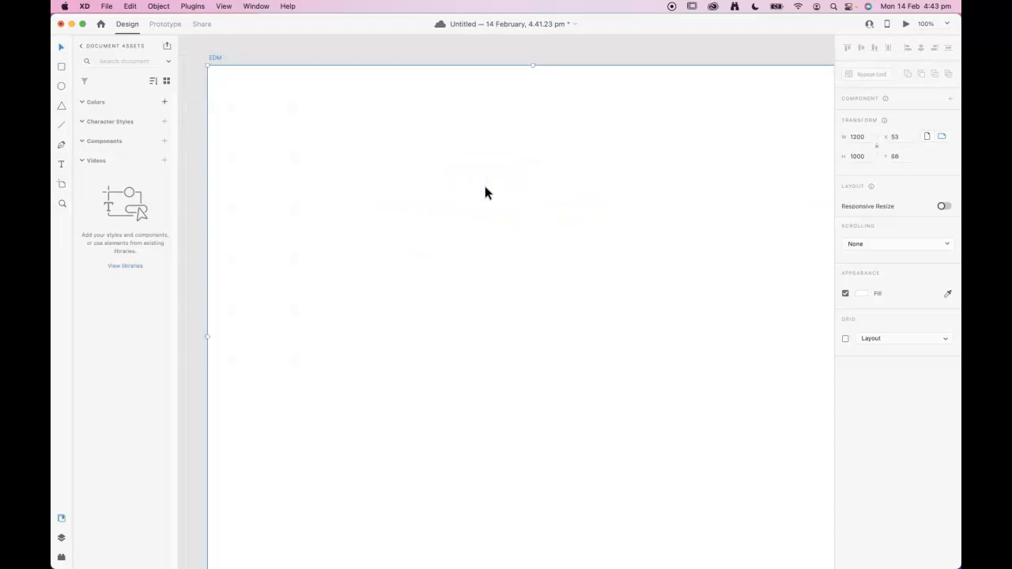
key("super+minus")
key("super+plus")
key("super+minus")
left_click_drag(486, 192, 536, 219)
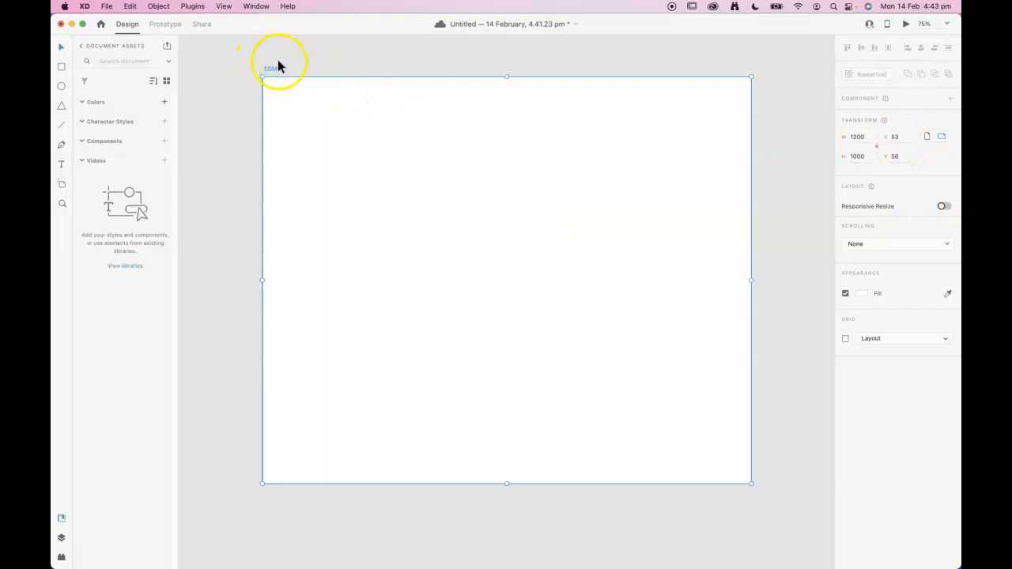
Examine the EDM artboard's X position and its place on the wider canvas at different zoom levels
left_click(890, 136)
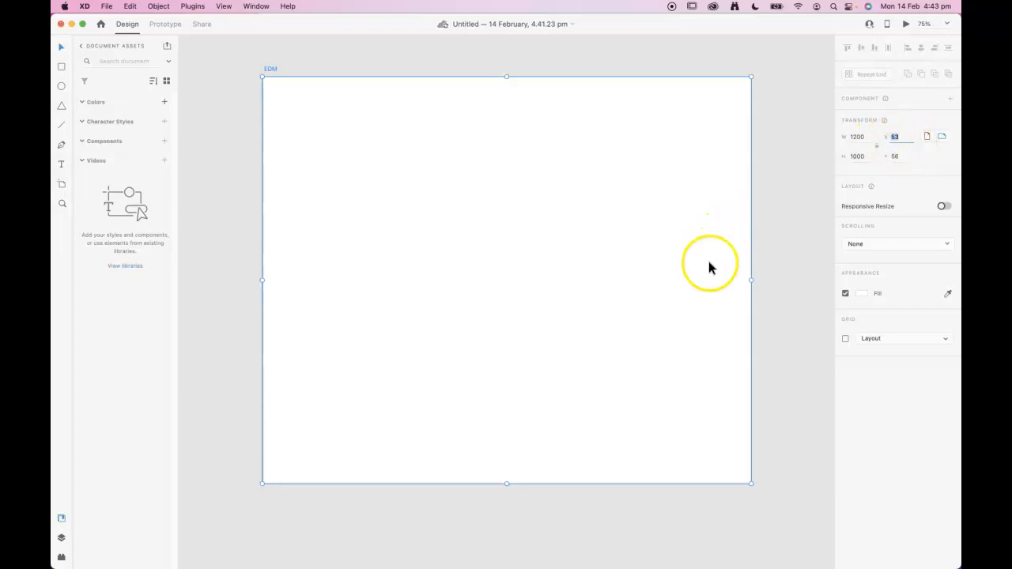
key("super+minus")
key("super+minus")
key("super+minus")
key("super+minus")
key("super+minus")
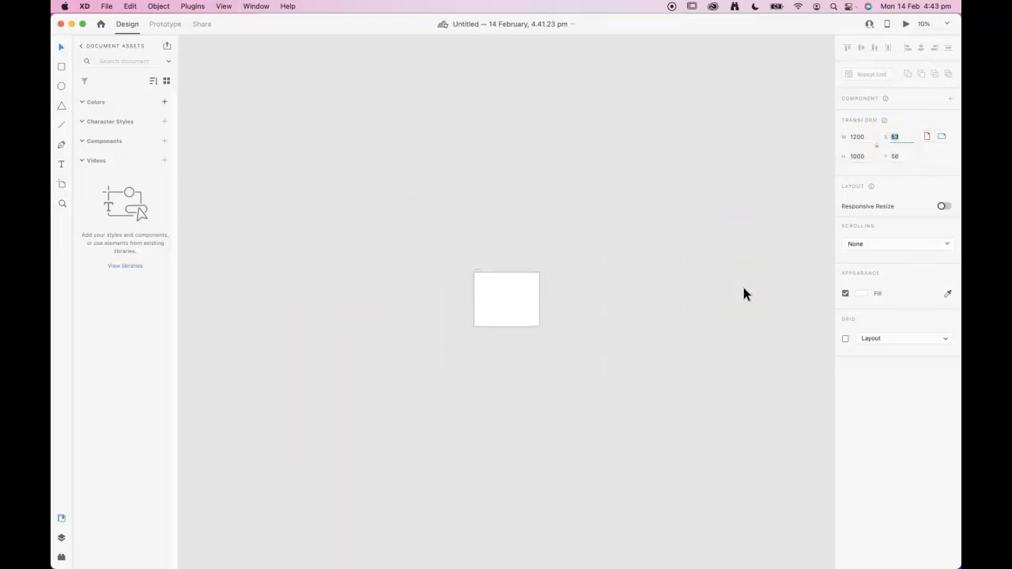
key("super+minus")
key("super+minus")
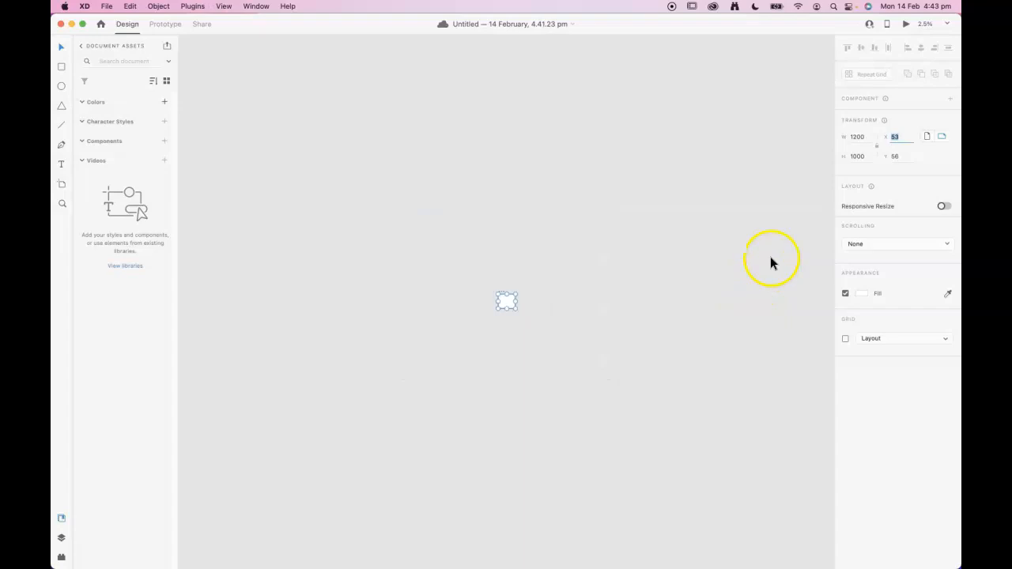
key("super+equal")
key("super+equal")
key("super+equal")
key("super+equal")
key("super+equal")
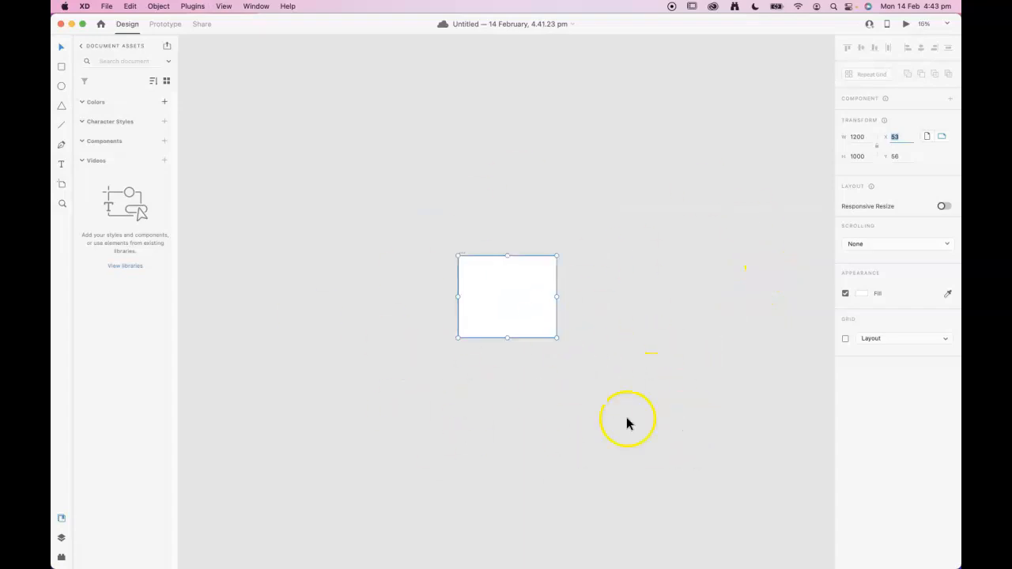
key("super+equal")
Set the EDM artboard's position to X 0 and Y 0
left_click(355, 140)
left_click(905, 136)
type("0")
left_click(899, 158)
type("0")
left_click(692, 221)
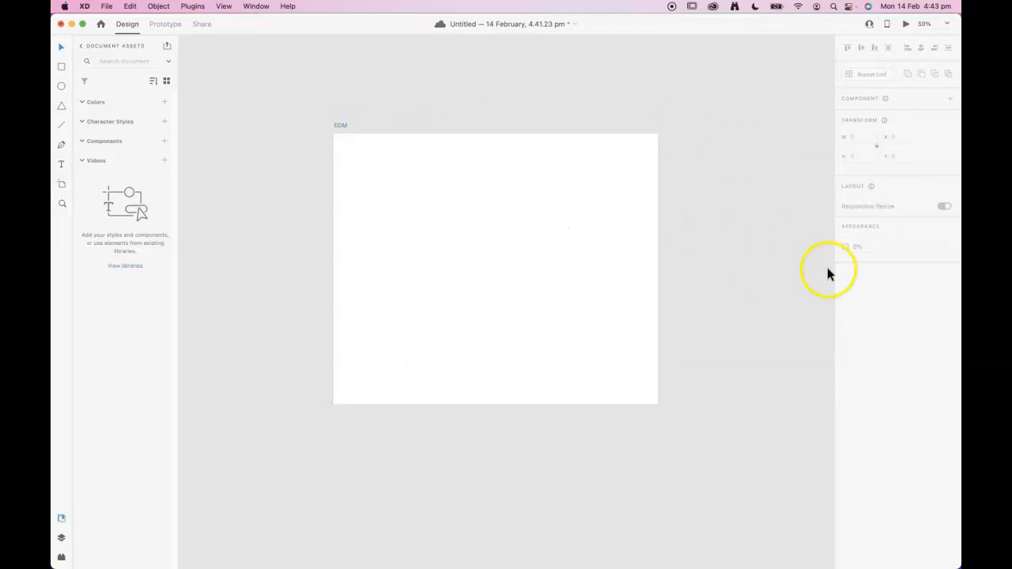
Add preset artboards for iPhone 13, 12 Pro Max, iPad and Web 1280 beside the EDM artboard
left_click(569, 162)
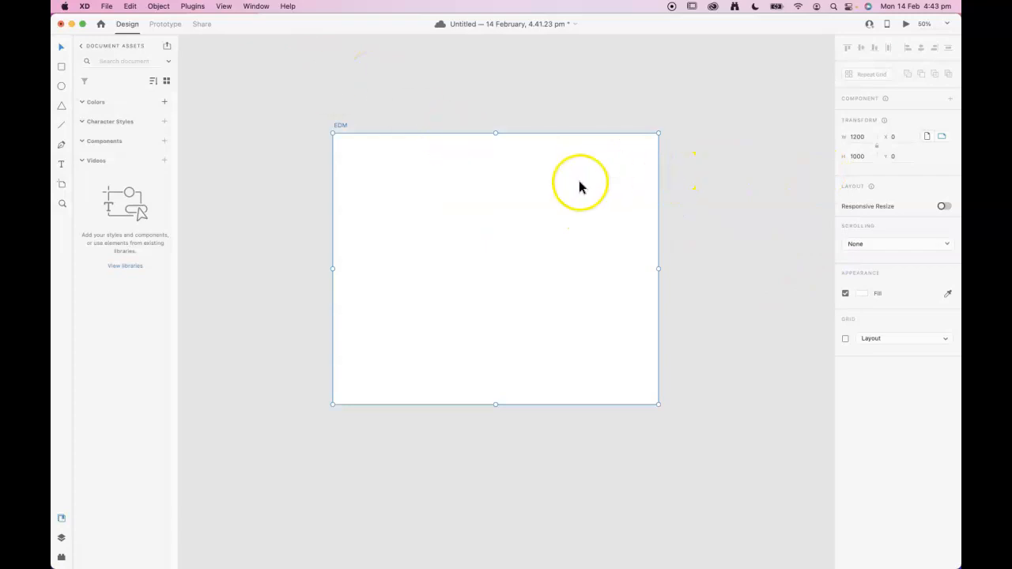
key("super+minus")
left_click_drag(654, 177, 580, 158)
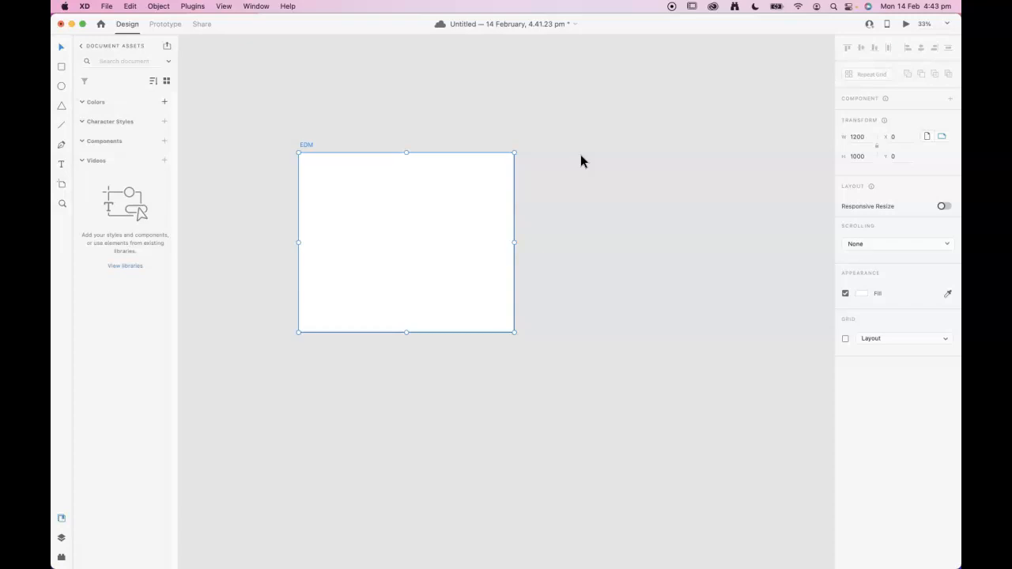
left_click(62, 185)
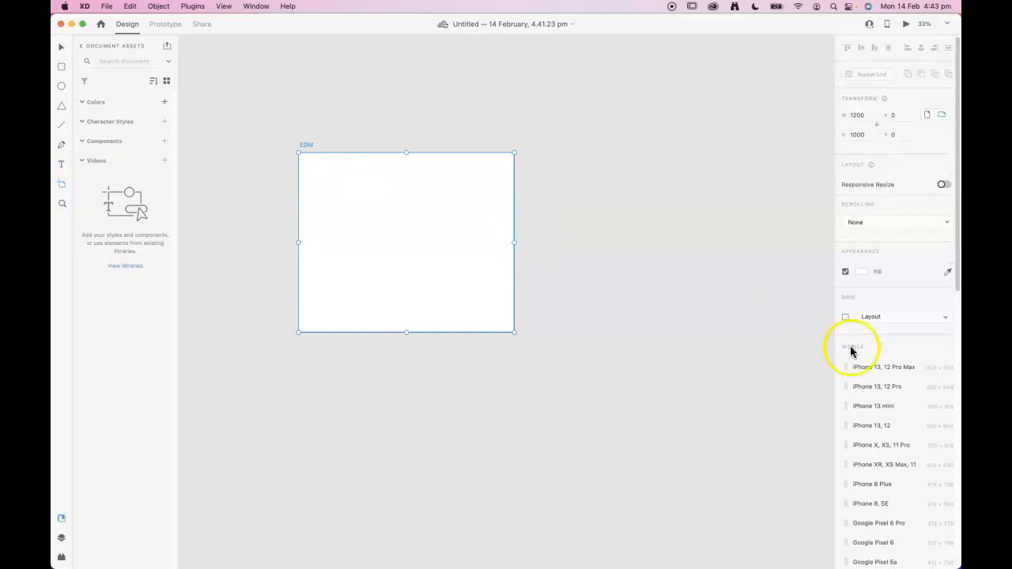
scroll(885, 366, "down", 5)
scroll(885, 369, "down", 2)
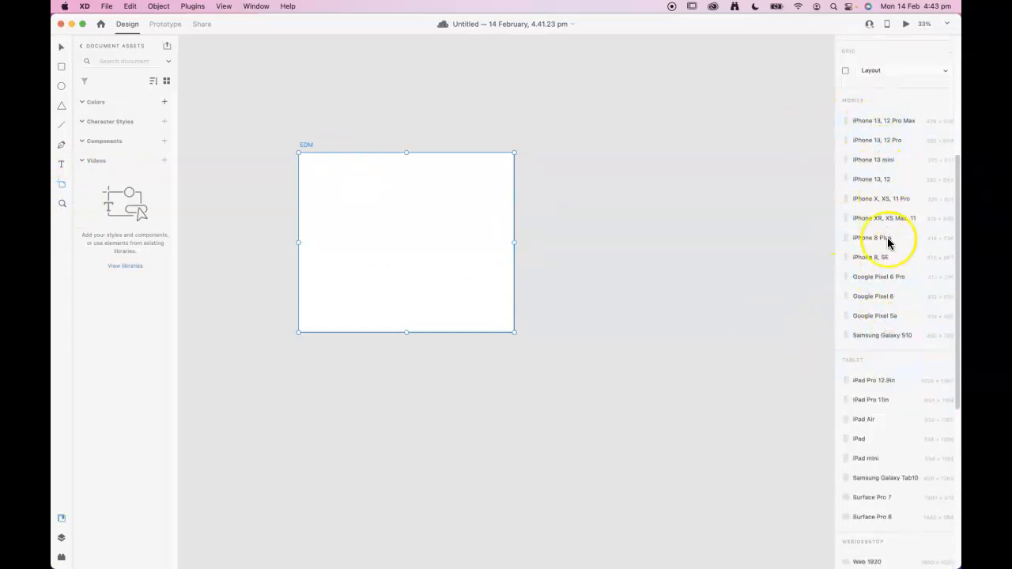
left_click(875, 121)
scroll(886, 348, "down", 1)
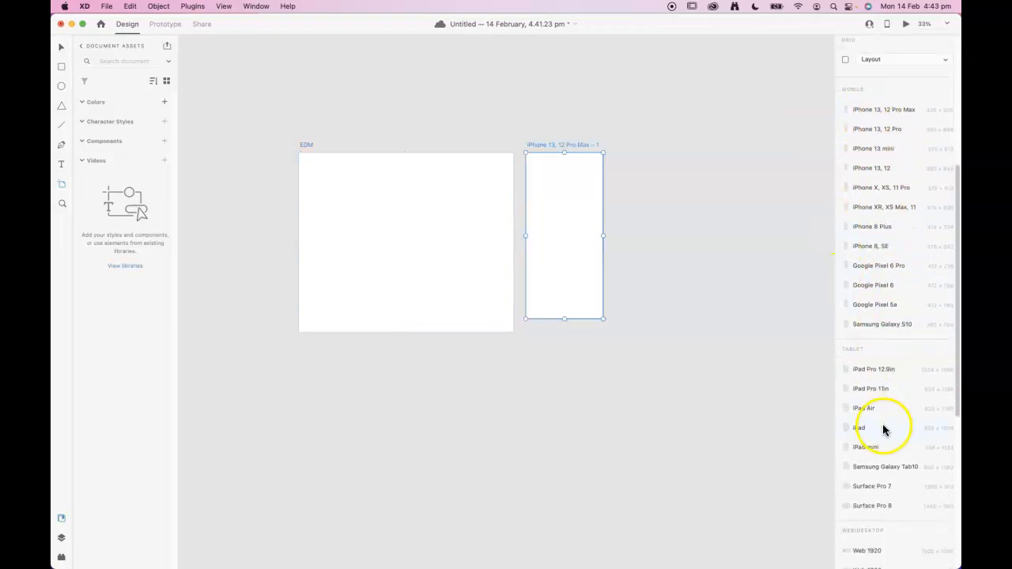
left_click(860, 426)
scroll(838, 424, "down", 4)
scroll(859, 431, "down", 2)
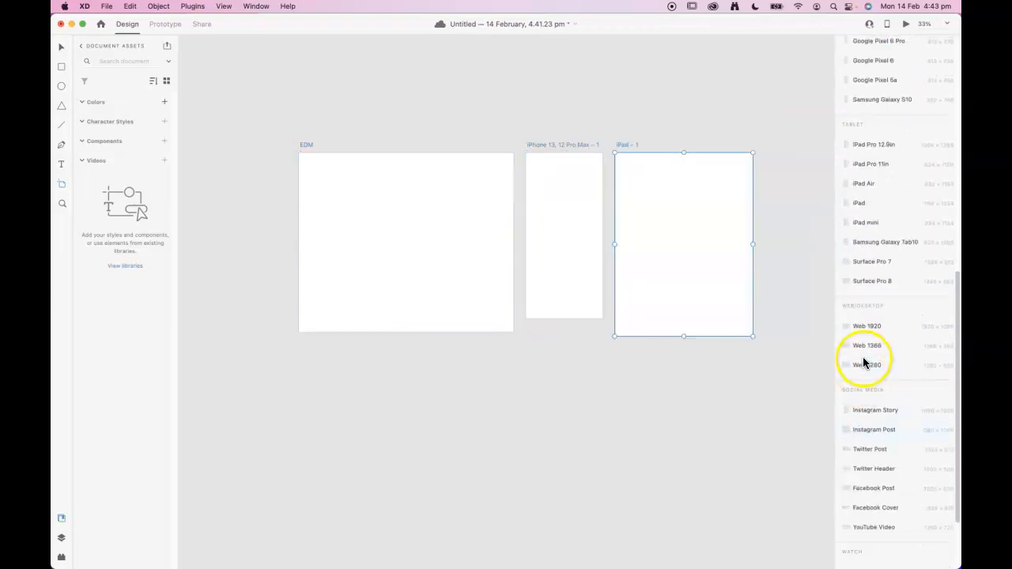
left_click(861, 362)
Draw three freehand artboards of different sizes beside and below the Web 1280 artboard
left_click_drag(666, 248, 733, 316)
left_click_drag(686, 423, 746, 461)
left_click_drag(475, 453, 677, 550)
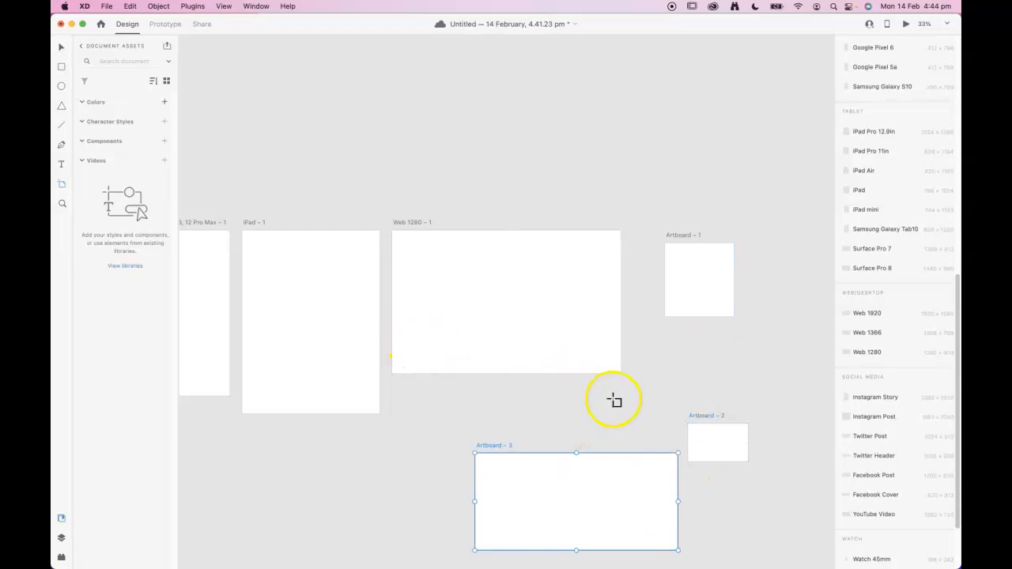
key("super+minus")
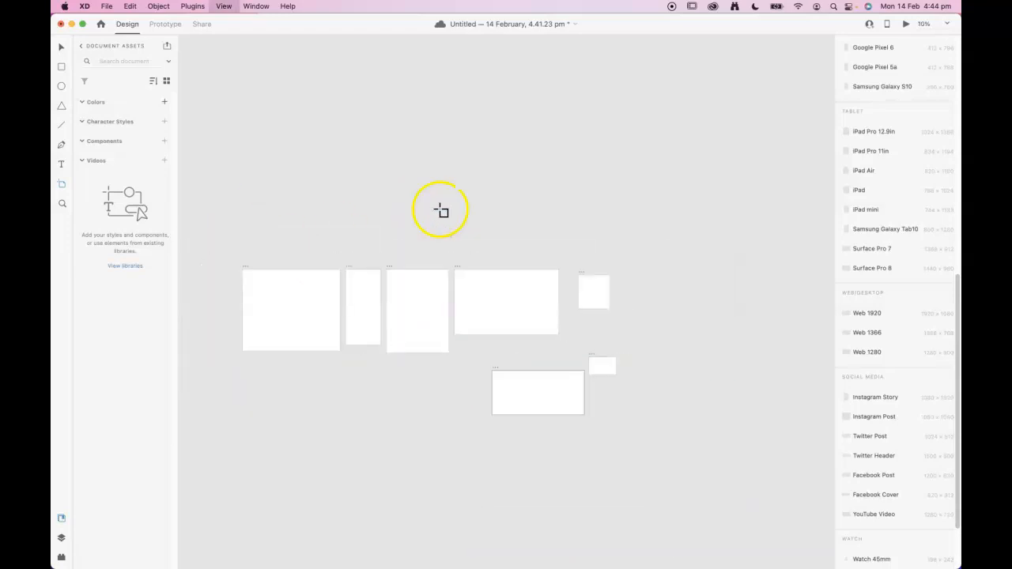
Undo the three freehand artboards around the Web 1280 artboard
key("super+z")
key("super+z")
key("super+z")
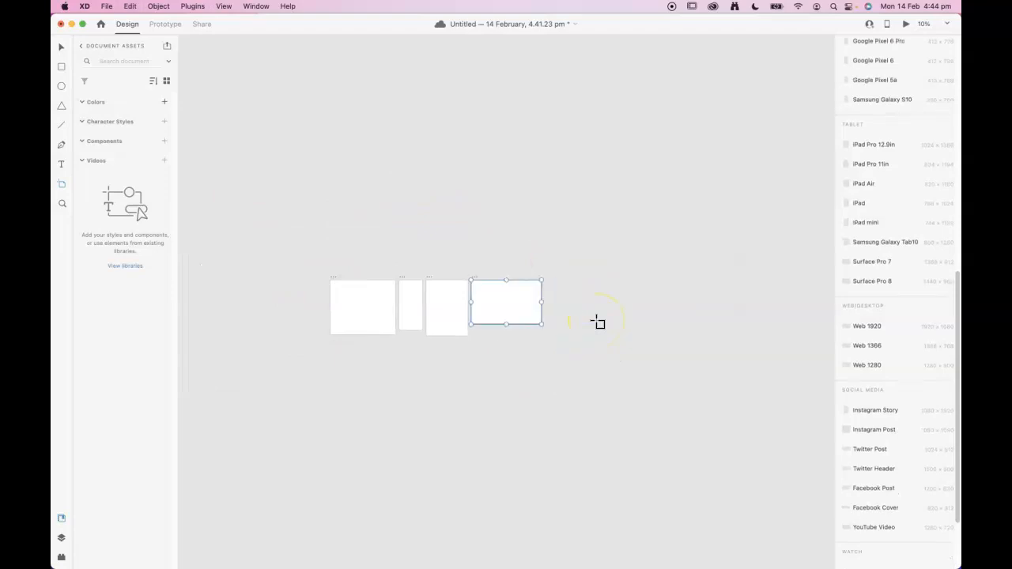
Undo the preset artboards so only the EDM artboard remains, and switch to the Select tool
key("super+z")
key("super+z")
key("super+z")
key("super+plus")
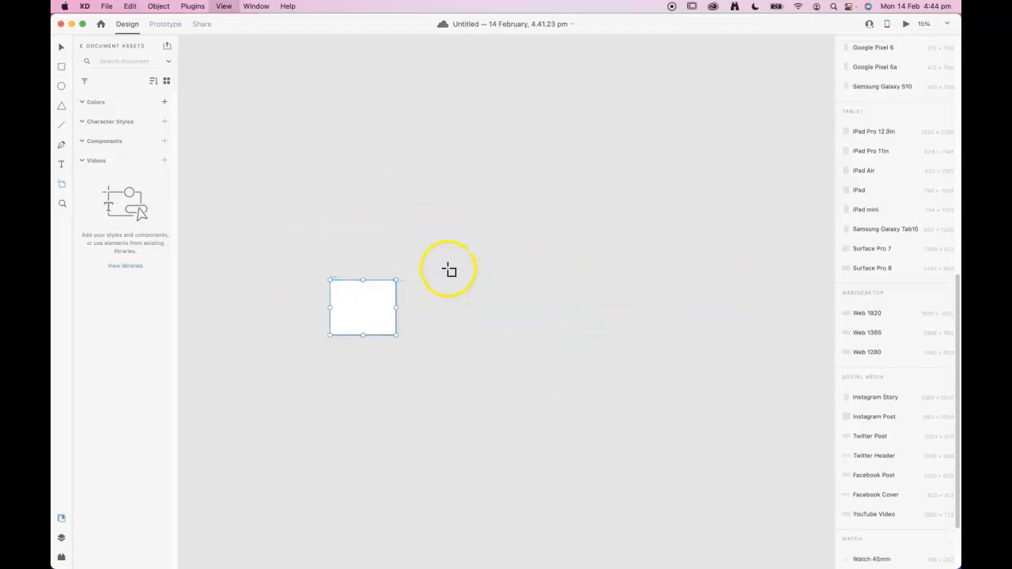
left_click(61, 47)
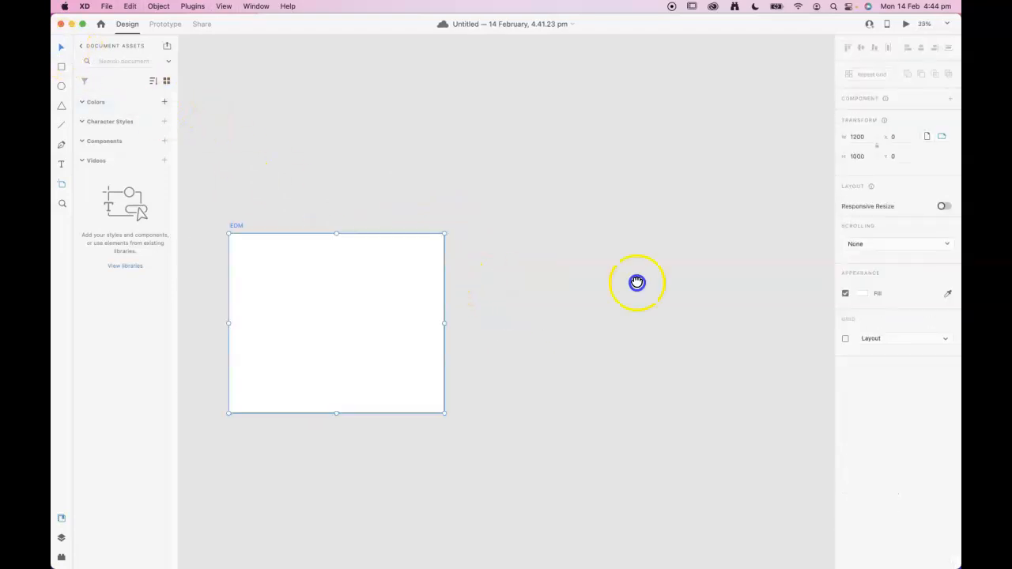
scroll(560, 296, "left", 5)
key("super+plus")
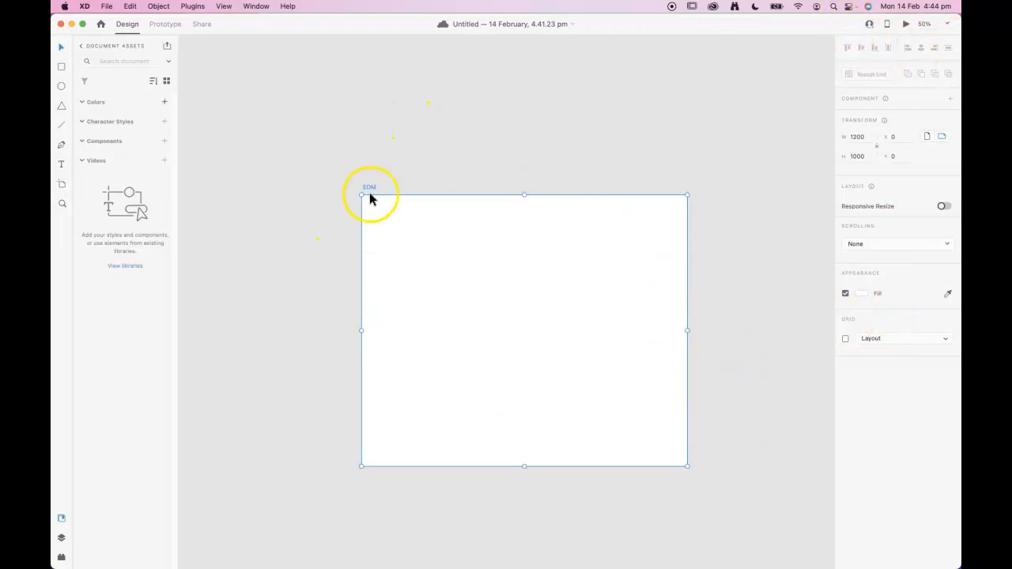
Select the EDM artboard and turn on its layout grid
left_click(399, 175)
left_click(369, 187)
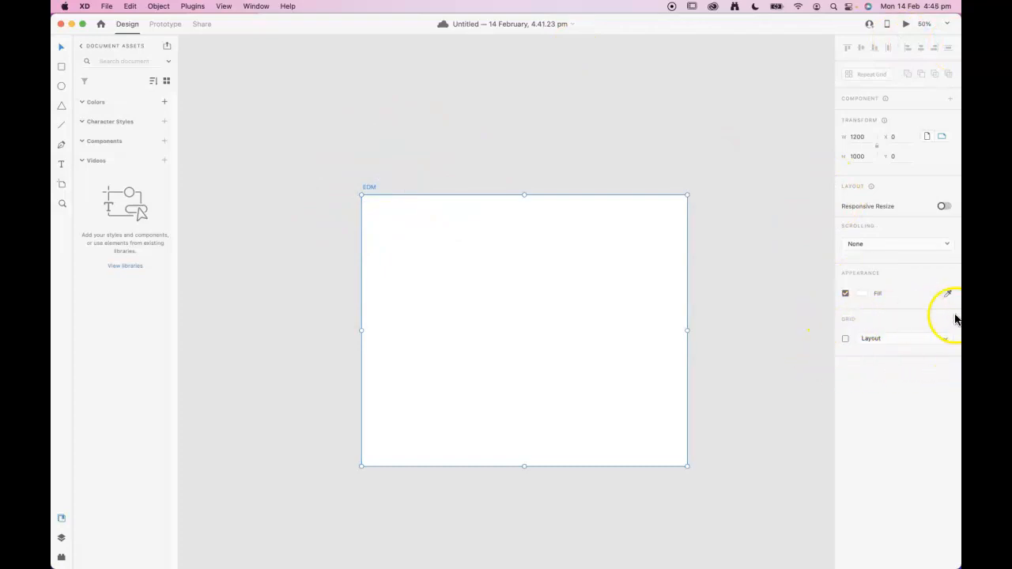
left_click(845, 339)
Try the Square grid type on the EDM artboard and return to the Layout type
left_click(900, 339)
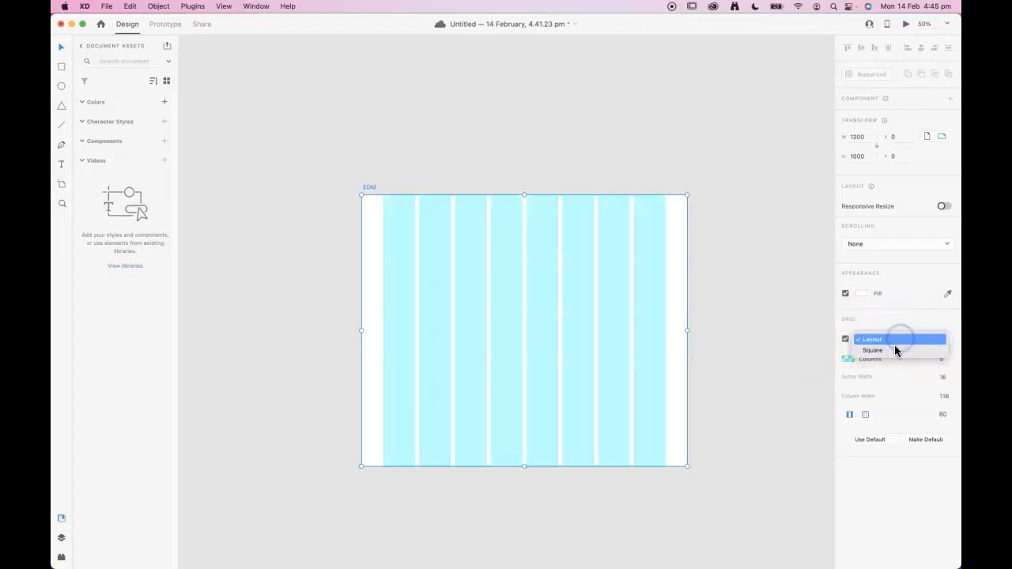
left_click(896, 350)
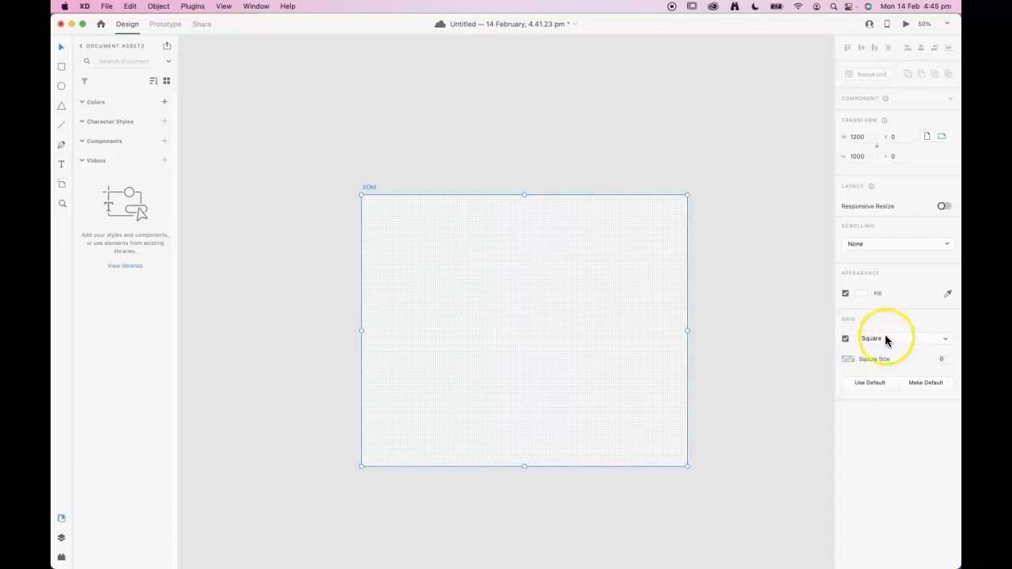
left_click(885, 338)
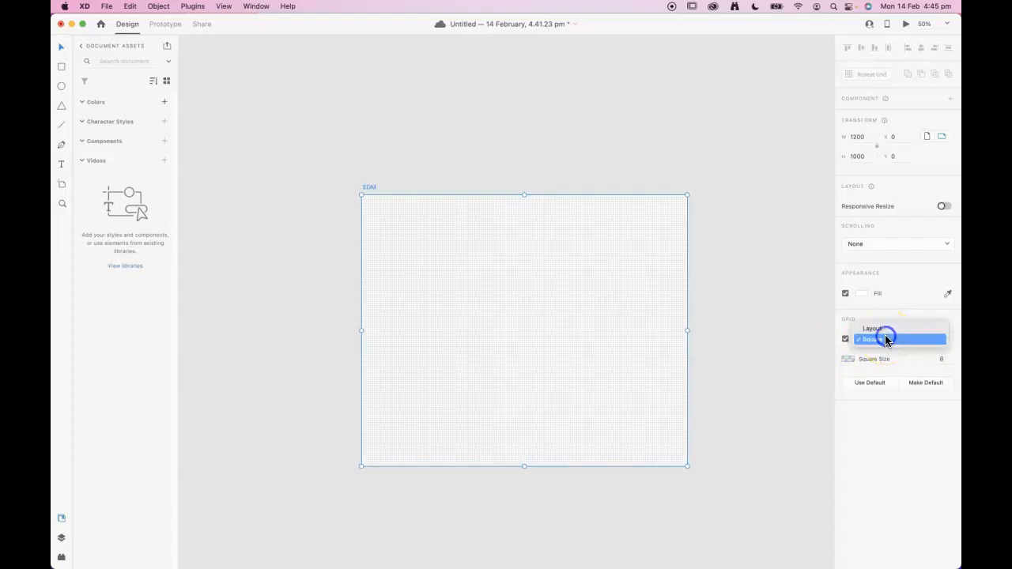
left_click(884, 327)
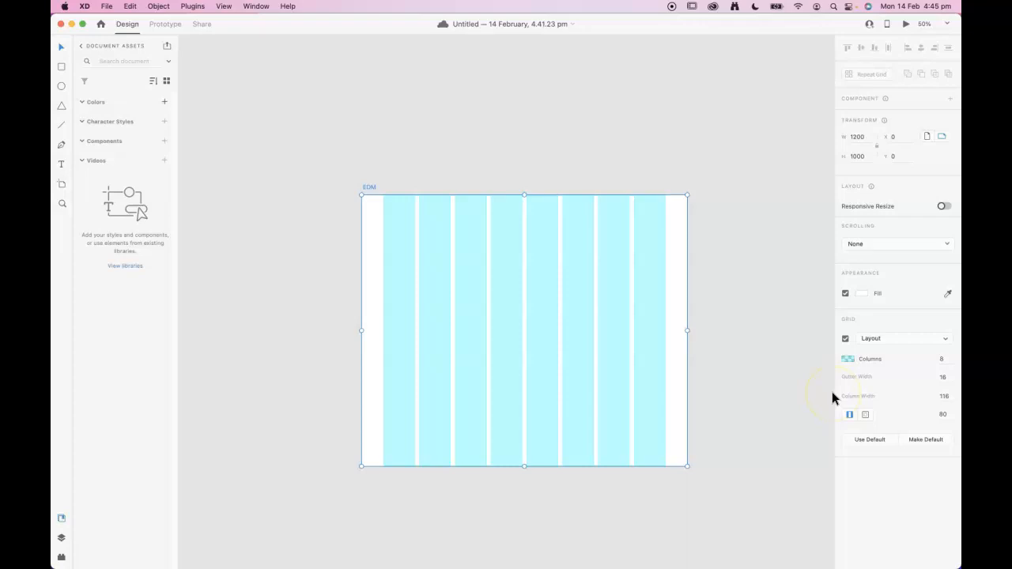
Set the EDM artboard's layout grid to 2 columns with a gutter width of 20
left_click(946, 357)
type("2")
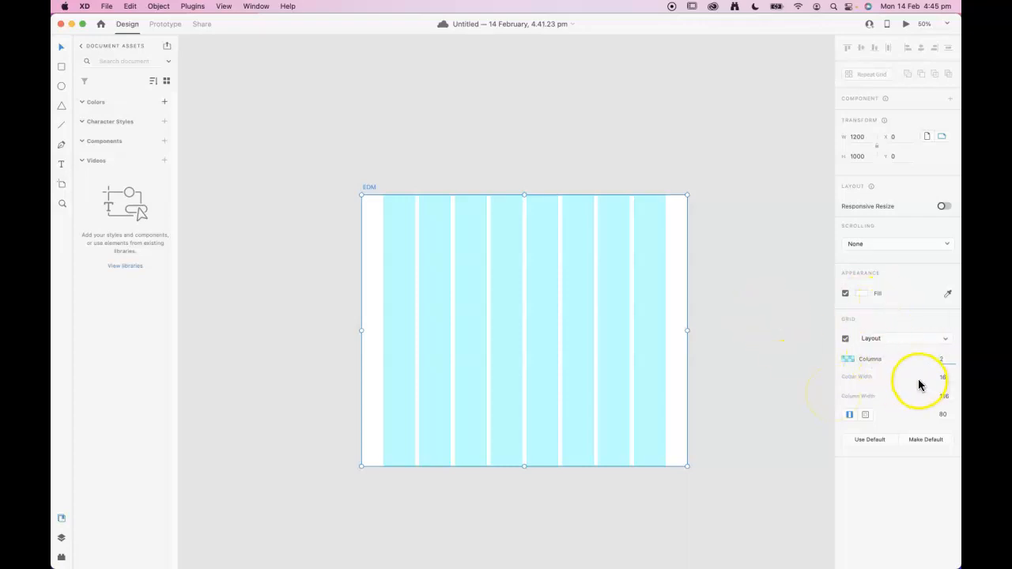
left_click(953, 377)
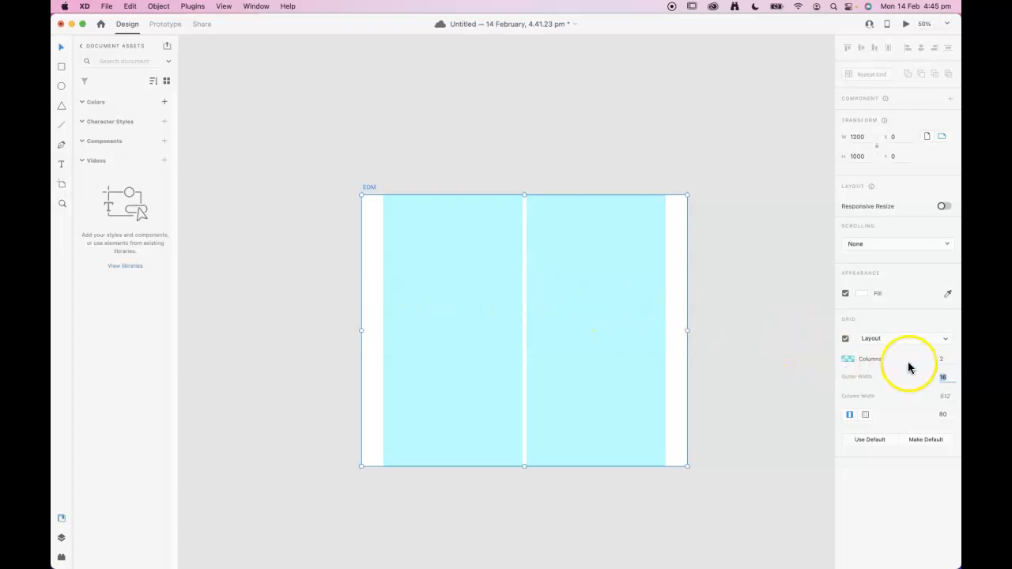
type("20")
Set the layout grid's column width to 290 and its linked left and right margins to 300
left_click(951, 396)
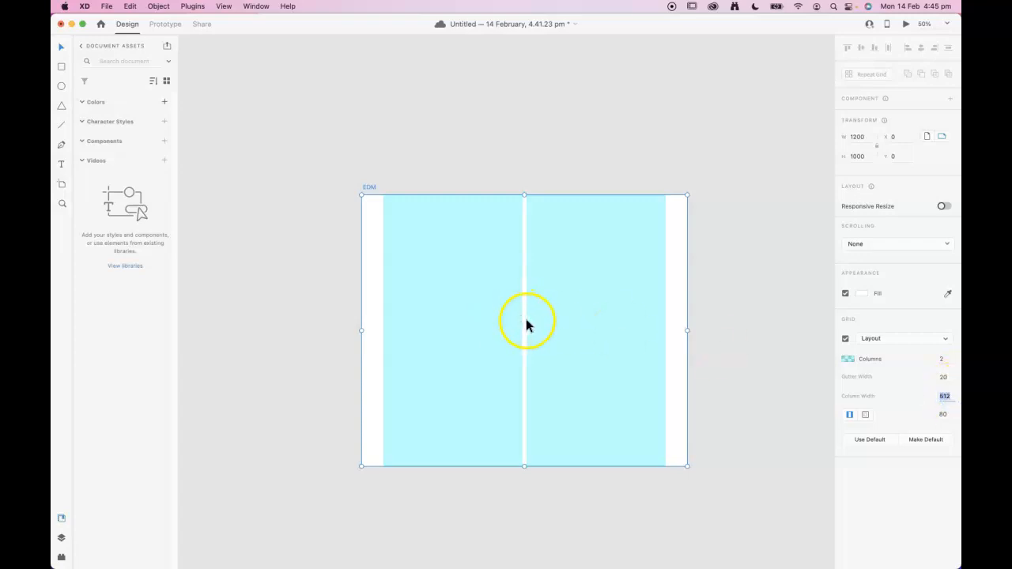
left_click(951, 377)
left_click(949, 413)
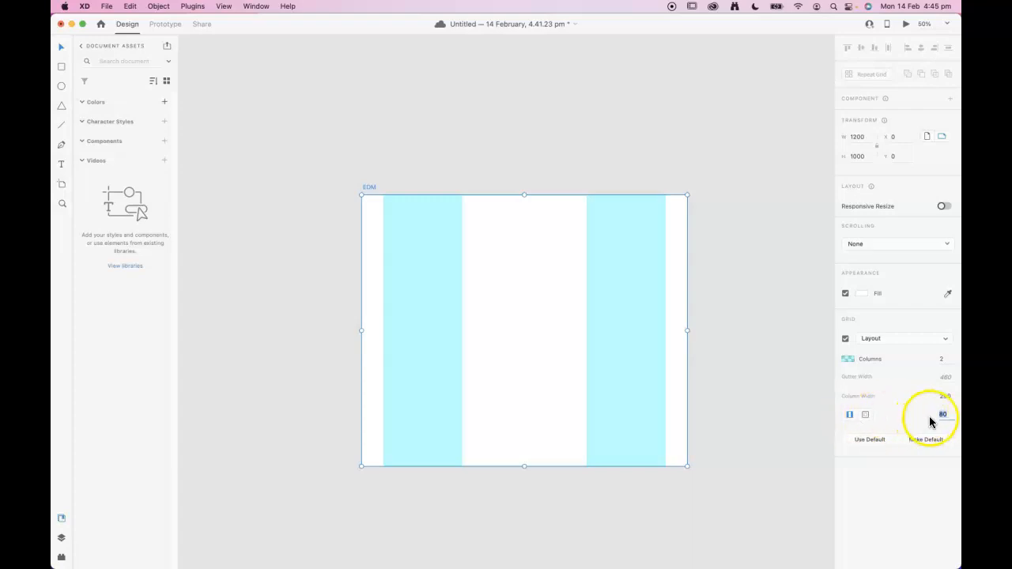
type("300")
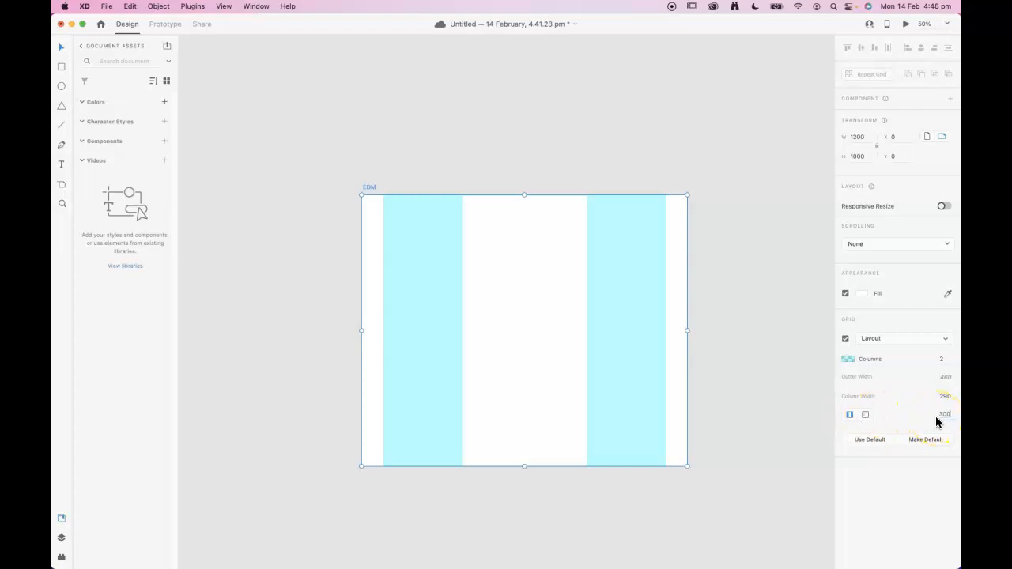
key("Tab")
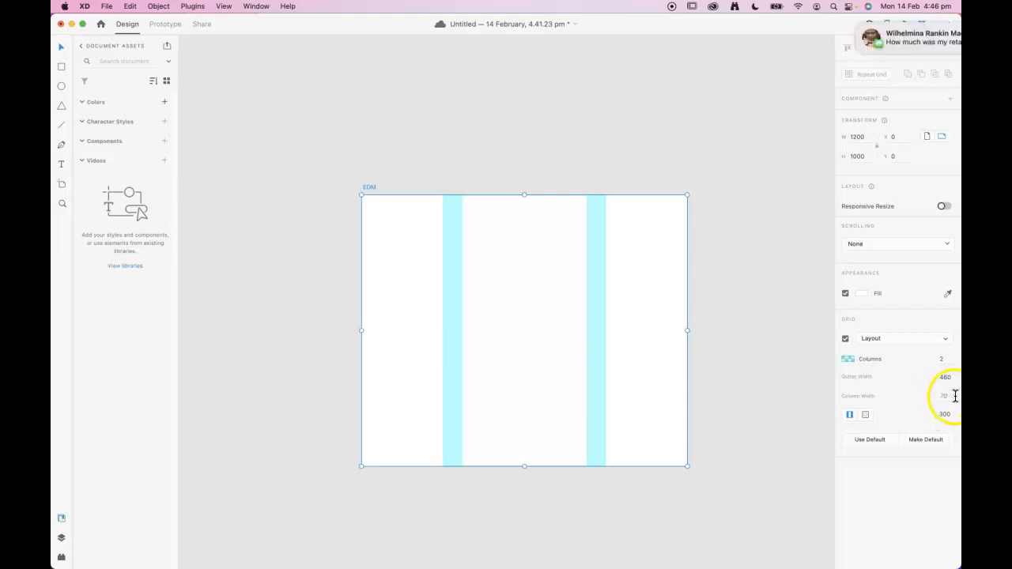
Restore the grid's gutter width to 20, keeping 2 columns of width 290 and margins of 300
mouse_move(953, 377)
left_mouse_down()
mouse_move(928, 377)
mouse_move(945, 376)
left_mouse_up()
type("20")
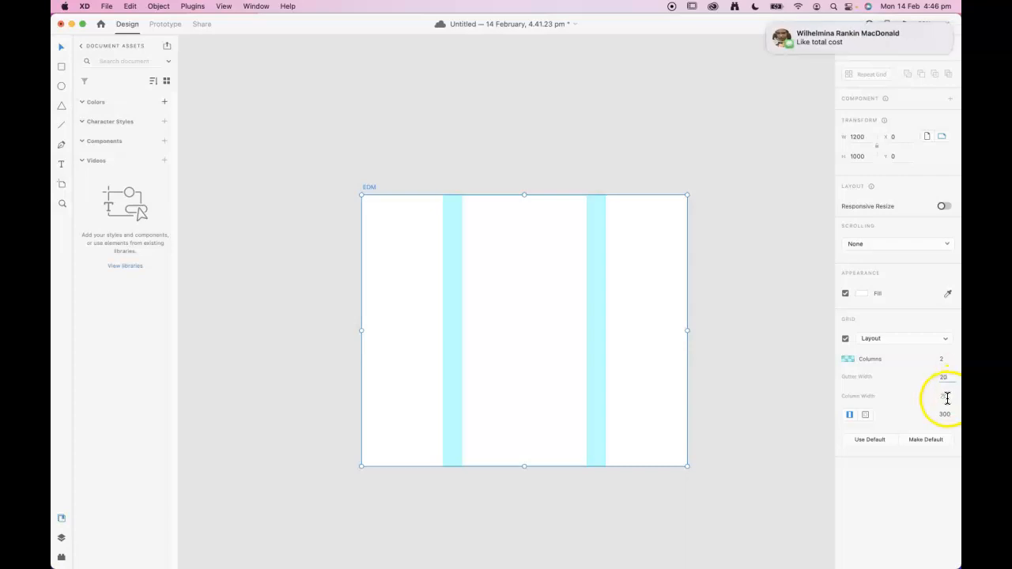
left_click(945, 397)
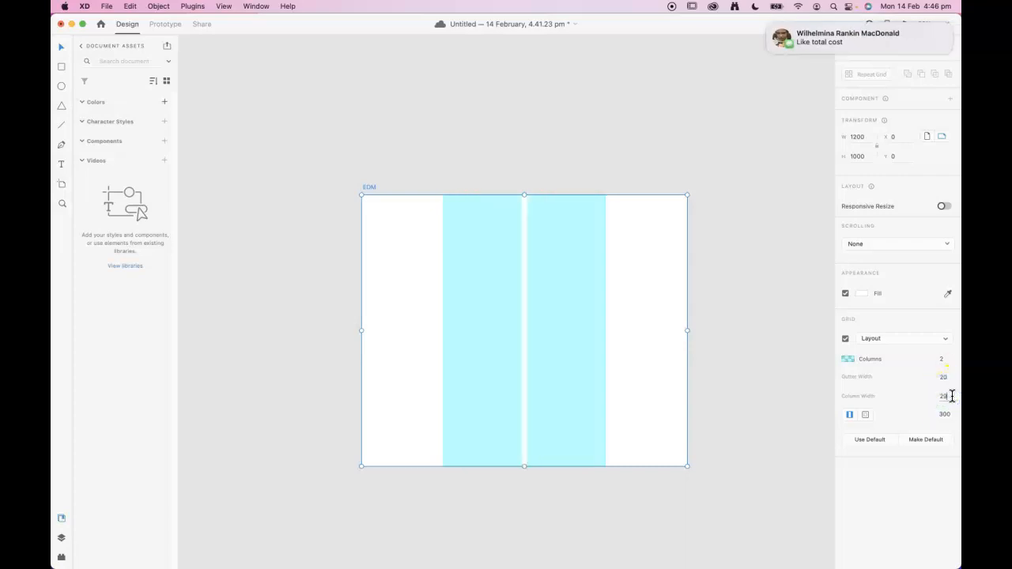
left_click(943, 413)
left_click(944, 359)
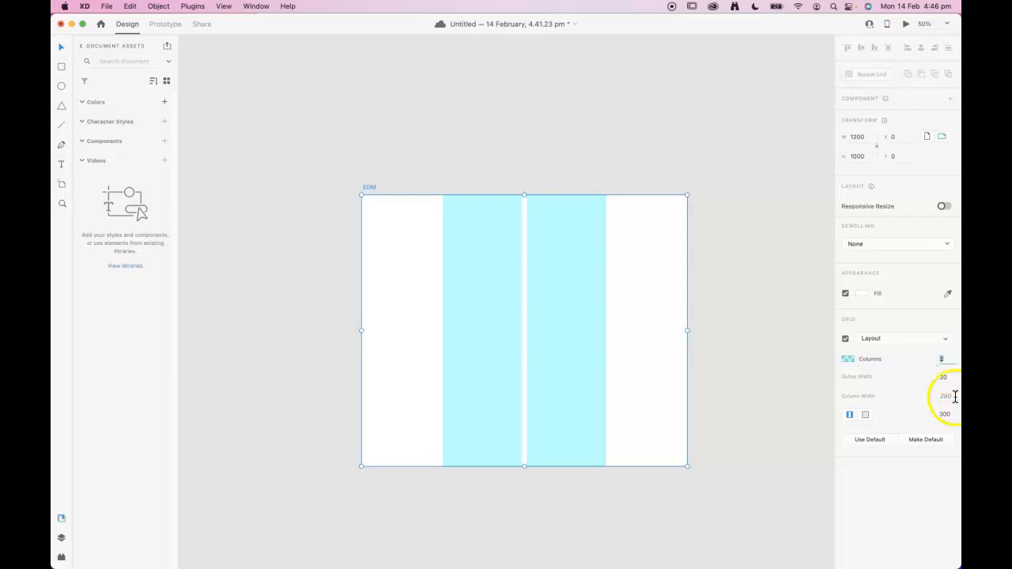
left_click(950, 356)
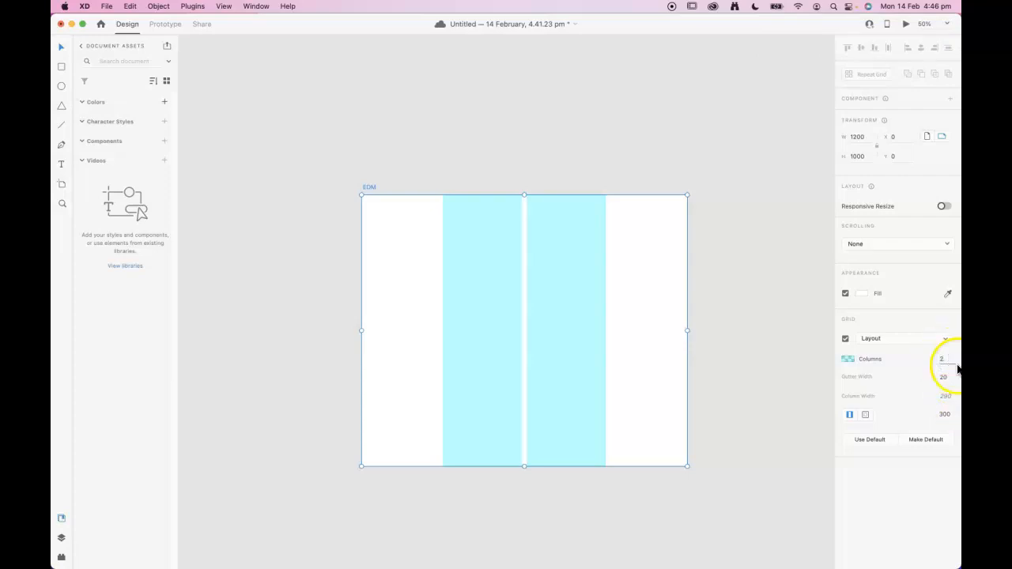
left_click(953, 376)
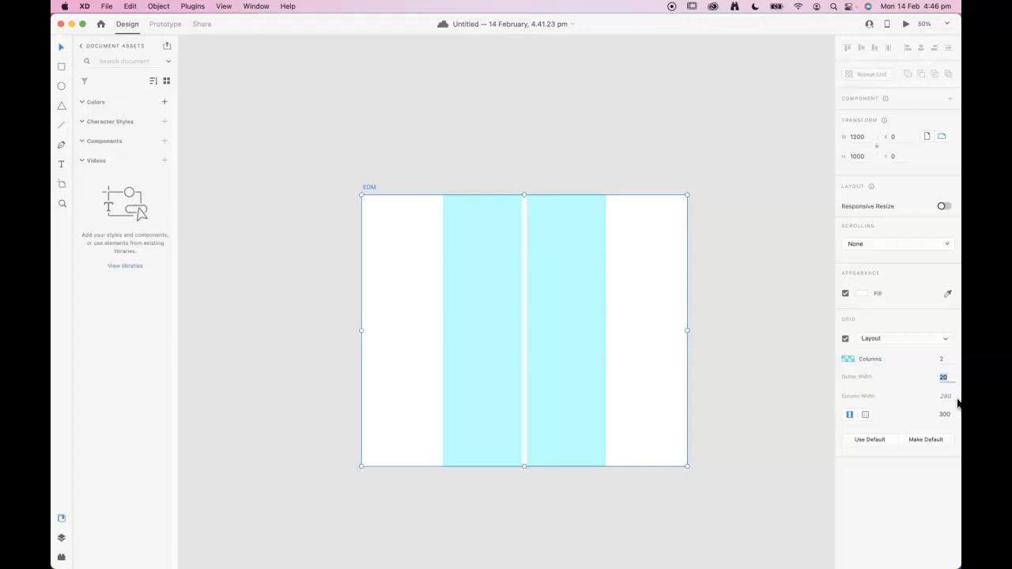
Set the EDM artboard's fill colour to hex #858585
left_click(849, 392)
left_click(72, 545)
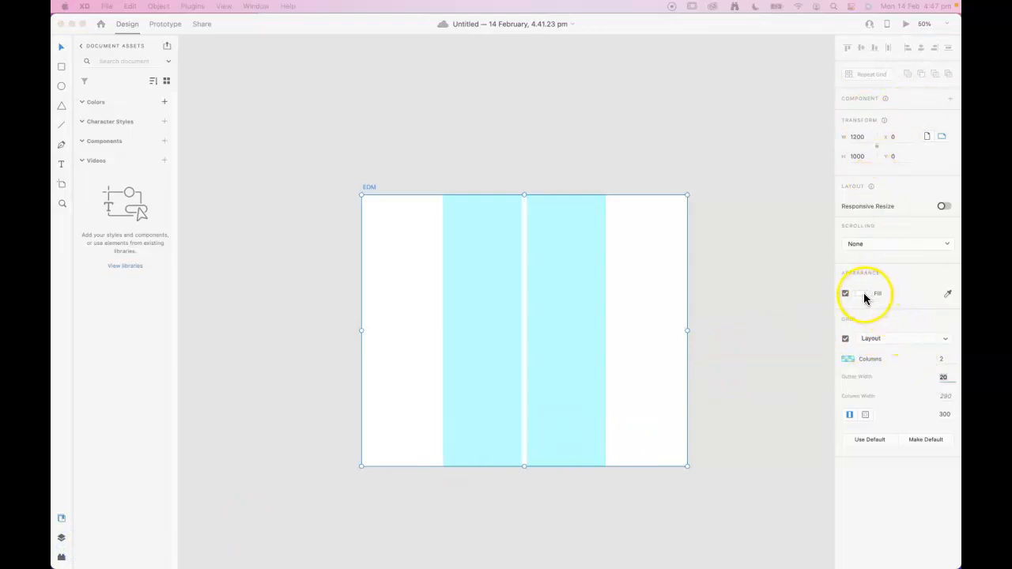
left_click(864, 297)
left_click(793, 338)
left_click_drag(797, 339, 764, 339)
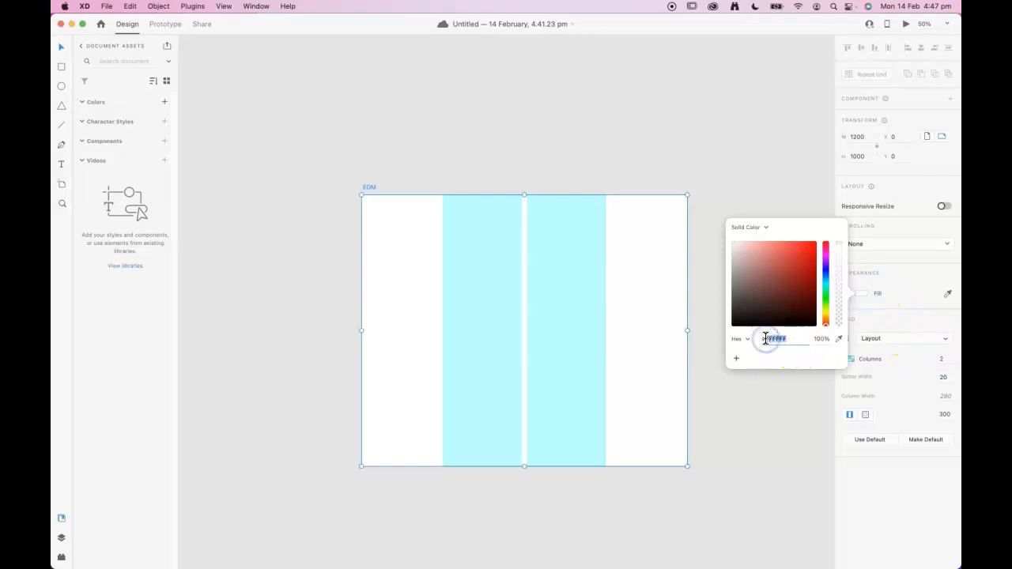
type("35")
type("858585")
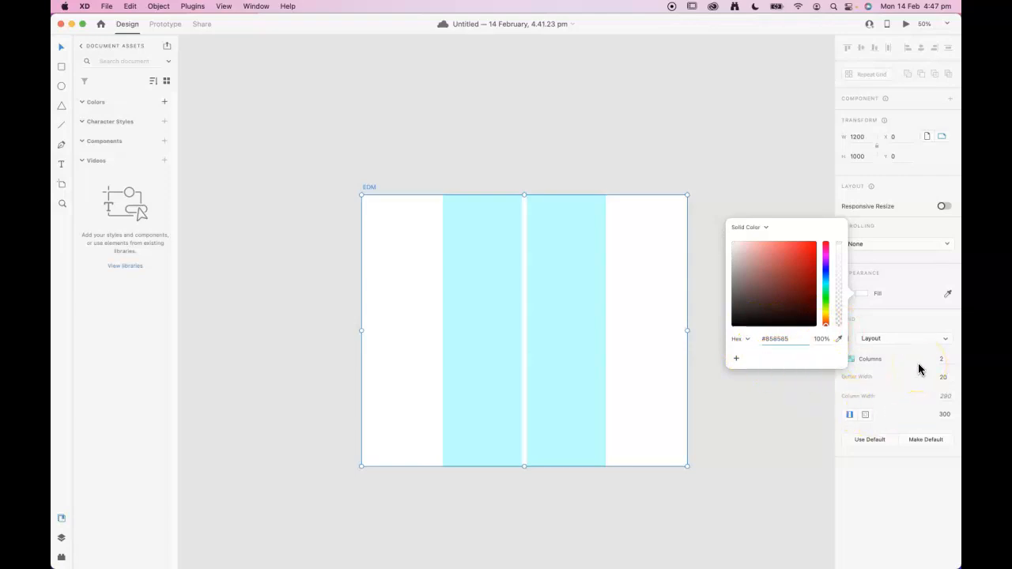
key("Return")
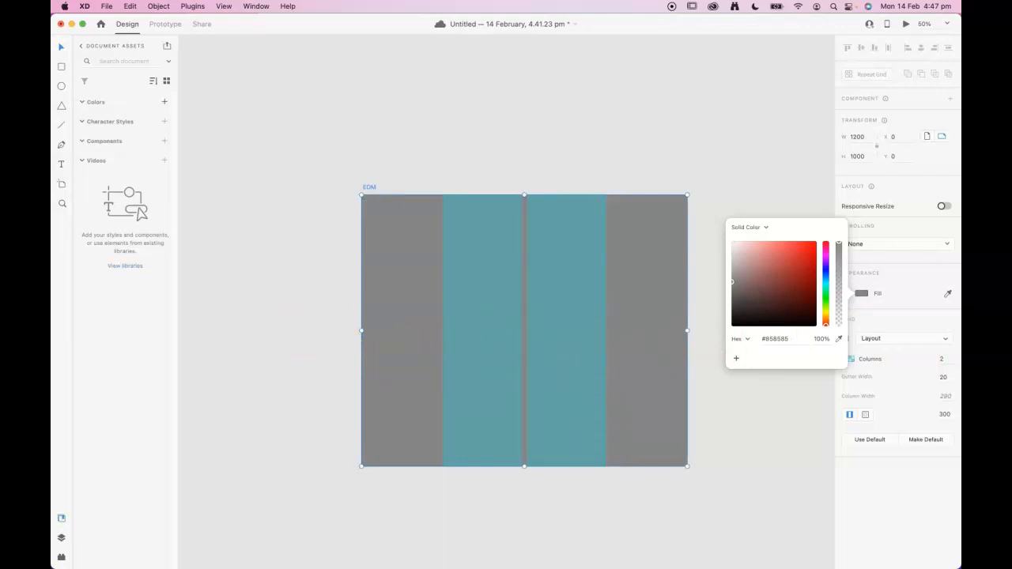
key("super+Tab")
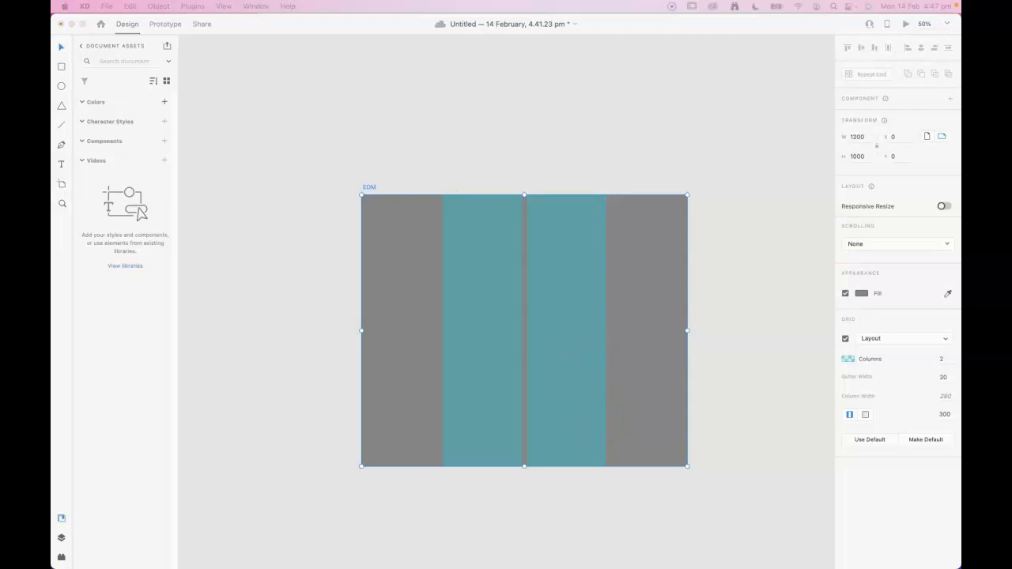
left_click(279, 32)
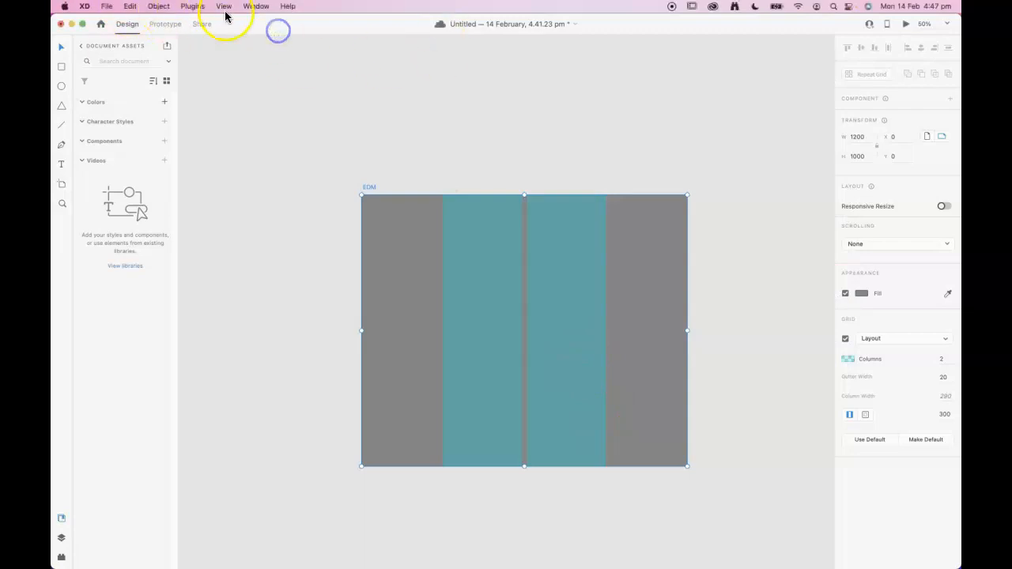
Start saving the project as a local document and name the file edm
left_click(85, 7)
mouse_move(106, 6)
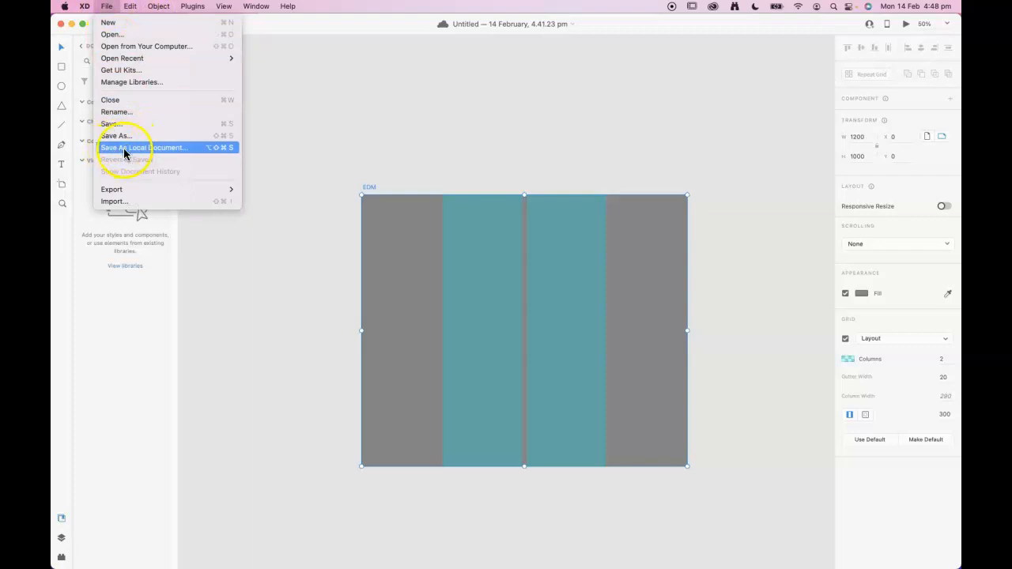
left_click(145, 149)
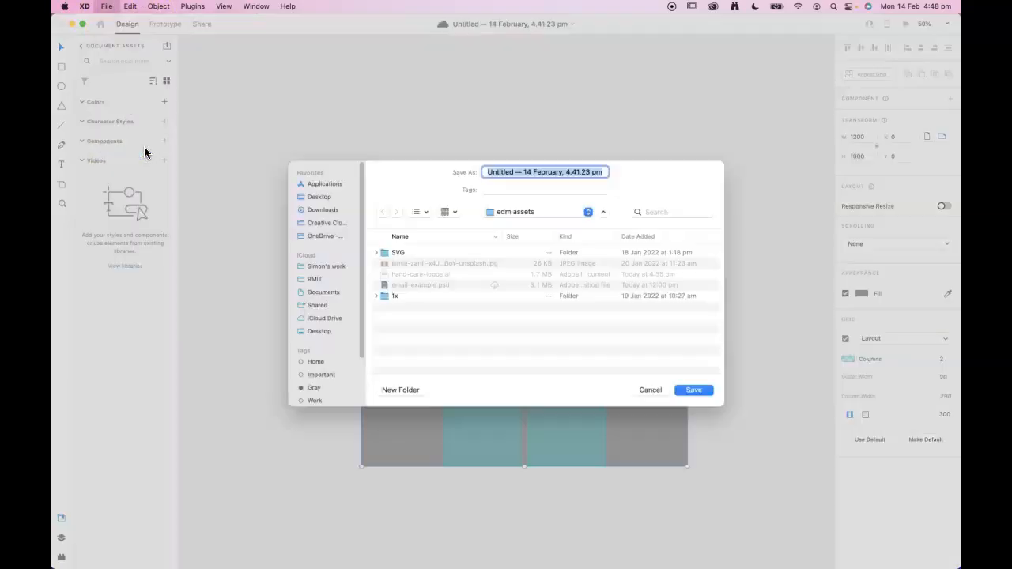
triple_click(515, 182)
left_click(563, 178)
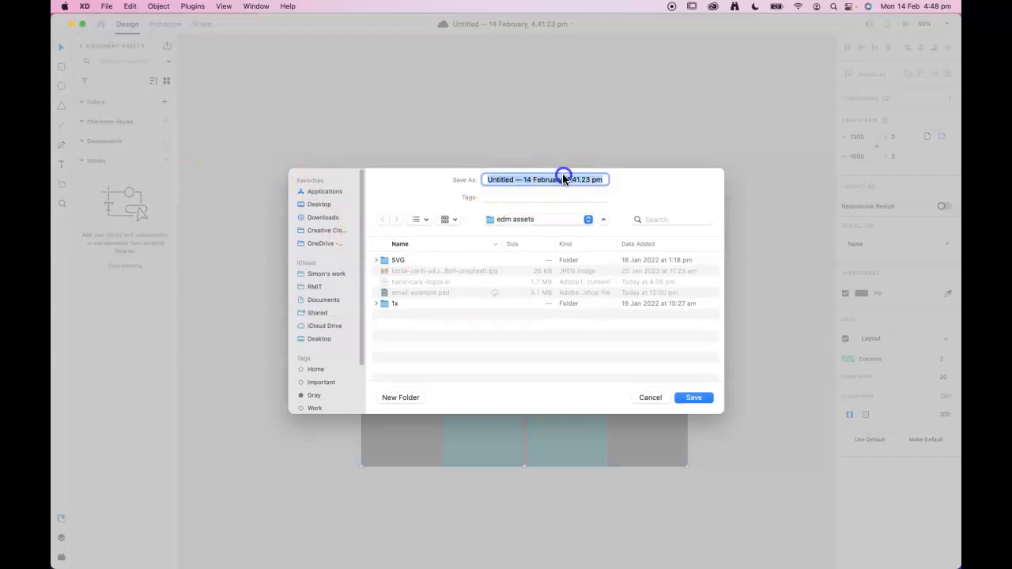
type("edm")
Choose the Desktop folder as the destination, save the edm file there and allow access to the folder
left_click_drag(542, 219, 455, 323)
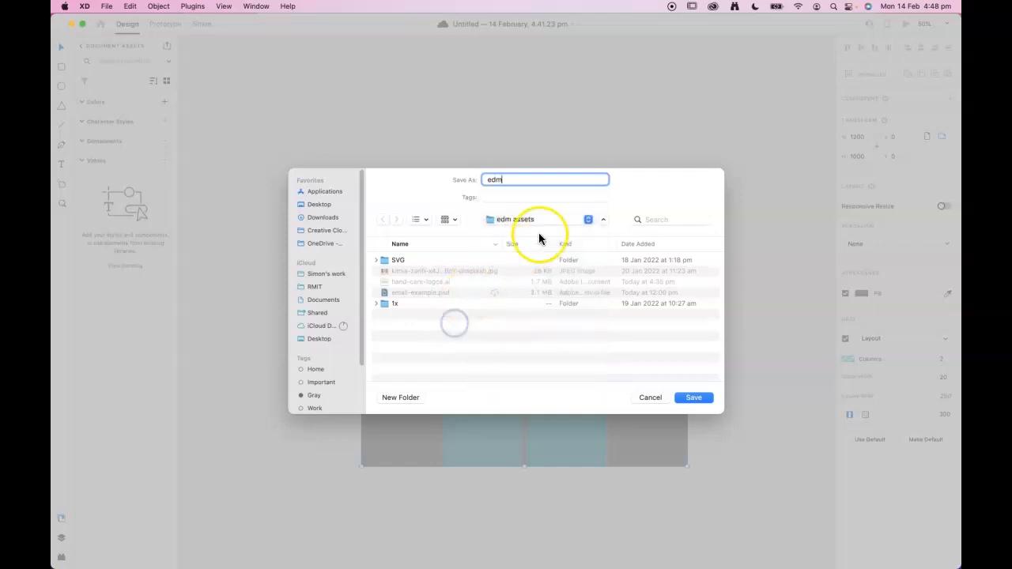
left_click(541, 220)
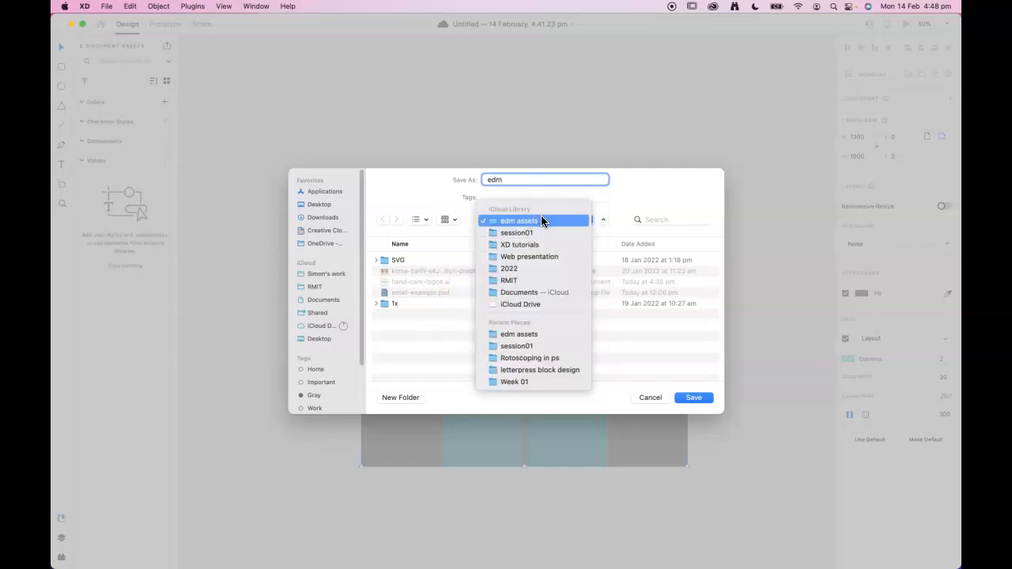
left_click(532, 306)
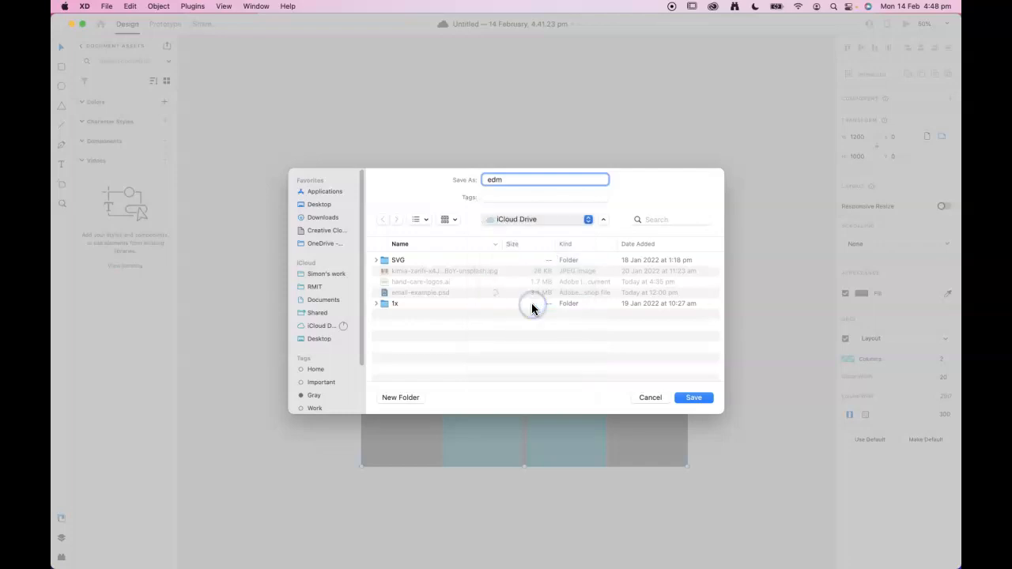
left_click(541, 220)
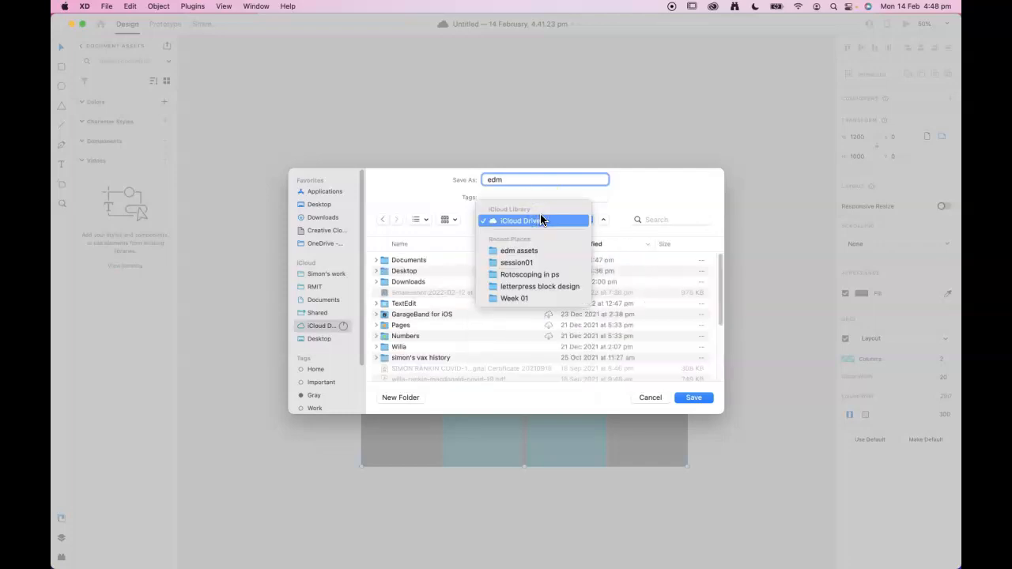
left_click(603, 203)
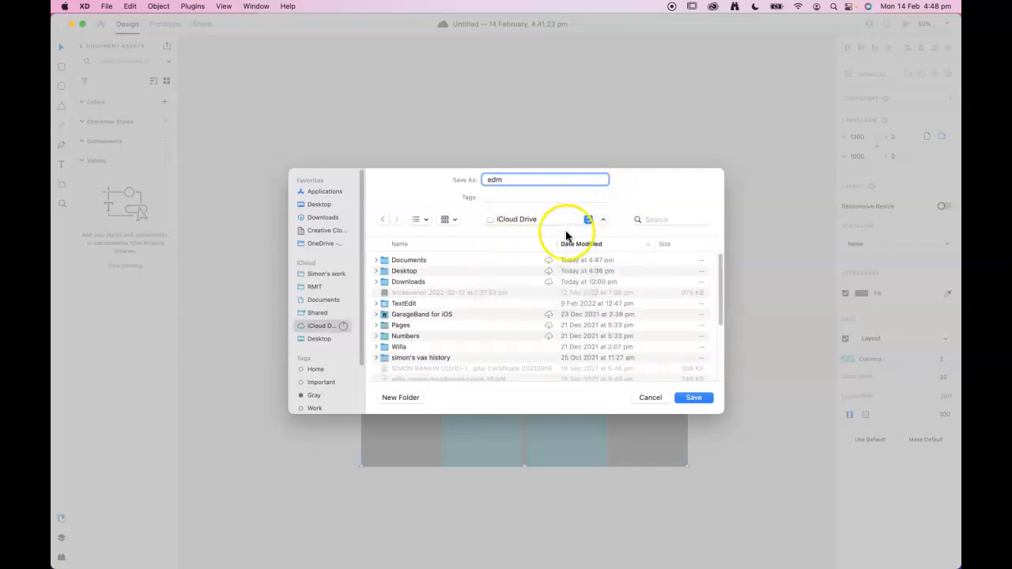
left_click(320, 338)
left_click(680, 400)
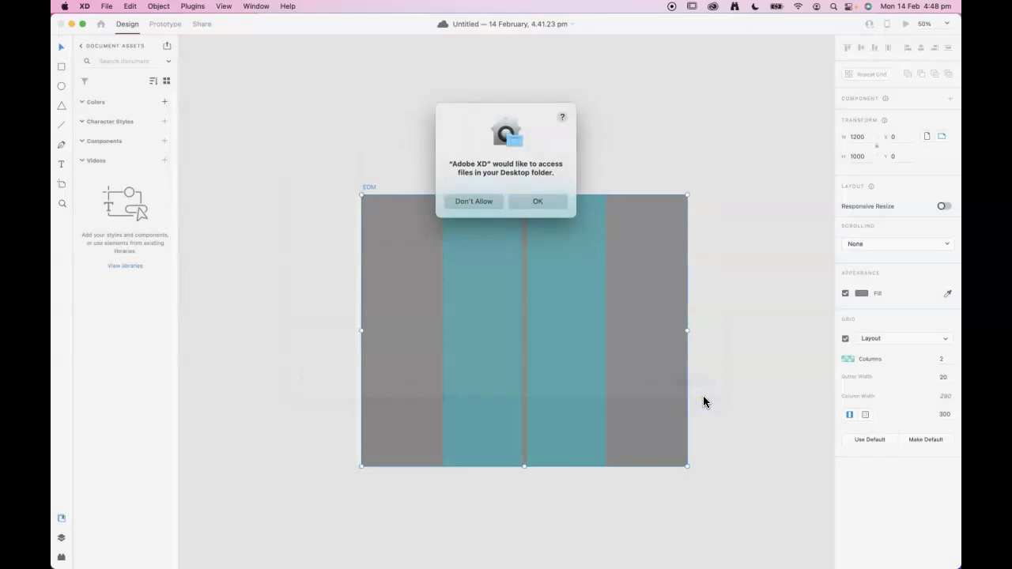
left_click(536, 201)
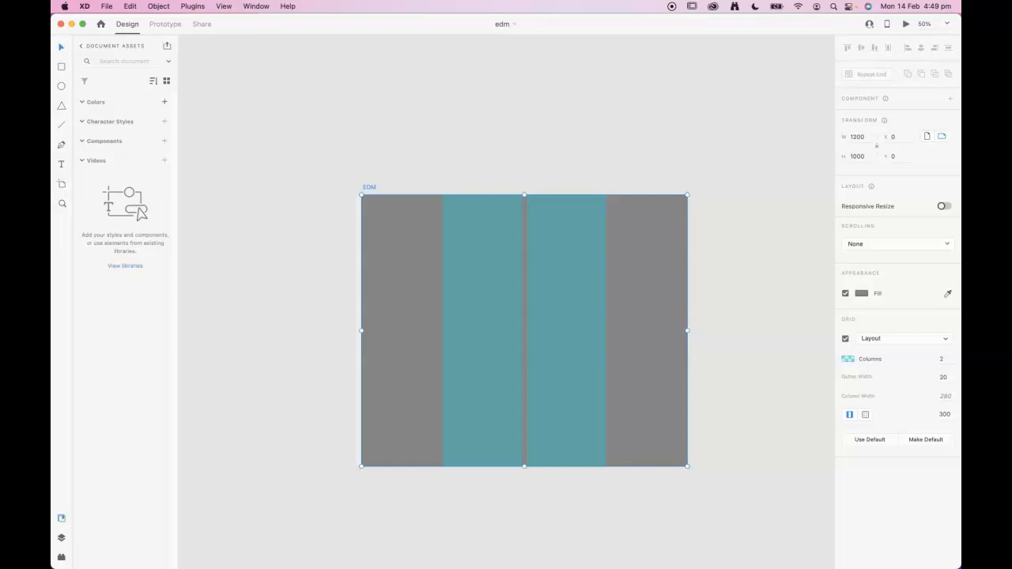
Draw a rectangle about 600 wide and 937 high at about X 300, Y 34, spanning both grid columns
left_click(374, 25)
left_click(63, 68)
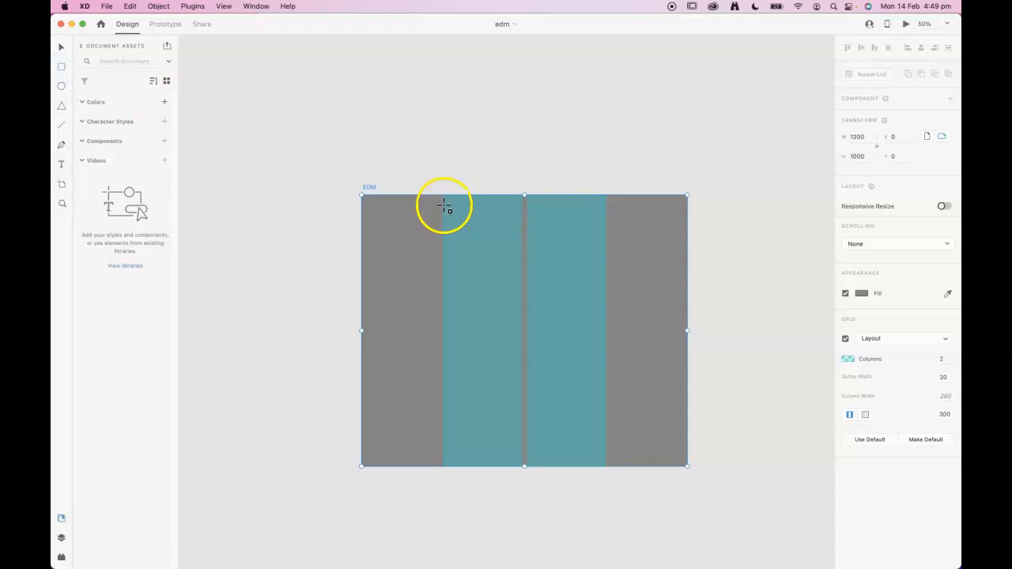
mouse_move(444, 207)
left_mouse_down()
mouse_move(560, 419)
mouse_move(603, 458)
left_mouse_up()
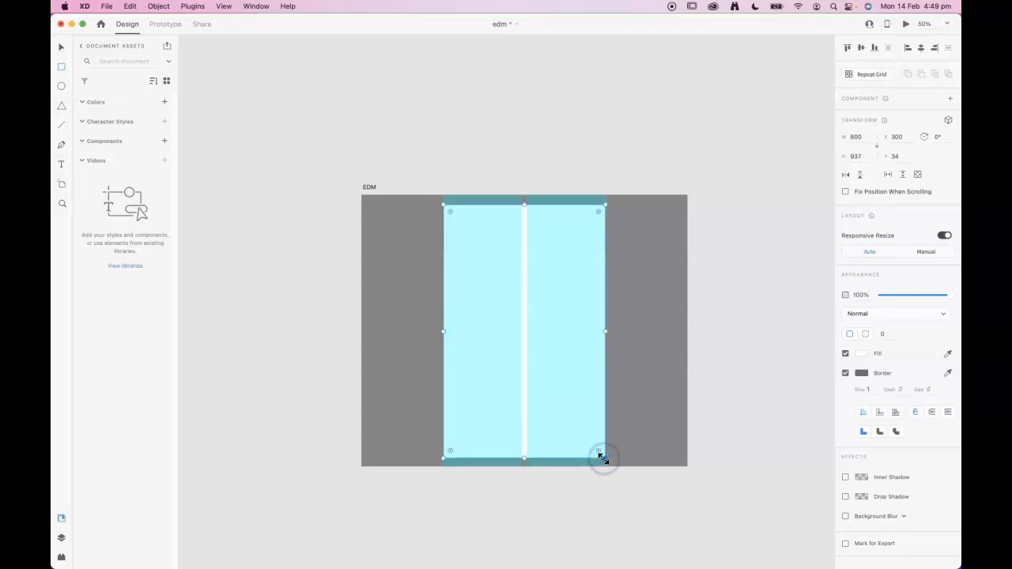
left_click(61, 70)
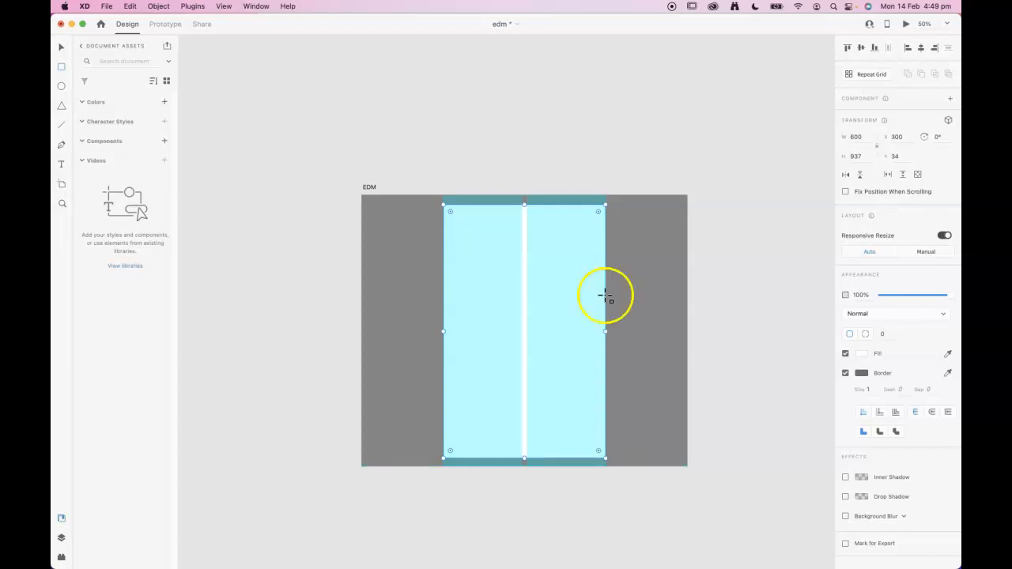
left_click(844, 134)
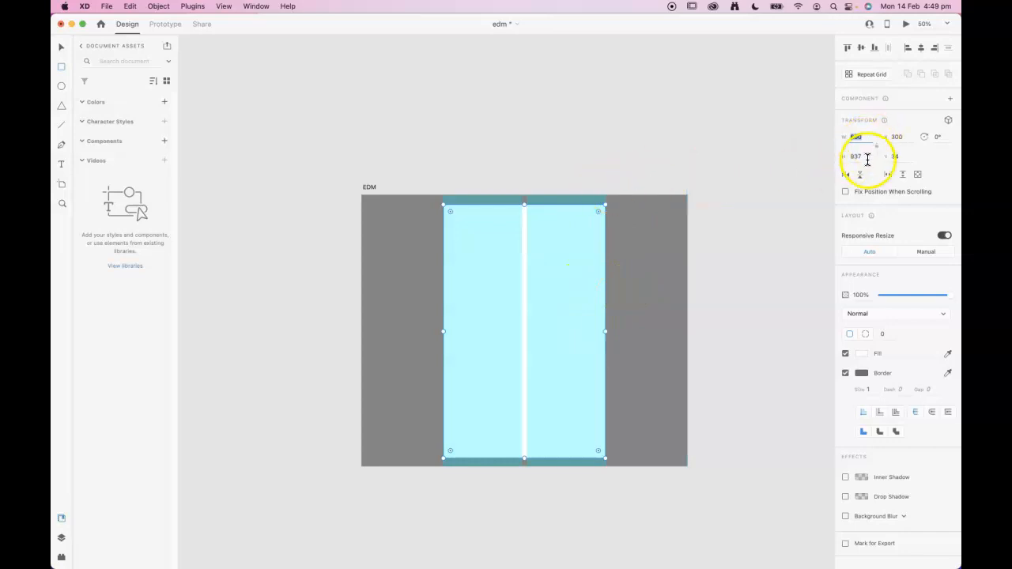
left_click(901, 136)
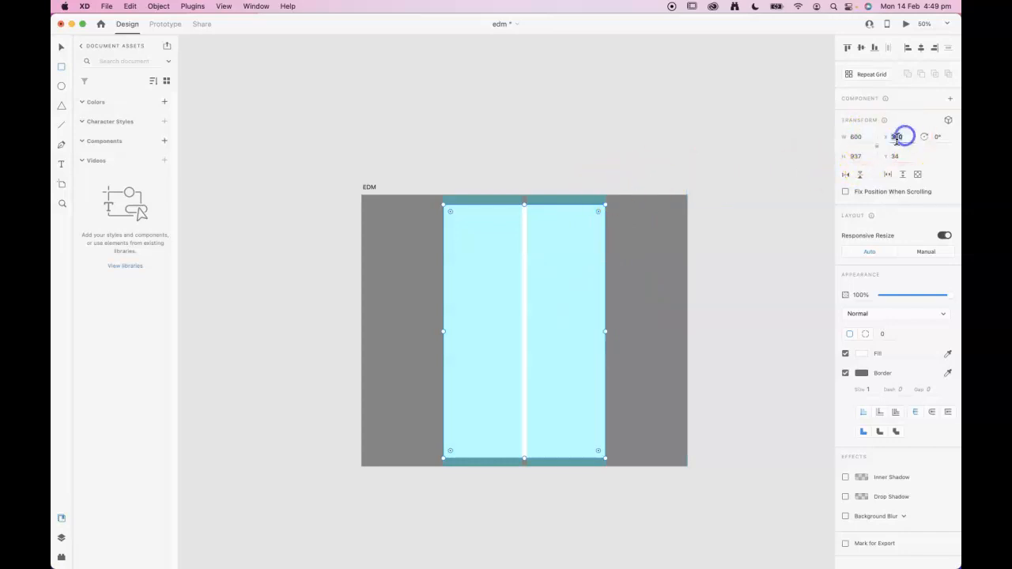
left_click(862, 157)
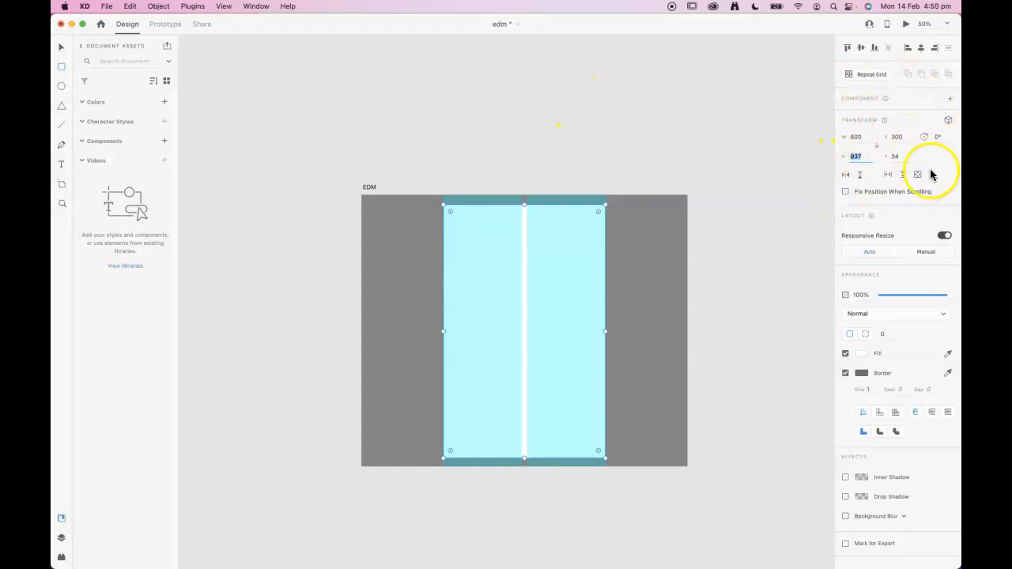
Set the rectangle's height to 900 and its Y position to 40
left_click(58, 46)
left_click(357, 90)
left_click(474, 232)
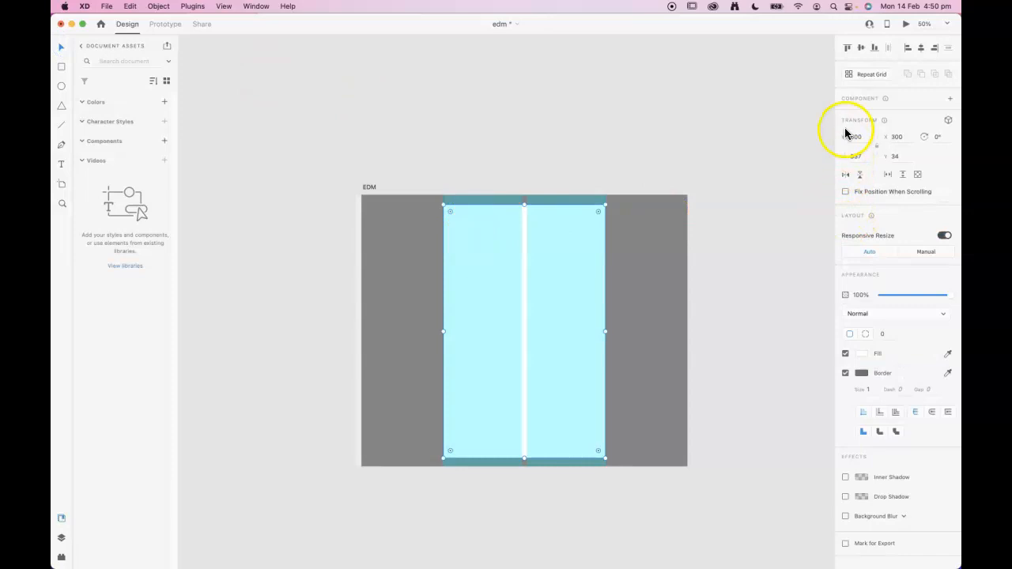
left_click(854, 156)
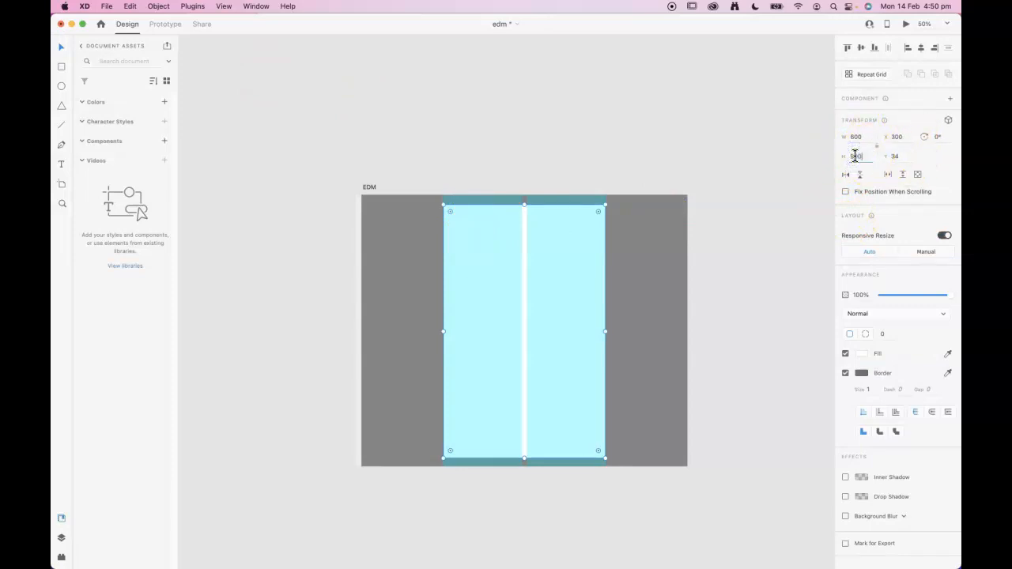
left_click(909, 136)
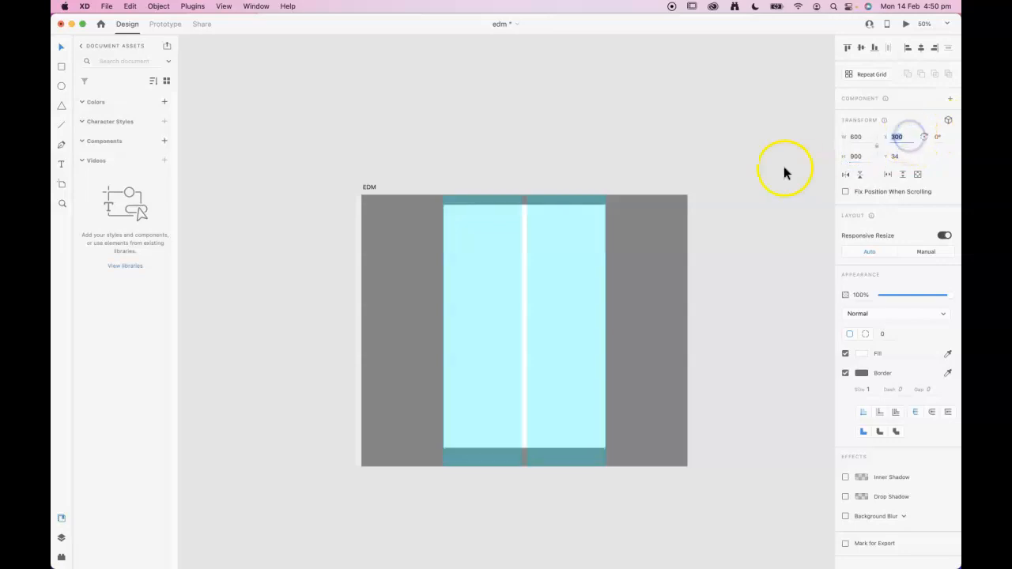
left_click(893, 155)
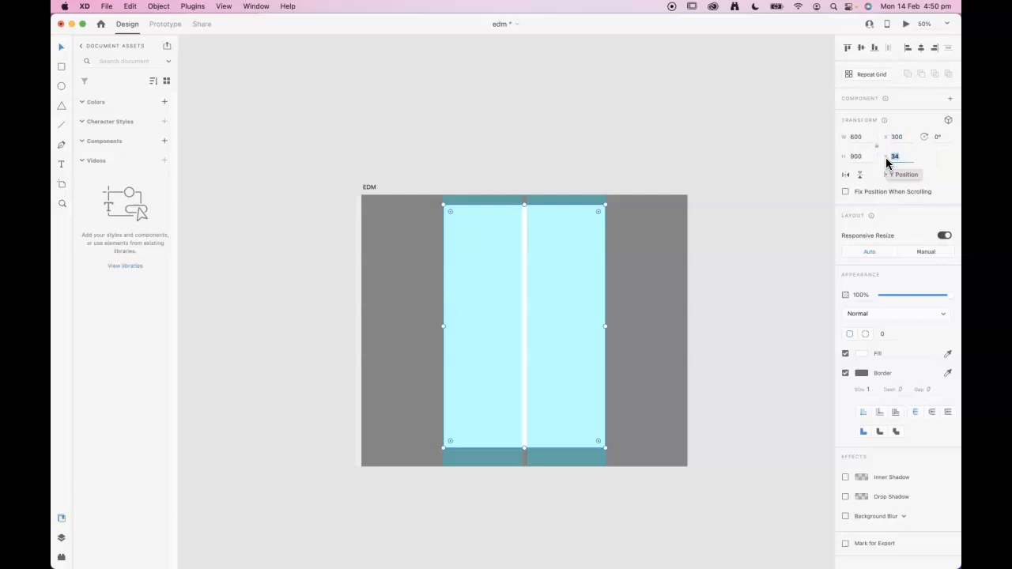
type("40")
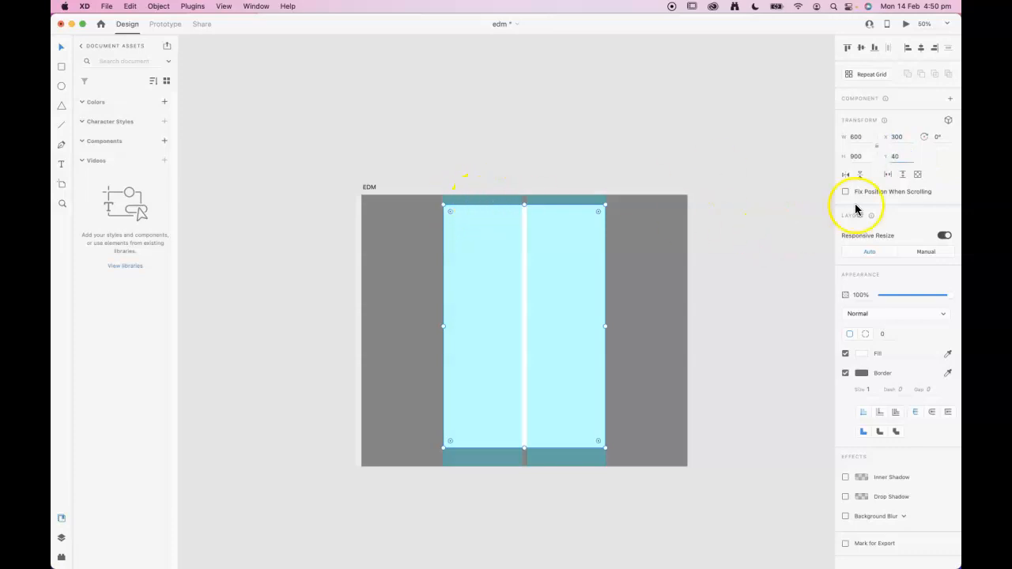
key("Return")
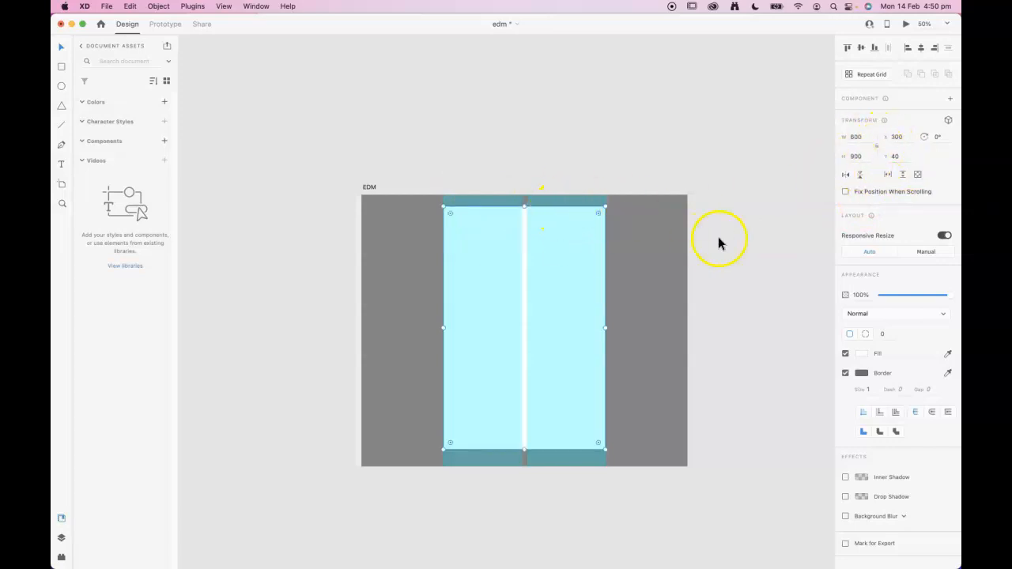
left_click(753, 283)
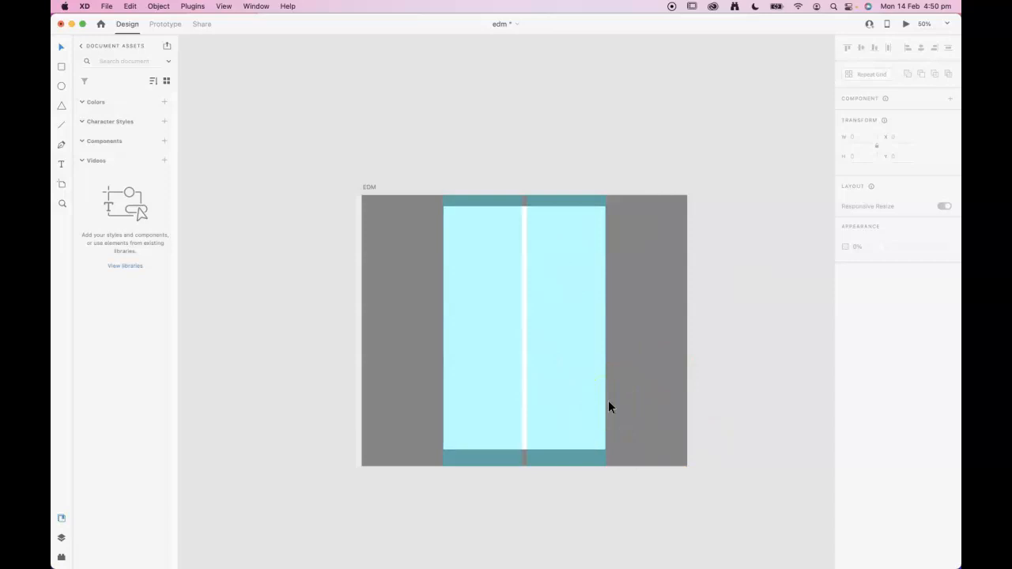
Shorten the rectangle by moving its lower edge up and set its height to 200
left_click(594, 431)
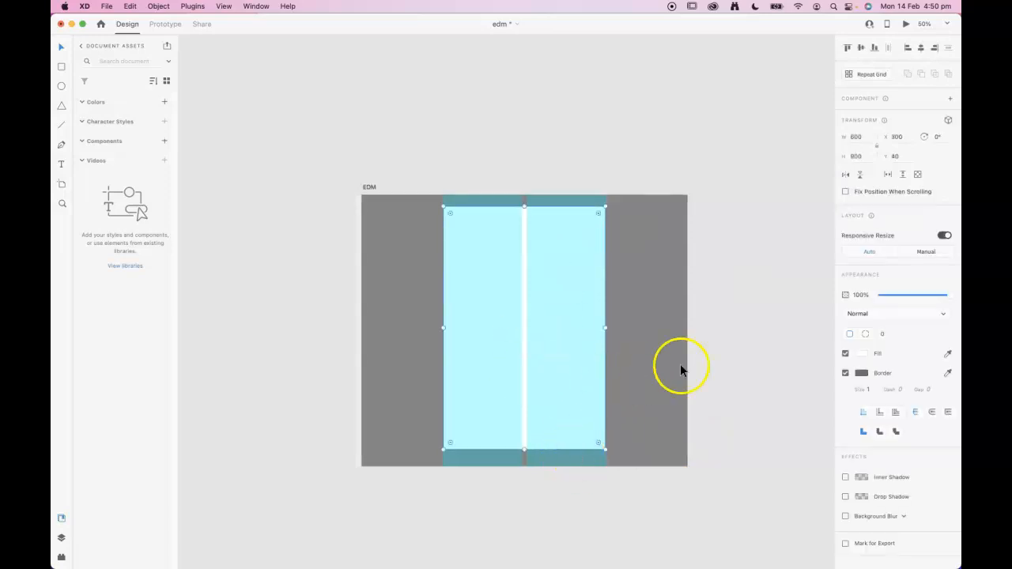
left_click(778, 308)
left_click(539, 303)
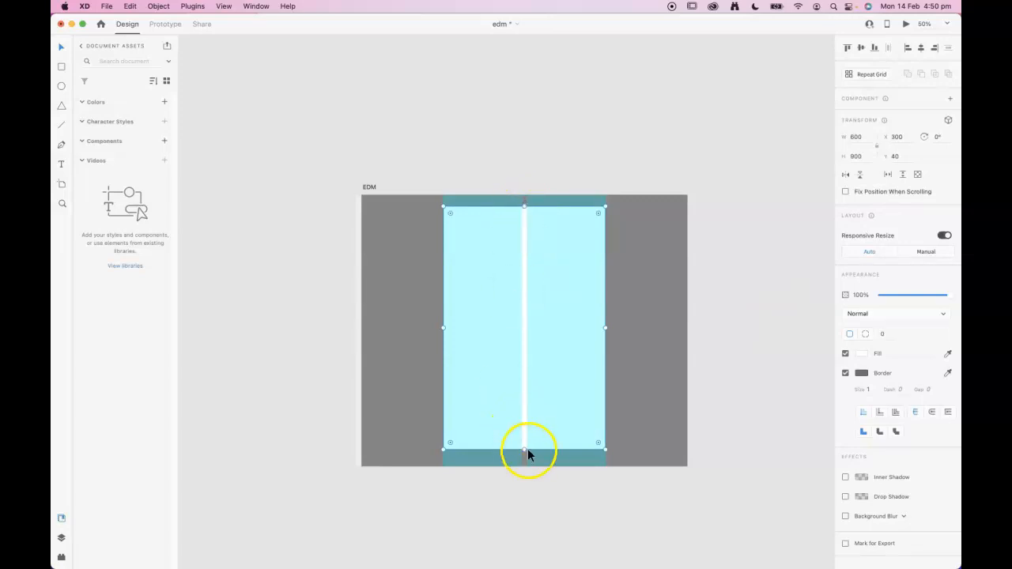
left_click_drag(524, 449, 519, 251)
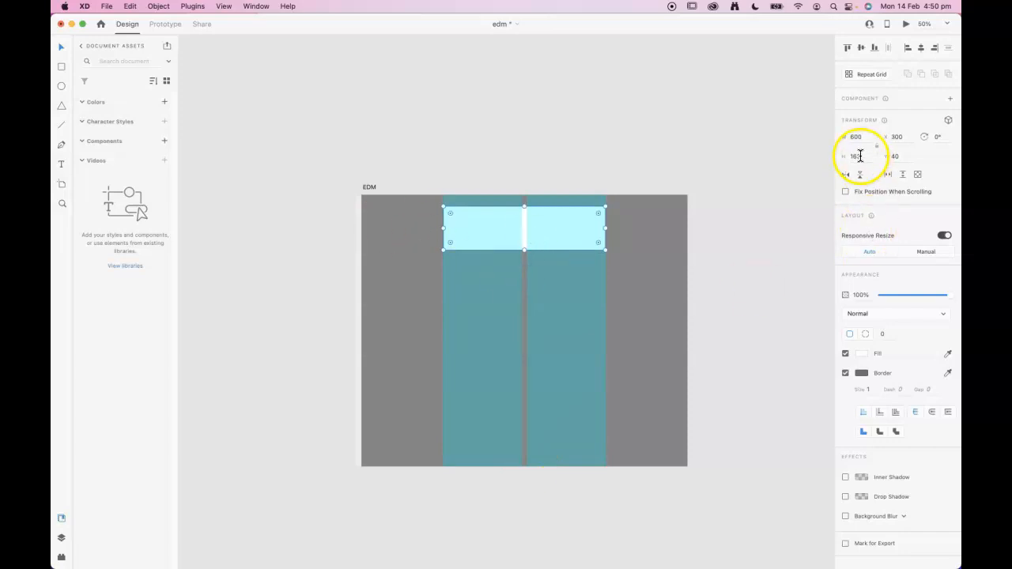
left_click(828, 156)
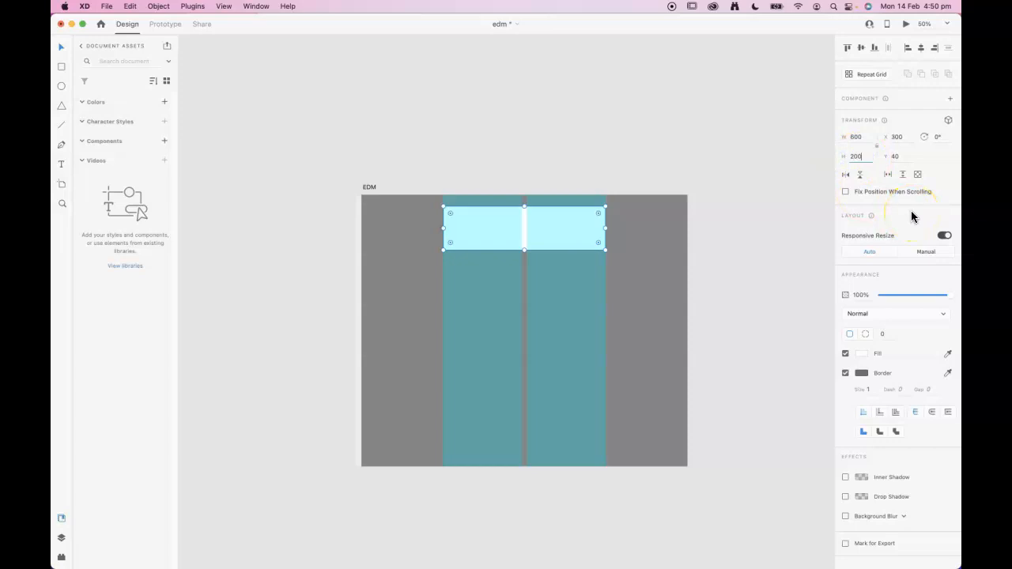
key("Return")
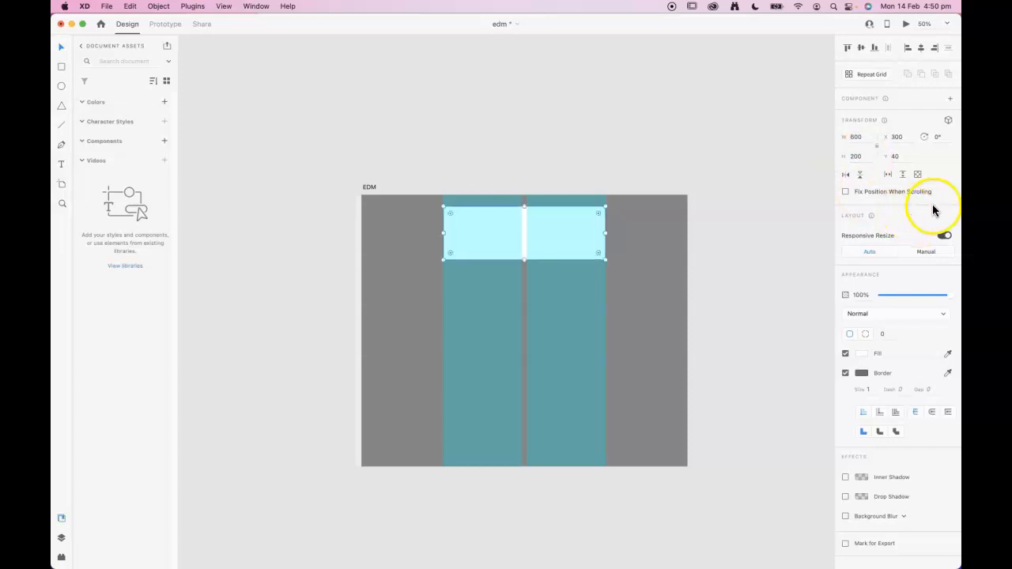
Set the rectangle's height to 250
left_click(856, 155)
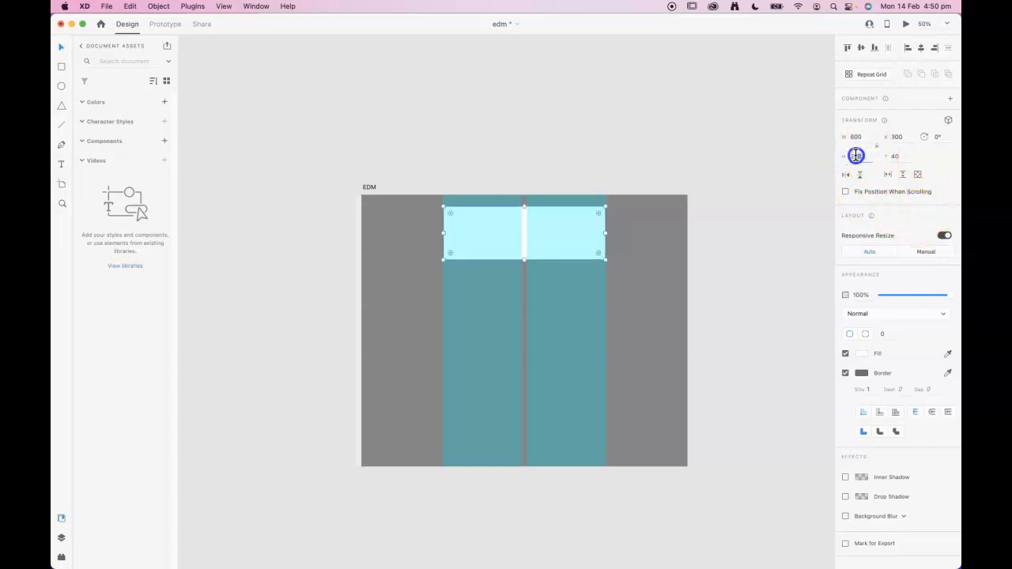
key("BackSpace")
type("50")
key("Tab")
left_click(603, 233)
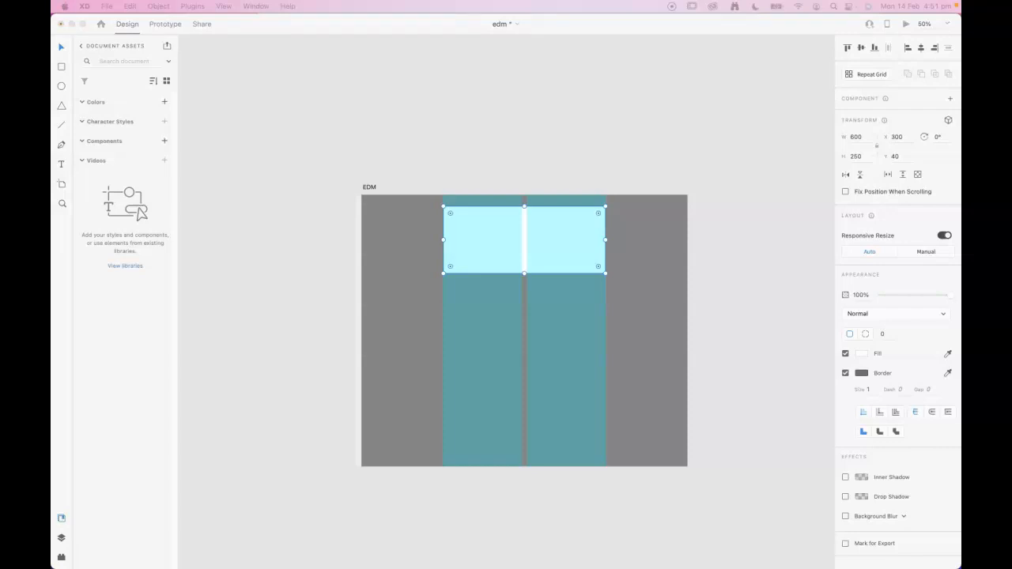
left_click(720, 160)
Change the rectangle's fill colour to hex #79C142
left_click(521, 245)
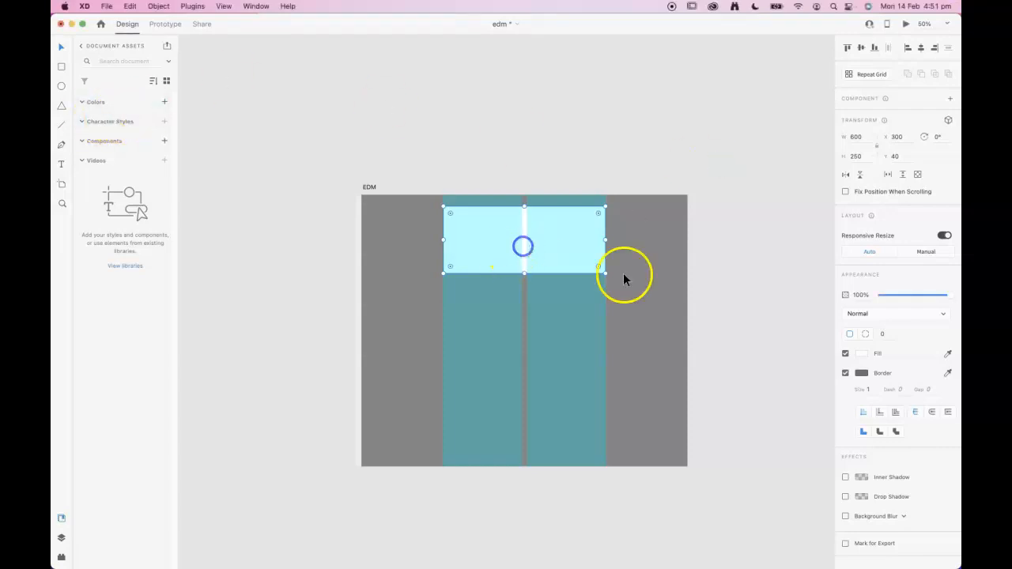
left_click(861, 353)
double_click(800, 399)
type("#79C142")
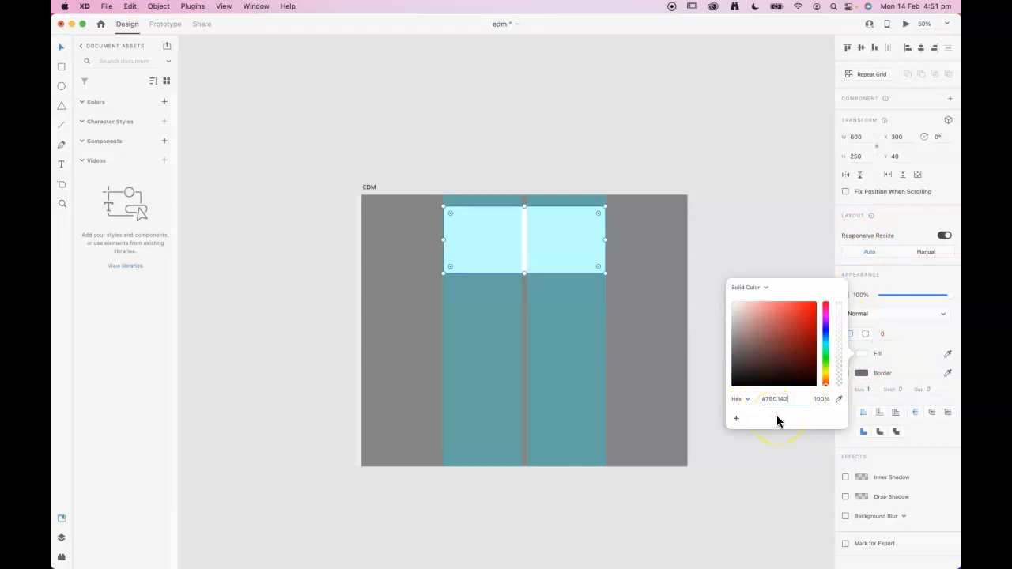
left_click(777, 421)
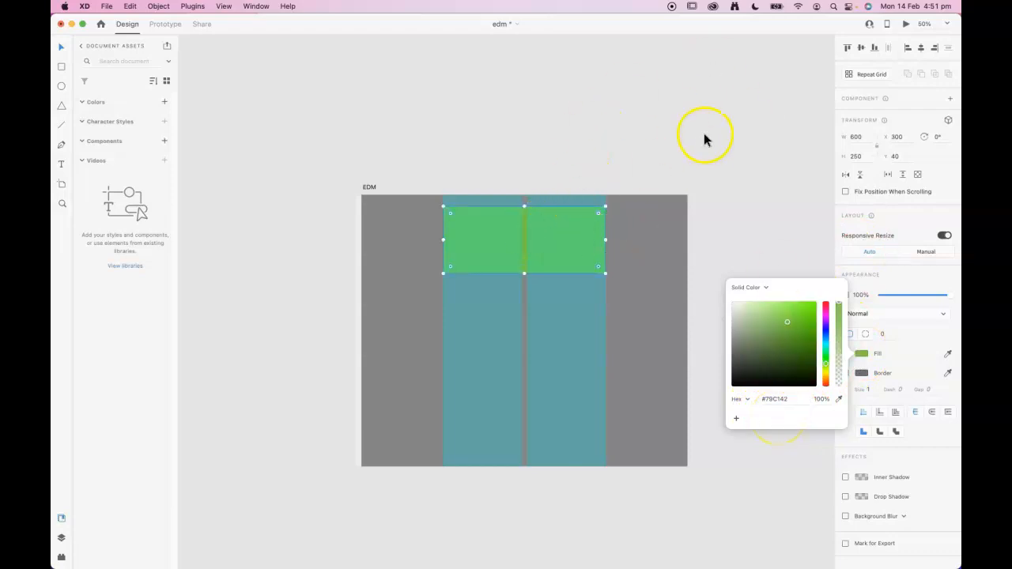
left_click(756, 175)
left_click(502, 223)
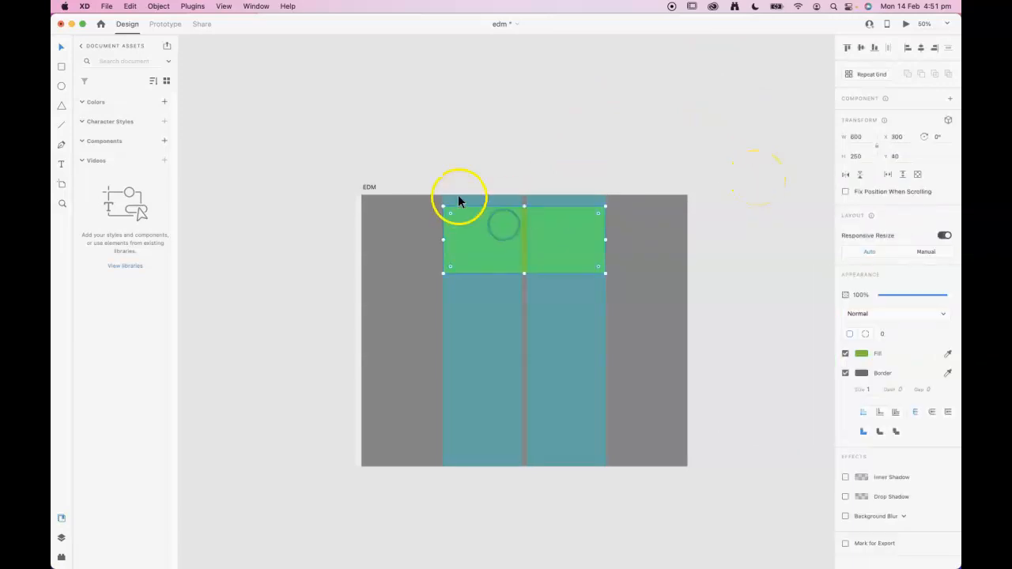
left_click(535, 158)
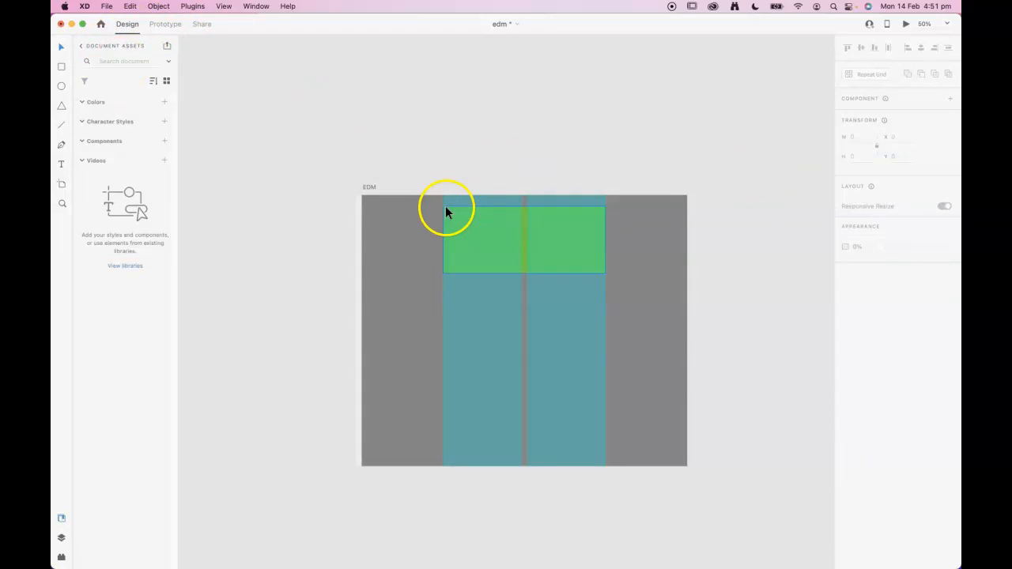
left_click(443, 209)
left_click_drag(449, 208, 627, 162)
left_click(628, 163)
left_click(567, 223)
left_click_drag(449, 213, 391, 187)
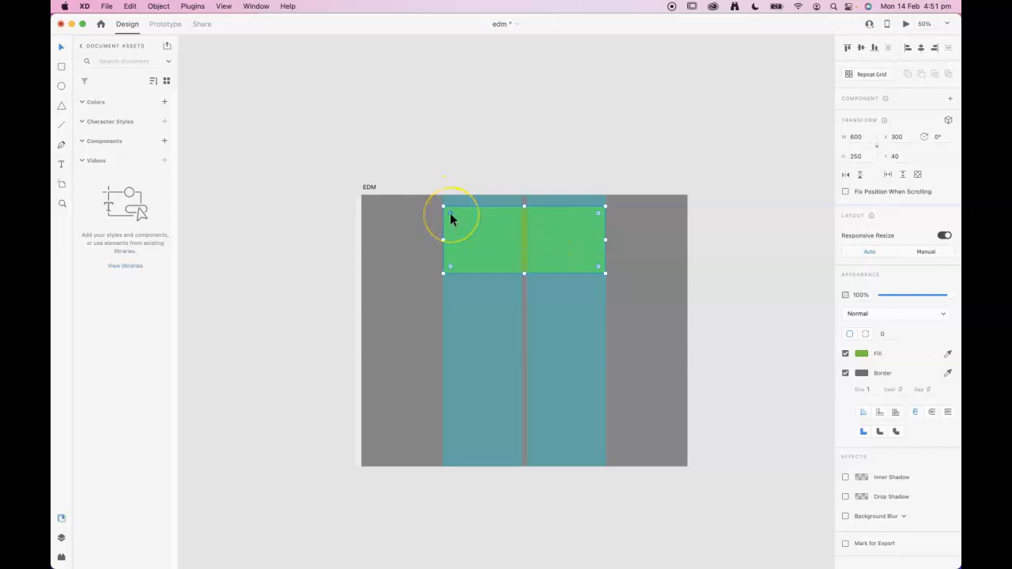
left_click(80, 541)
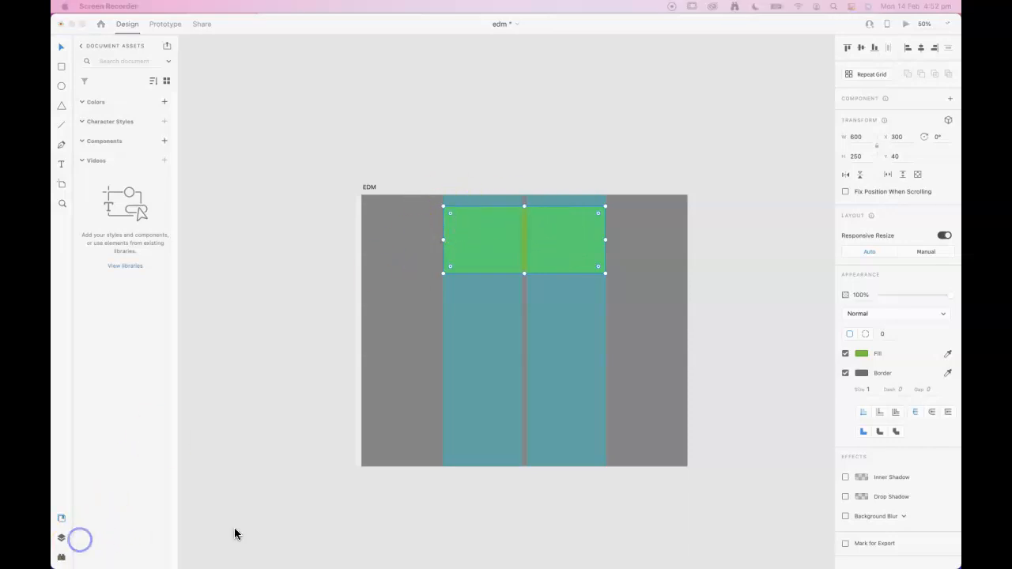
Round all corners of the green rectangle with a radius of 20
left_click(884, 333)
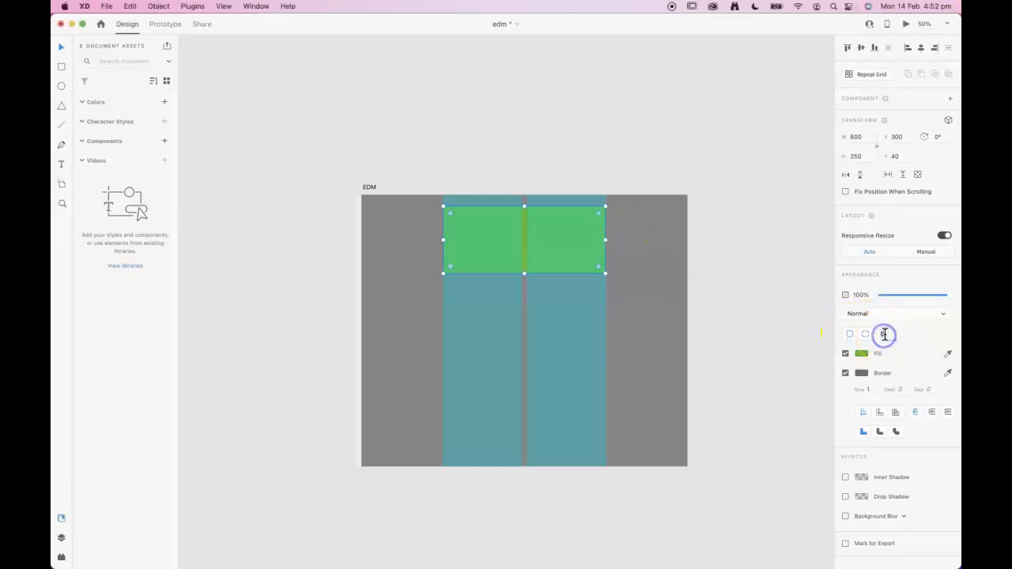
left_click(917, 340)
left_click(647, 237)
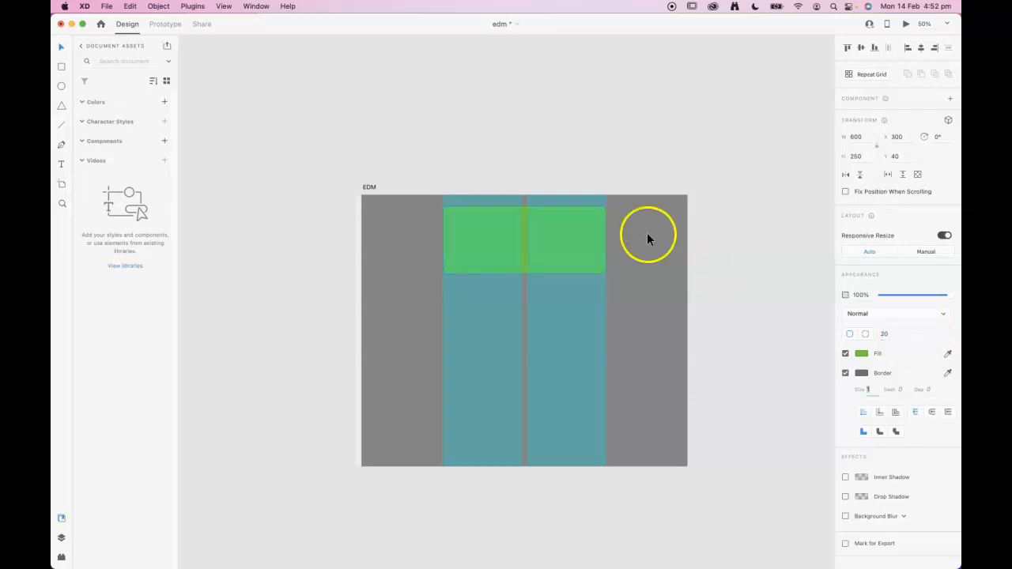
Give the green rectangle a separate radius for each corner and set the two lower corners to 0
left_click(885, 338)
left_click(865, 335)
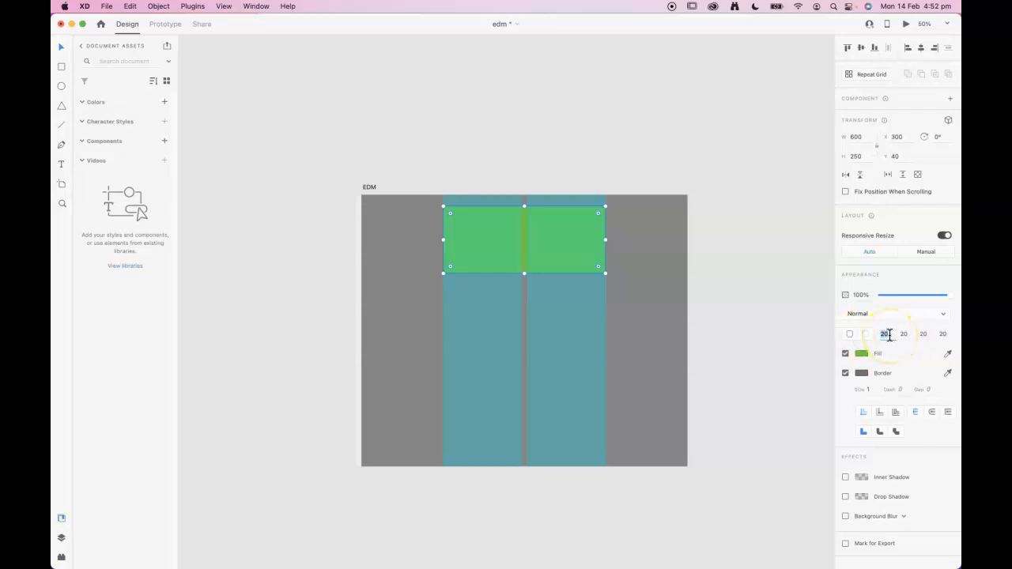
left_click(923, 334)
type("0")
left_click(943, 333)
type("0")
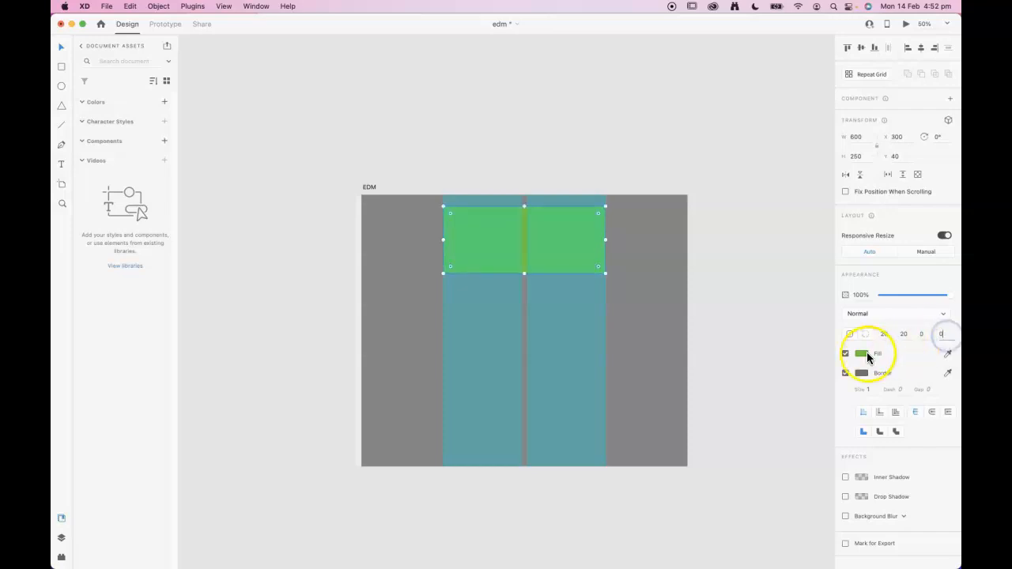
left_click(917, 361)
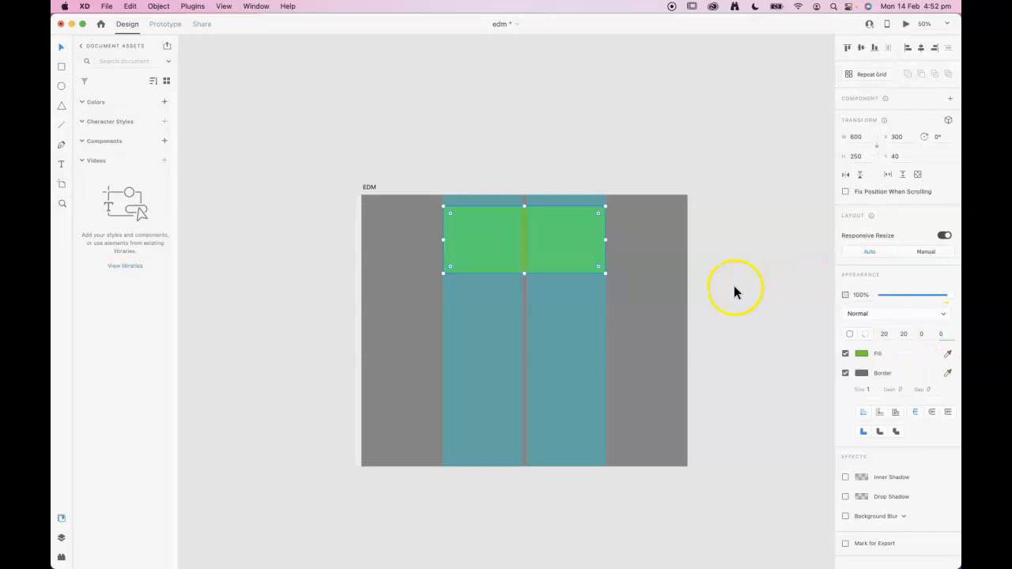
left_click(761, 283)
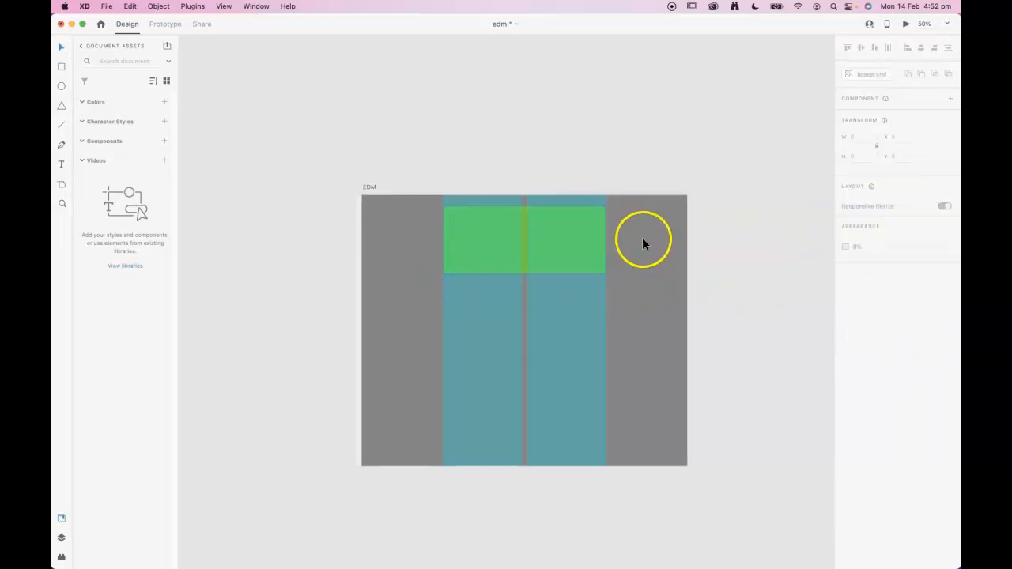
key("super+equal")
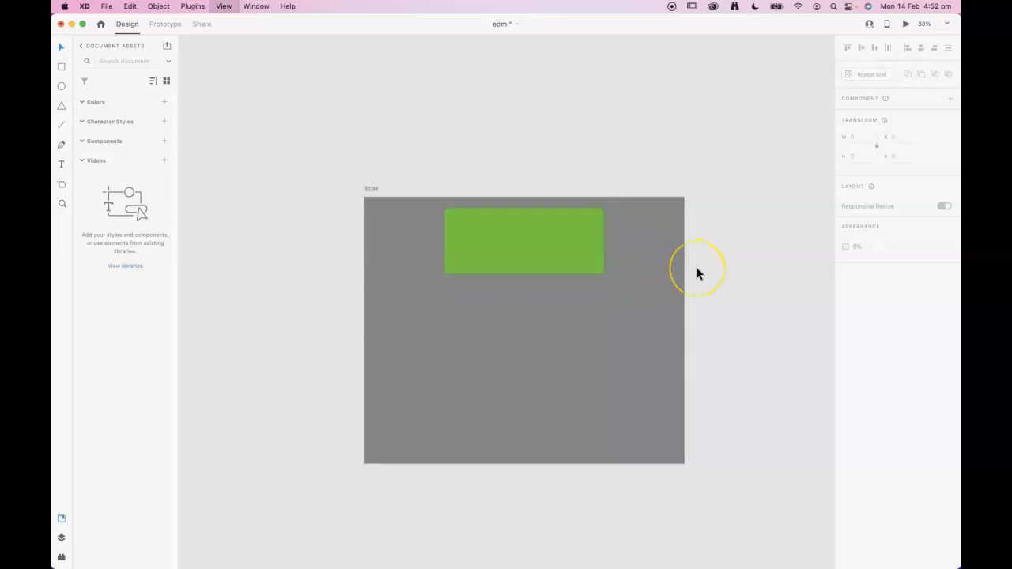
key("super+equal")
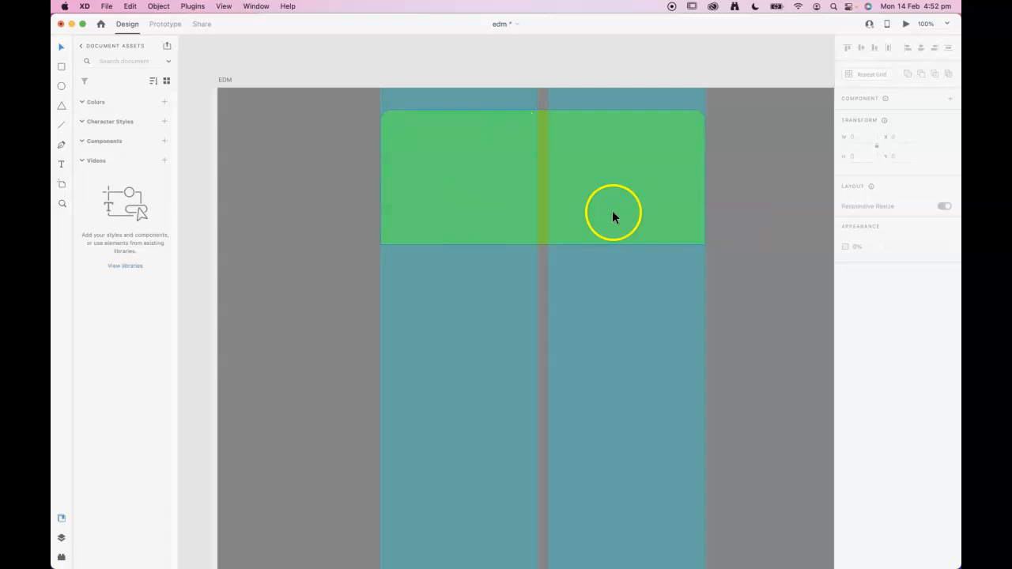
Draw a 600 px wide body rectangle directly below the green header and extend it down to a height of about 656
left_click(62, 67)
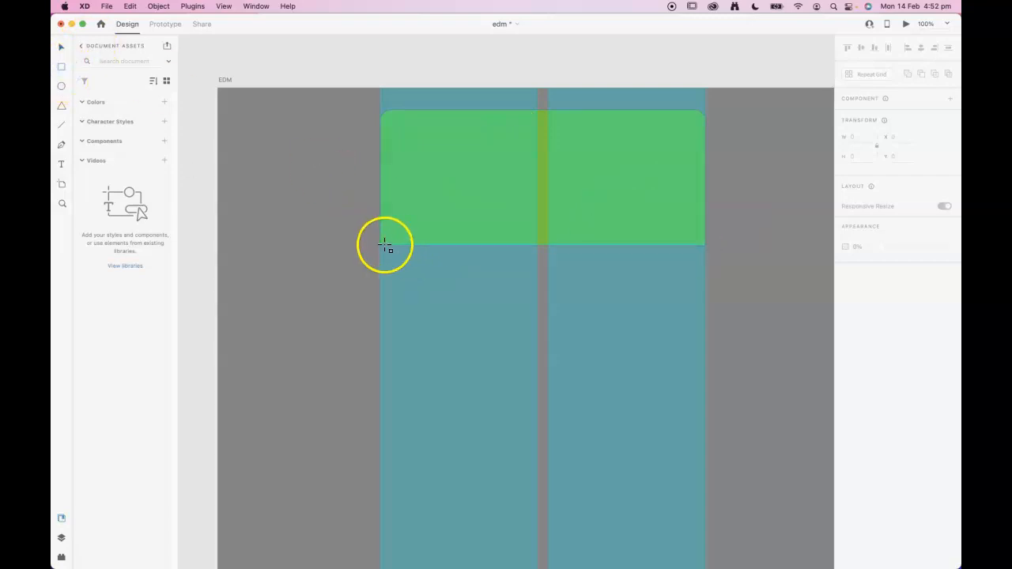
left_click_drag(380, 245, 705, 488)
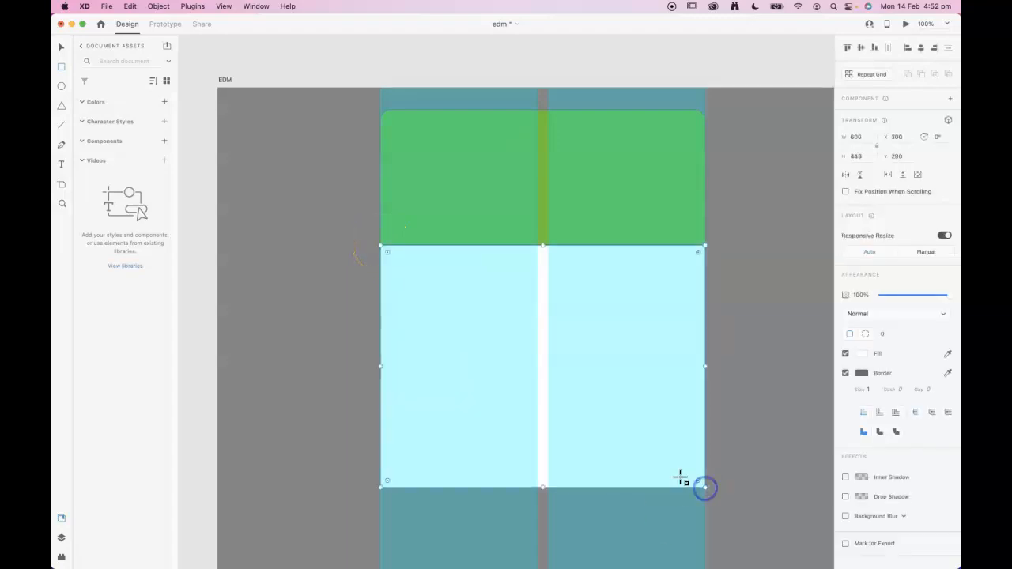
scroll(679, 477, "down", 3)
left_click_drag(544, 427, 574, 547)
left_click_drag(580, 564, 560, 501)
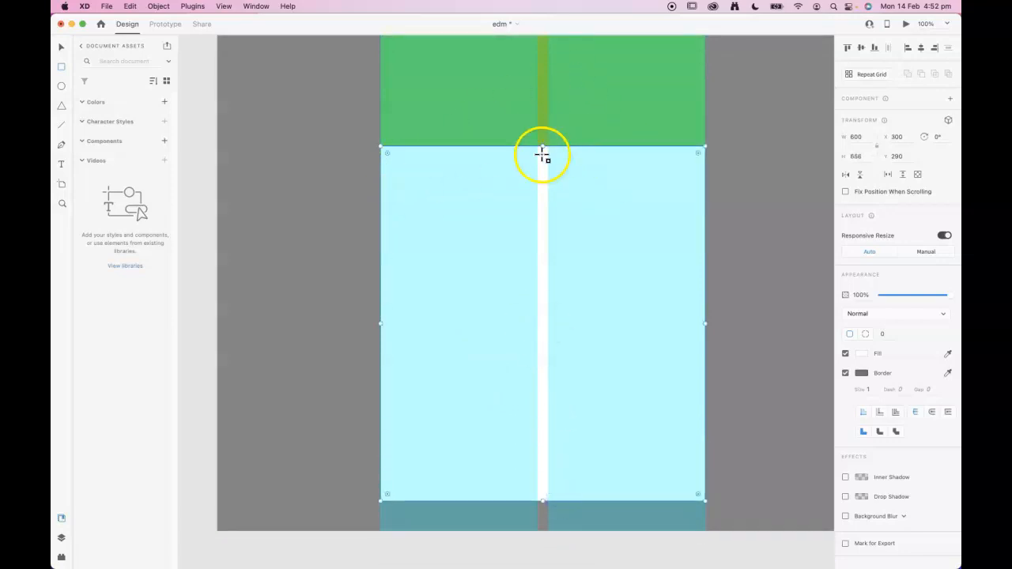
scroll(554, 155, "up", 3)
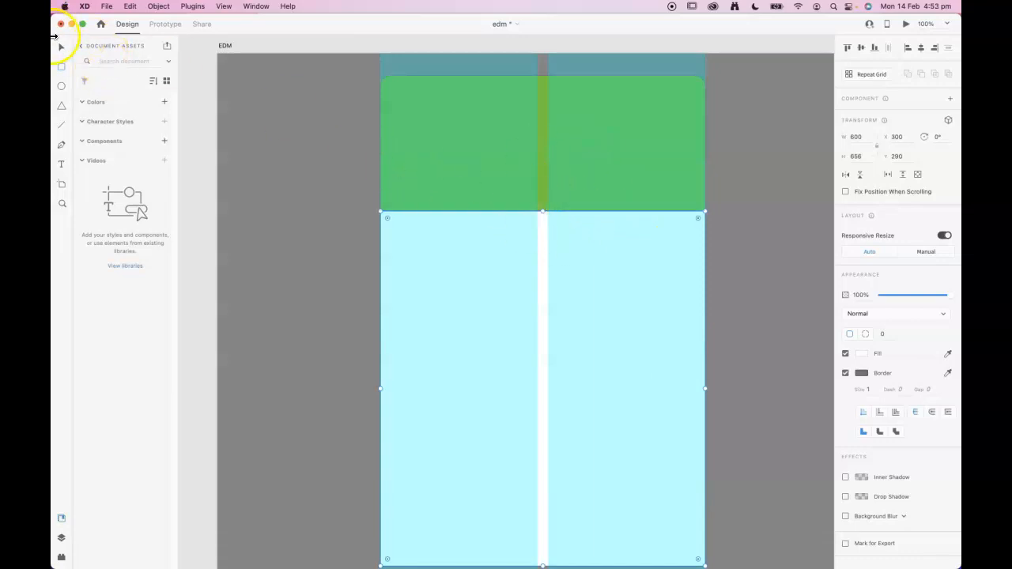
Remove the border from both the green header rectangle and the white body rectangle
left_click(264, 113)
left_click(404, 139)
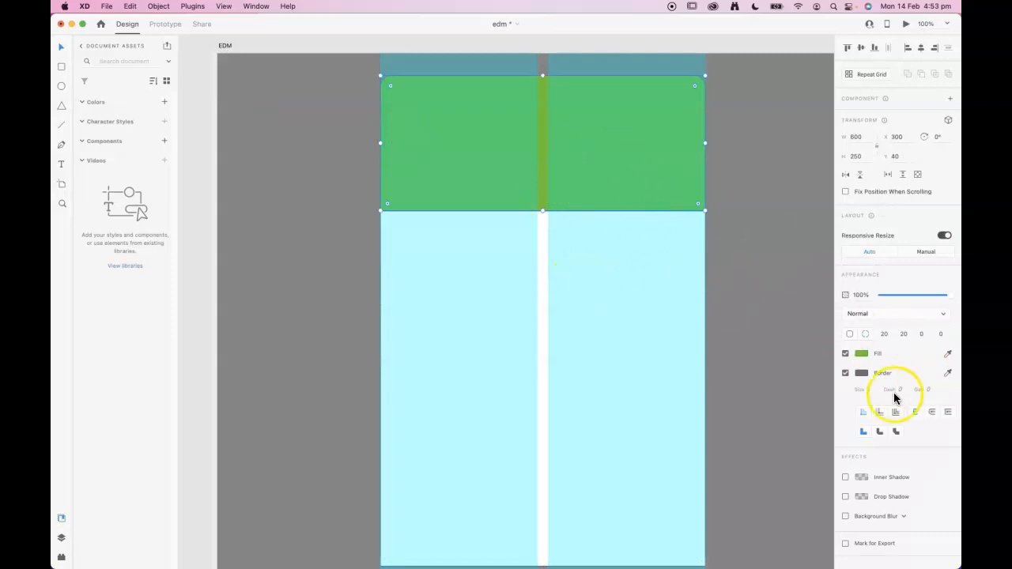
left_click(845, 373)
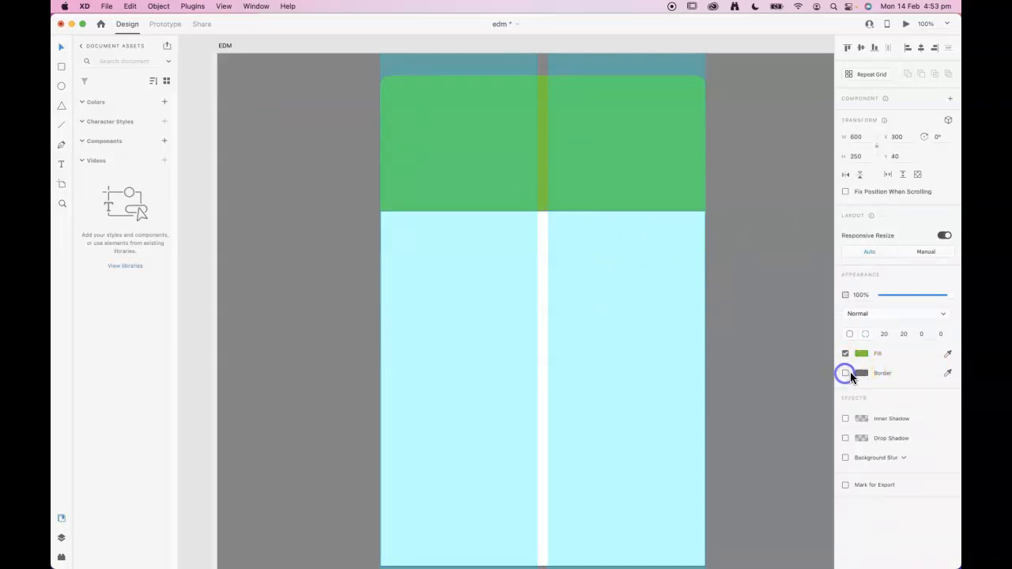
left_click(783, 248)
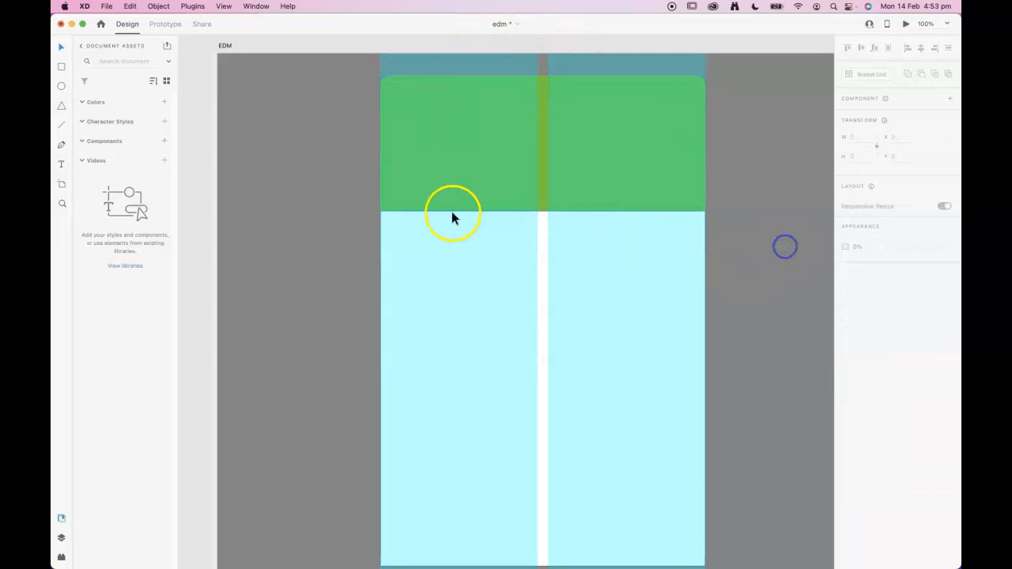
left_click(667, 238)
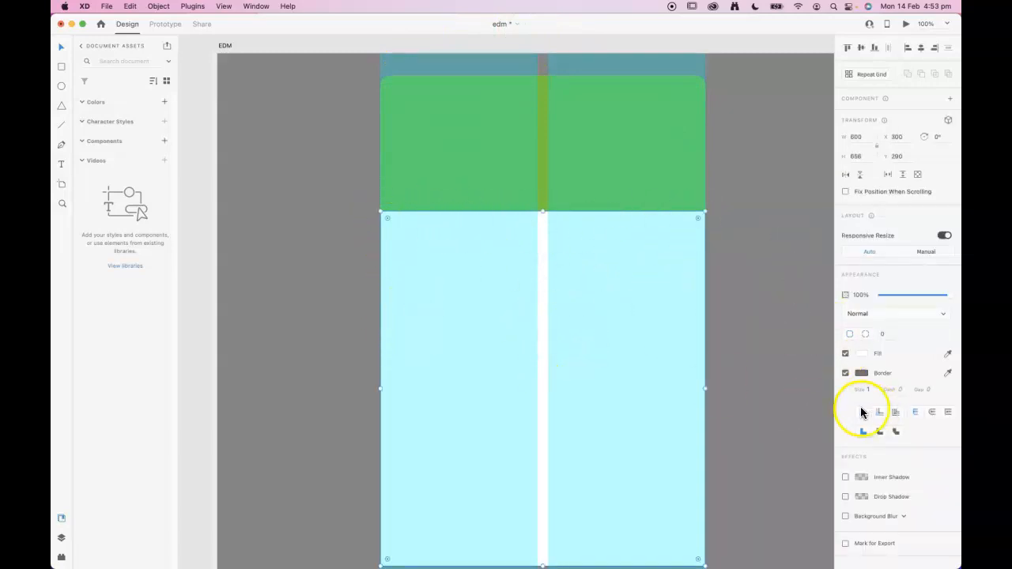
left_click(845, 372)
left_click(790, 317)
Give the white body rectangle a separate radius for each corner and set its two lower corners to 20
mouse_move(669, 440)
left_mouse_down()
mouse_move(658, 332)
mouse_move(658, 403)
left_mouse_up()
left_click(630, 408)
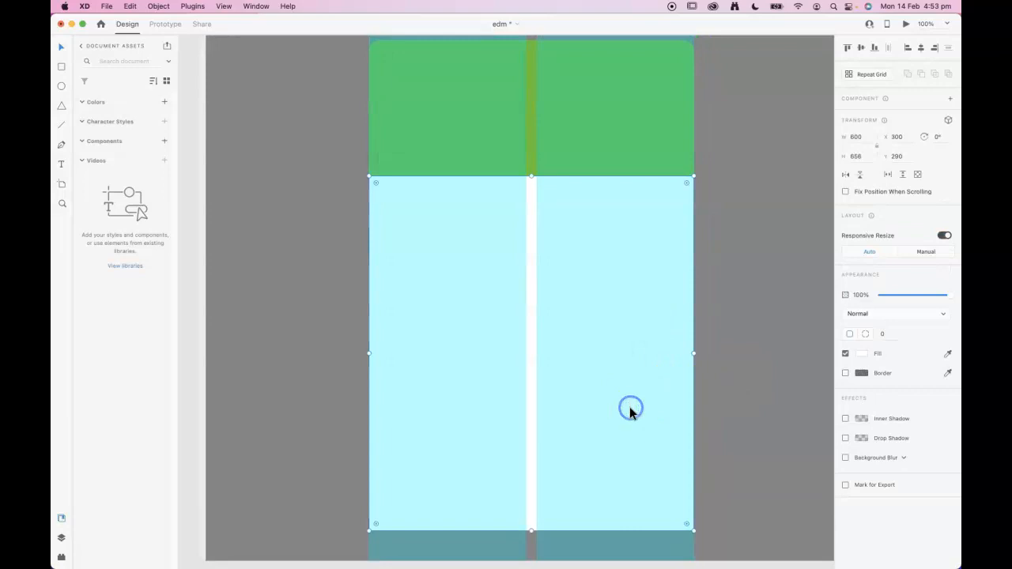
left_click(865, 334)
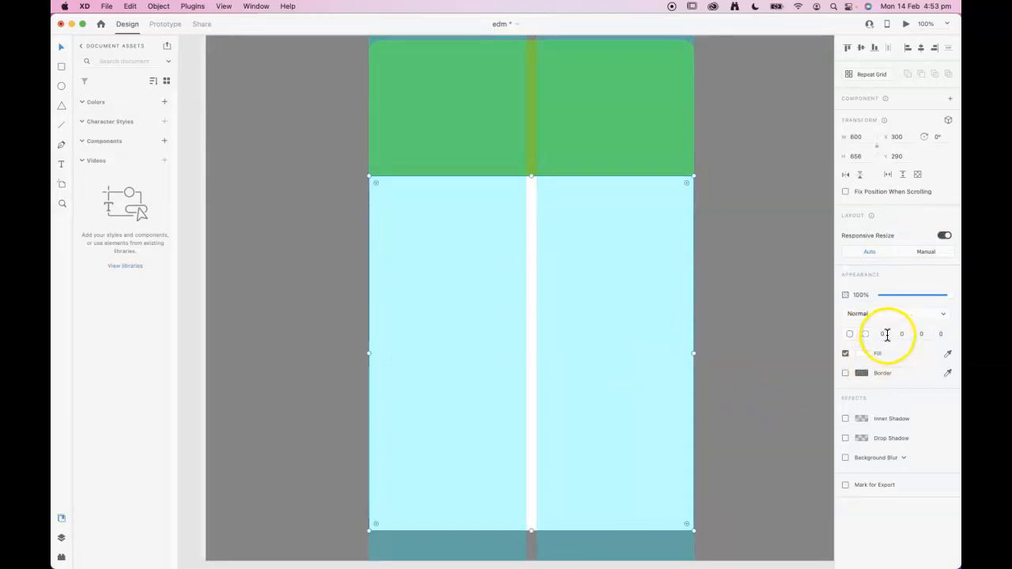
left_click(883, 334)
left_click(917, 334)
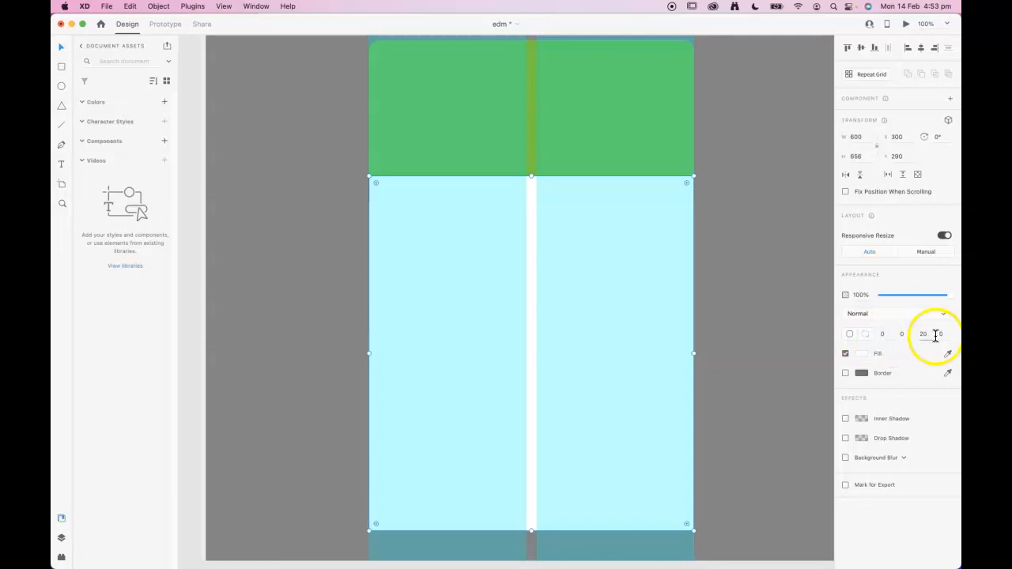
left_click(944, 334)
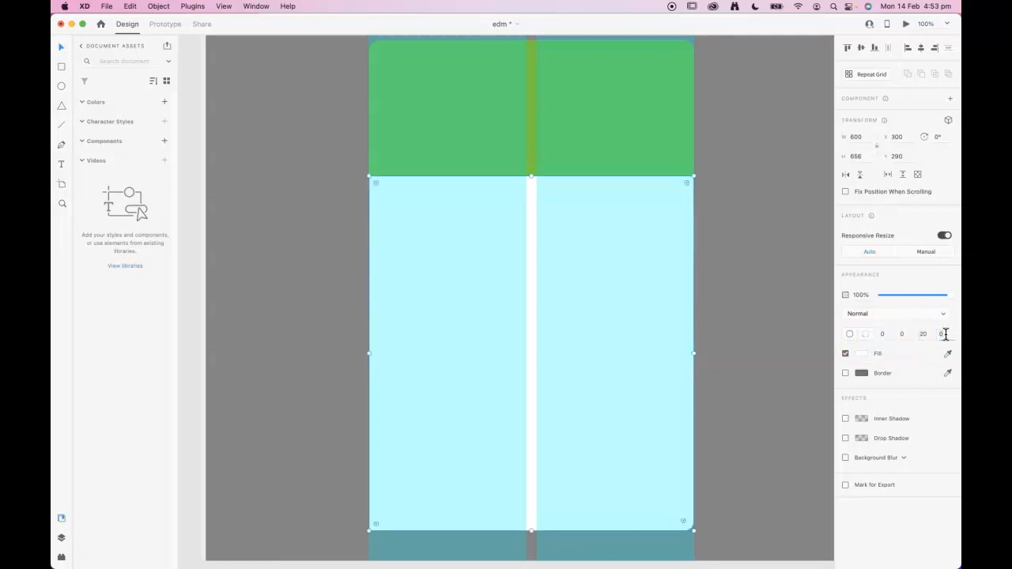
left_click(689, 442)
left_click(764, 340)
scroll(741, 400, "down", 1)
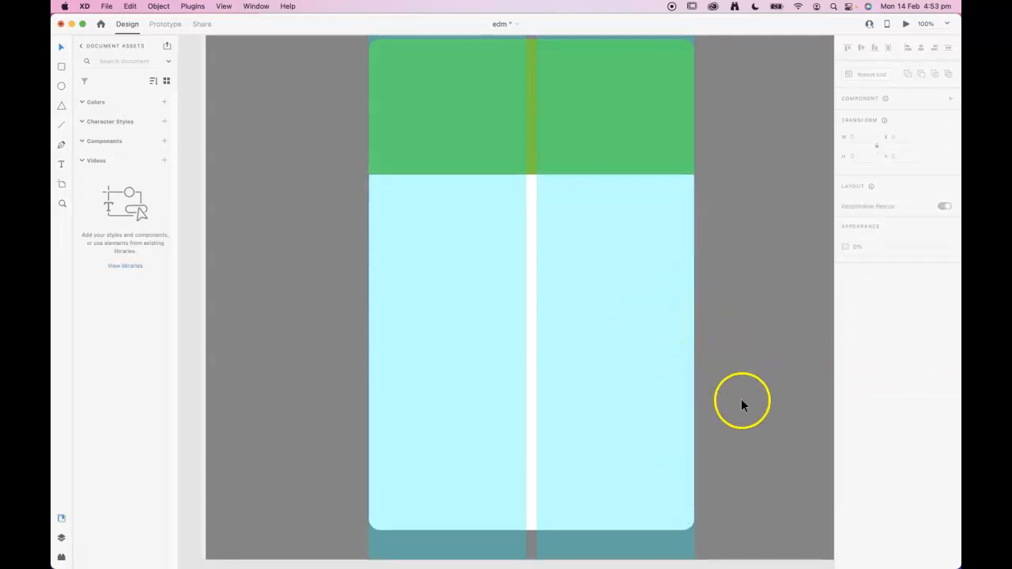
scroll(693, 308, "up", 1)
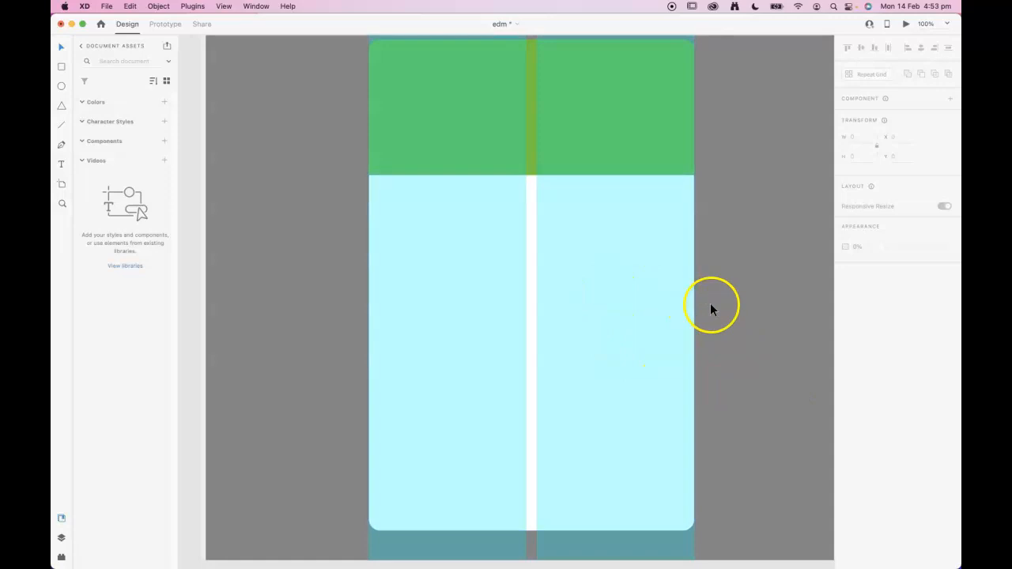
Turn off the layout grid of the EDM artboard
left_click(594, 272)
scroll(328, 93, "up", 5)
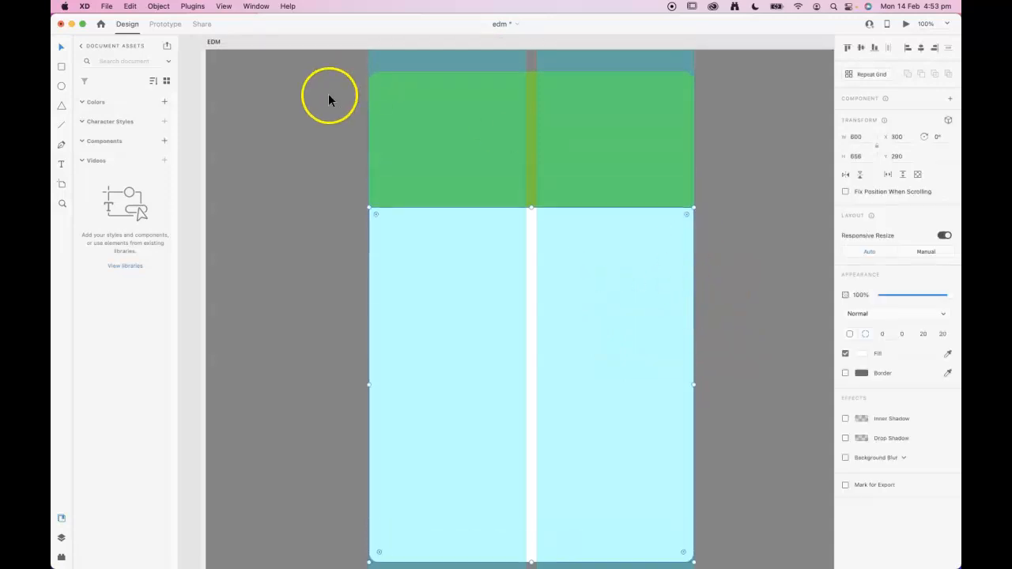
left_click(216, 93)
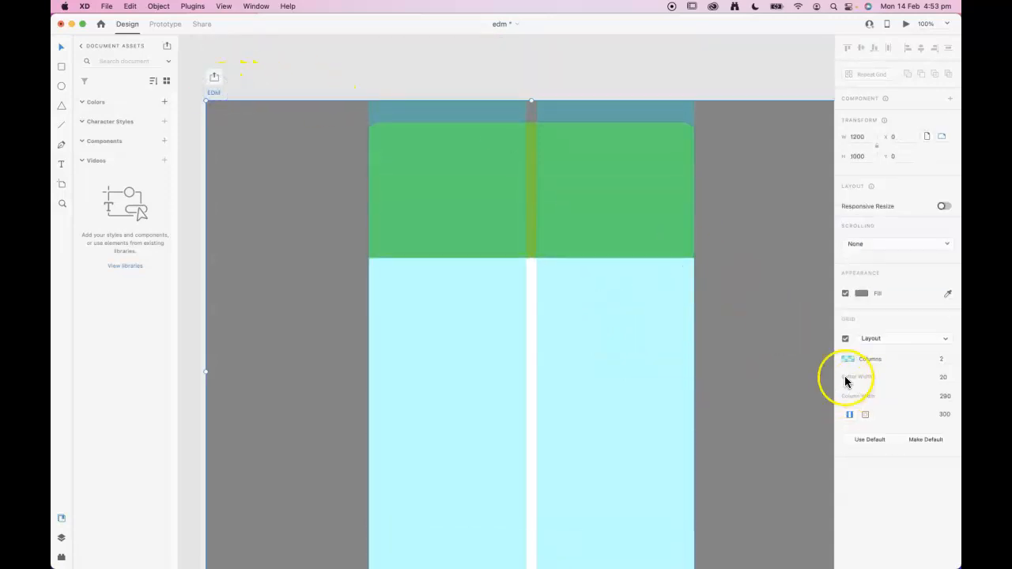
left_click(273, 72)
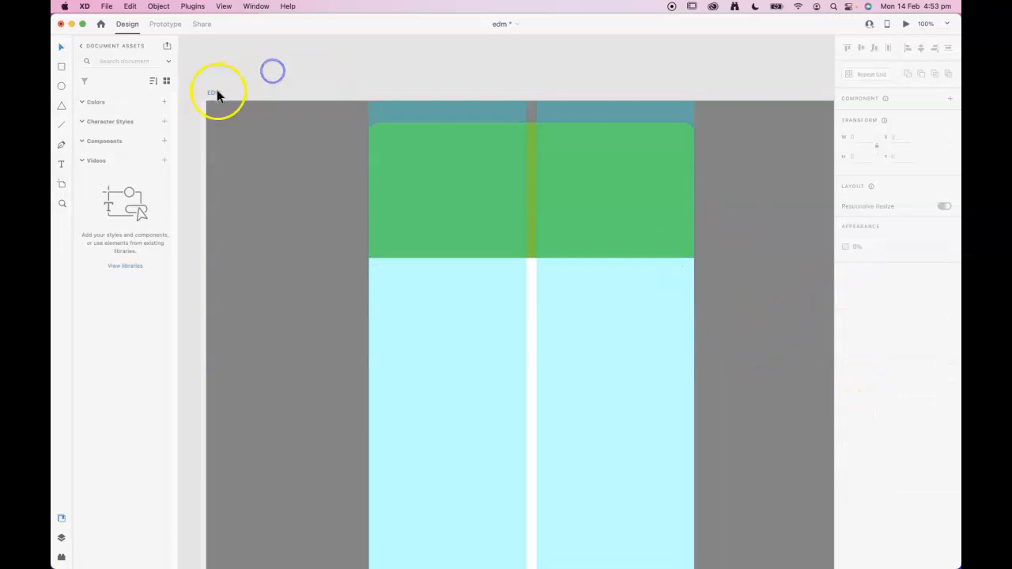
left_click(212, 93)
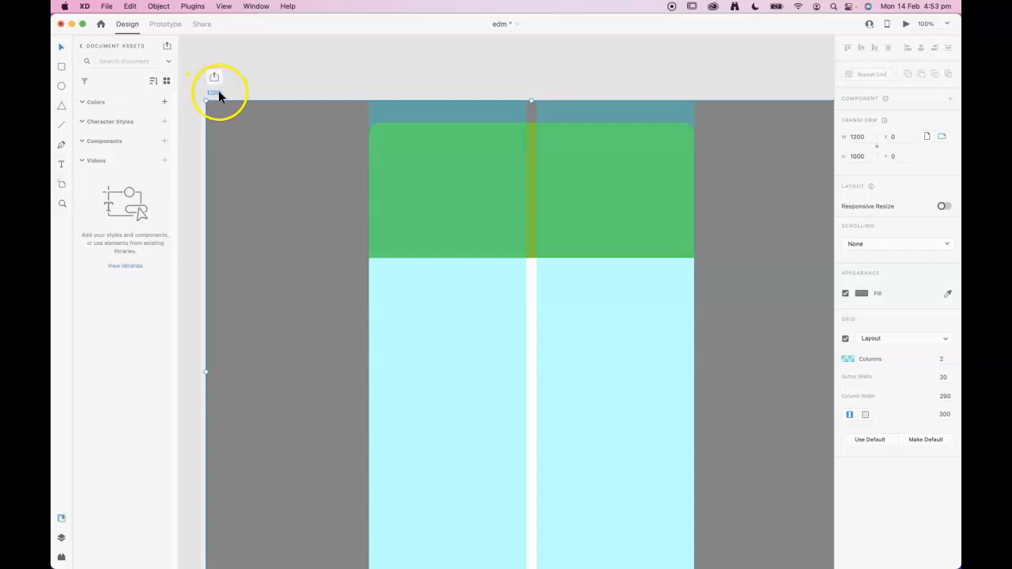
left_click(846, 338)
left_click(845, 339)
left_click(845, 338)
left_click(624, 74)
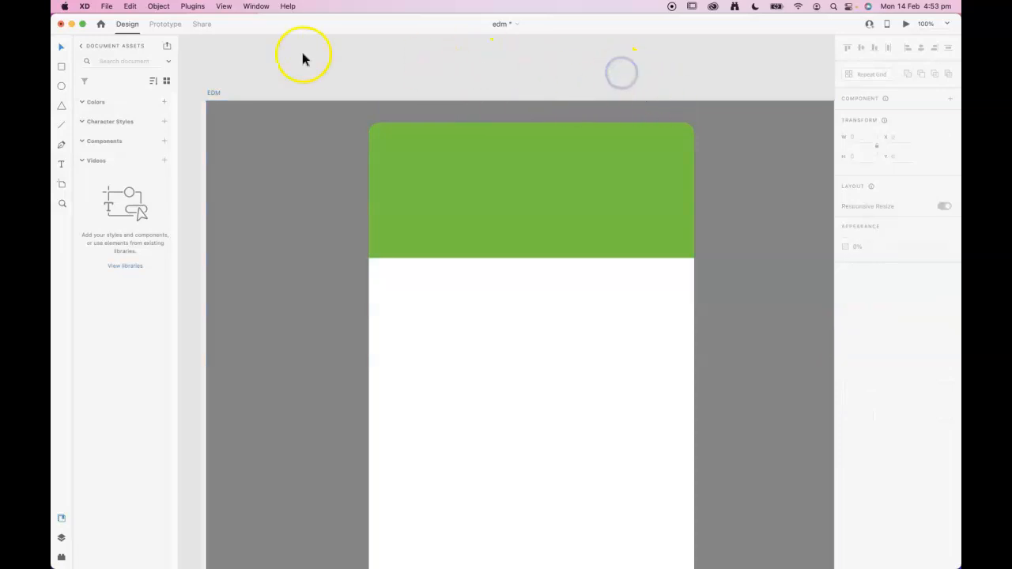
Toggle the EDM artboard's layout grid on and off, leaving it hidden
left_click(212, 93)
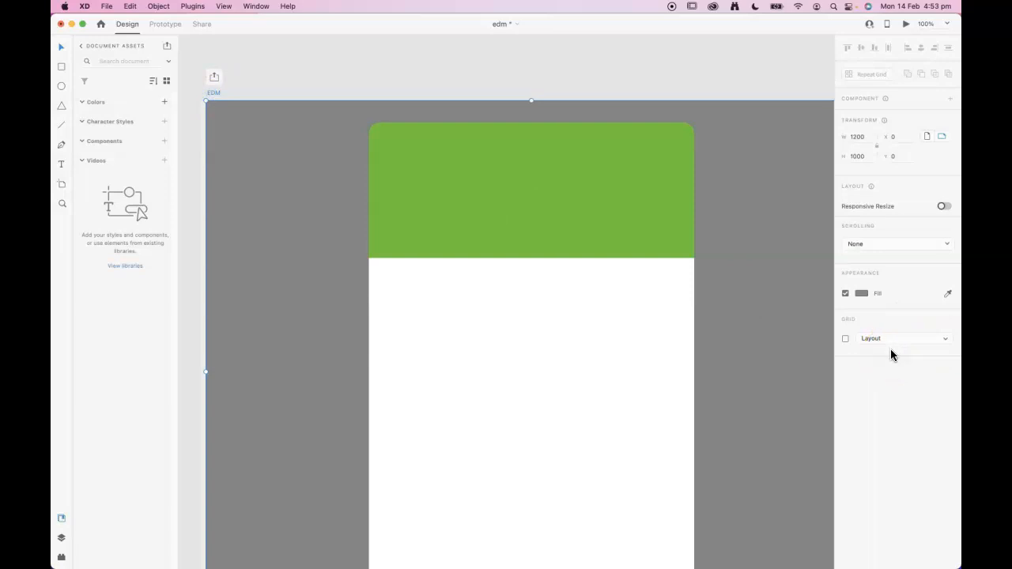
key("super+shift+apostrophe")
key("super+shift+apostrophe")
key("super+shift+apostrophe")
key("super+shift+apostrophe")
left_click(748, 82)
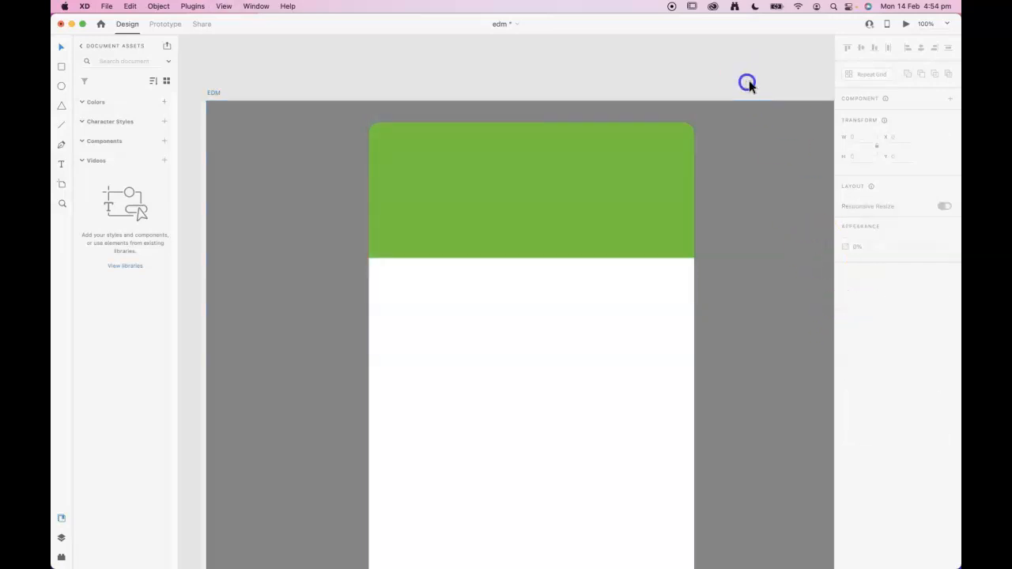
key("super+minus")
left_click_drag(670, 399, 667, 320)
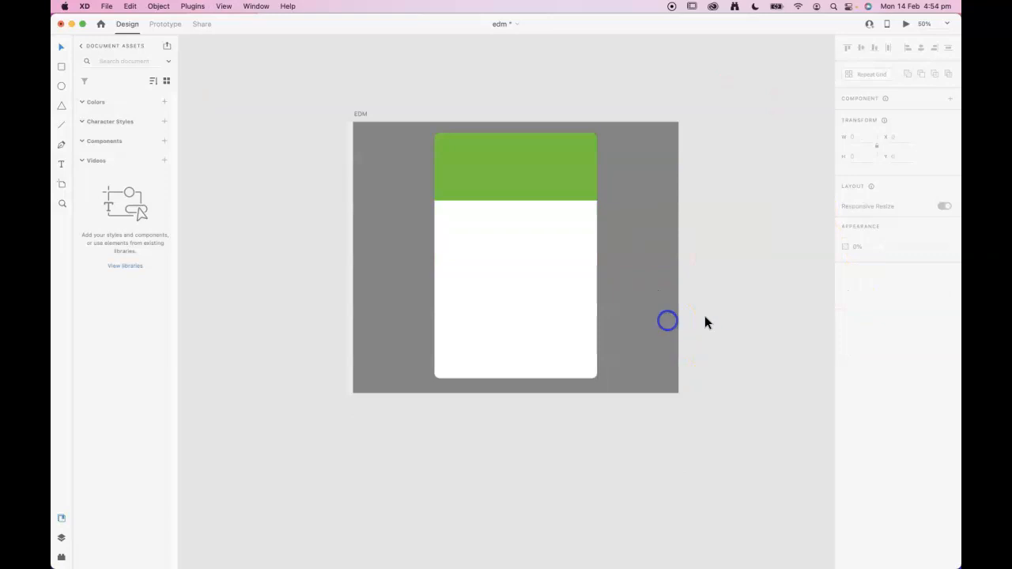
key("super+plus")
key("super+plus")
left_click_drag(523, 243, 506, 345)
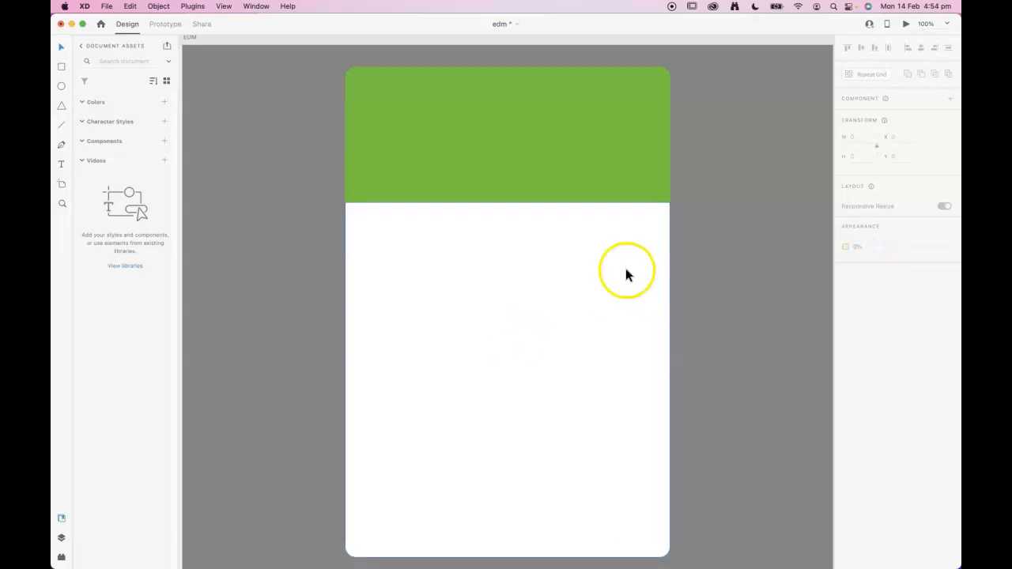
key("space")
left_click_drag(605, 255, 596, 291)
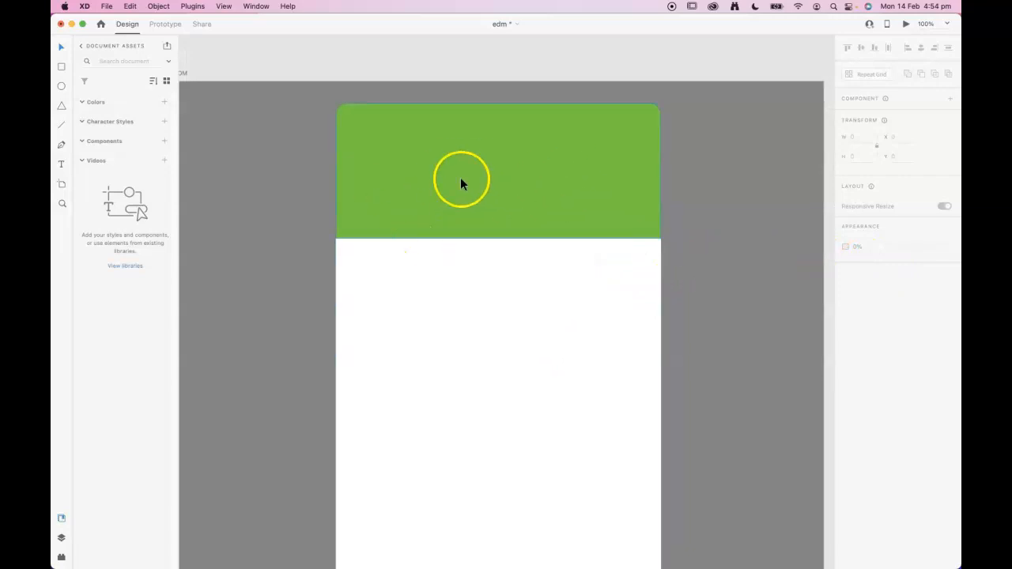
Import logo.svg from the Desktop into the document
left_click(108, 7)
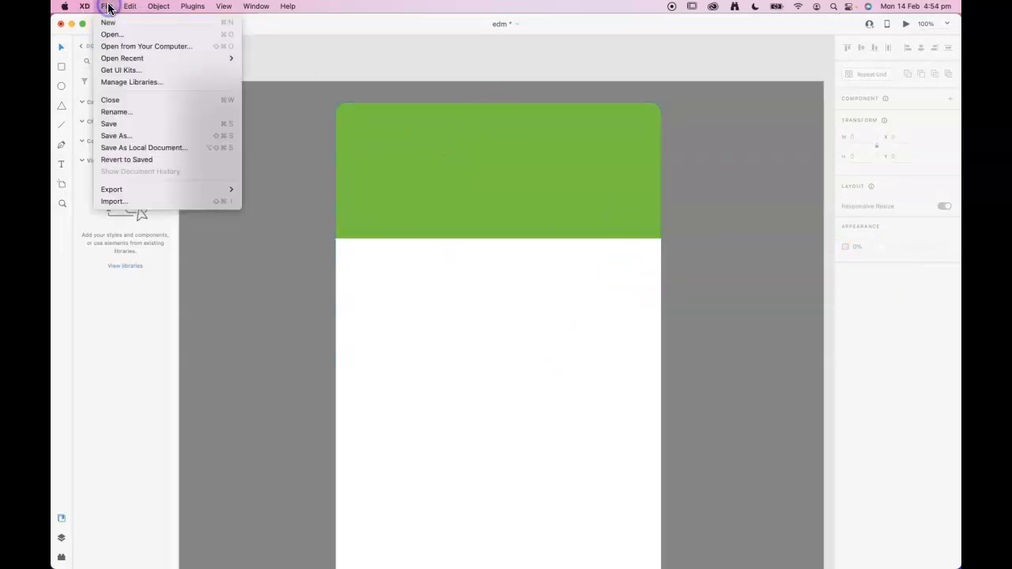
left_click(123, 200)
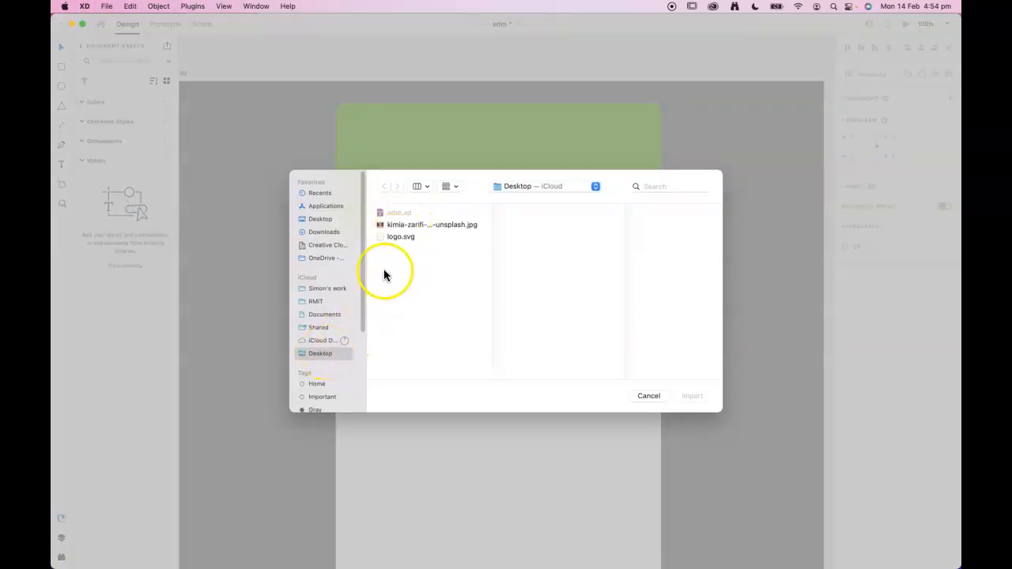
left_click(401, 237)
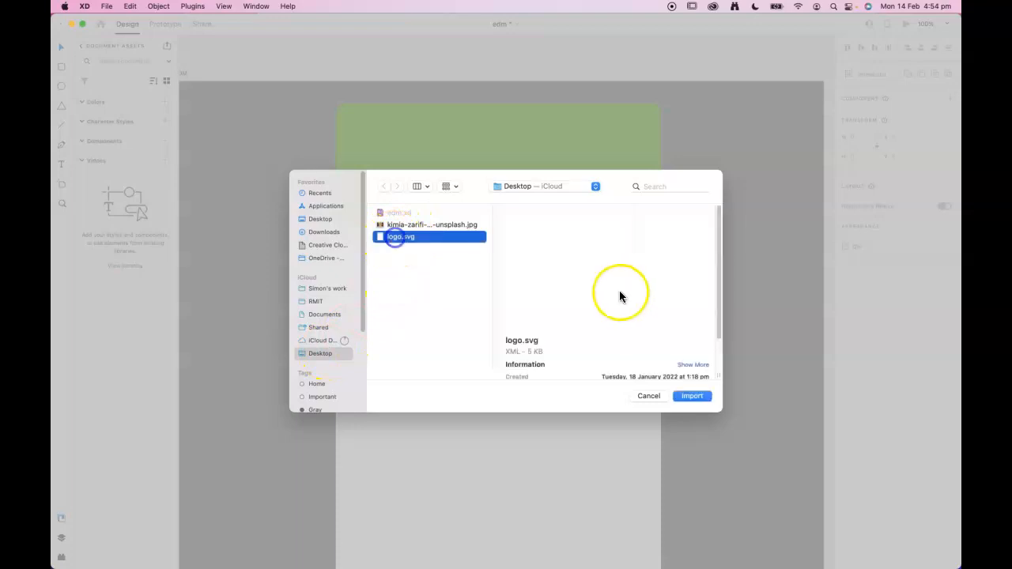
left_click(697, 397)
Move the imported white Nature Skin Care logo onto the green header, vertically centred and roughly in the middle horizontally
left_click(533, 316)
left_click_drag(535, 311, 515, 221)
key("super+z")
left_click(527, 299)
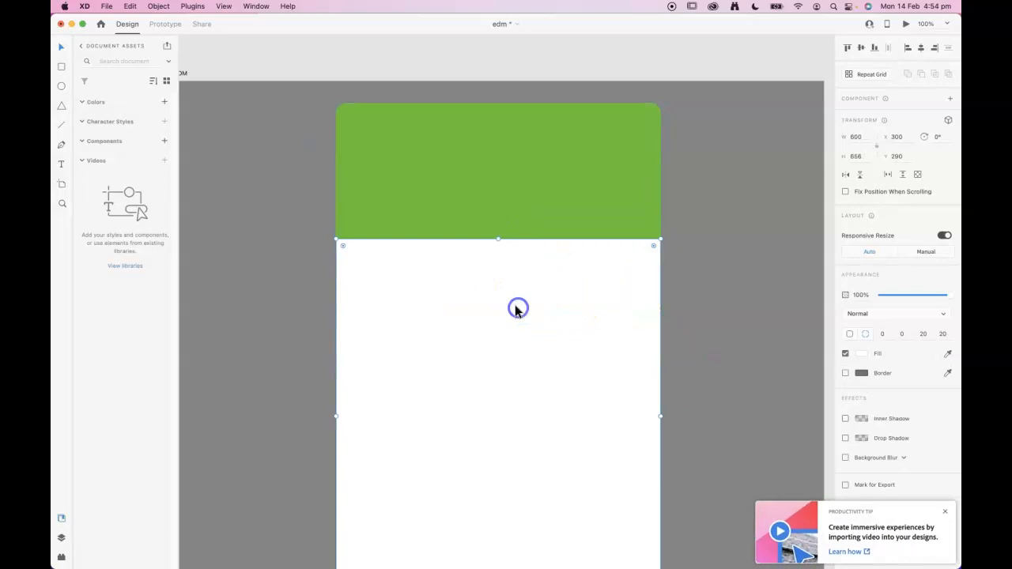
left_click(511, 307)
left_click_drag(529, 309, 498, 171)
left_click_drag(551, 199, 512, 176)
key("super+z")
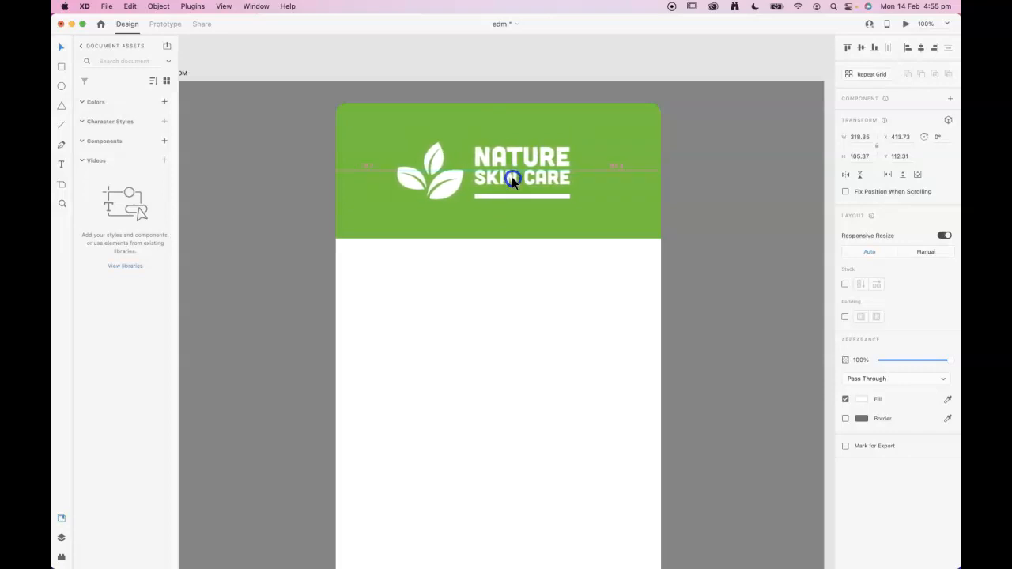
left_click_drag(512, 177, 513, 176)
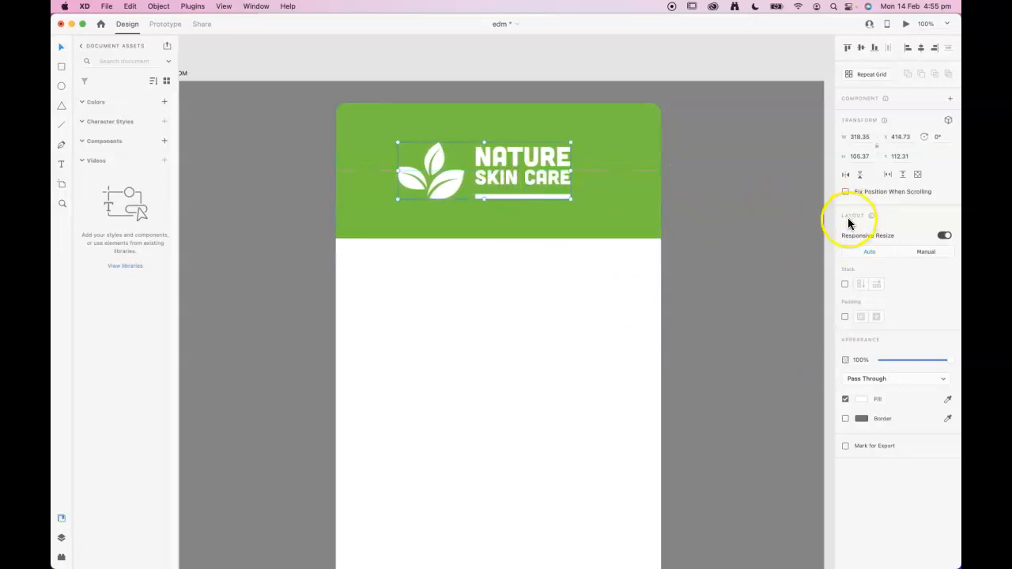
left_click(792, 215)
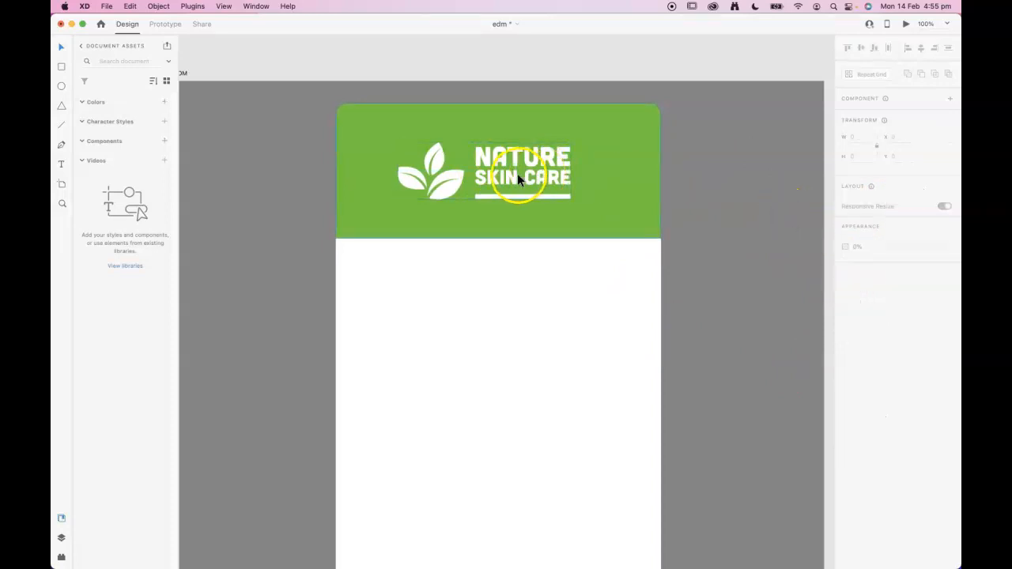
Shorten the green header from its lower edge to a height of about 210 and move the logo up to re-centre it
left_click(517, 173)
left_click_drag(498, 238, 501, 217)
left_click_drag(515, 160, 515, 148)
left_click(599, 196)
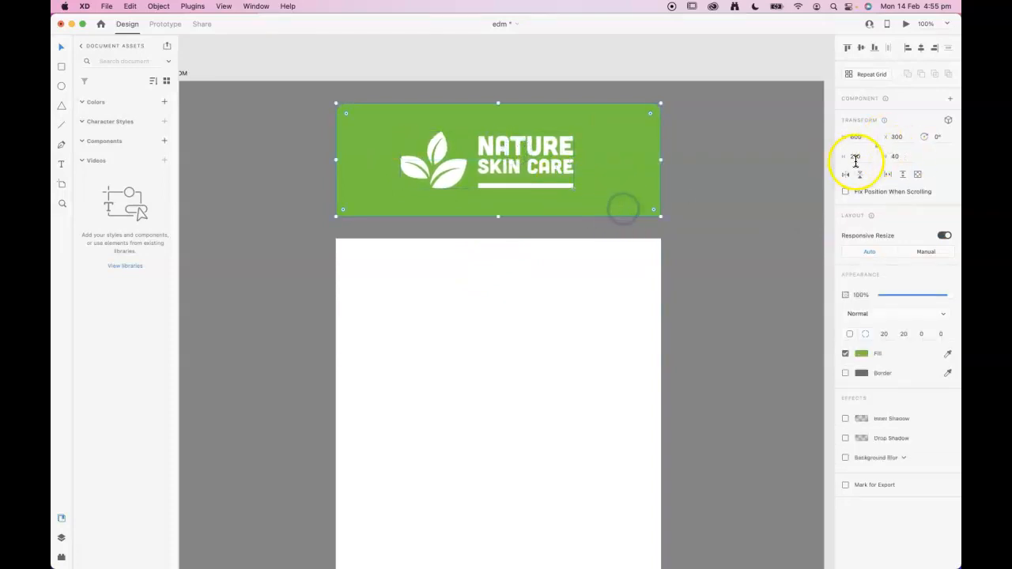
Extend the white body rectangle's upper edge up to meet the bottom of the green header
left_click(565, 276)
left_click_drag(496, 237, 495, 217)
left_click(727, 235)
left_click_drag(569, 430, 535, 406)
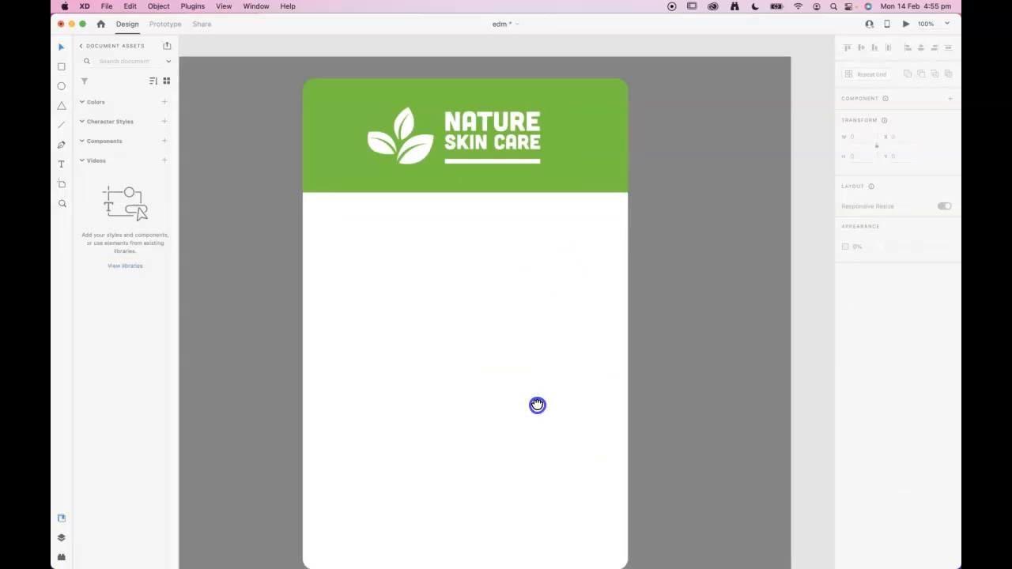
left_click(499, 165)
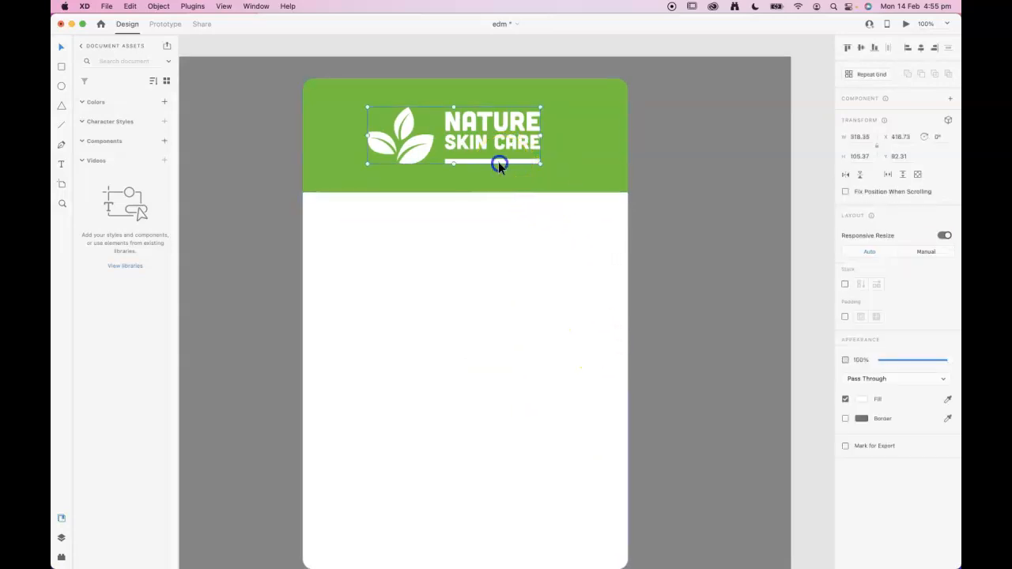
left_click(718, 207)
scroll(596, 331, "down", 2)
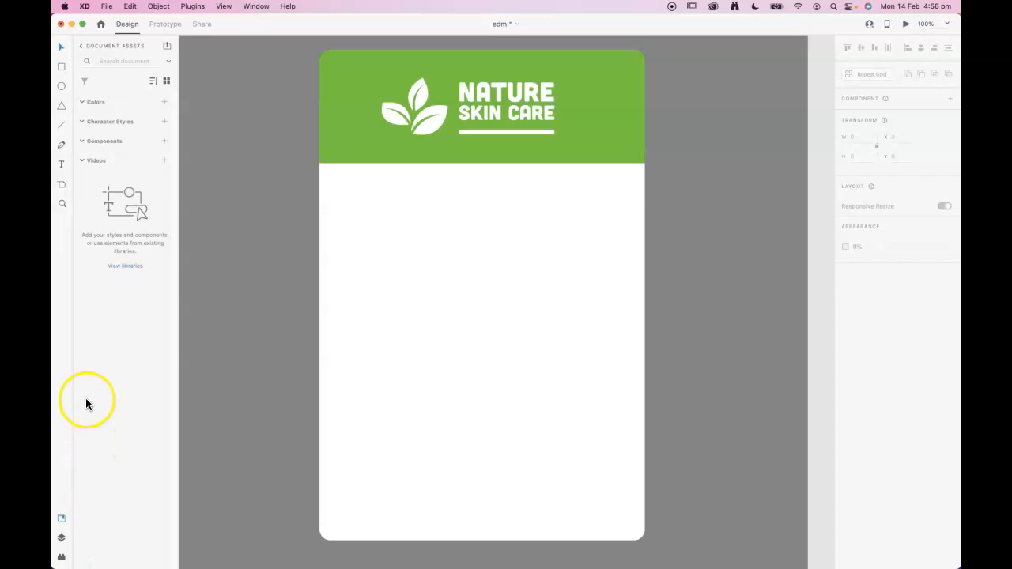
Add a text object reading "Welcome" near the upper edge of the white body panel, just below the green header
left_click(61, 164)
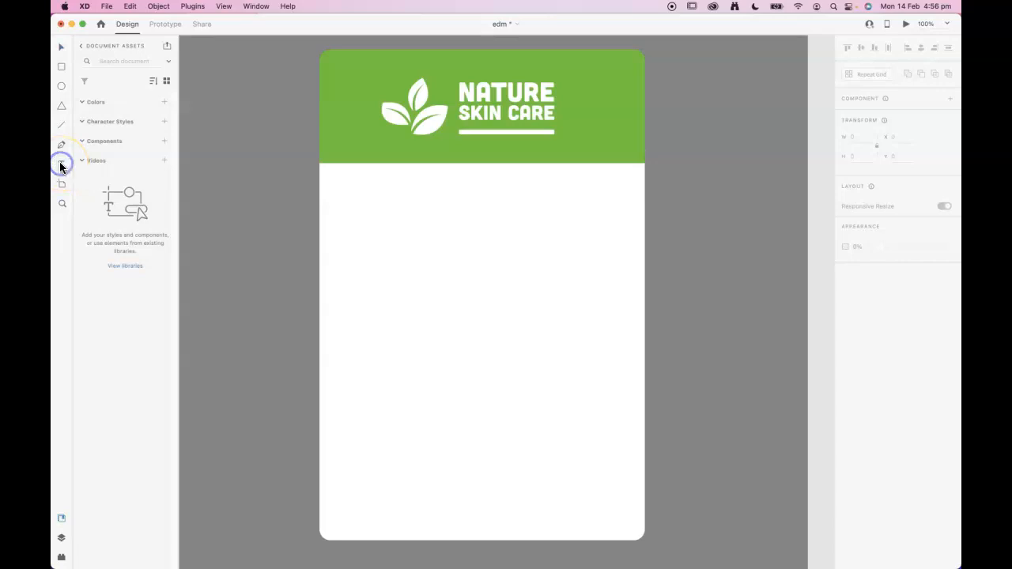
left_click(482, 195)
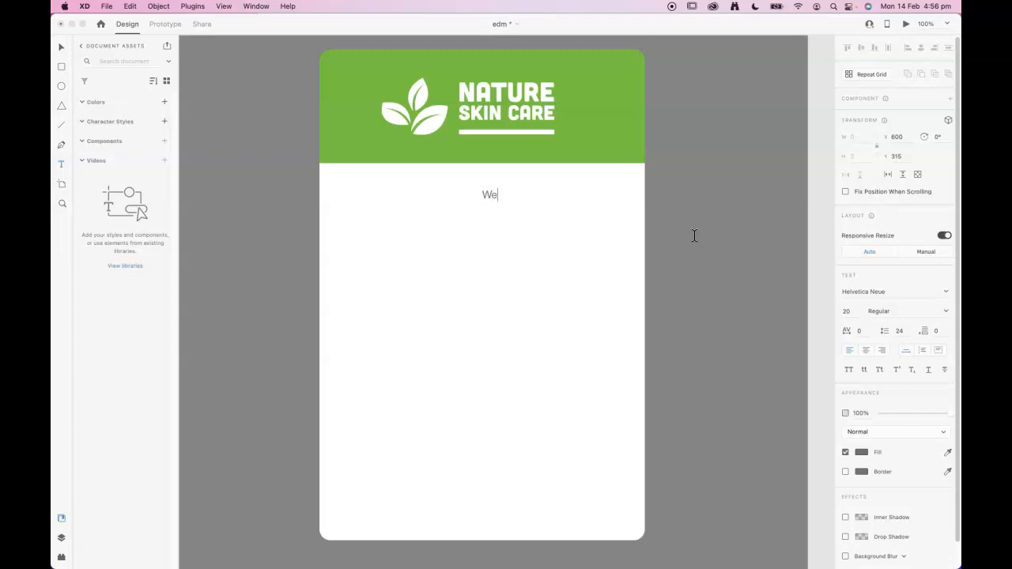
type("Welcome")
key("super+a")
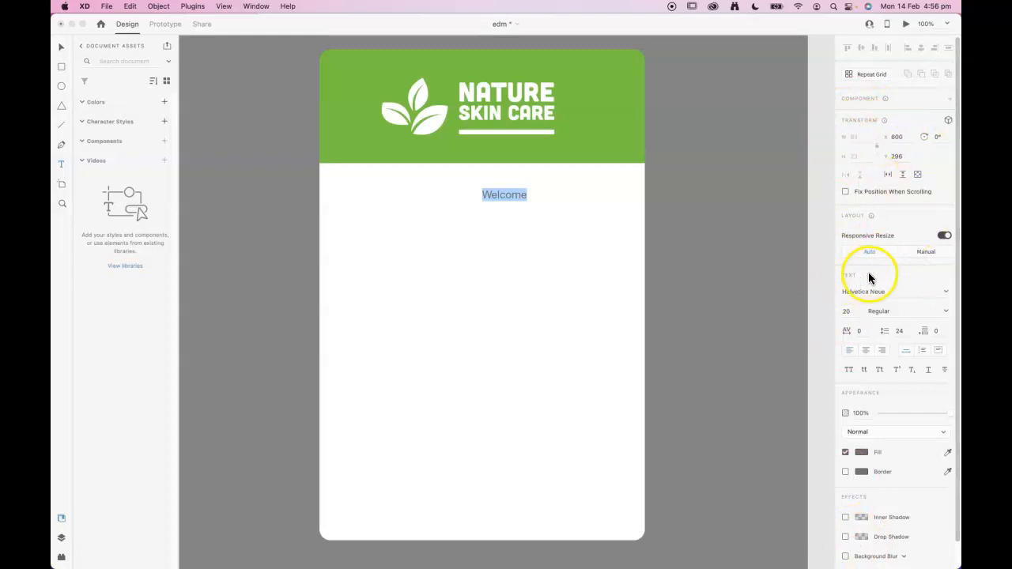
Centre-align the Welcome text and move it to the horizontal middle of the white panel
left_click(864, 349)
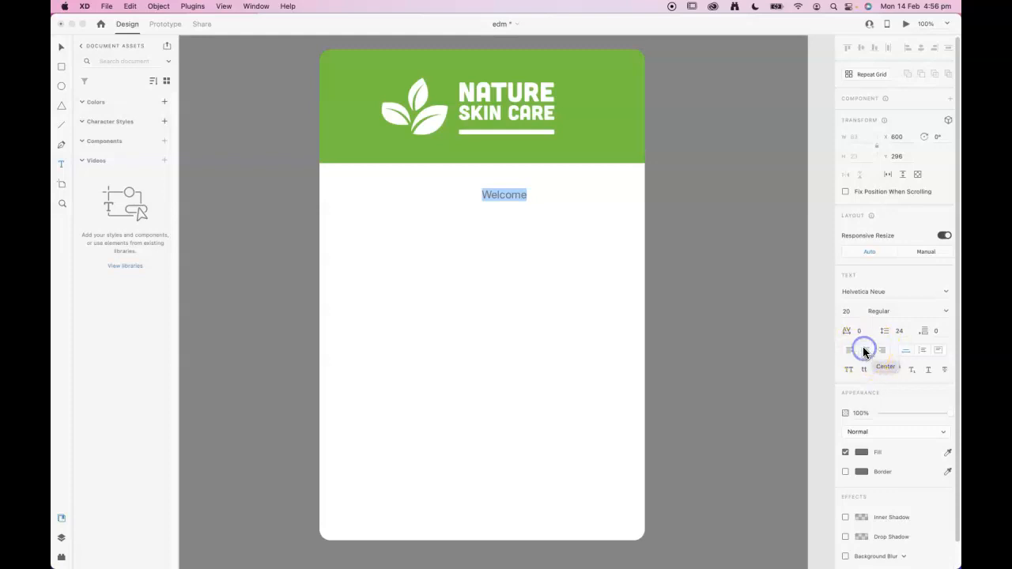
left_click(63, 47)
left_click_drag(515, 196, 493, 196)
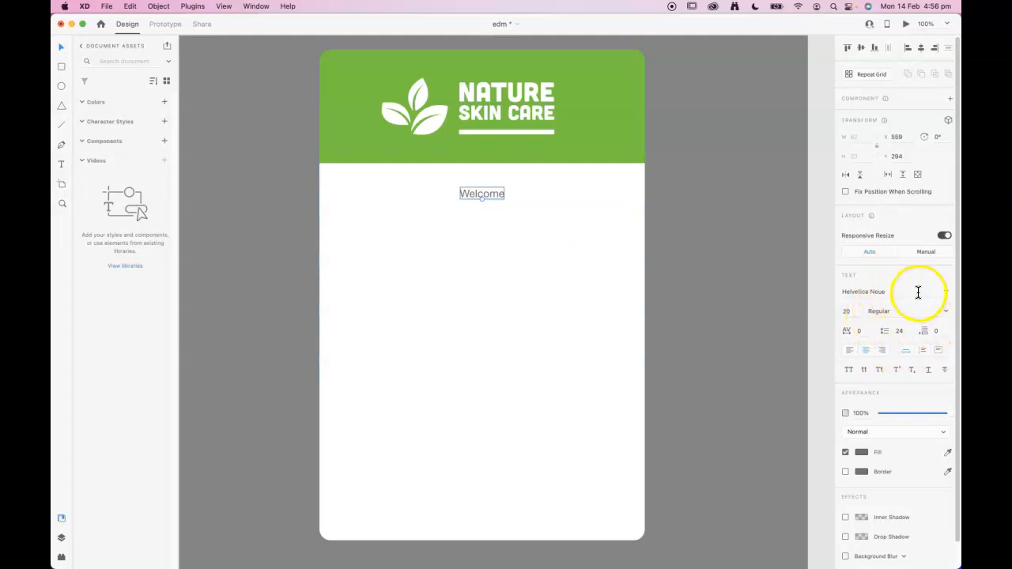
Set the Welcome text's font to Museo Sans with weight 300
left_click_drag(917, 292, 817, 287)
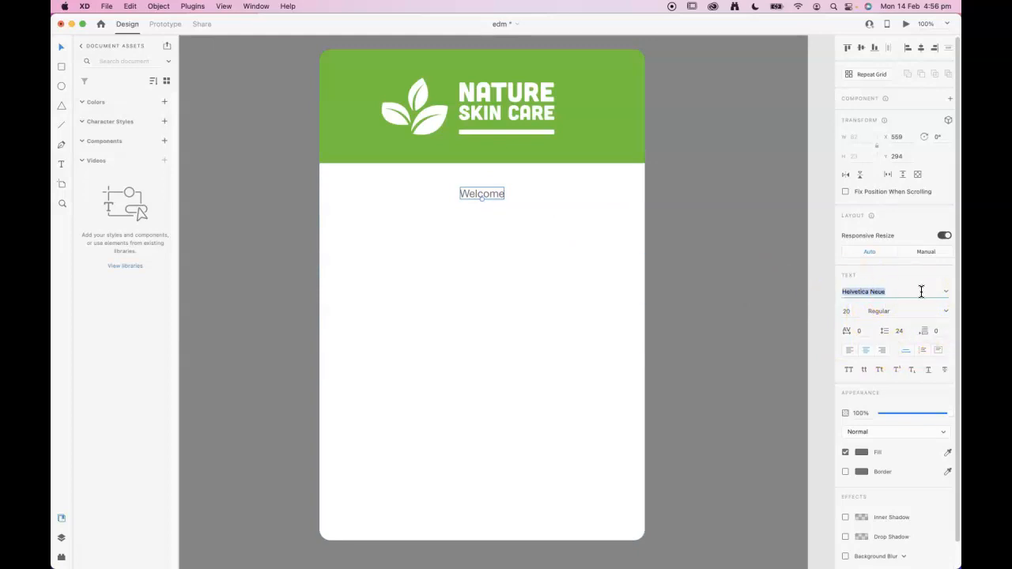
type("M")
left_click(946, 292)
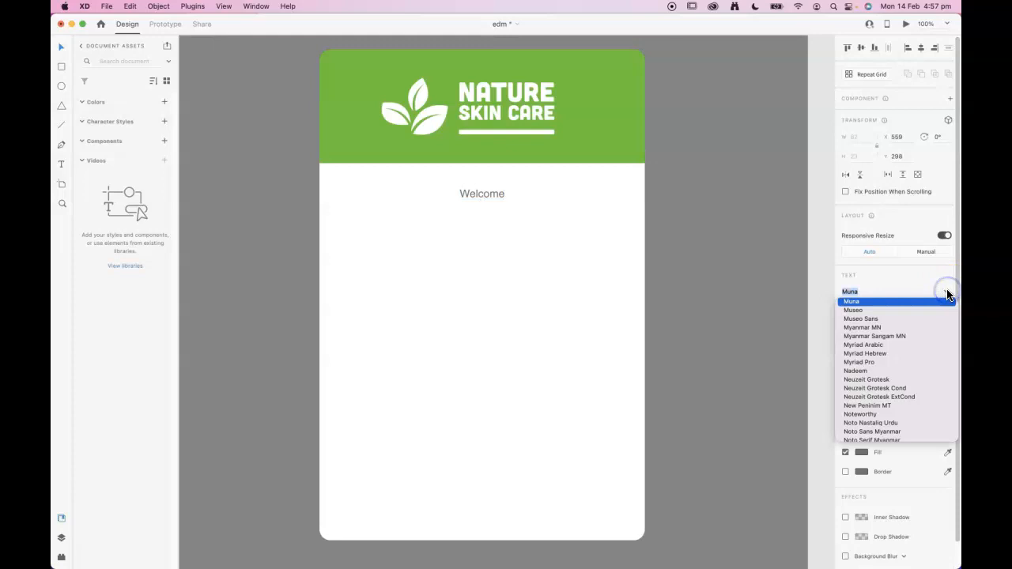
left_click(871, 321)
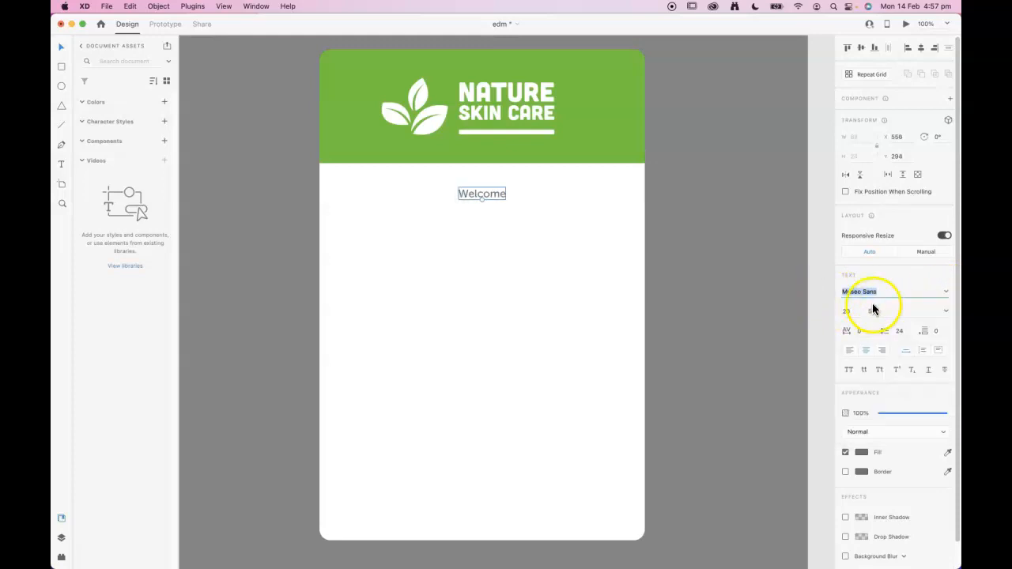
left_click(942, 312)
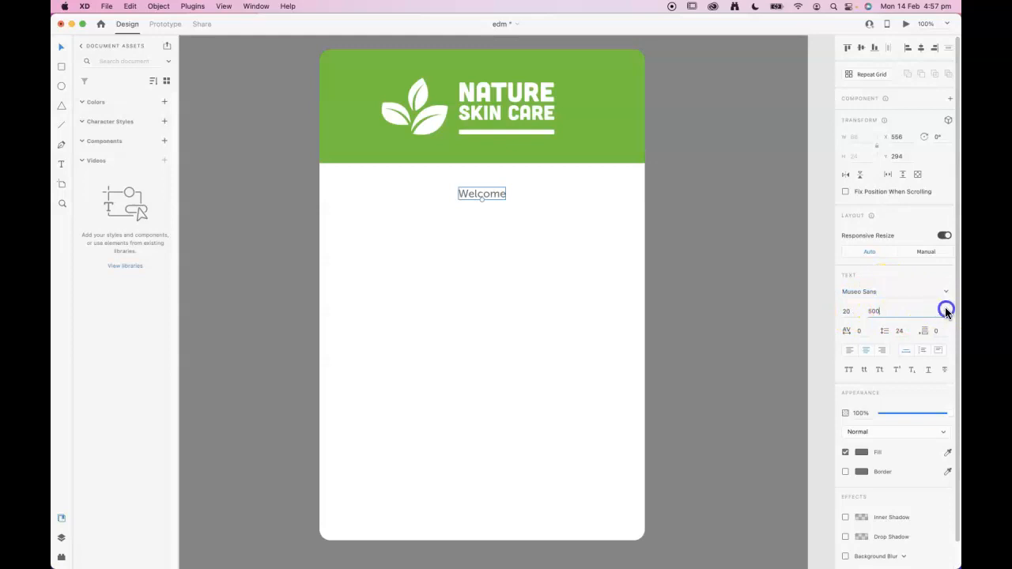
left_click(945, 311)
left_click(896, 323)
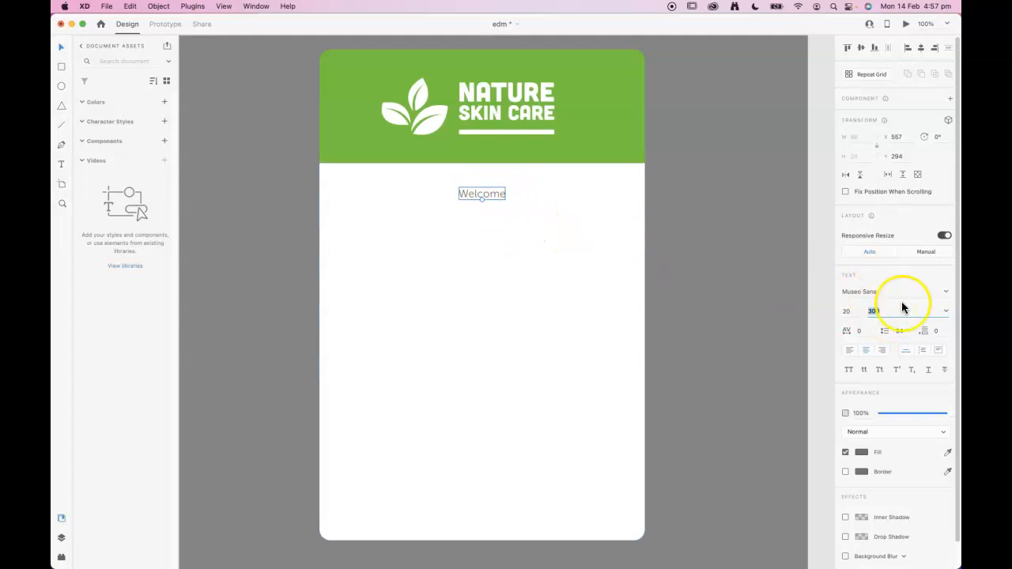
Enlarge the Welcome text to font size 68
left_click(904, 330)
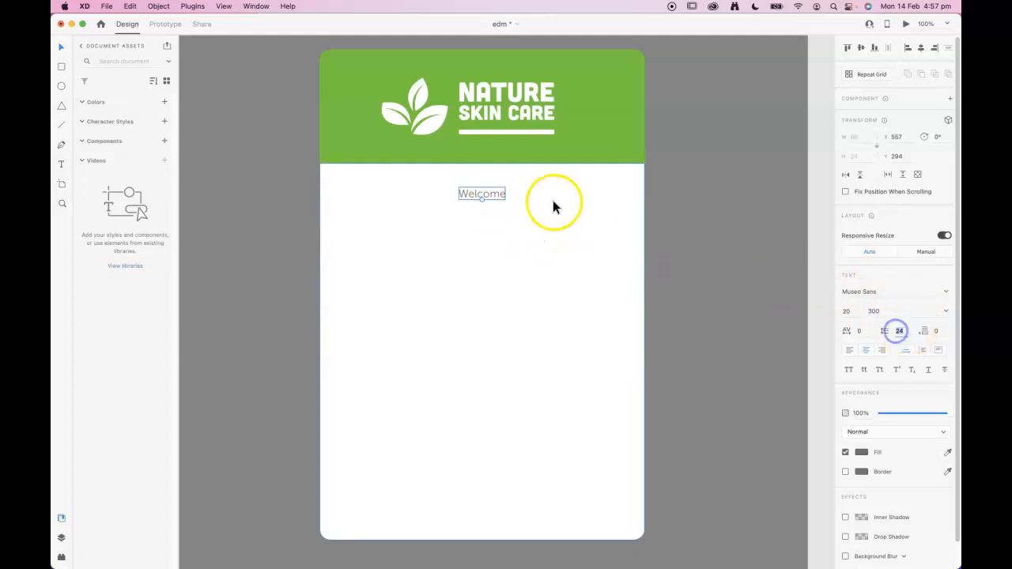
left_click(925, 290)
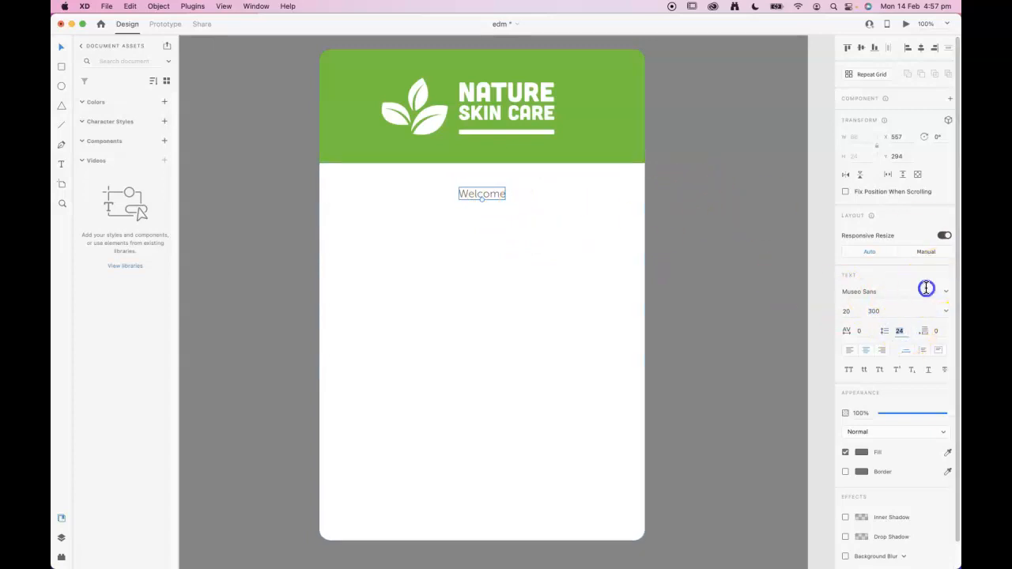
key("super+shift+period")
key("super+shift+period")
key("super+shift+period")
key("super+shift+period")
key("super+shift+period")
key("super+shift+period")
key("super+shift+period")
key("super+shift+period")
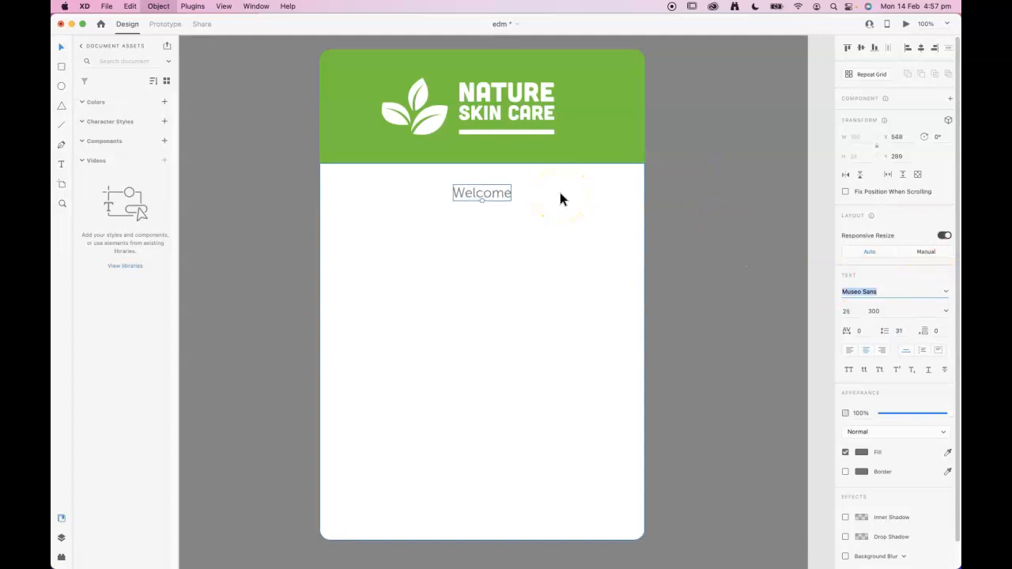
key("super+shift+period")
key("super+shift+period")
key("super+shift+period")
key("super+shift+period")
key("super+shift+period")
key("super+shift+period")
key("super+shift+period")
key("super+shift+period")
key("super+shift+period")
key("super+shift+period")
key("super+shift+period")
key("super+shift+period")
key("super+shift+period")
key("super+shift+period")
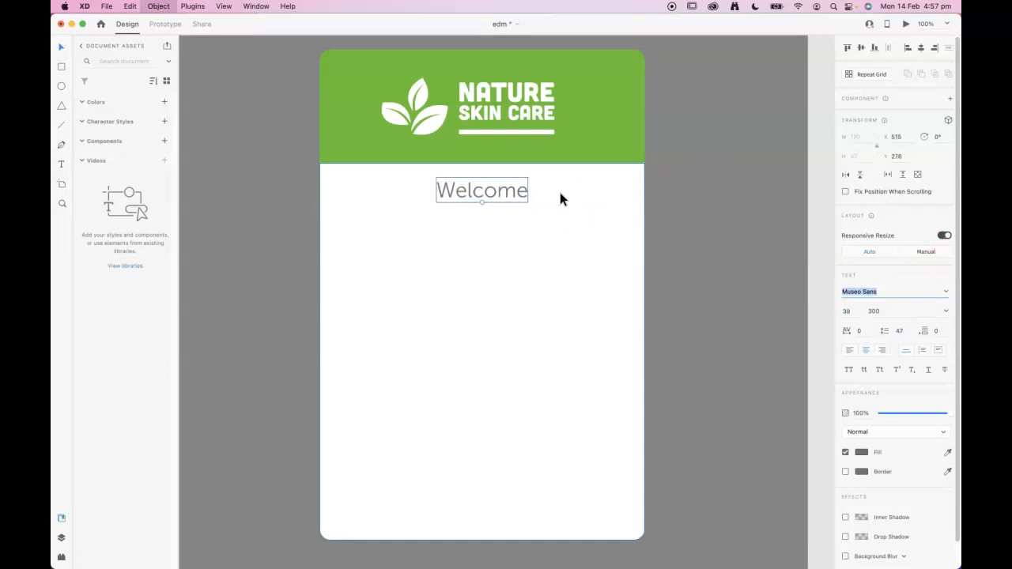
key("super+shift+period")
key("super+shift+period")
key("super+shift+period")
key("super+shift+period")
key("super+shift+period")
key("super+shift+period")
key("super+shift+period")
key("super+shift+period")
key("super+shift+period")
key("super+shift+period")
key("super+shift+period")
key("super+shift+period")
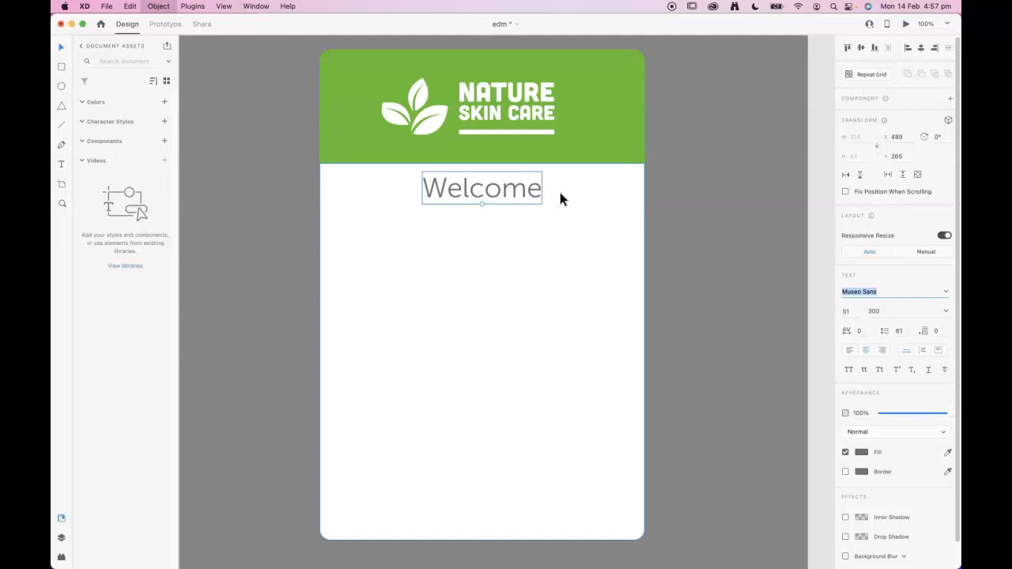
key("super+shift+period")
key("super+shift+period")
key("super+shift+period")
key("super+shift+period")
key("super+shift+period")
key("super+shift+period")
key("super+shift+period")
key("super+shift+period")
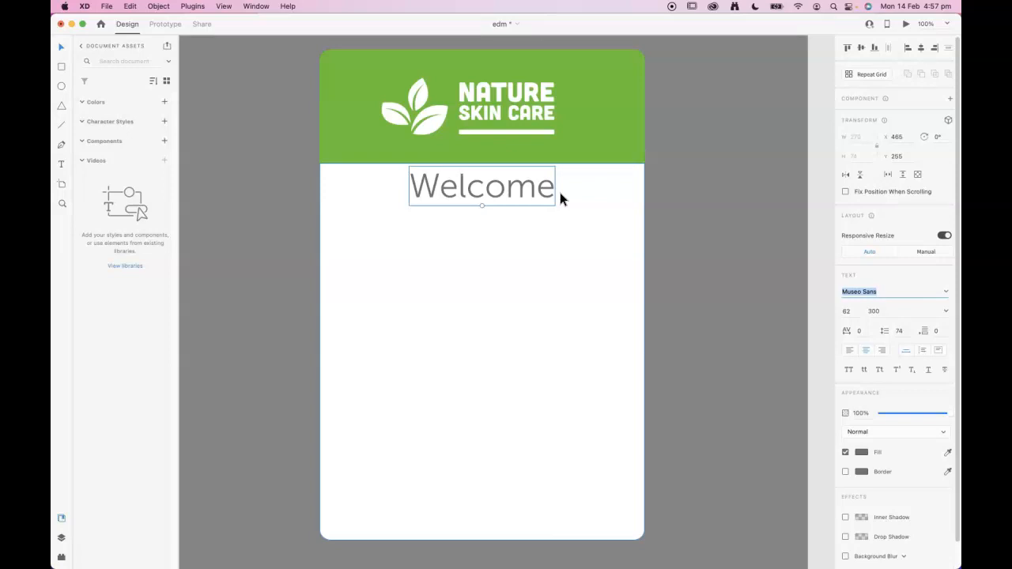
left_click(838, 311)
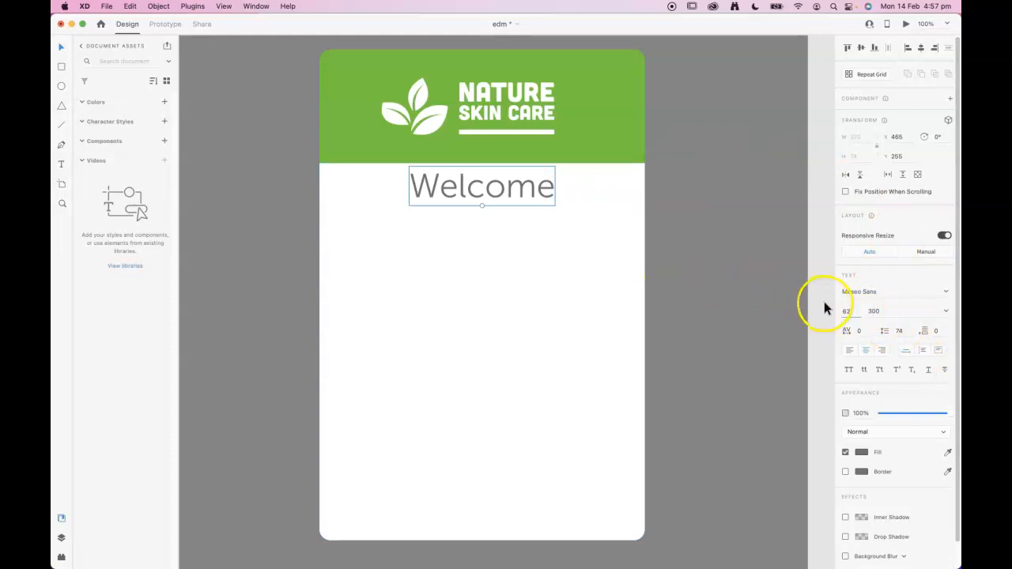
key("BackSpace")
type("8")
left_click(857, 311)
Move the enlarged Welcome heading down to leave a gap below the green header, keeping it horizontally centred
left_click(445, 198)
left_click_drag(498, 192, 491, 200)
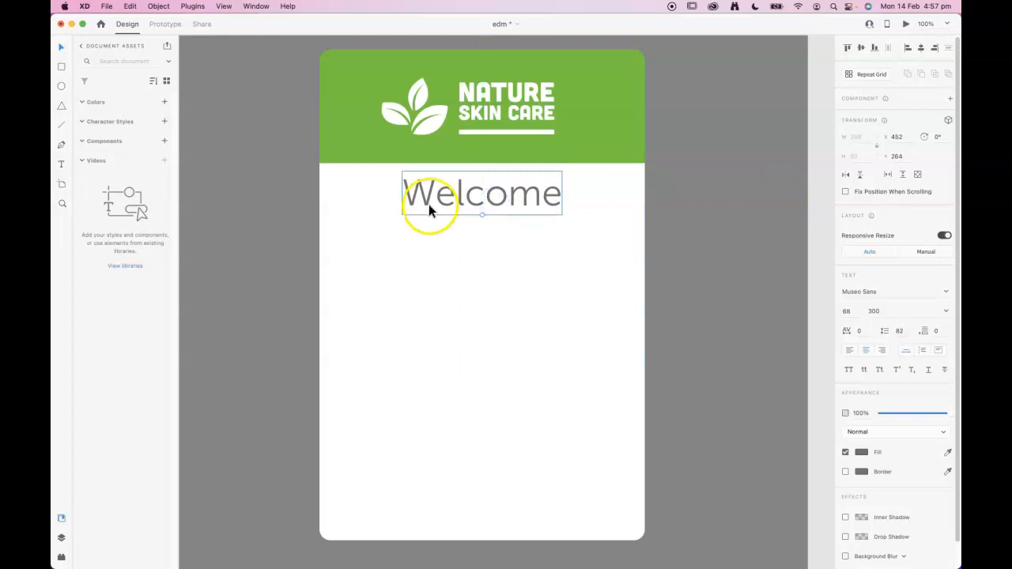
left_click_drag(512, 198, 511, 210)
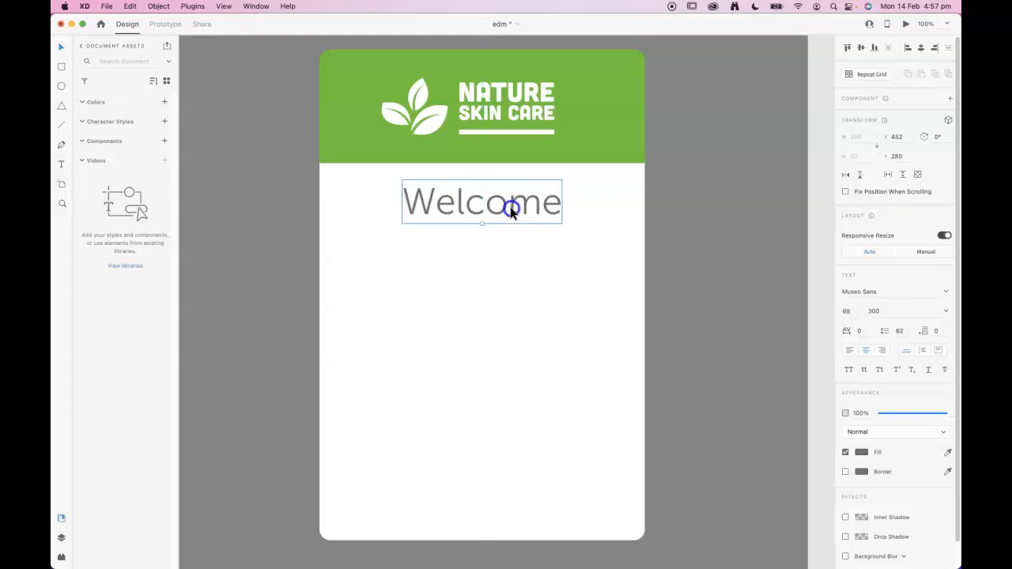
Fill the Welcome heading with the green sampled from the header (#79C142) and save that colour as a swatch
left_click(861, 452)
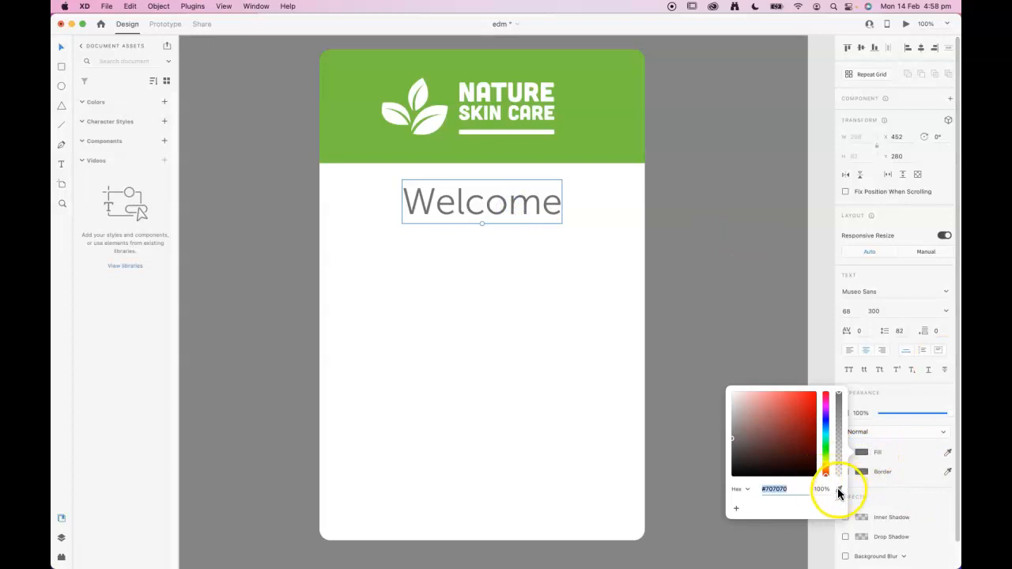
left_click(601, 87)
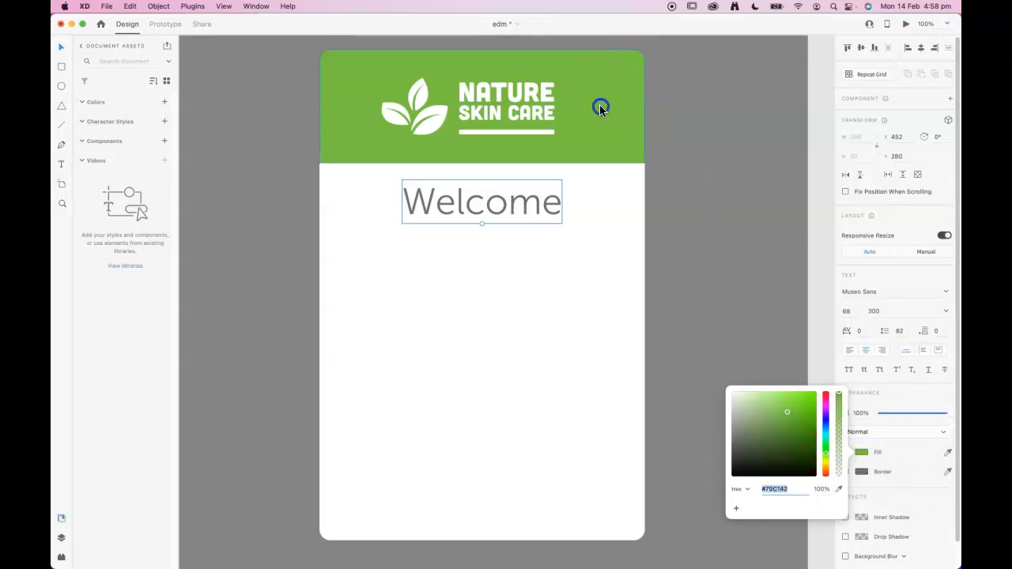
left_click(736, 511)
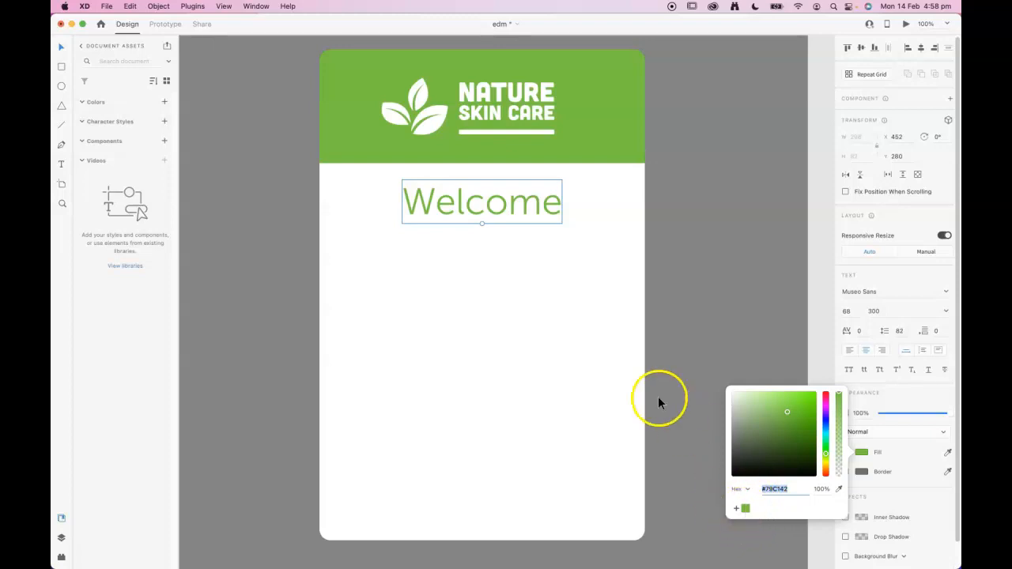
Save the white body rectangle's fill colour #FFFFFF as a swatch and deselect the rectangle
left_click(612, 364)
left_click(856, 361)
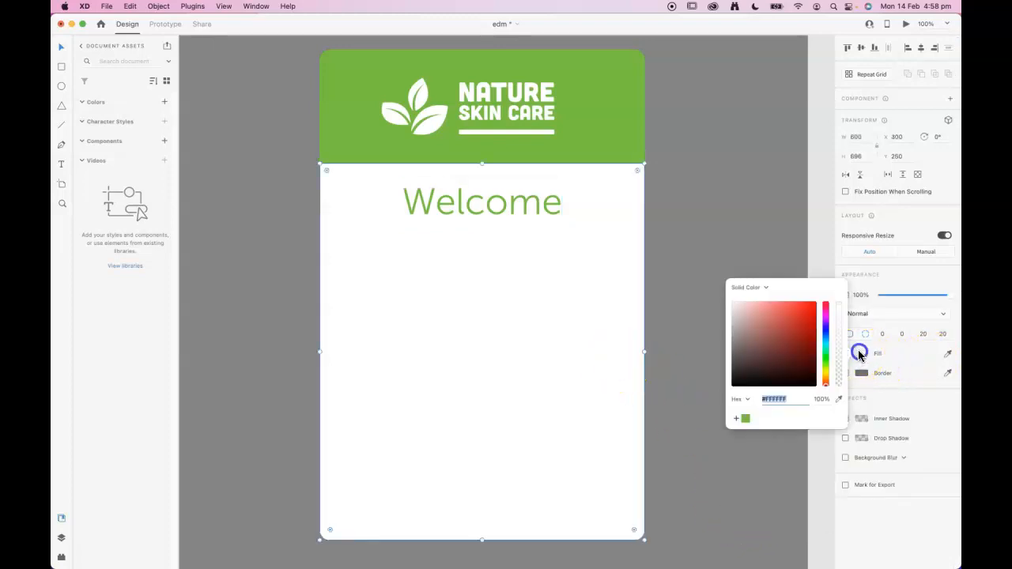
left_click(735, 420)
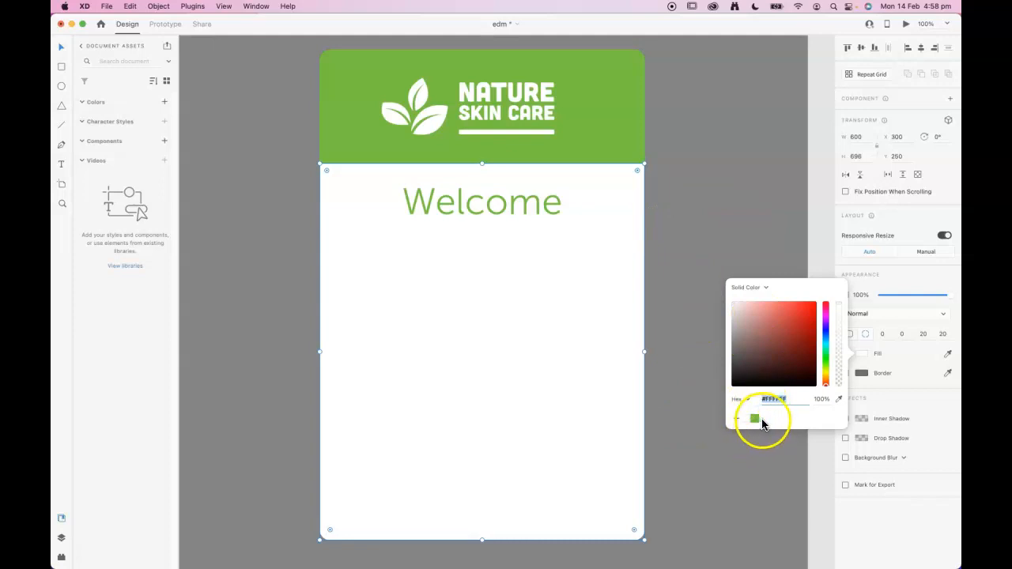
left_click(686, 227)
left_click(570, 208)
left_click(696, 207)
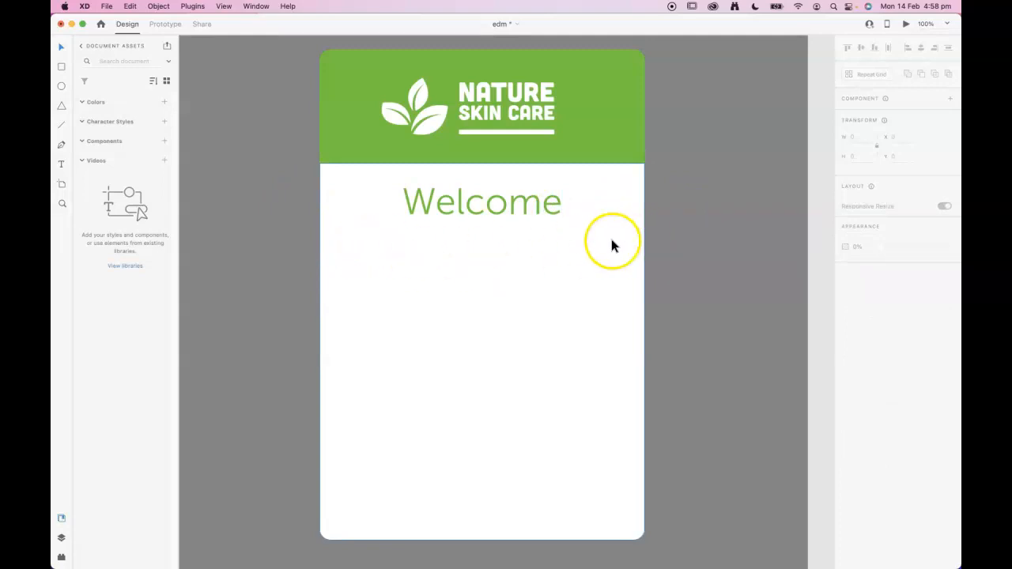
Draw a horizontal line about 553 wide beneath the Welcome heading, with a small margin at either side of the panel
left_click(60, 120)
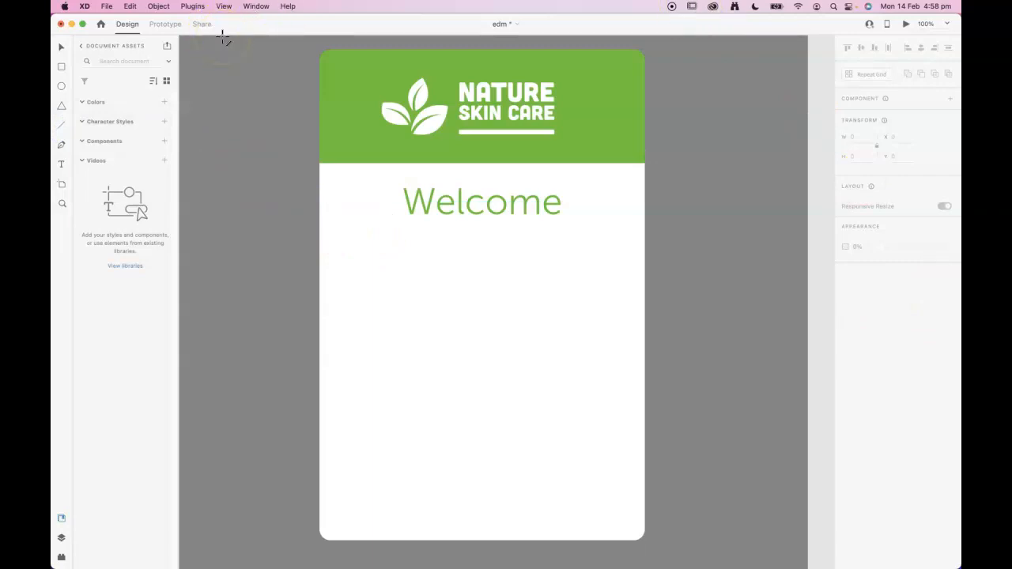
key("super+shift+apostrophe")
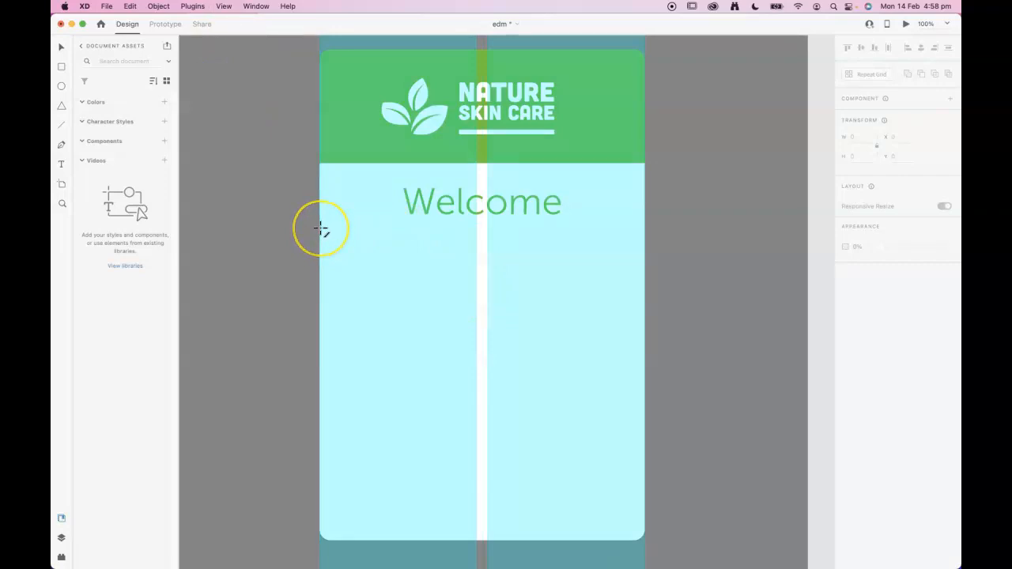
key("super+shift+apostrophe")
mouse_move(332, 231)
left_mouse_down()
mouse_move(558, 241)
mouse_move(631, 231)
left_mouse_up()
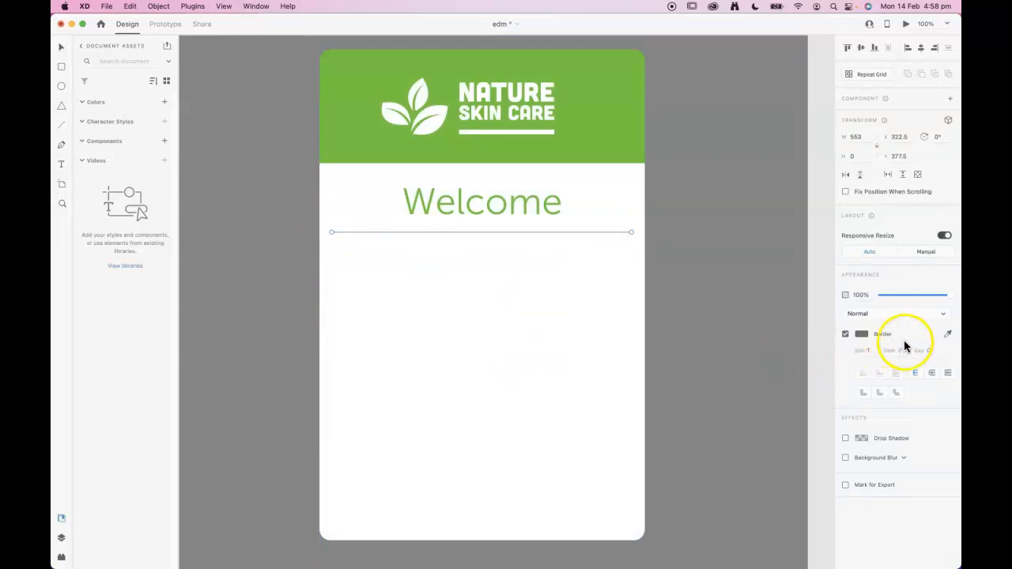
Set the line's border size to 6 and its colour to the saved green swatch #79C142
left_click(875, 352)
key("Tab")
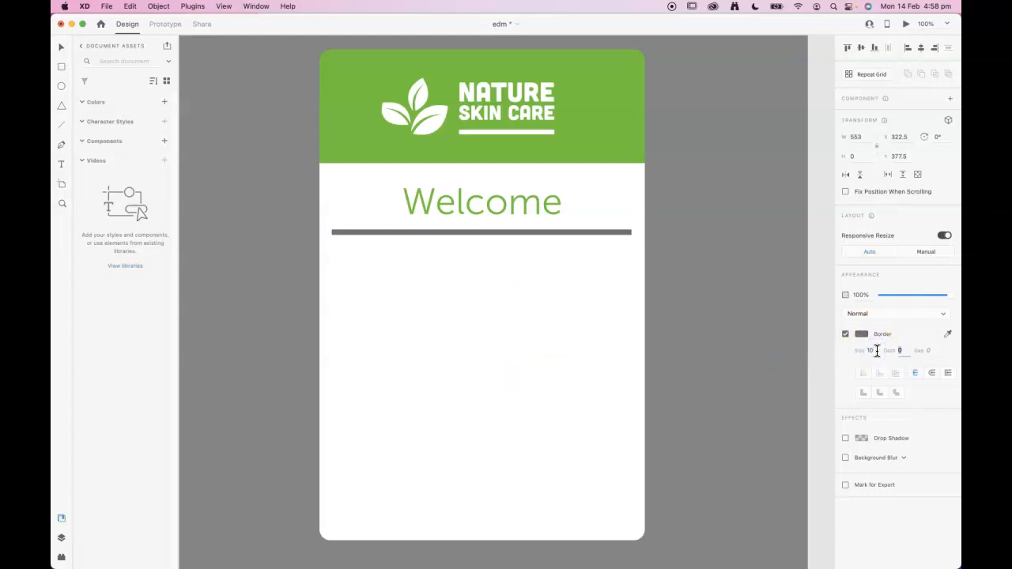
left_click(870, 350)
key("Tab")
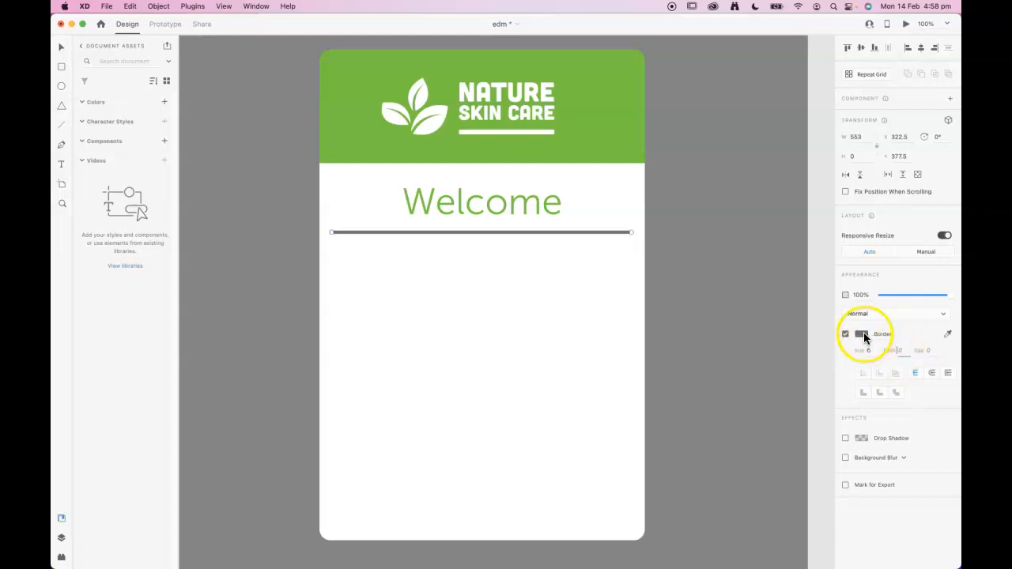
left_click(860, 334)
left_click(757, 391)
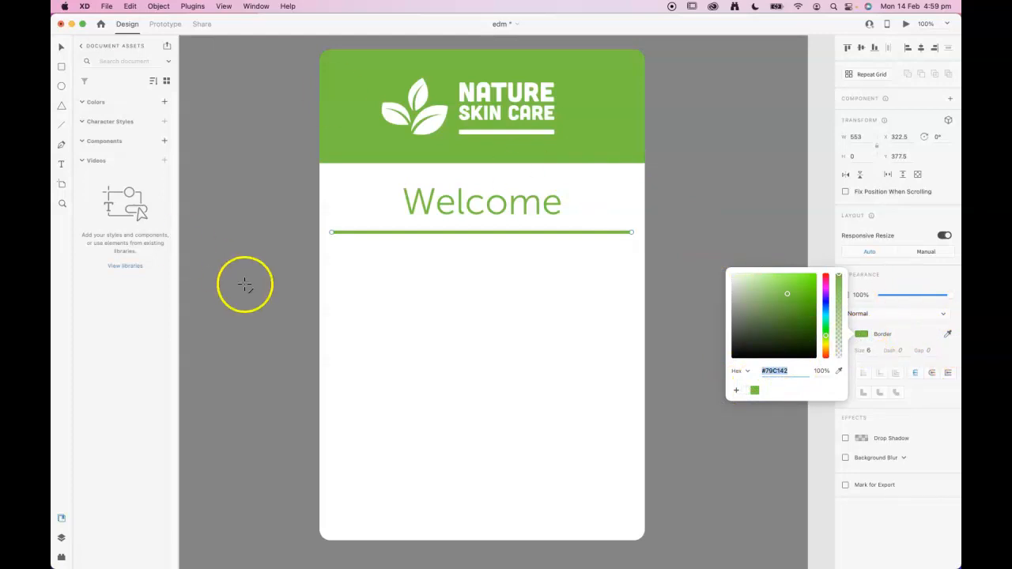
Move the green line slightly up, closer to the Welcome heading, and deselect it
left_click(63, 47)
left_click(244, 135)
left_click_drag(441, 231, 444, 227)
left_click(746, 227)
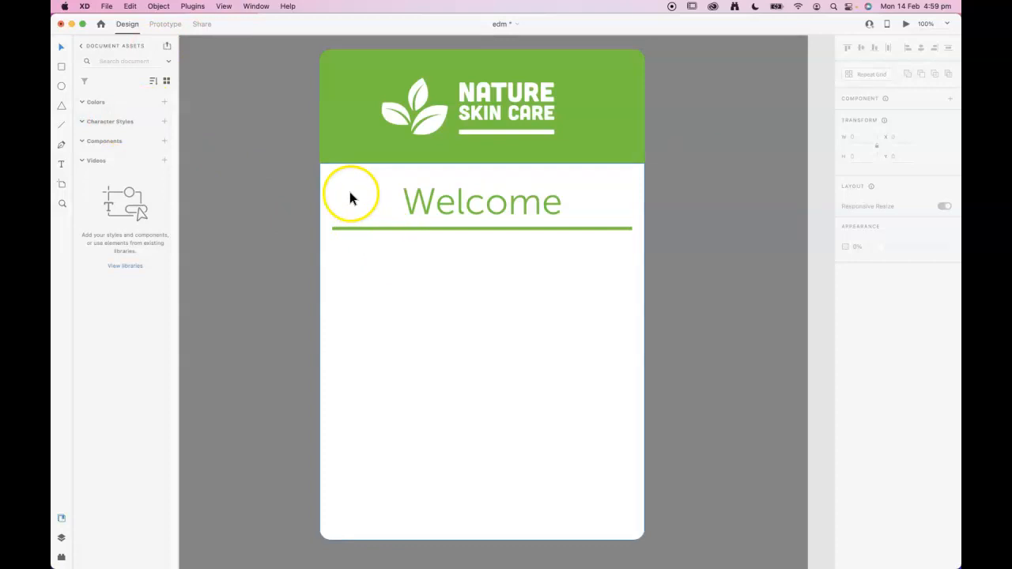
Draw an area text box about 553 wide below the green line and enter "Dear reader" in it
left_click(61, 166)
left_click_drag(333, 247, 630, 376)
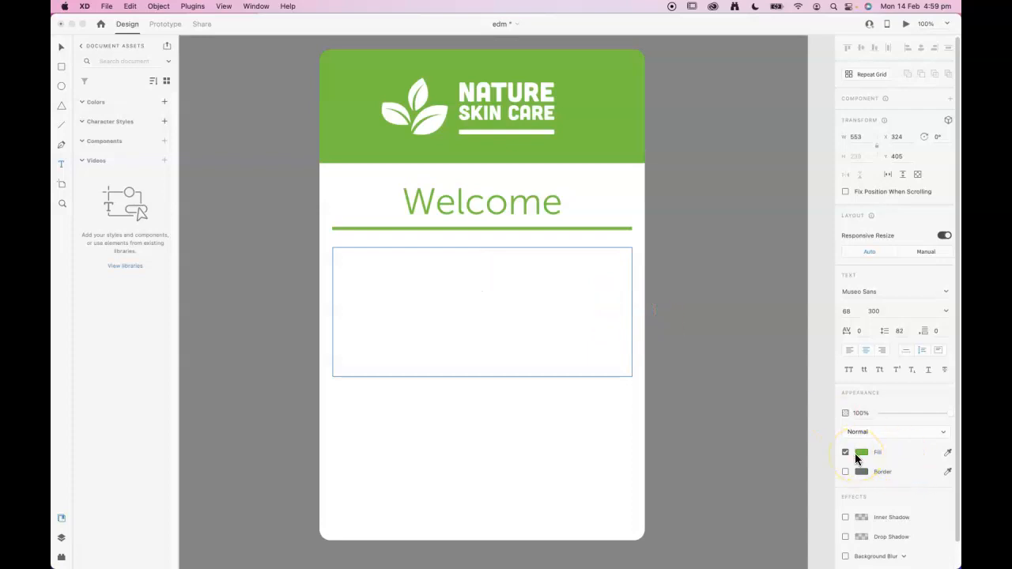
type("De")
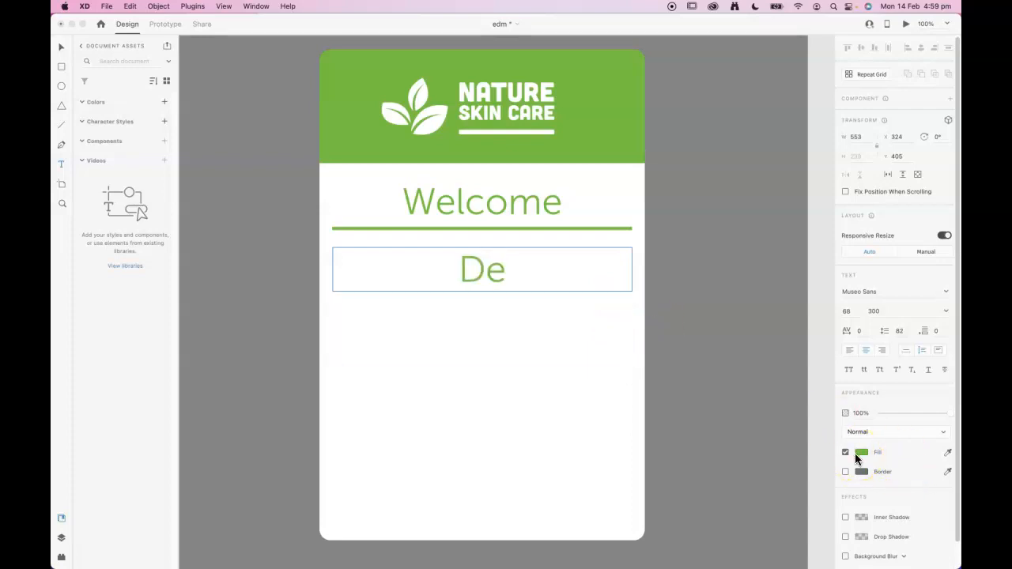
type("ar reader")
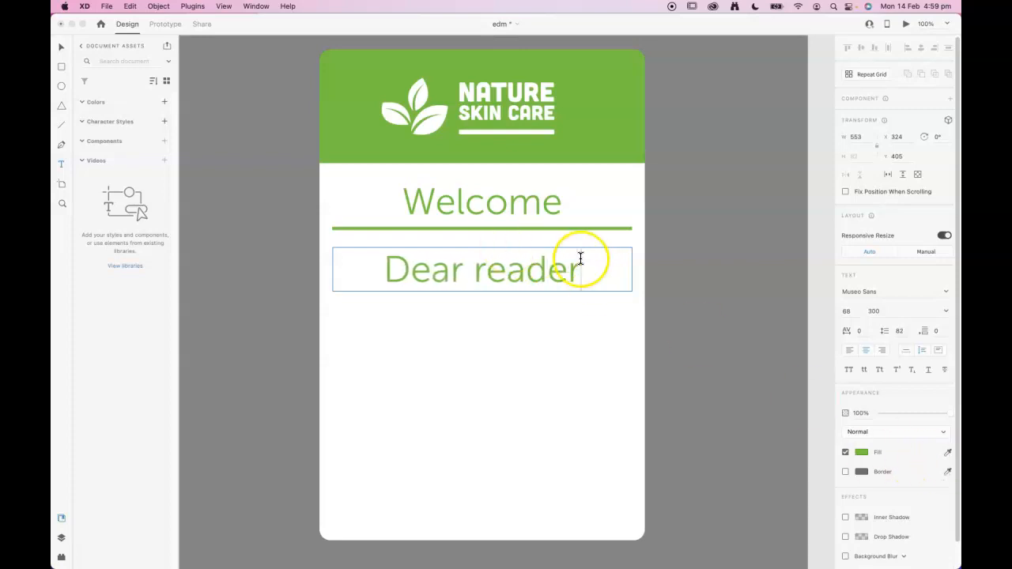
Format the Dear reader text at size 24 and weight 700, in all caps
left_click_drag(583, 263, 299, 263)
left_click_drag(854, 308, 828, 305)
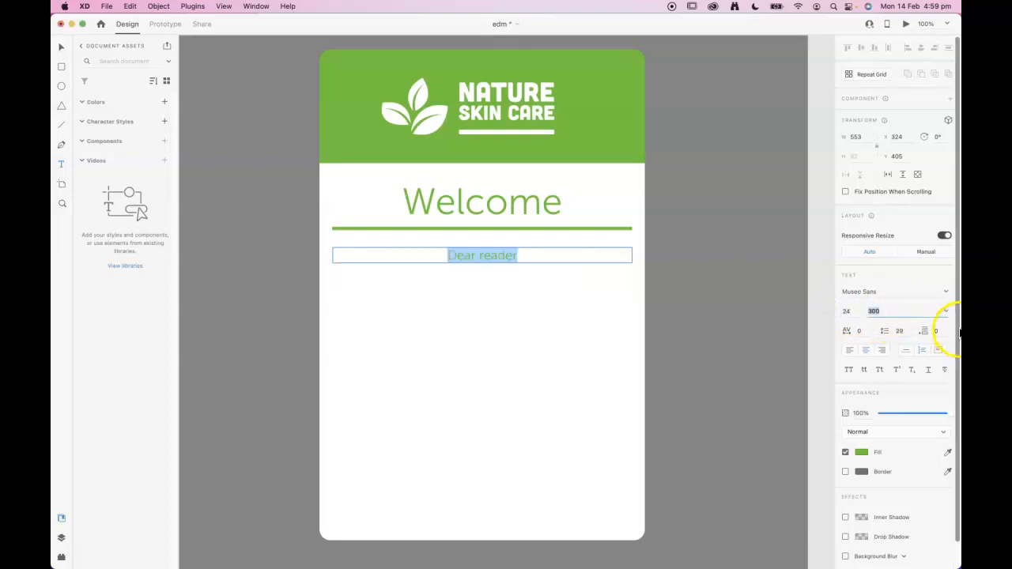
left_click(945, 311)
left_click(907, 359)
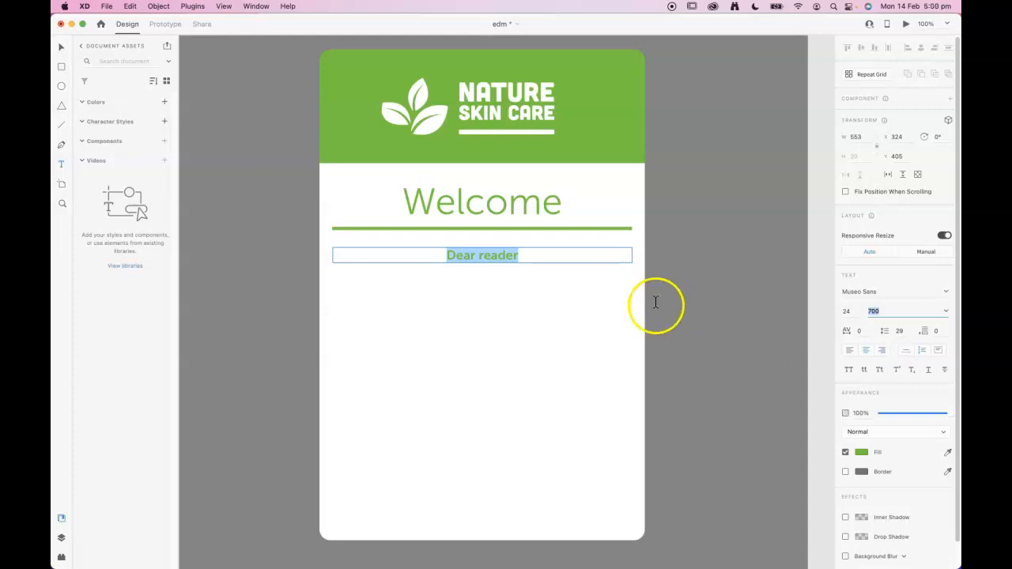
left_click(848, 369)
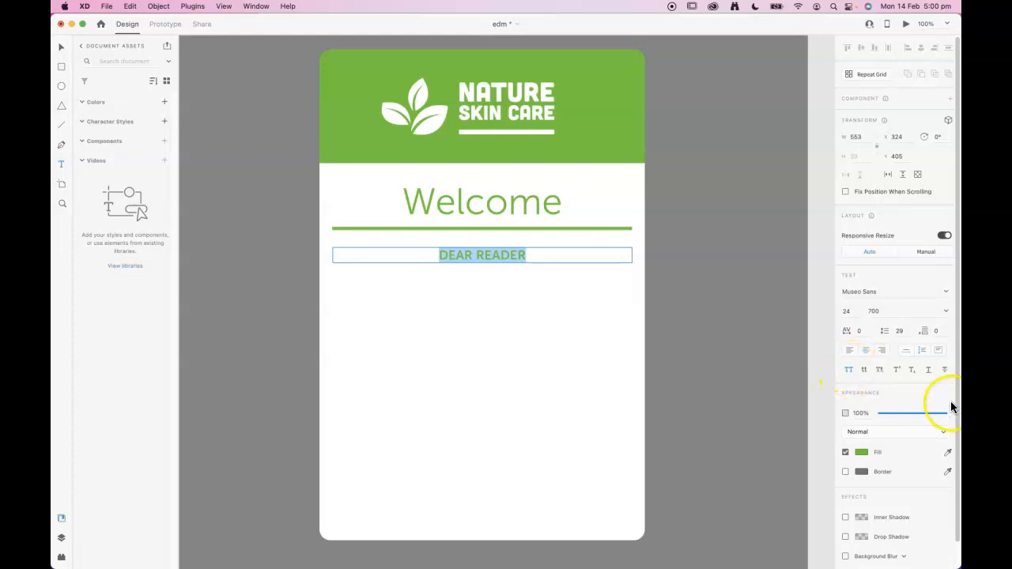
Add a comma after the DEAR READER greeting and insert the "Ut viverra bibendum" placeholder paragraph on the line below
left_click(540, 255)
type(",")
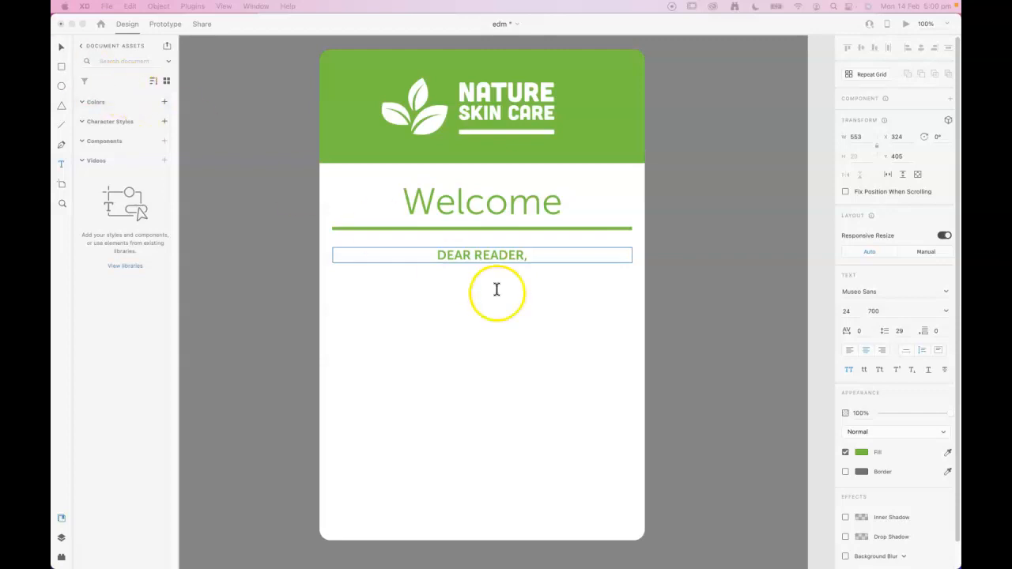
left_click(541, 257)
key("Return")
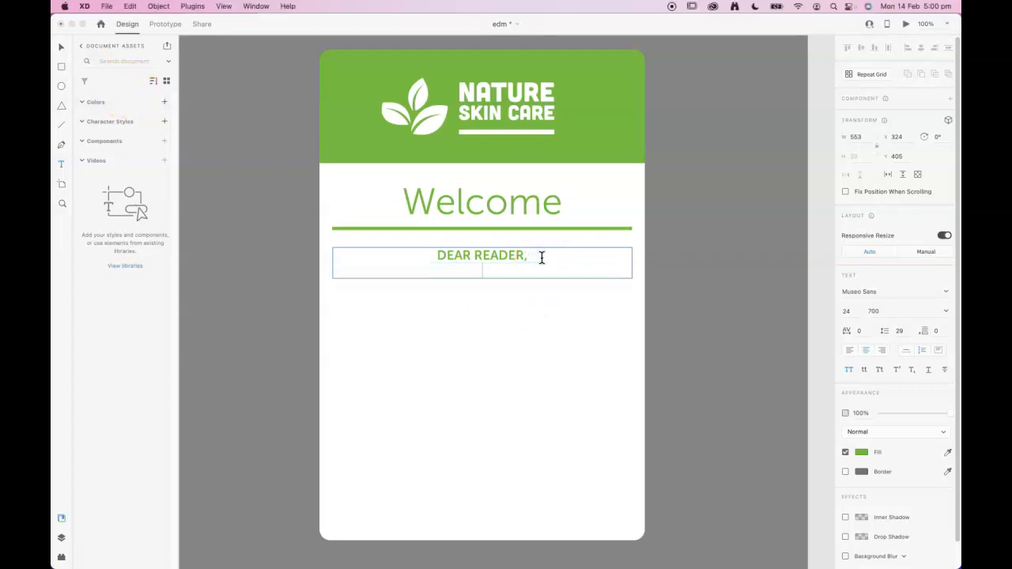
type("UT VIVERRA BIBENDUM SEM QUIS BIBENDUM. FUSCE CONVALLIS, TURPIS NEC FAUCIBUS IMPERDIET, LOREM TURPIS POSUERE SAPIEN, ET IMPERDIET NULLA NISI QUIS ORCI. PROIN SIT AMET MASSA AC DUI VIVERRA ELEIFEND. NULLA CONDIMENTUM NISI VITAE GRAVIDA PORTA. PRAESENT PHARETRA NEC FELIS ET ORNARE. CRAS LUCTUS MAURIS A CONSEQUAT BIBENDUM. FUSCE VEL ALIQUAM EST.")
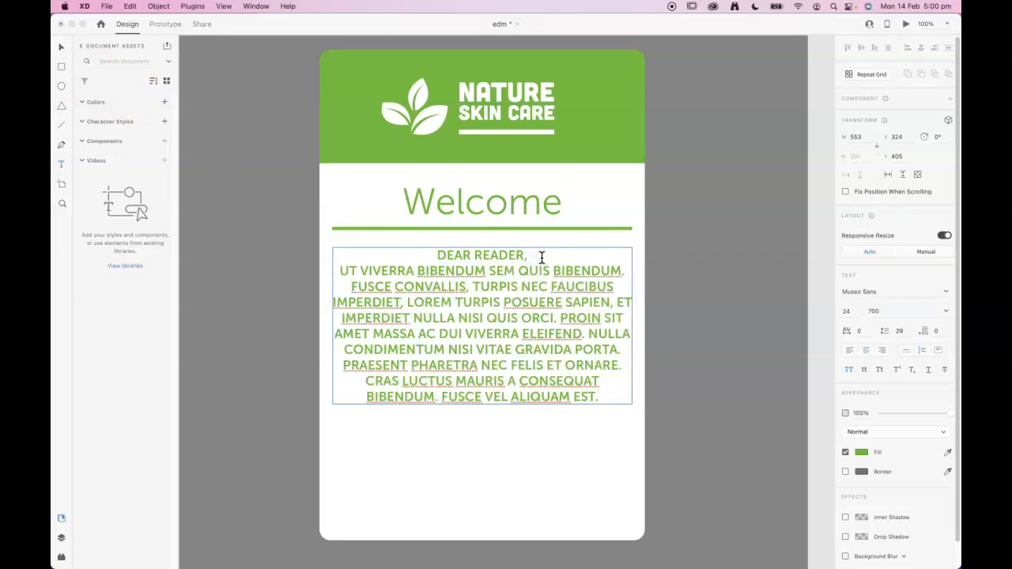
Give the placeholder paragraph weight 500 and a mid-grey fill, saving that grey as a colour swatch
left_click_drag(590, 448, 316, 276)
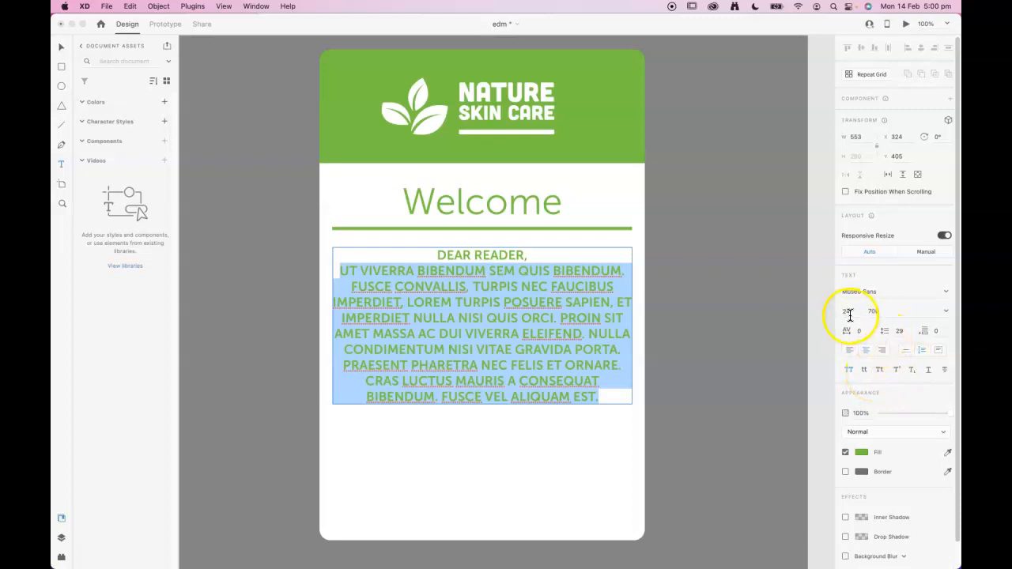
left_click(937, 311)
left_click(887, 342)
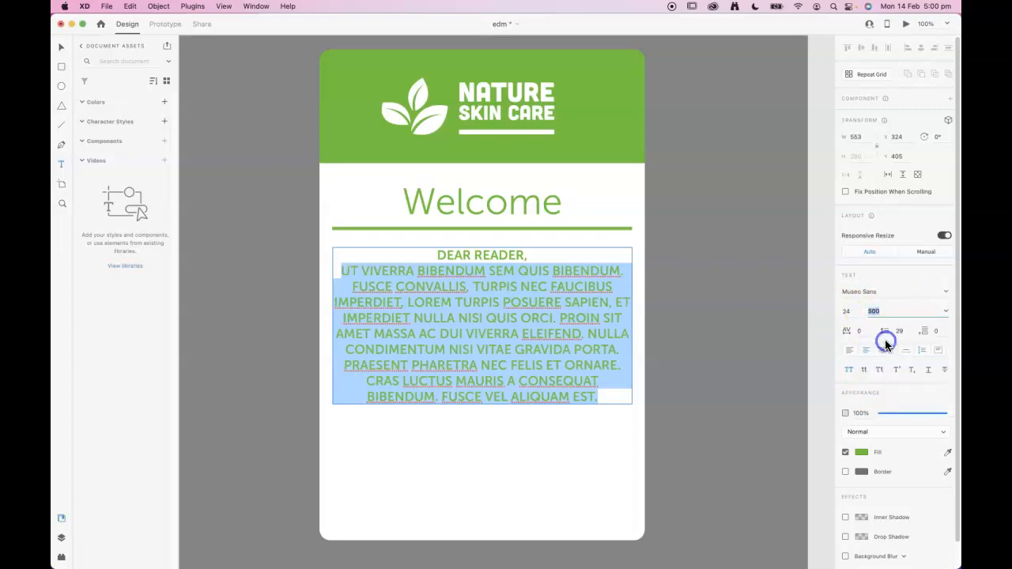
left_click(862, 455)
left_click_drag(798, 443, 716, 424)
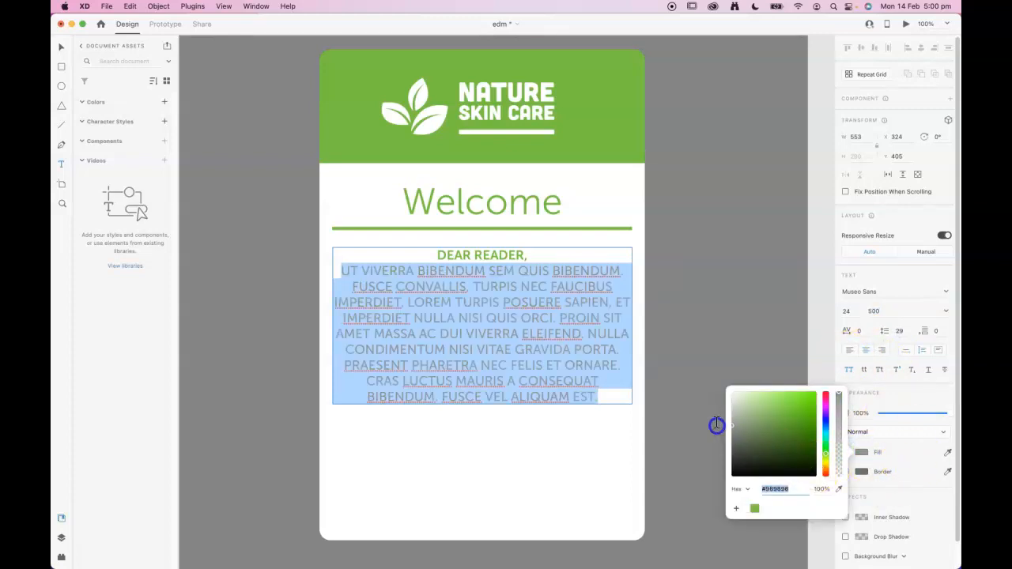
left_click(736, 508)
left_click(897, 391)
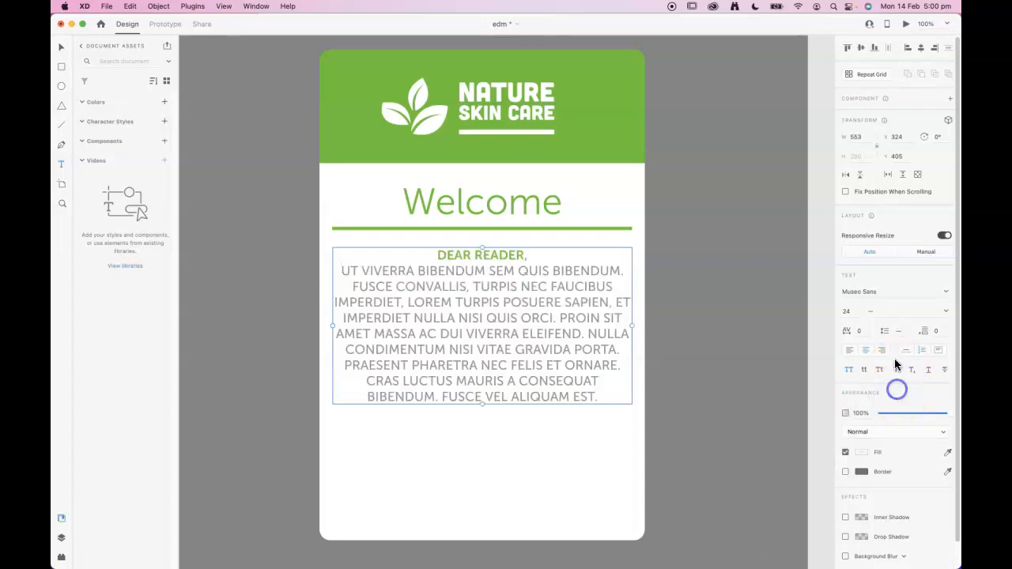
Set the grey paragraph's line spacing to 16 and the font size of the whole text box to 16
left_click(560, 353)
left_click_drag(603, 401, 319, 265)
left_click(886, 331)
type("16")
key("Tab")
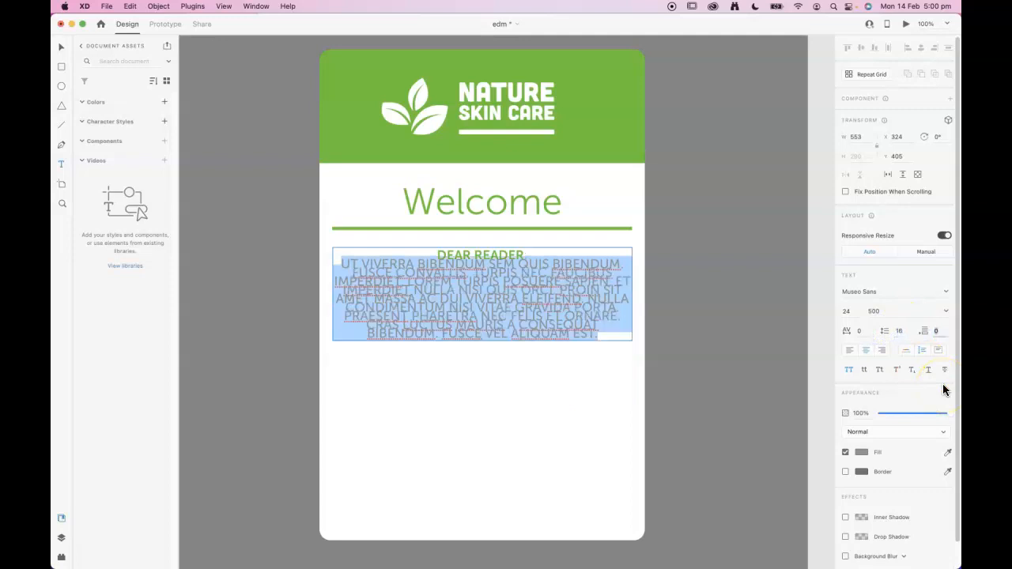
left_click(899, 330)
left_click(895, 319)
left_click(854, 306)
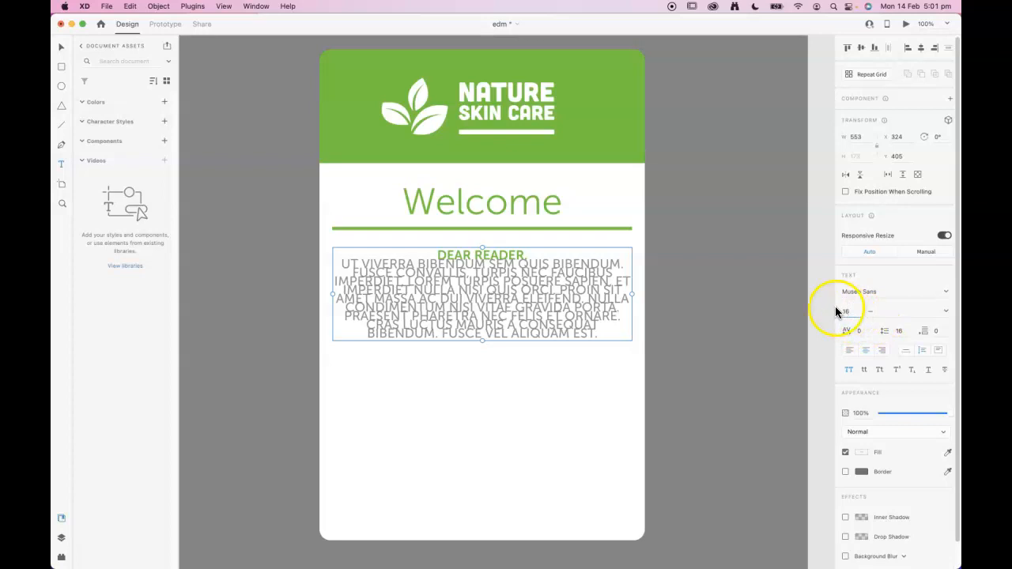
key("Return")
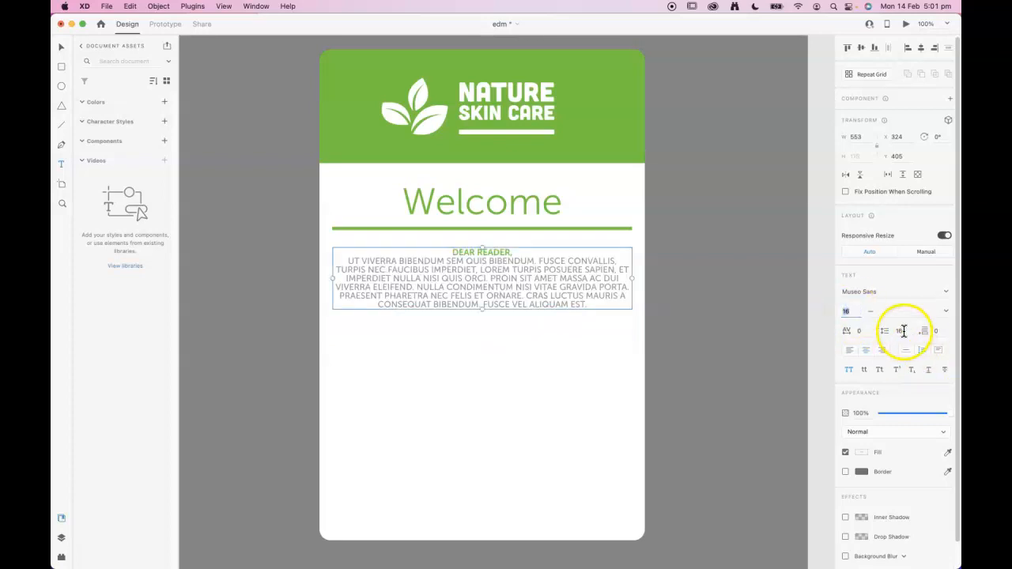
Set the grey paragraph's line spacing to 24 and turn off its all-caps formatting
left_click_drag(332, 258, 487, 285)
left_click(615, 292)
triple_click(515, 275)
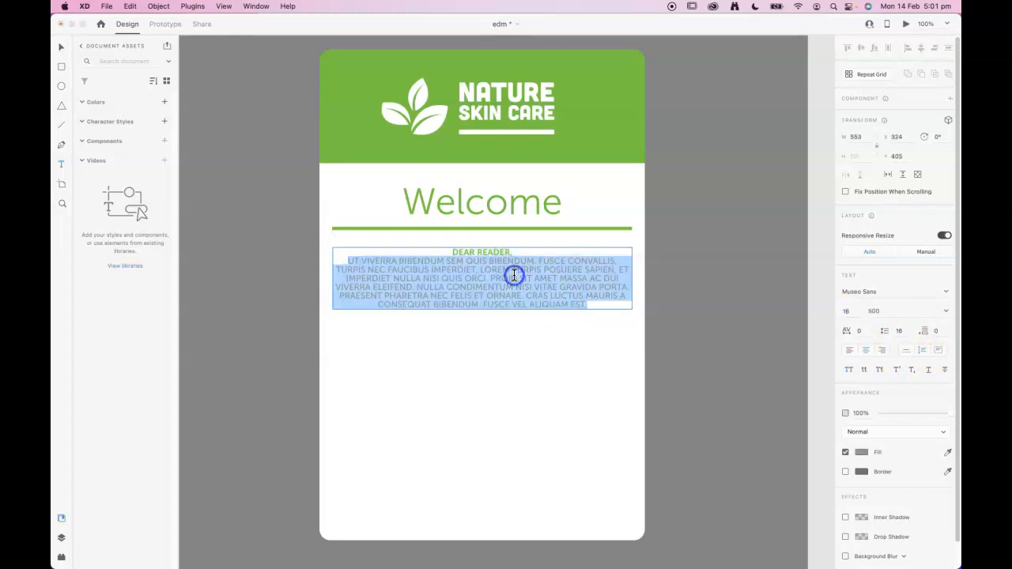
left_click(889, 331)
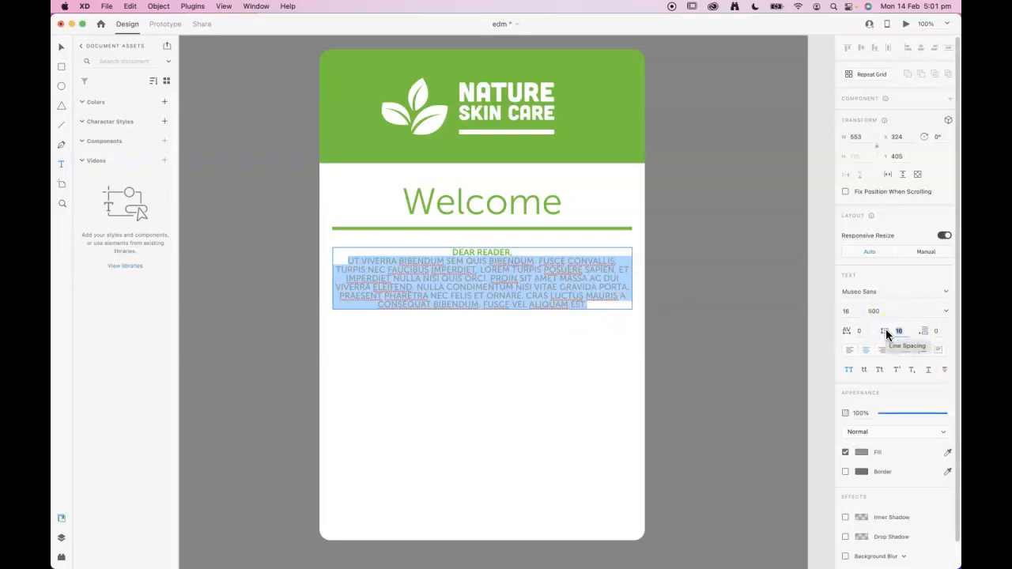
left_click(906, 330)
key("Return")
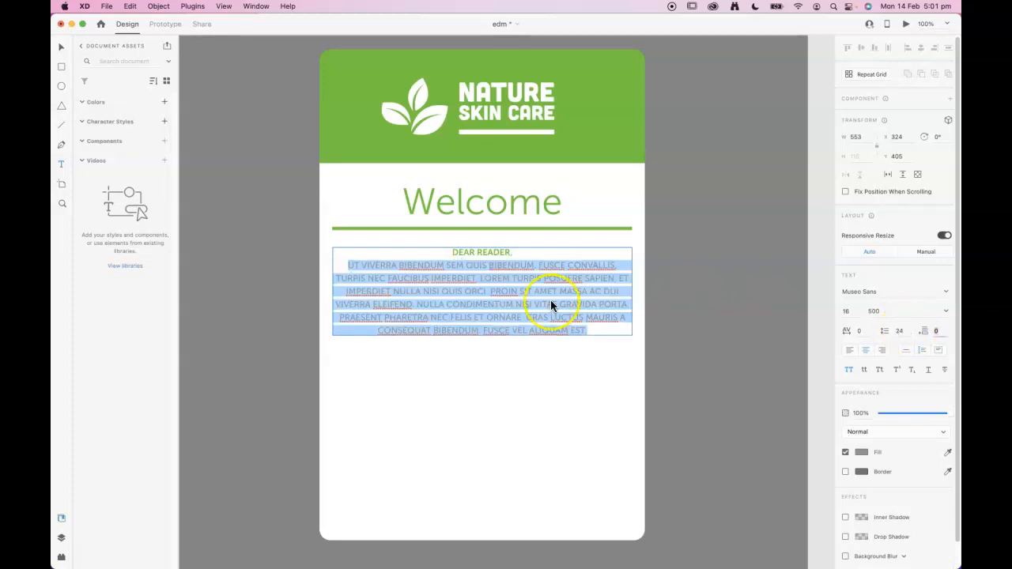
left_click(848, 369)
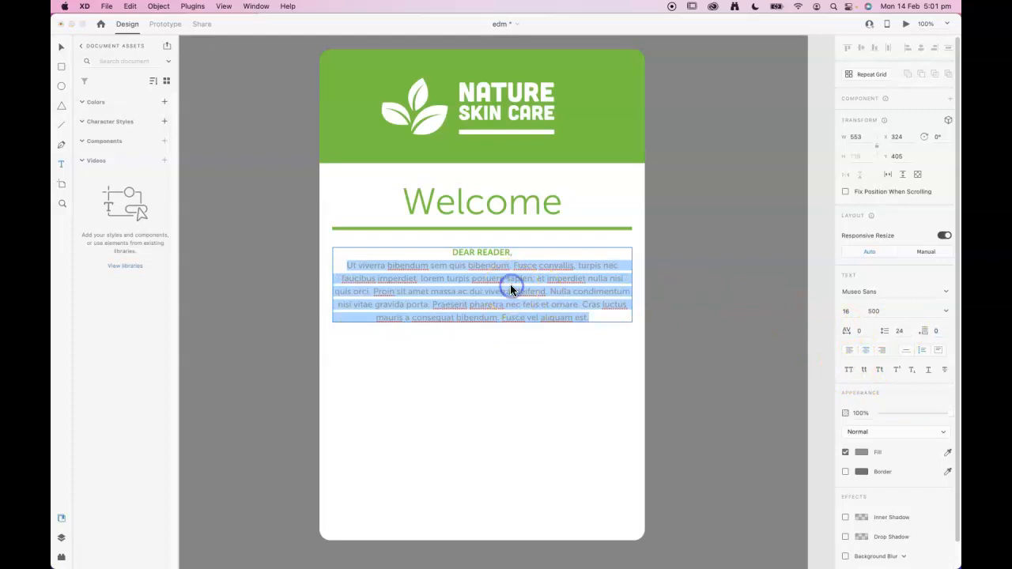
left_click(686, 336)
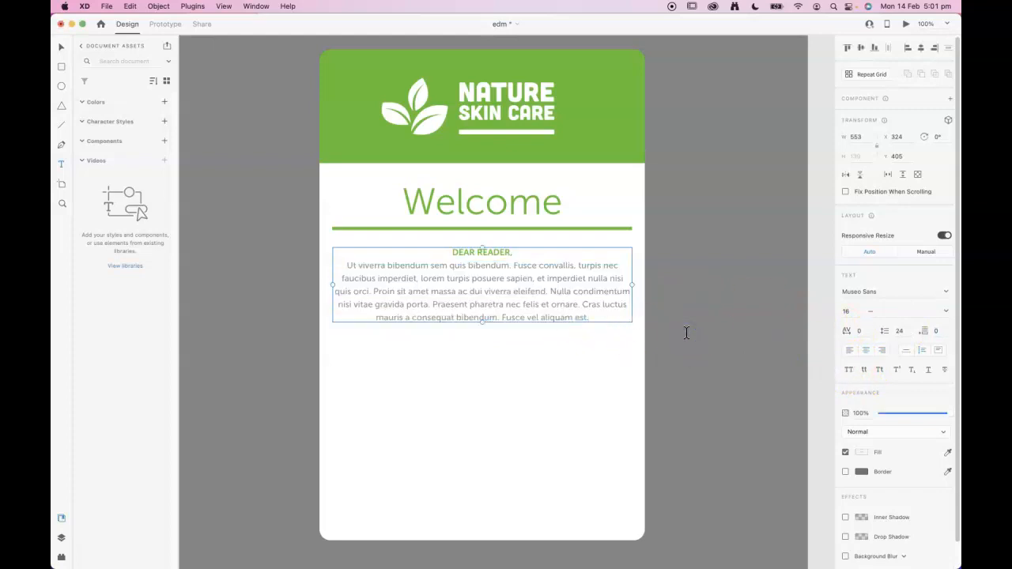
Increase only the grey paragraph's font size to 18, leaving the greeting as it is, and deselect the text box
left_click_drag(598, 319, 359, 274)
double_click(384, 268)
left_click(414, 270)
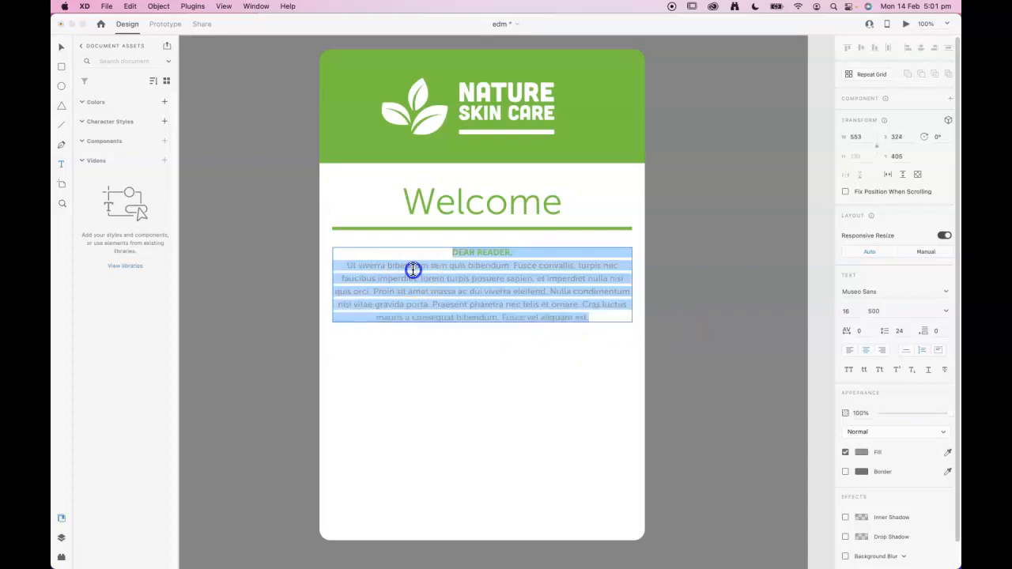
left_click_drag(345, 265, 659, 348)
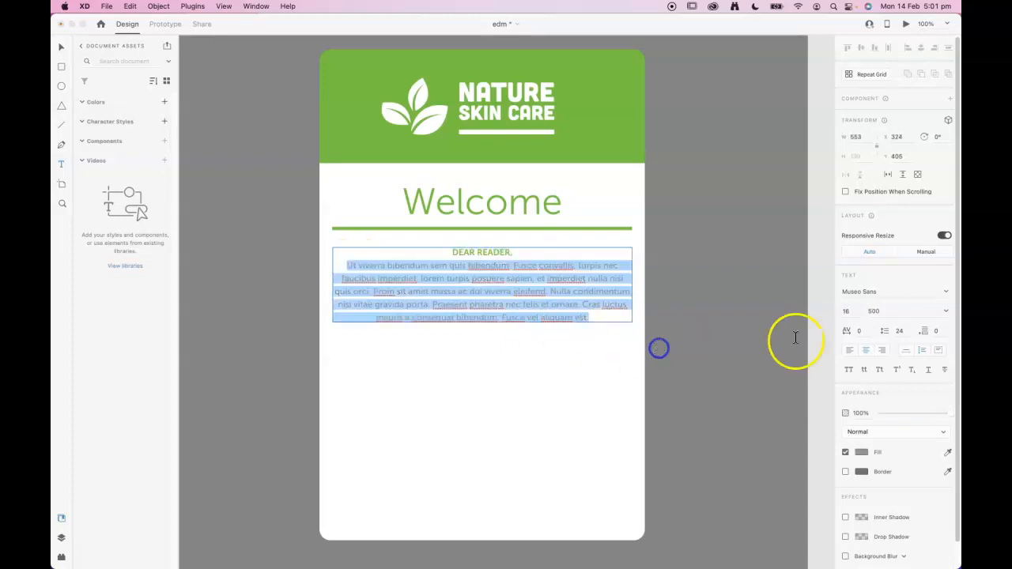
left_click(841, 311)
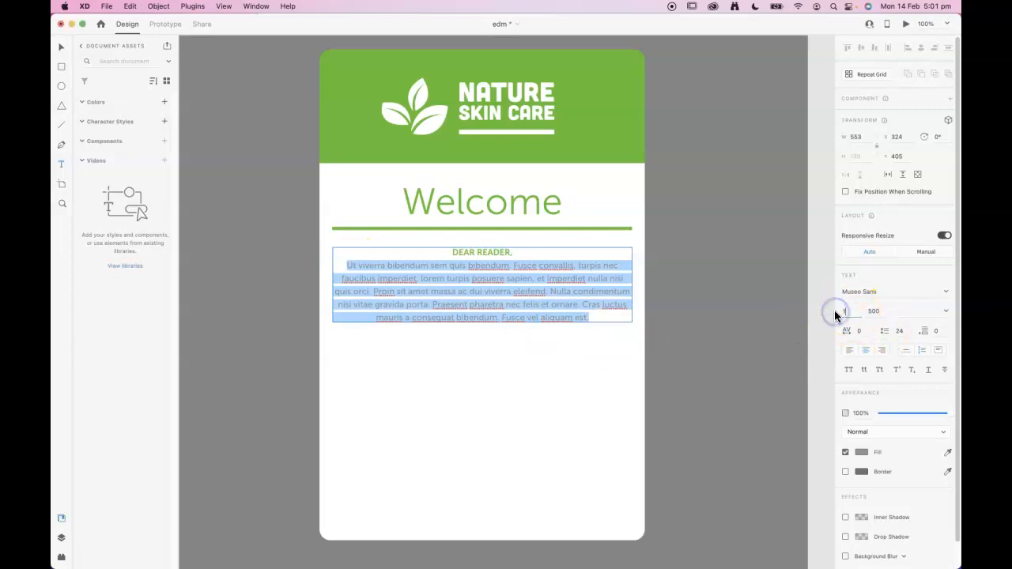
key("Tab")
left_click(547, 352)
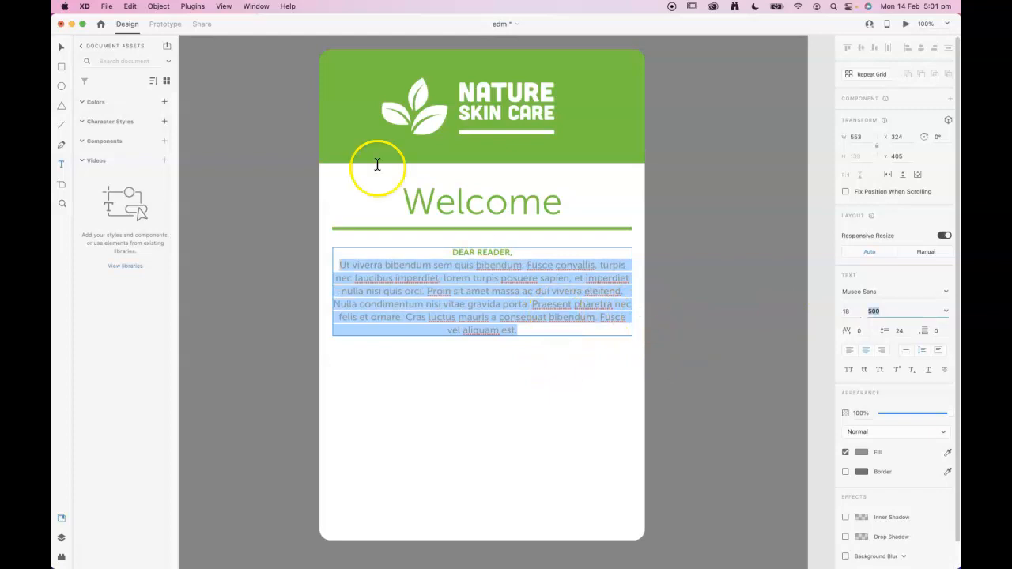
left_click(63, 45)
left_click(247, 86)
left_click(61, 46)
left_click(251, 109)
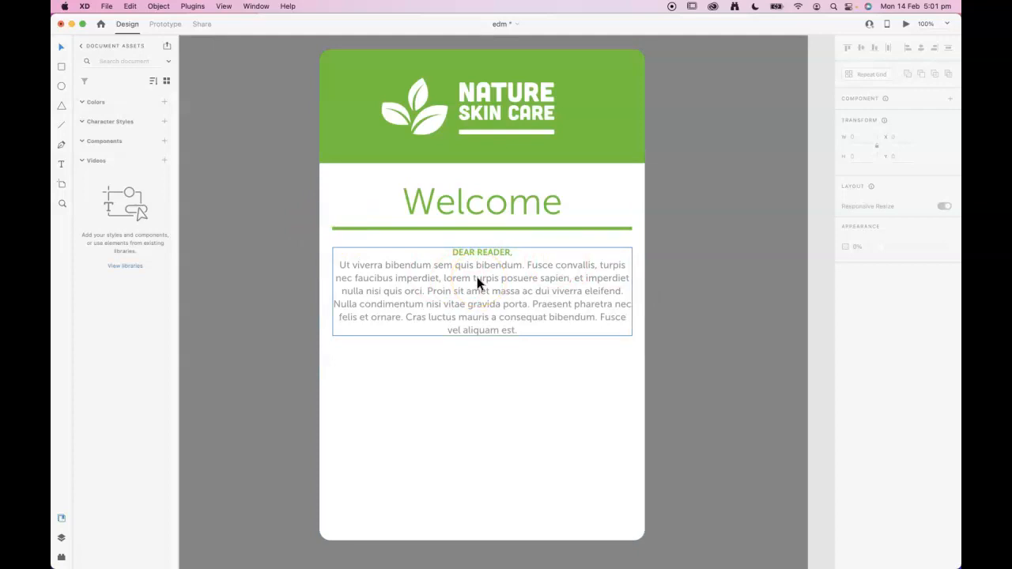
left_click(351, 367)
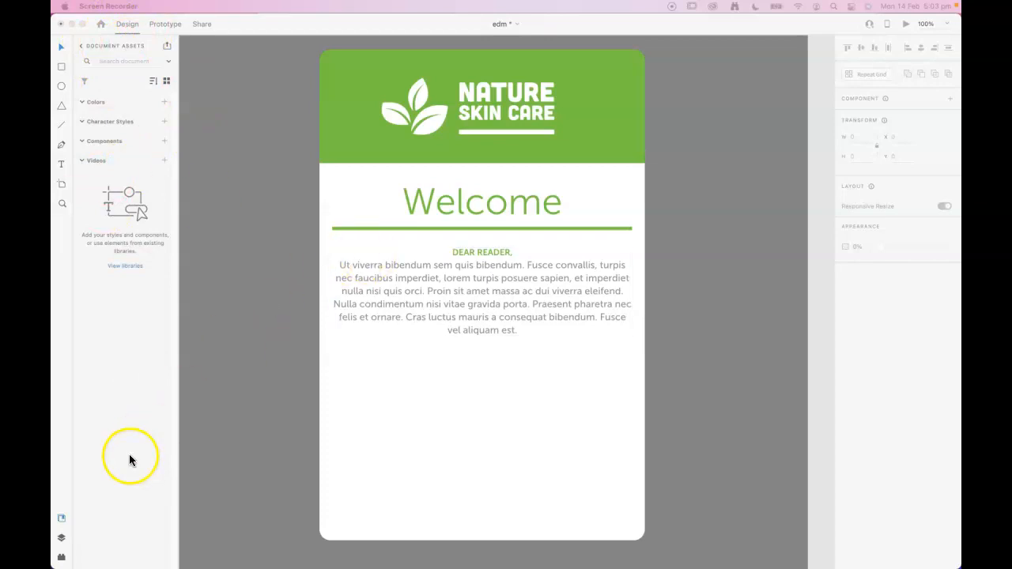
Save the DEAR READER formatting as a character style named "heading 1"
left_click(62, 518)
left_click(62, 518)
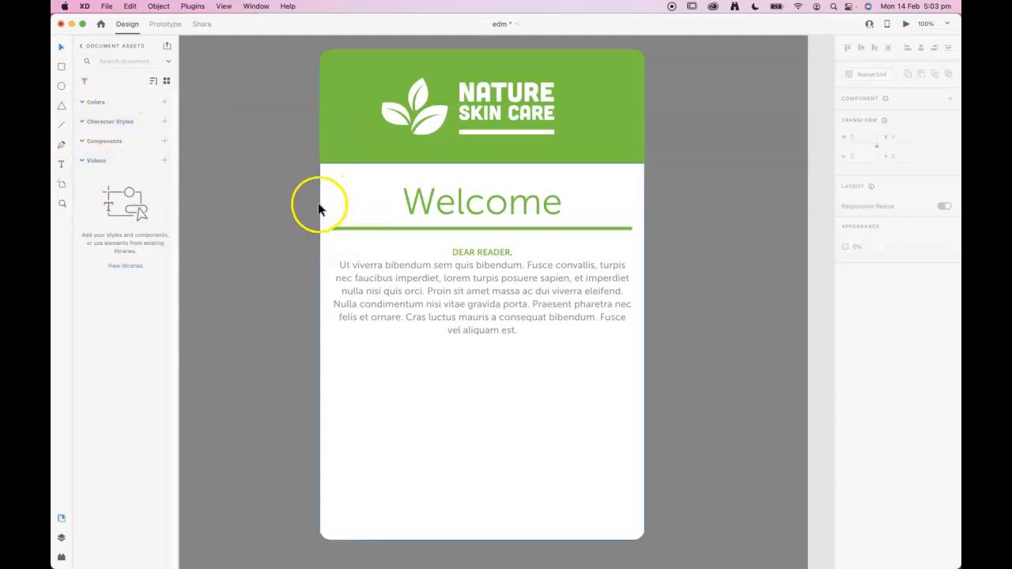
left_click(476, 249)
double_click(476, 250)
left_click(506, 252)
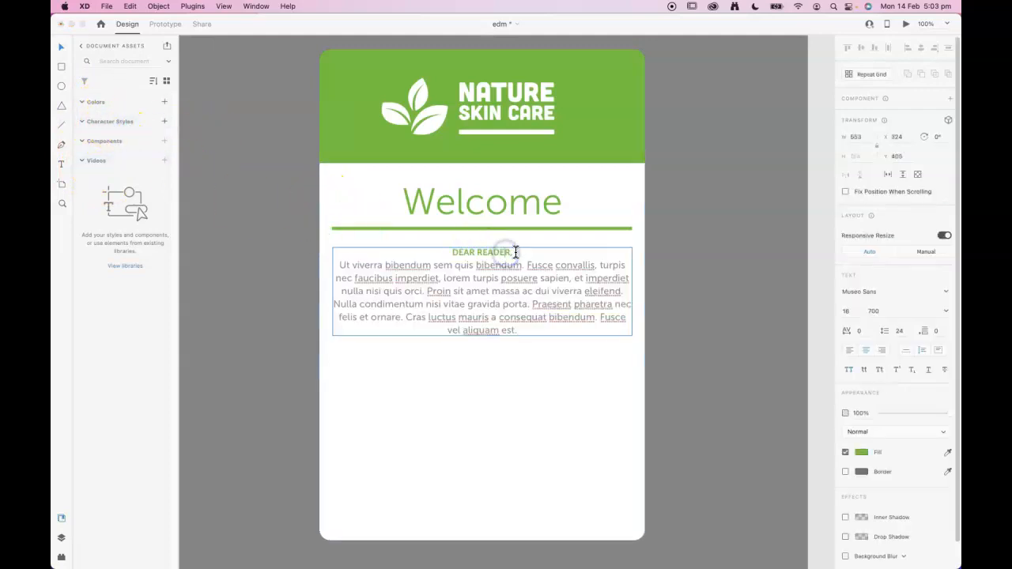
left_click_drag(513, 252, 452, 251)
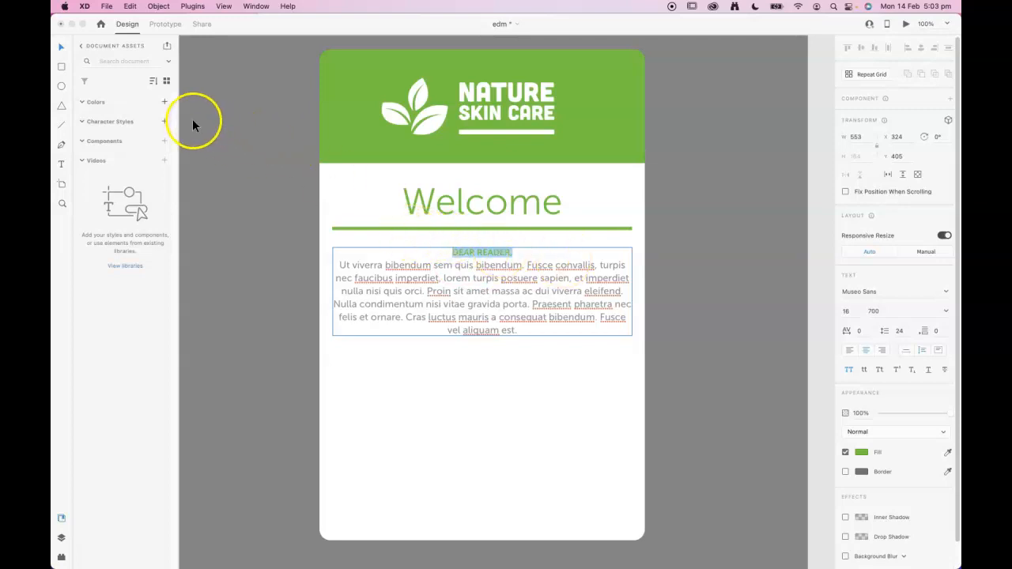
left_click(165, 121)
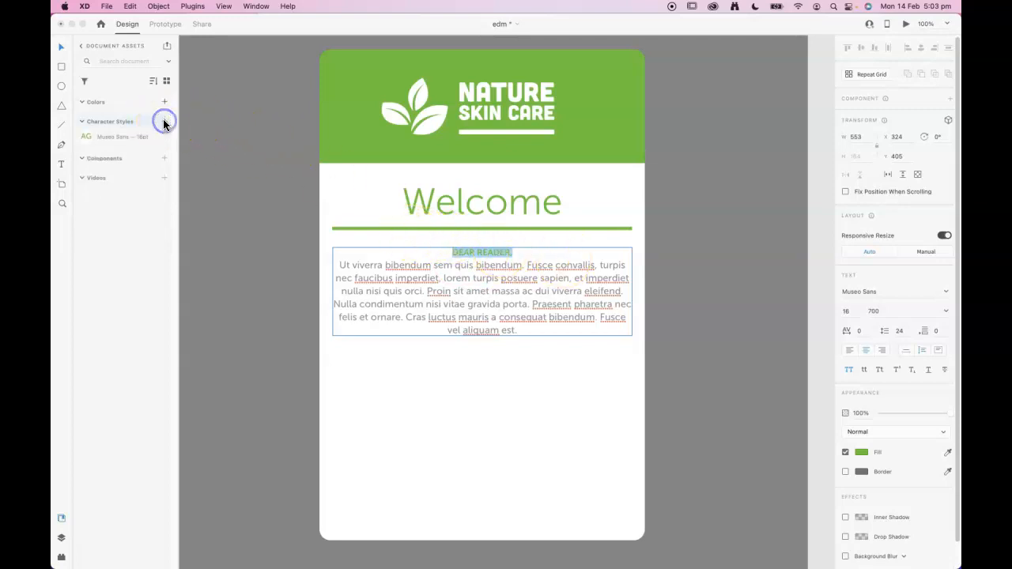
double_click(110, 137)
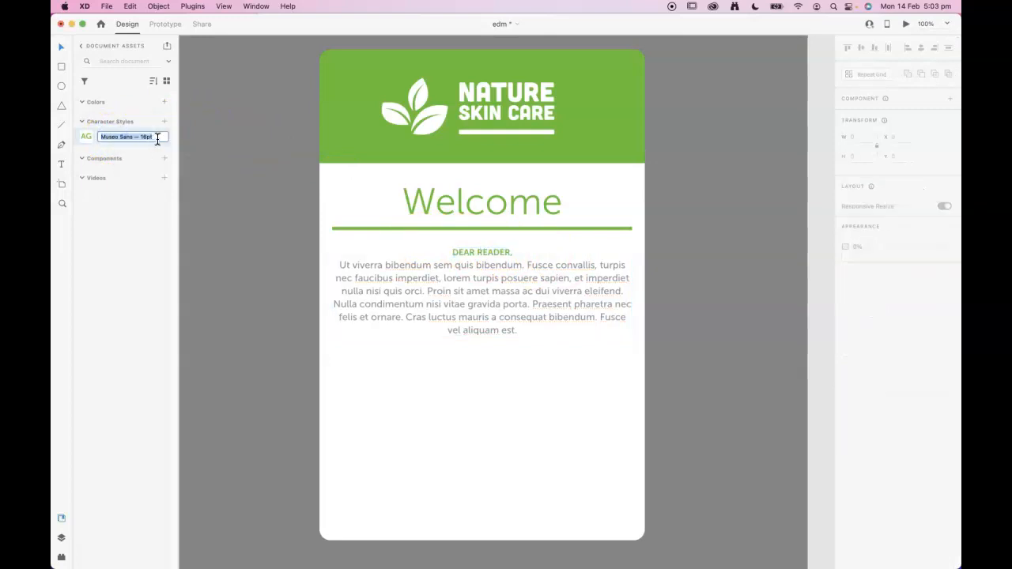
type("heading 1")
key("Return")
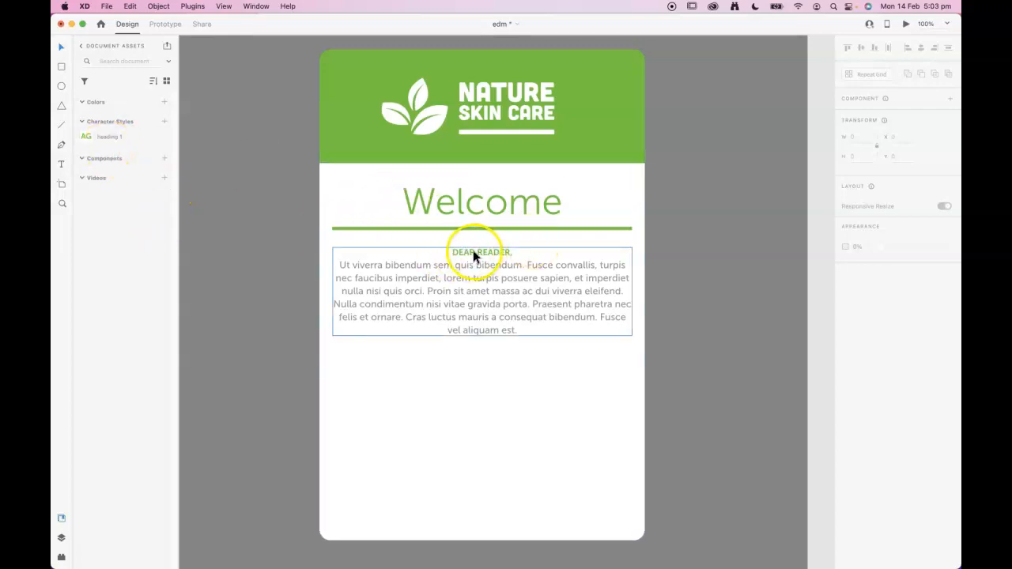
Save the grey paragraph's formatting as a character style named "copy"
double_click(490, 306)
left_click_drag(531, 323, 333, 265)
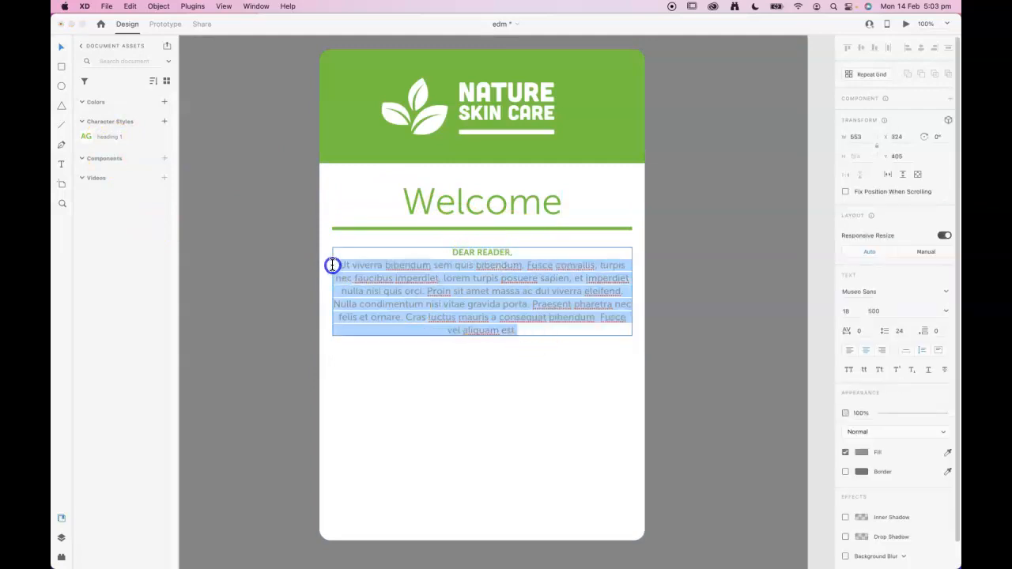
left_click(163, 121)
double_click(122, 137)
type("copy")
left_click(120, 238)
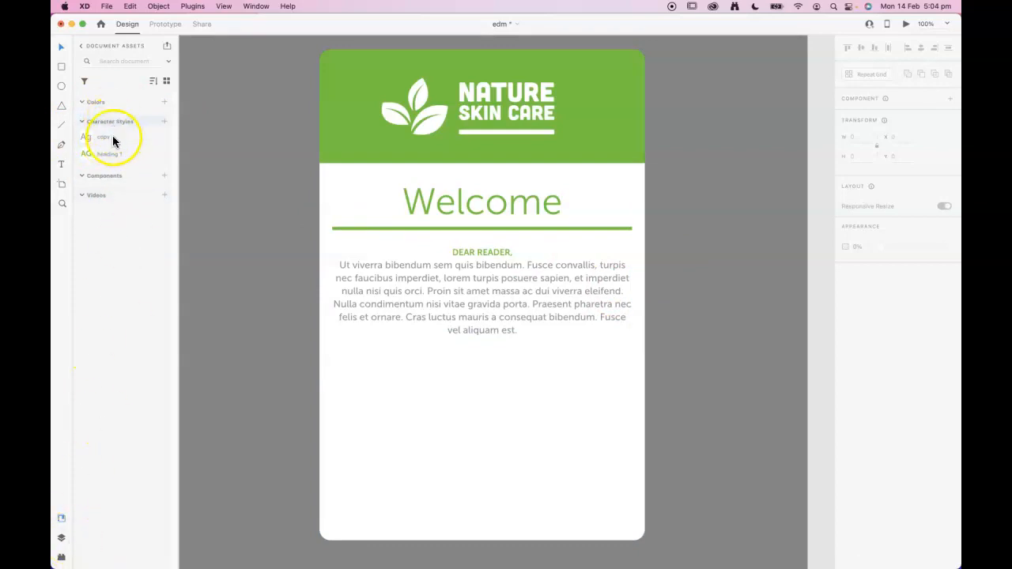
double_click(494, 317)
left_click(483, 316)
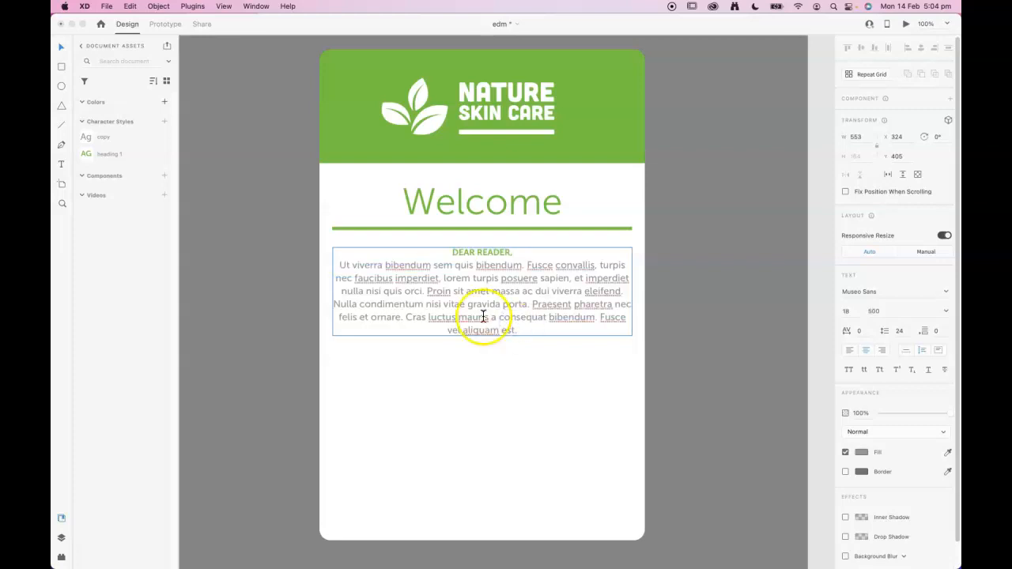
left_click(758, 289)
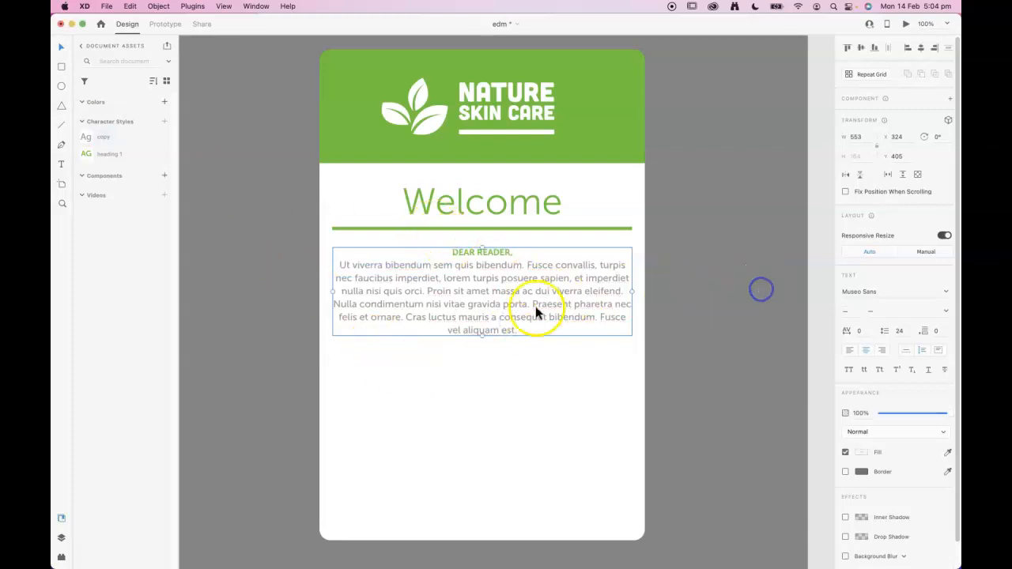
left_click(538, 375)
Draw a test text box about 172 wide below the paragraph, enter "Dghdshfhfhfhf" and apply the heading 1 character style to it
left_click(62, 162)
left_click_drag(403, 379, 498, 422)
type("Dghdshfhfhfhf")
left_click(489, 382)
double_click(490, 383)
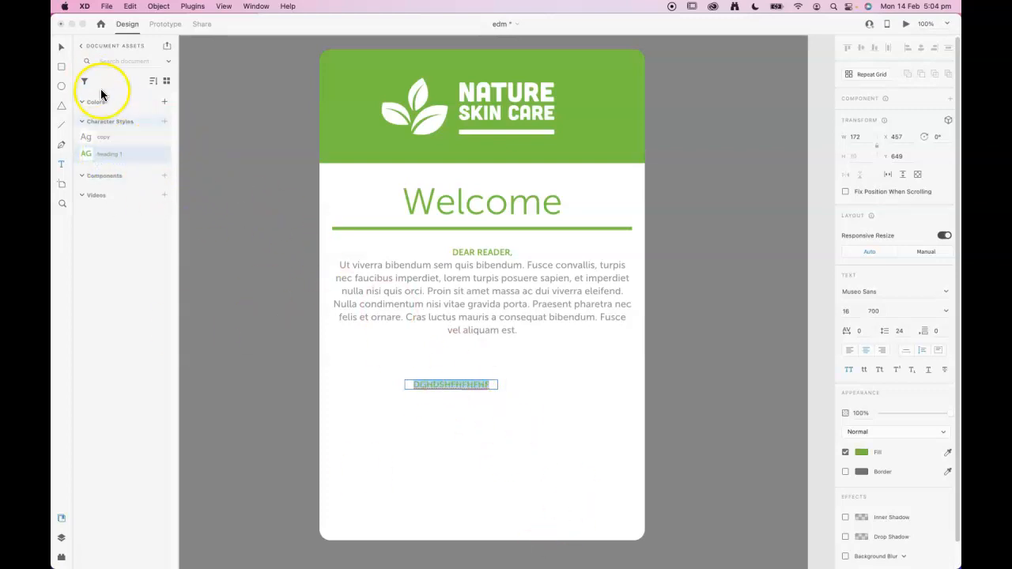
Delete the "Dghdshfhfhfhf" test text box below the grey paragraph, leaving the white panel in its original position
left_click(60, 46)
left_click(459, 401)
left_click(450, 382)
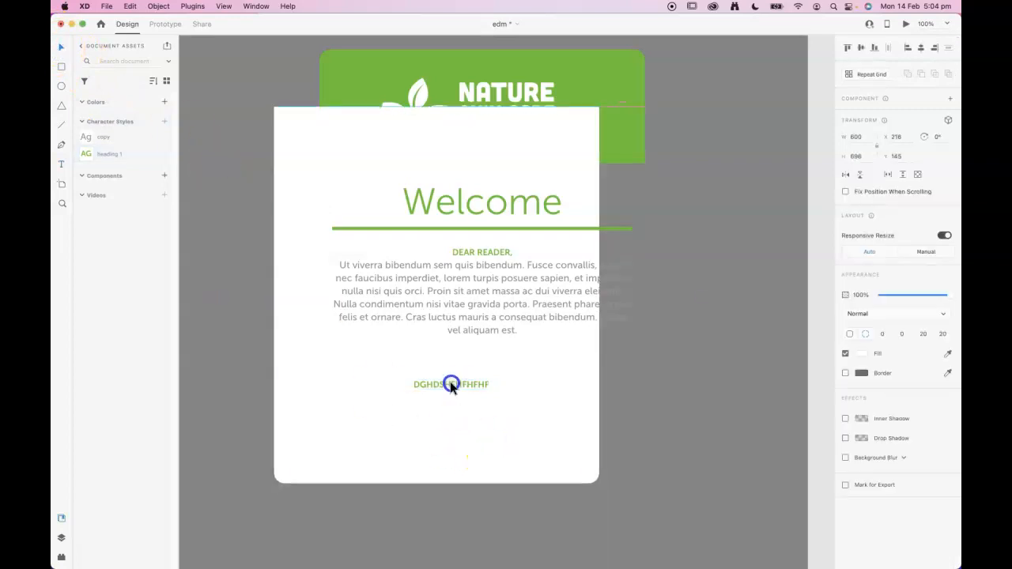
key("Delete")
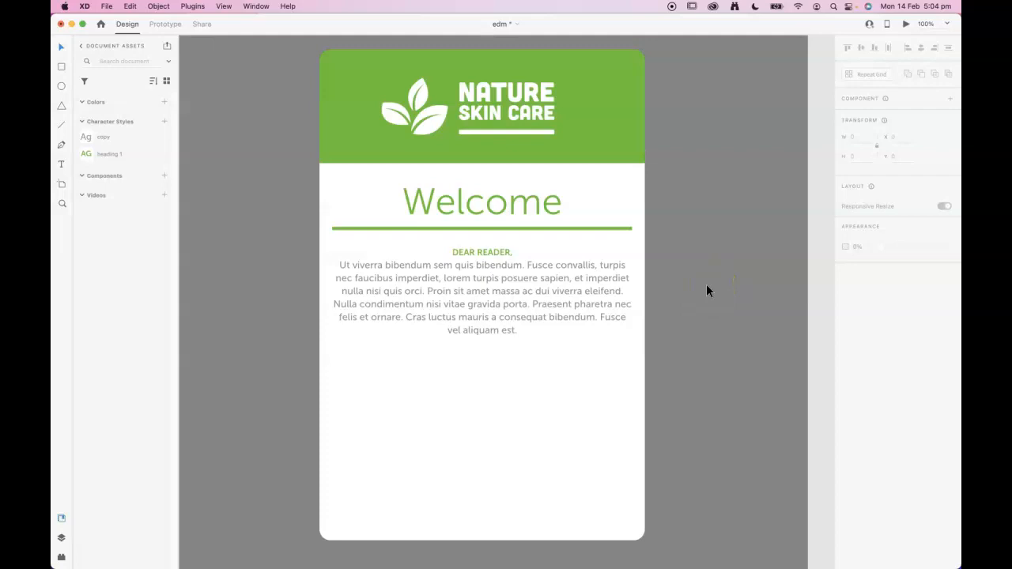
left_click(75, 546)
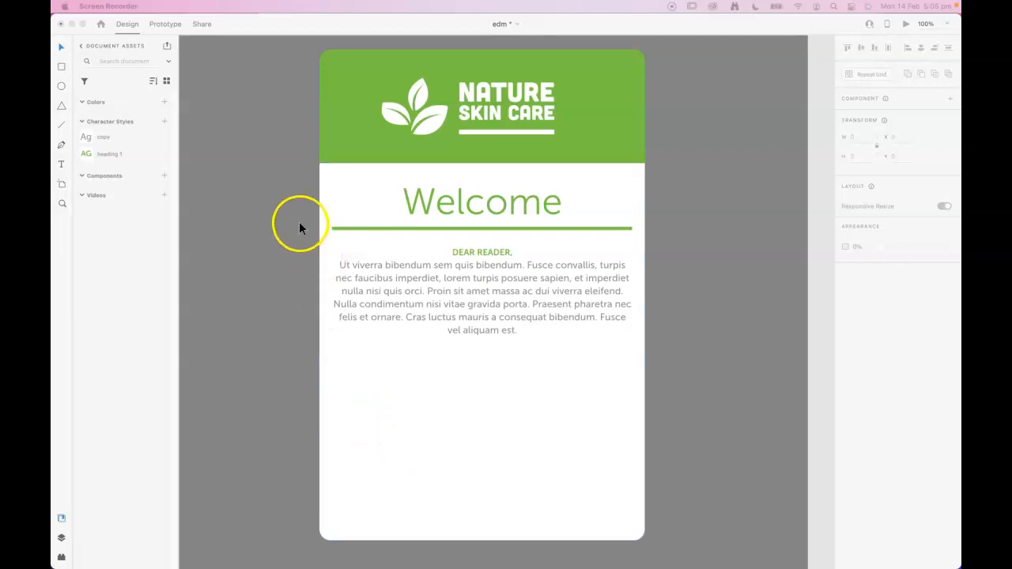
left_click(296, 30)
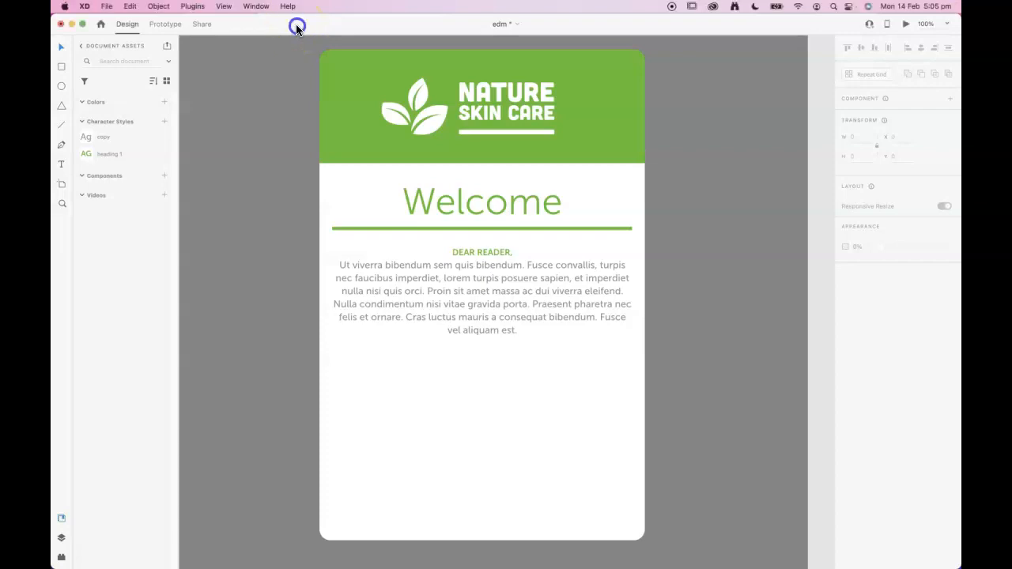
Draw a borderless green #79C142 rectangle about 553 by 67 below the paragraph and round its corners fully, to radius 34
left_click(62, 67)
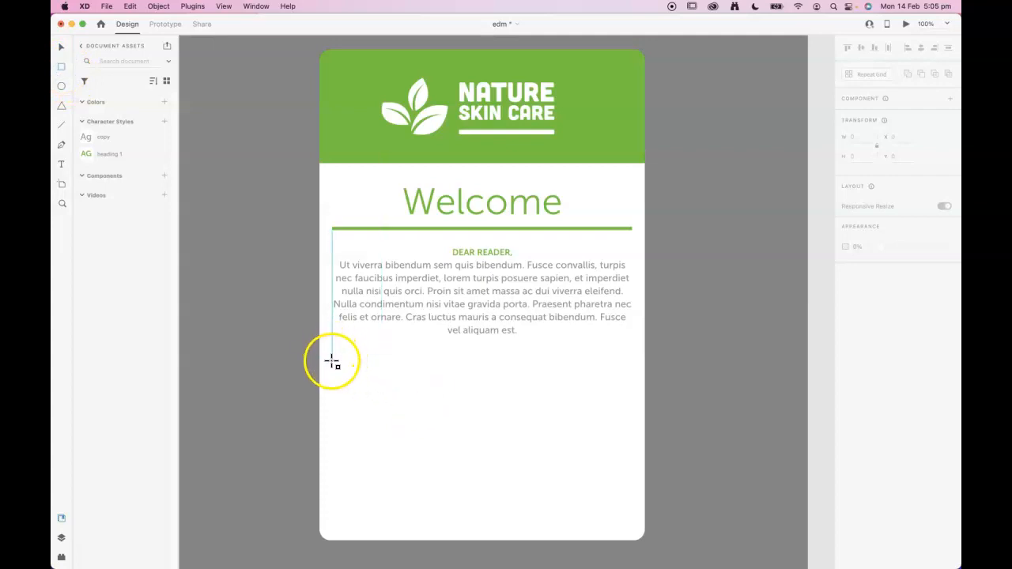
left_click_drag(332, 363, 633, 400)
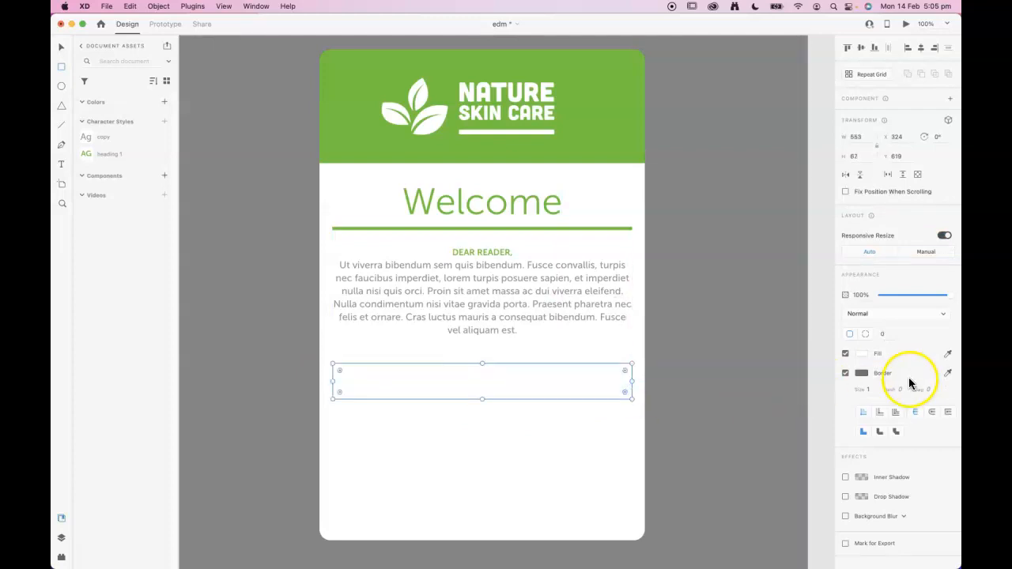
left_click(845, 372)
left_click(860, 353)
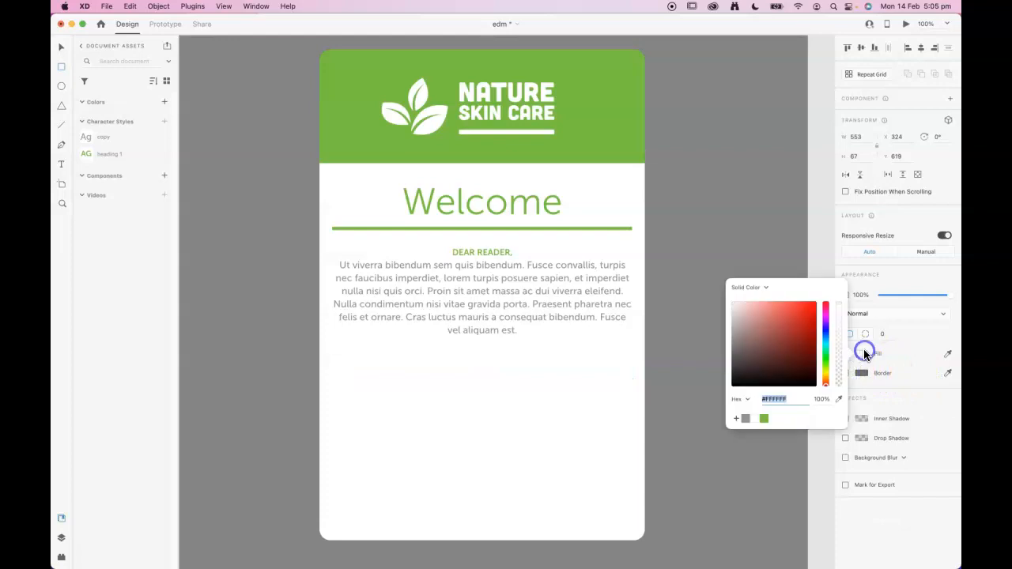
left_click(763, 419)
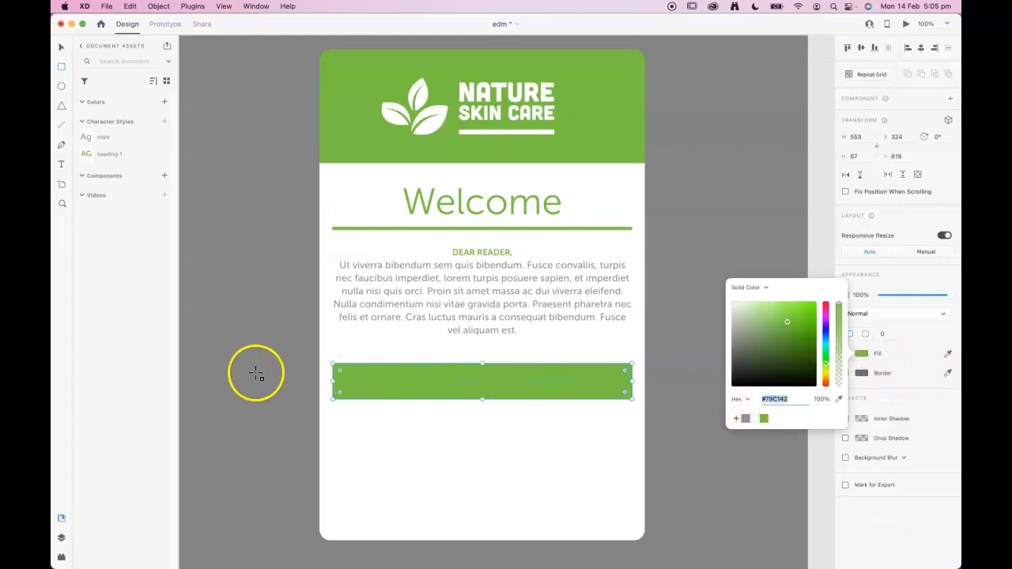
left_click_drag(339, 370, 474, 421)
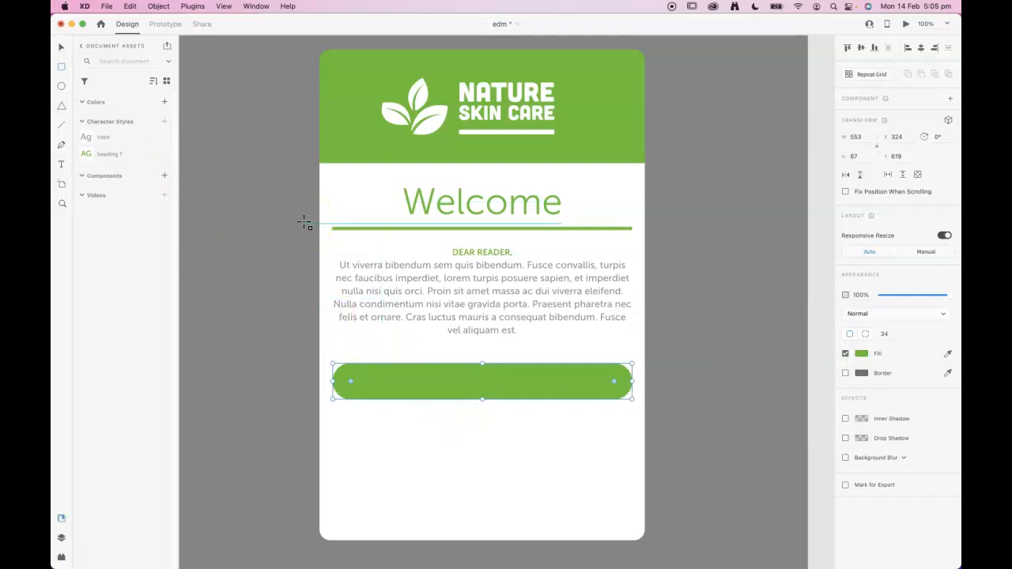
Add the text "SEE MORE" at the centre of the green button shape and set it to weight 700, size 24
left_click(62, 166)
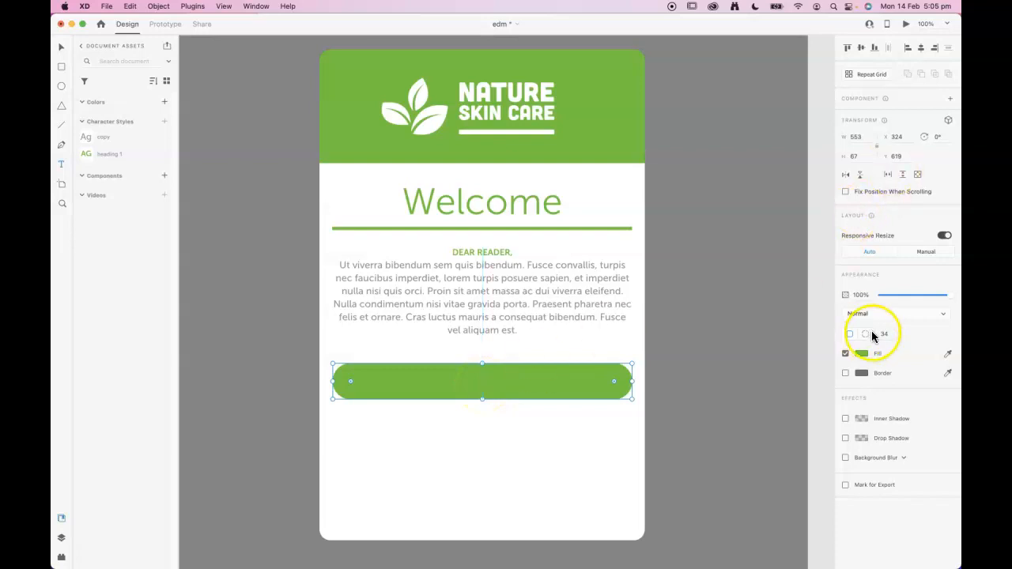
left_click(482, 384)
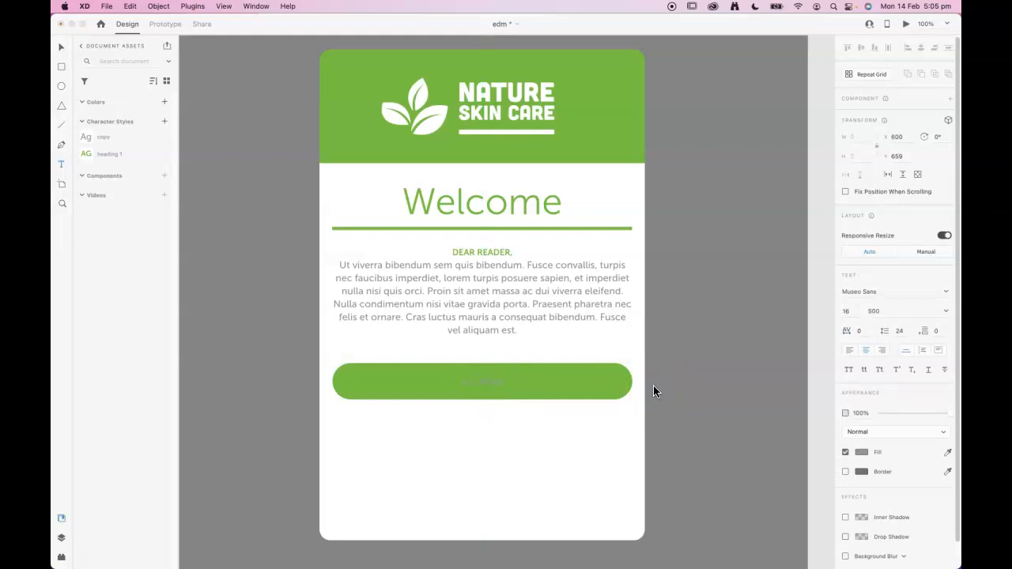
triple_click(481, 384)
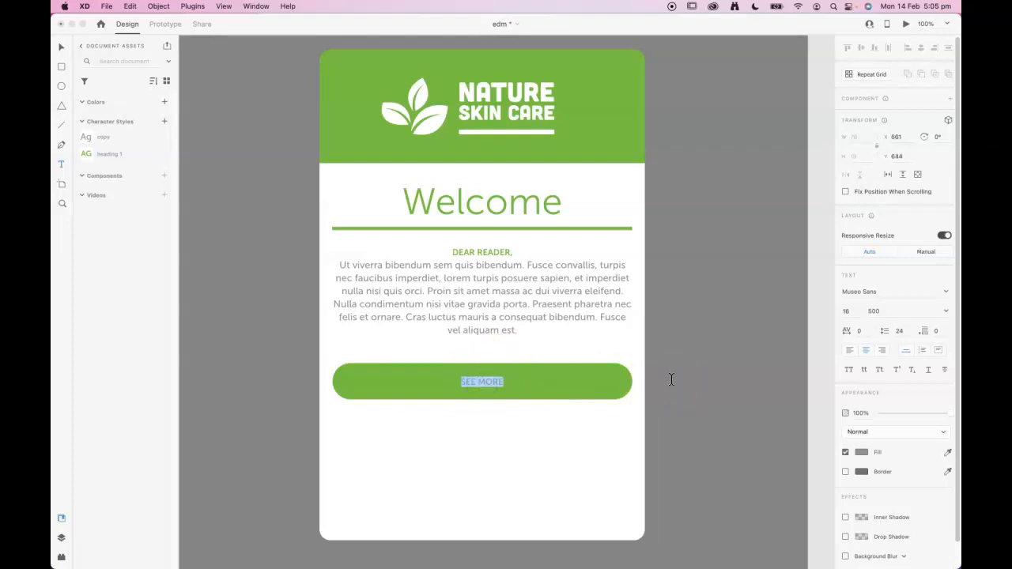
left_click(944, 311)
left_click(902, 358)
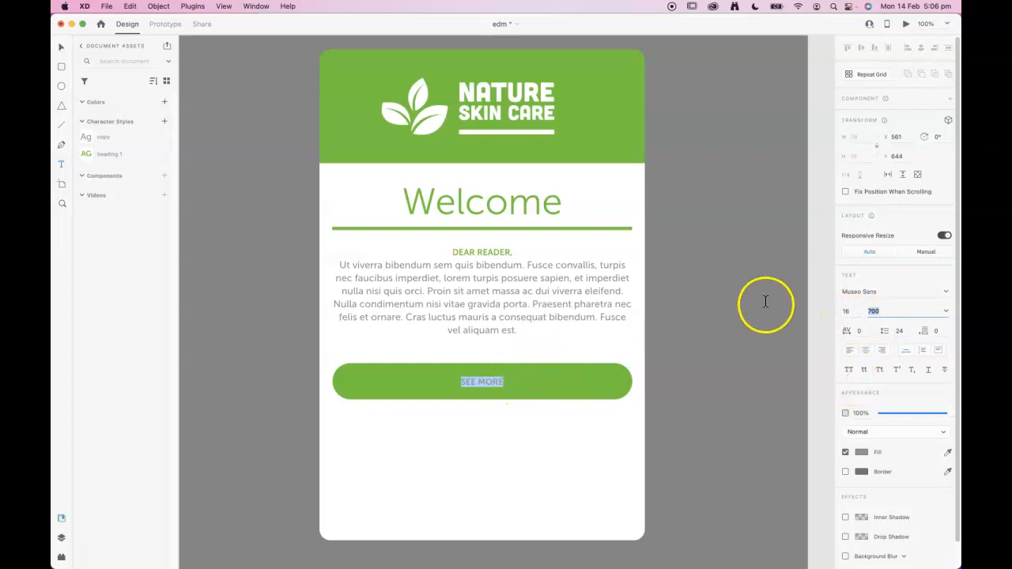
left_click(842, 311)
type("24")
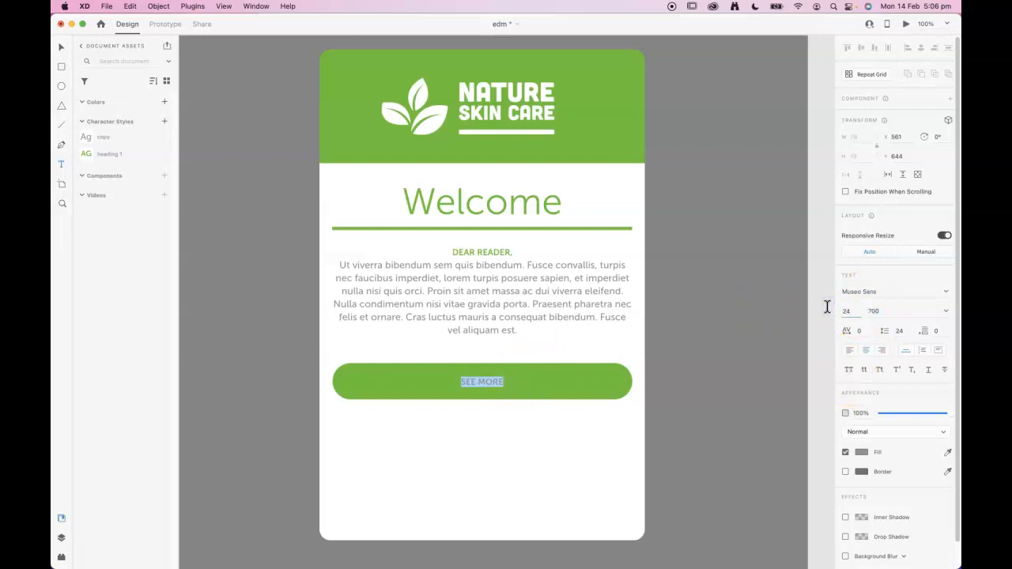
key("Tab")
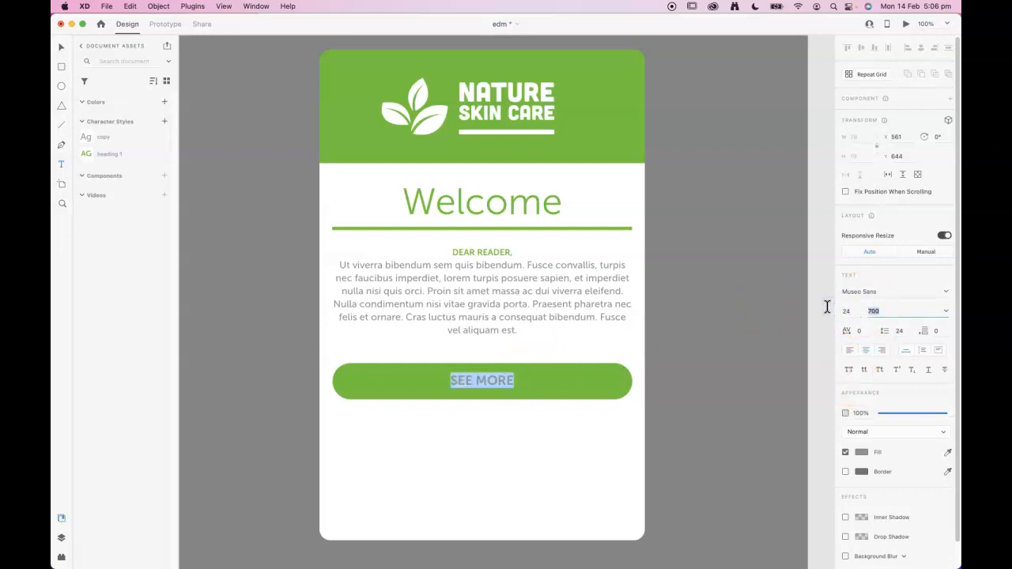
Fill the SEE MORE text with white #FFFFFF and nudge it down to Y 638 so it sits centred in the button
left_click(860, 452)
left_click_drag(751, 405, 713, 362)
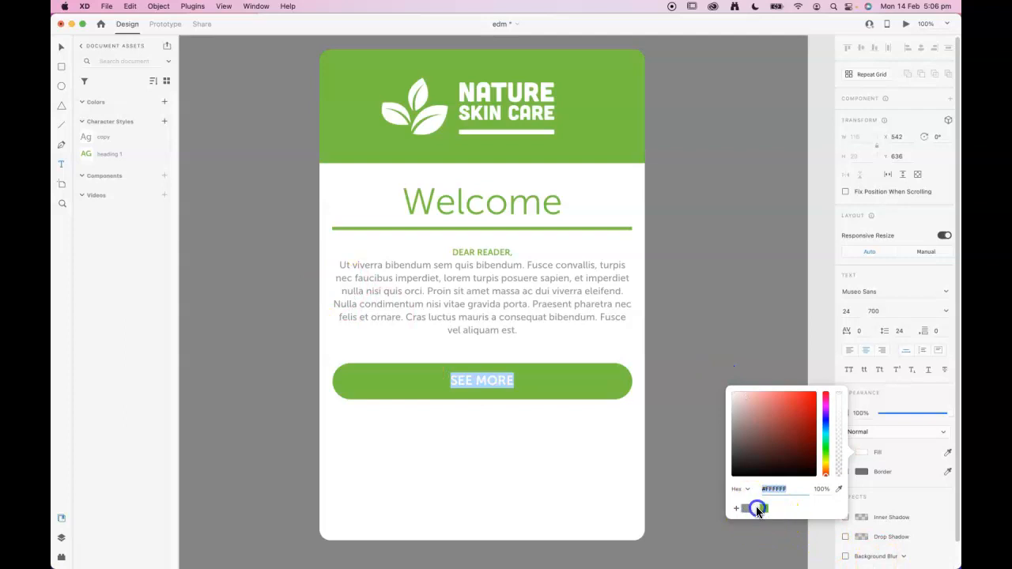
left_click(61, 46)
left_click(191, 207)
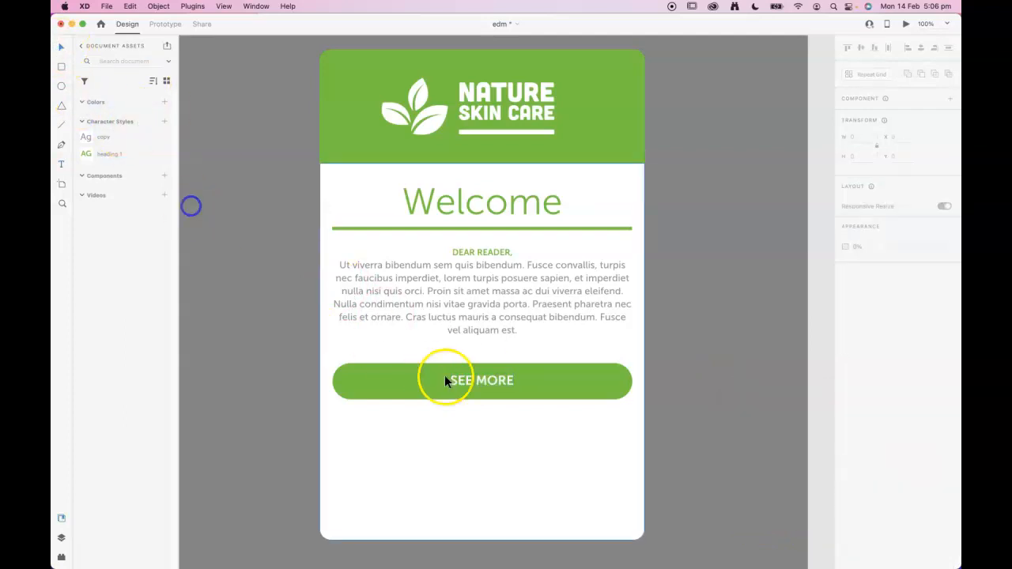
mouse_move(500, 382)
left_mouse_down()
mouse_move(486, 384)
mouse_move(500, 378)
mouse_move(499, 386)
left_mouse_up()
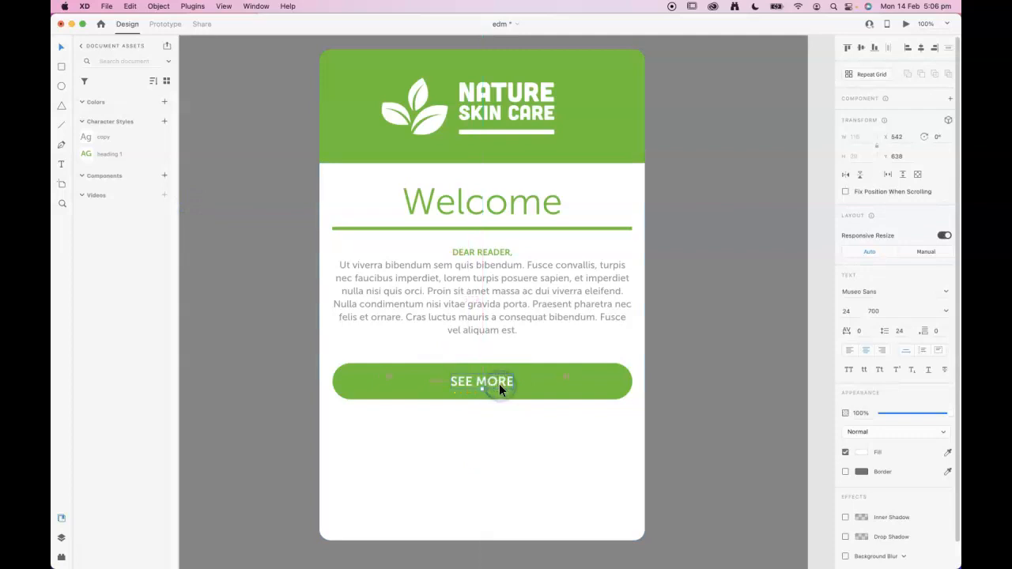
left_click(692, 376)
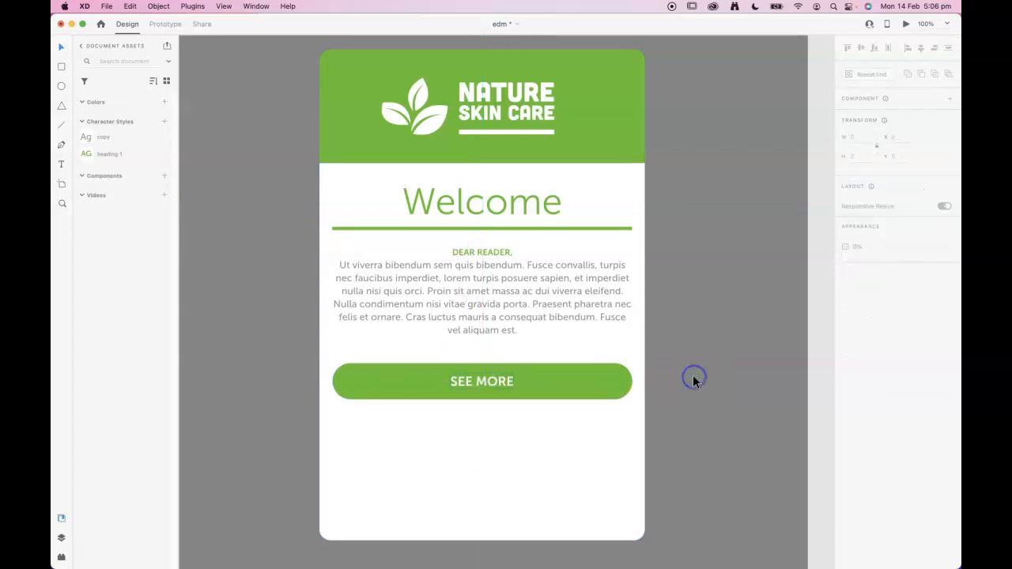
Turn the green button shape and its SEE MORE text together into a component named "button"
left_click(550, 384)
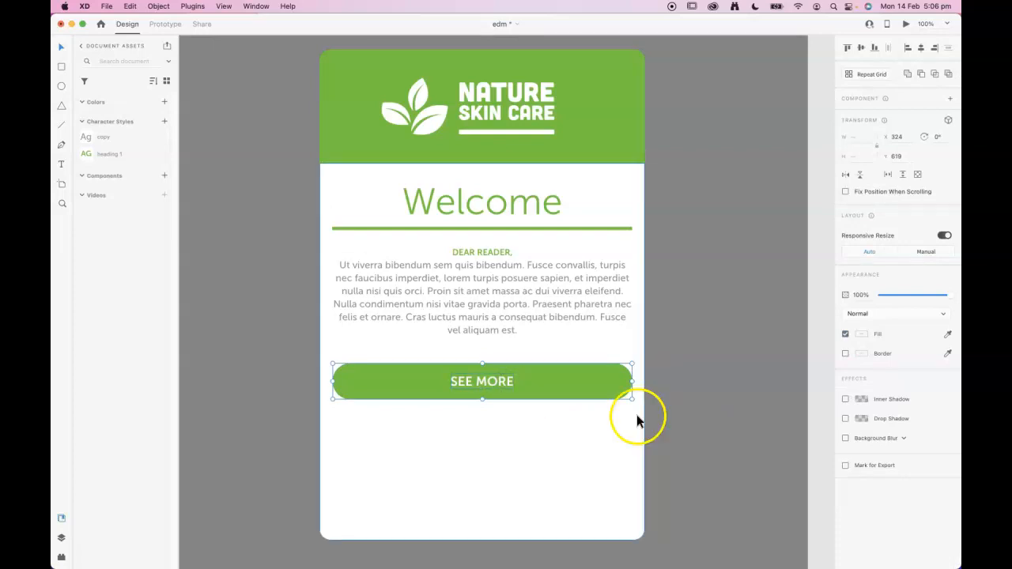
left_click(704, 345)
left_click(504, 437)
left_click(514, 395)
left_click(639, 387)
left_click(574, 387)
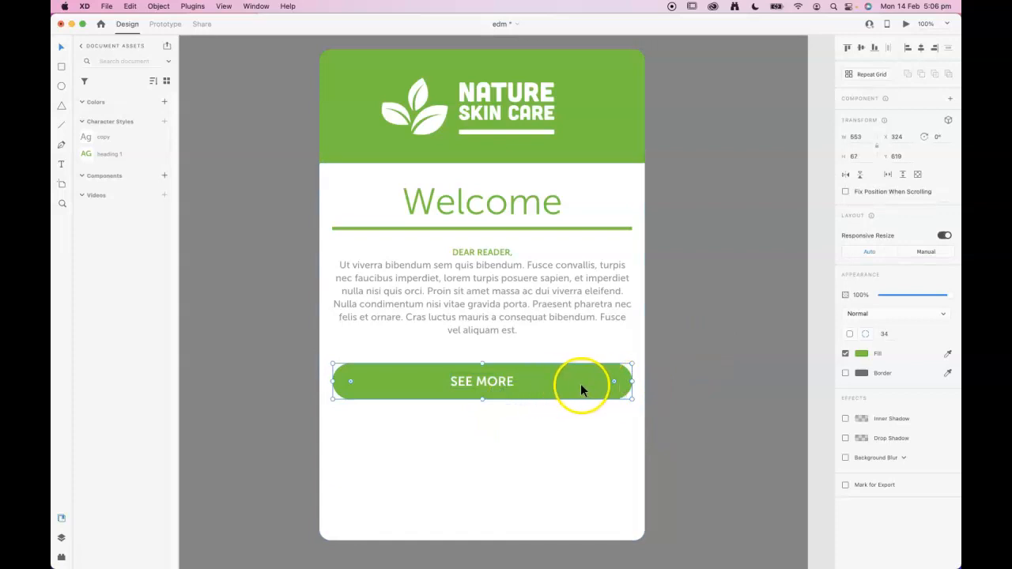
left_click(504, 383)
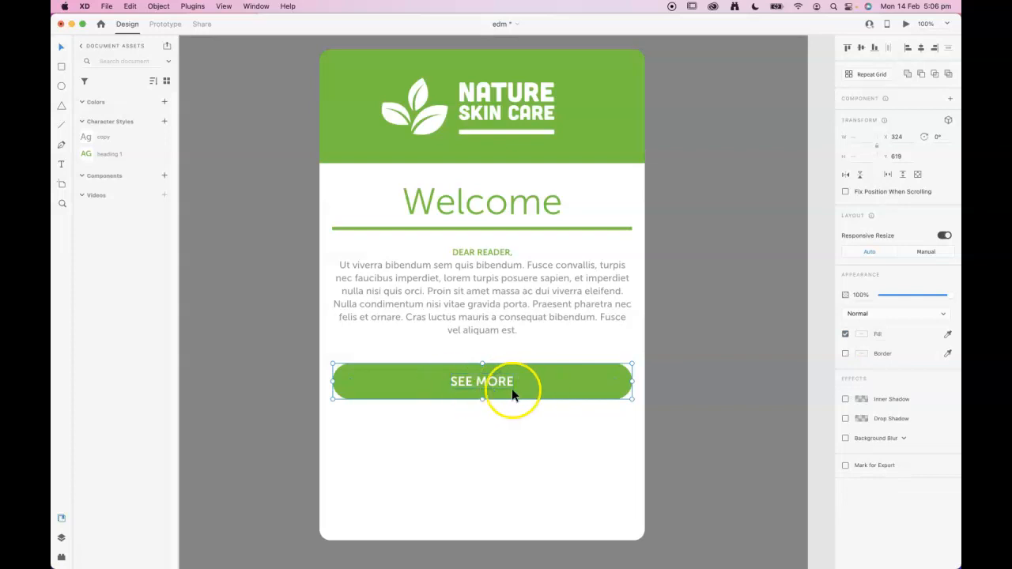
left_click(164, 177)
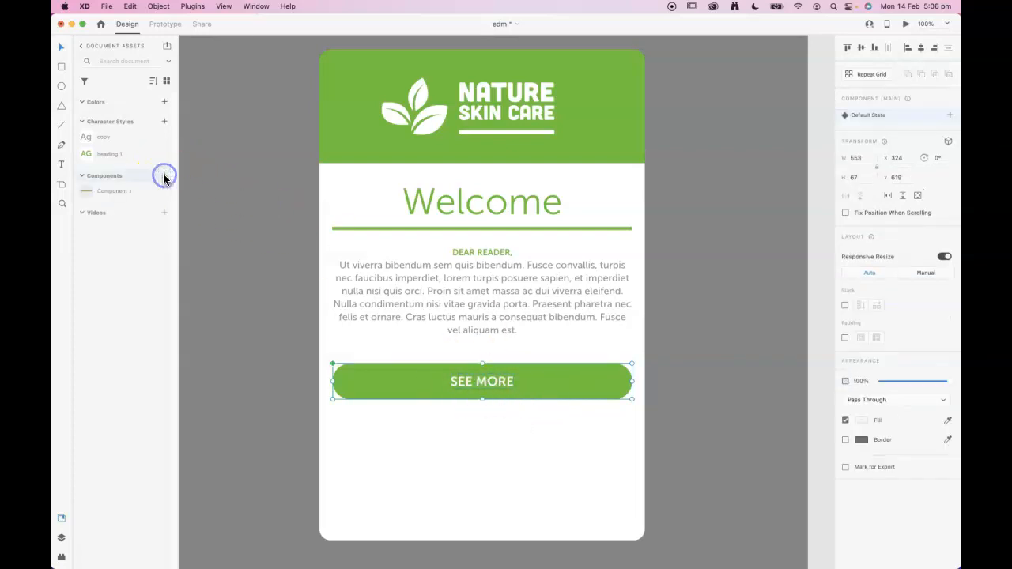
double_click(112, 192)
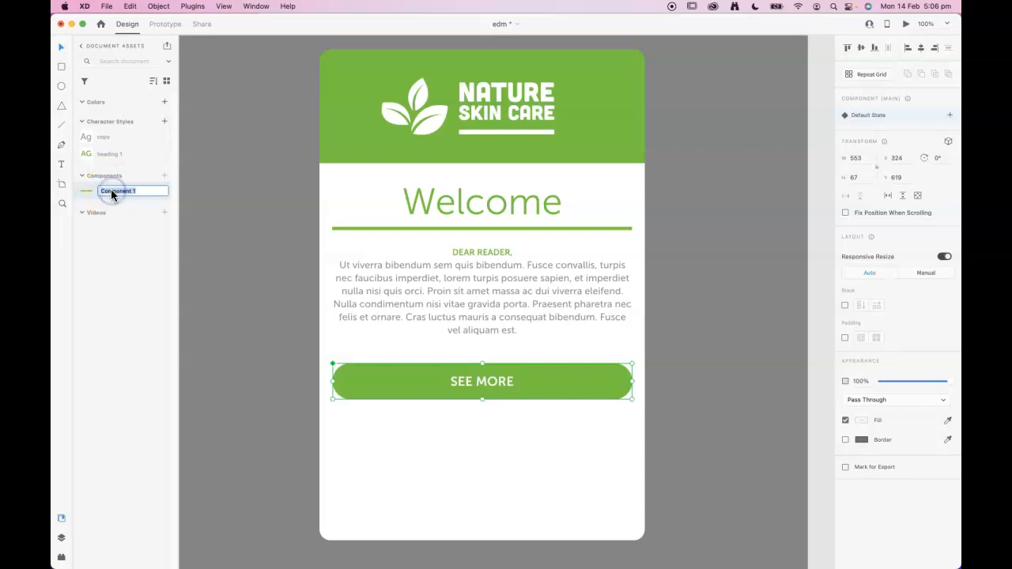
type("button")
left_click(135, 277)
Try out the button component by placing a second instance at about Y 752 below the first, and delete that instance
left_click_drag(99, 193, 481, 461)
left_click_drag(713, 476, 576, 457)
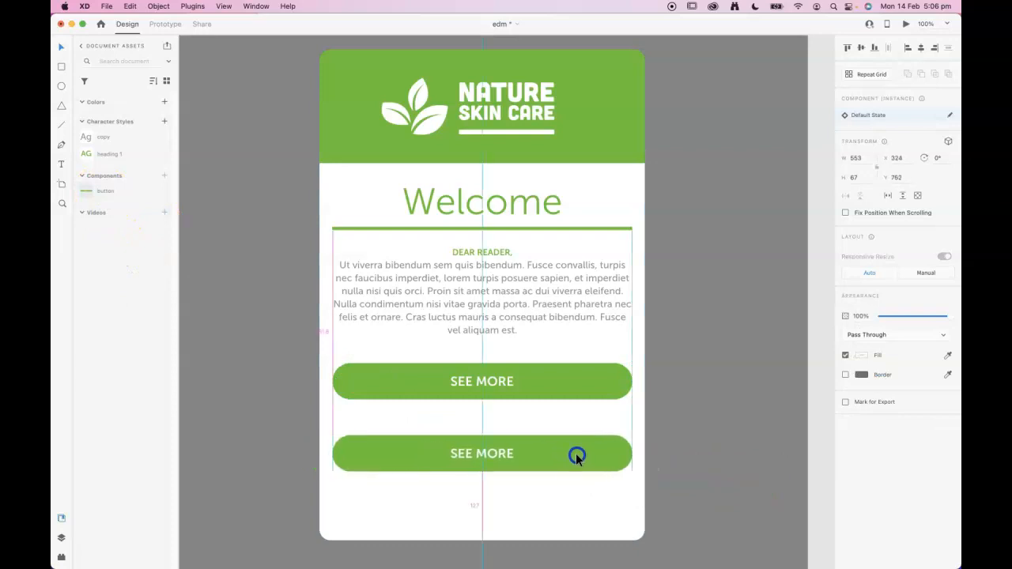
left_click(798, 471)
left_click(549, 453)
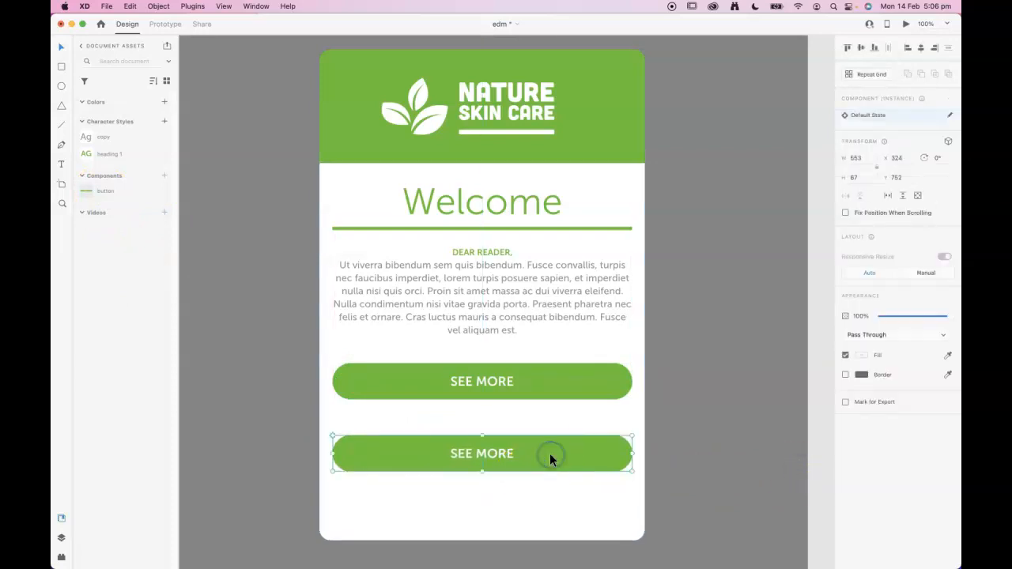
key("Delete")
Move the SEE MORE button up to Y 604 so its gap to the paragraph matches the gap above the greeting
left_click_drag(603, 387, 581, 372)
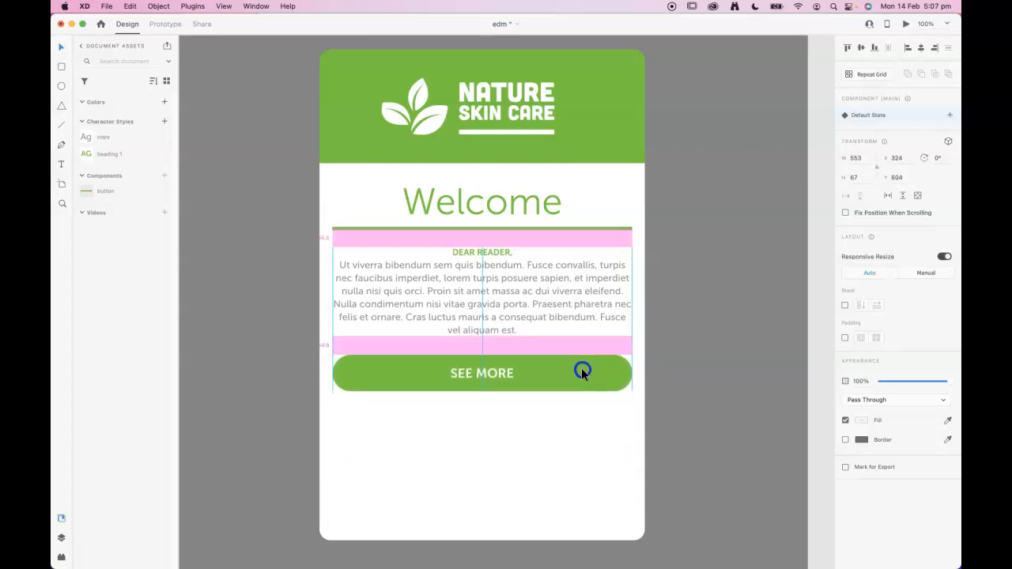
left_click_drag(581, 369, 581, 370)
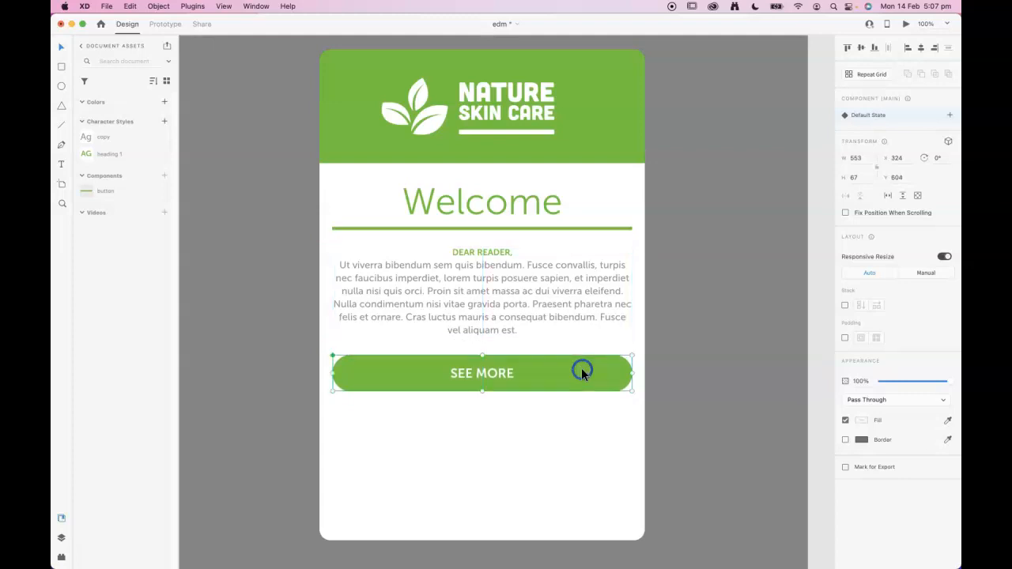
left_click(725, 392)
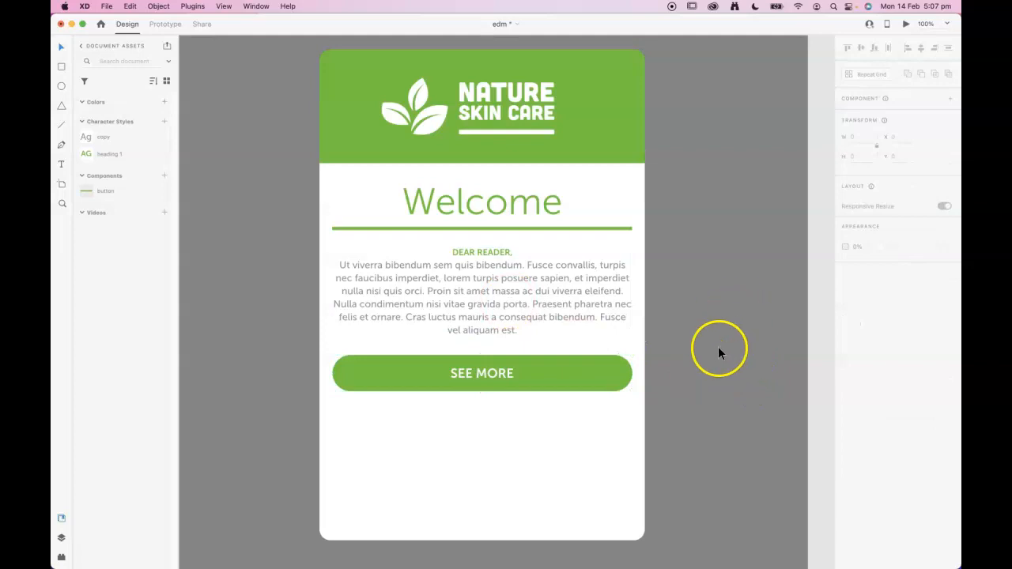
Extend the EDM artboard downward to a height of about 1492, keeping its width at 1200
scroll(719, 352, "down", 3)
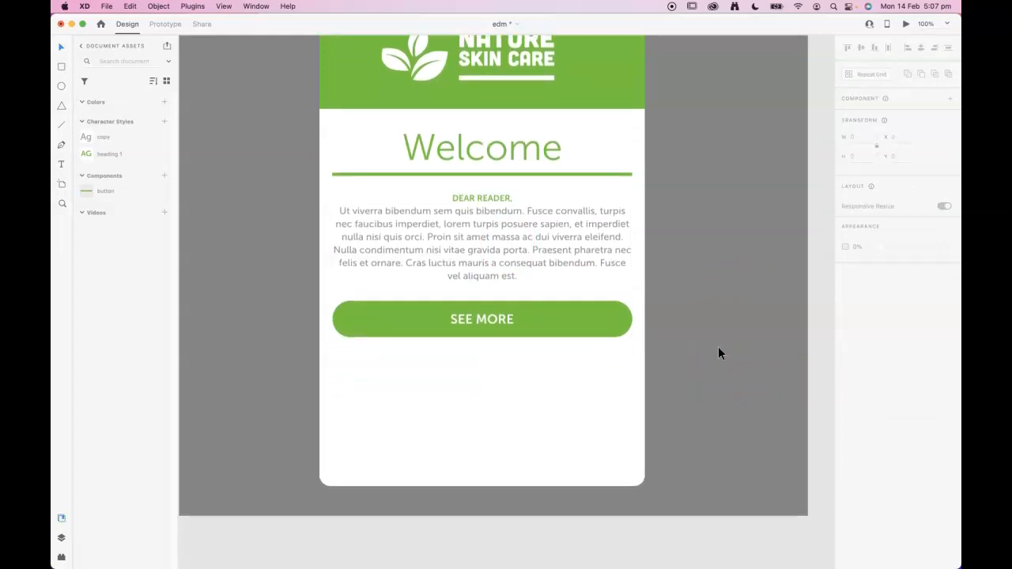
key("super+minus")
left_click(776, 315)
left_click(339, 130)
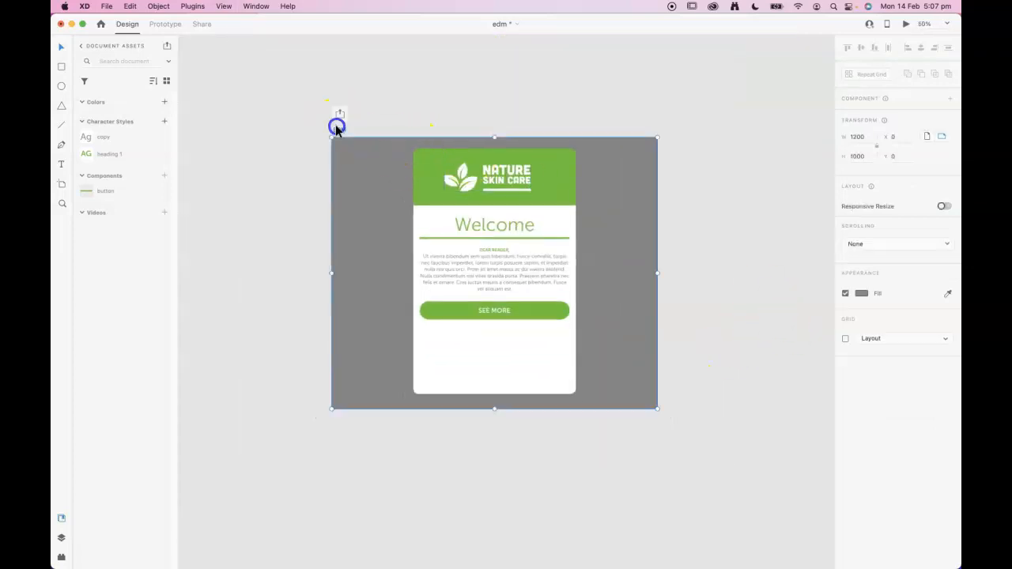
left_click(244, 81)
left_click(337, 129)
left_click(338, 130)
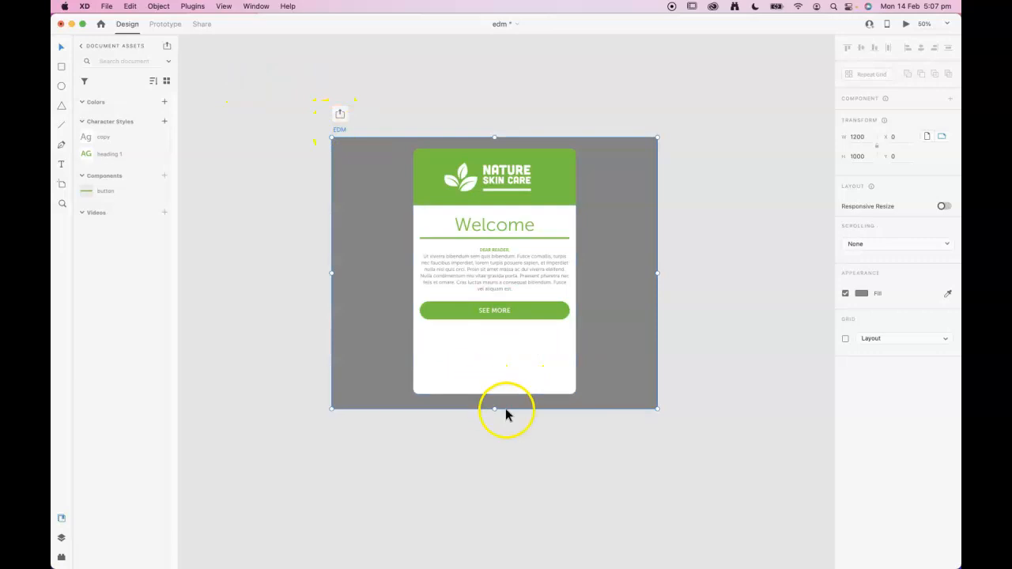
left_click_drag(495, 410, 519, 543)
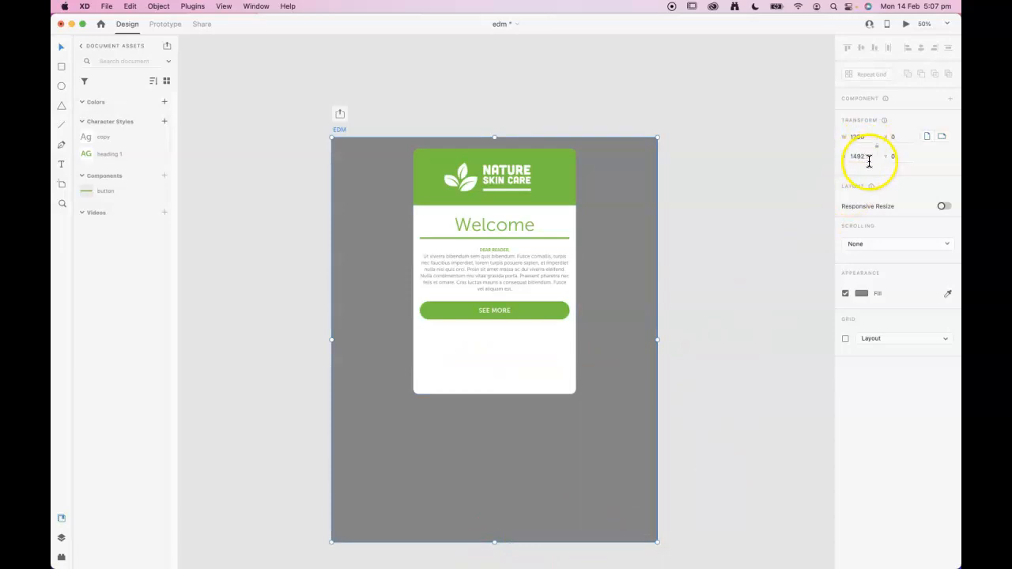
Stretch the white content panel's lower edge down to just above the bottom of the extended artboard and deselect it
left_click(514, 390)
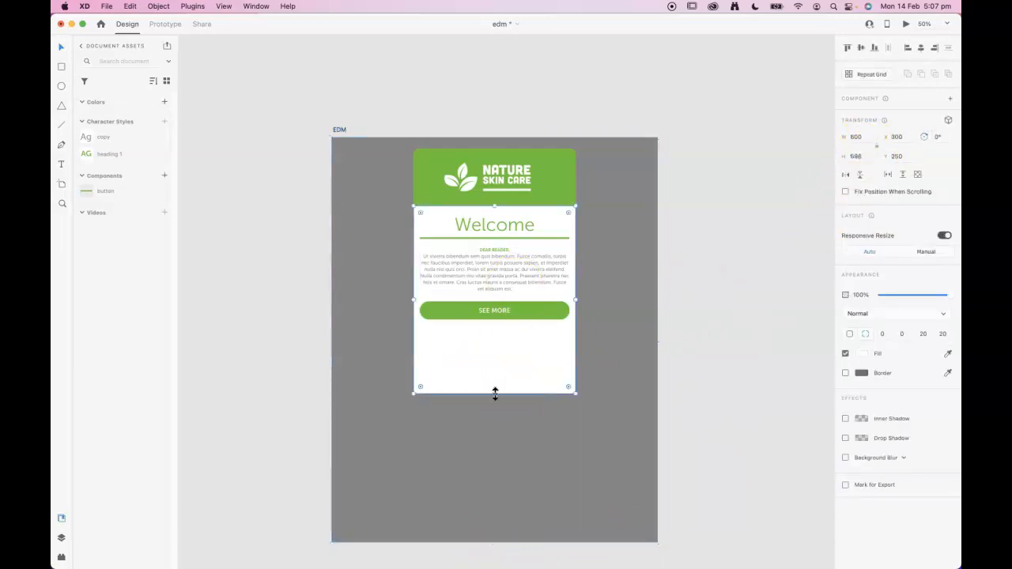
left_click_drag(493, 394, 506, 492)
left_click(731, 398)
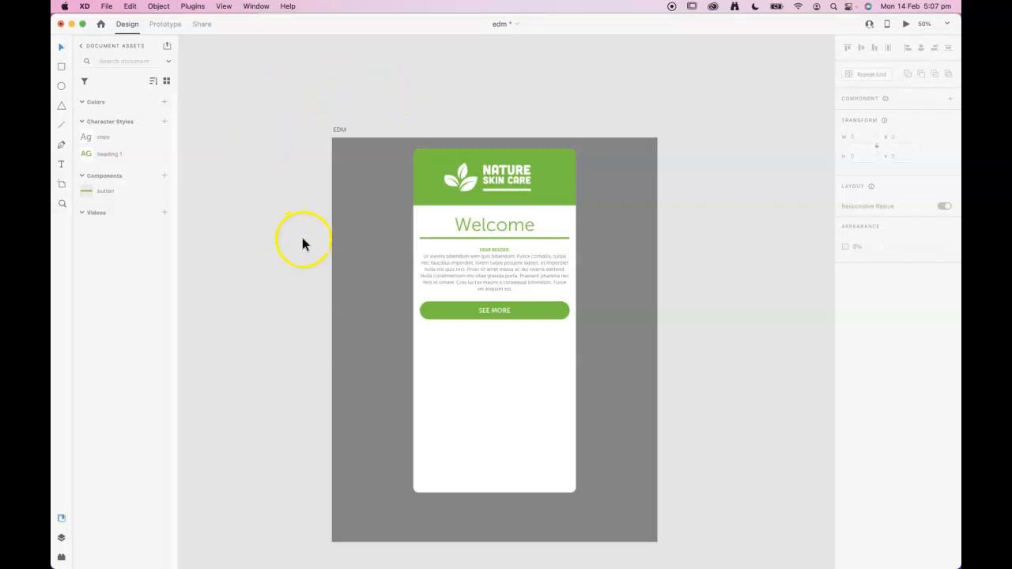
Draw a borderless white rectangle 553 wide and 303 high below the SEE MORE button, at X 324, Y 706
left_click(61, 70)
mouse_move(419, 339)
left_mouse_down()
mouse_move(461, 384)
mouse_move(570, 414)
left_mouse_up()
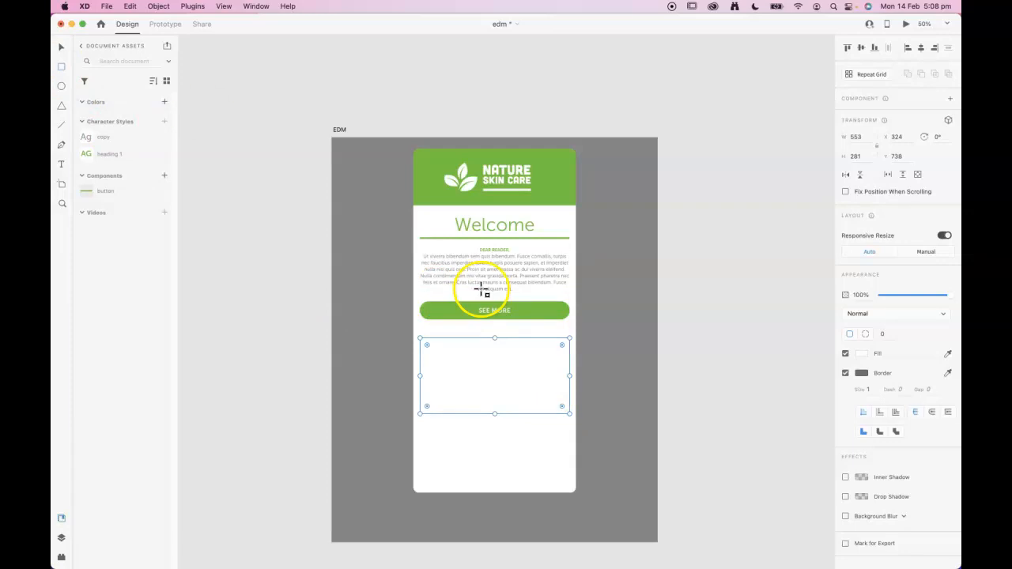
left_click_drag(494, 339, 495, 332)
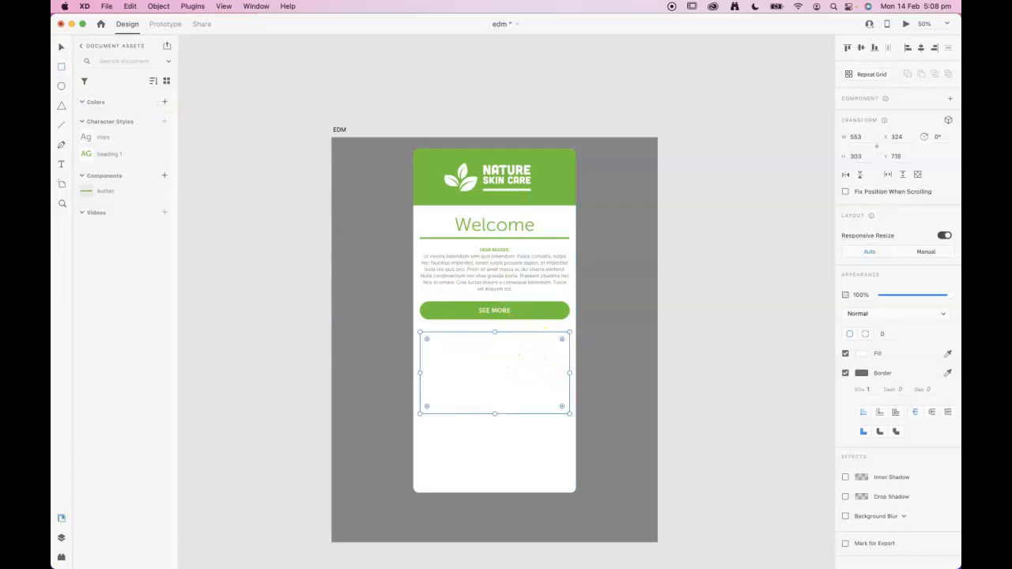
left_click(61, 46)
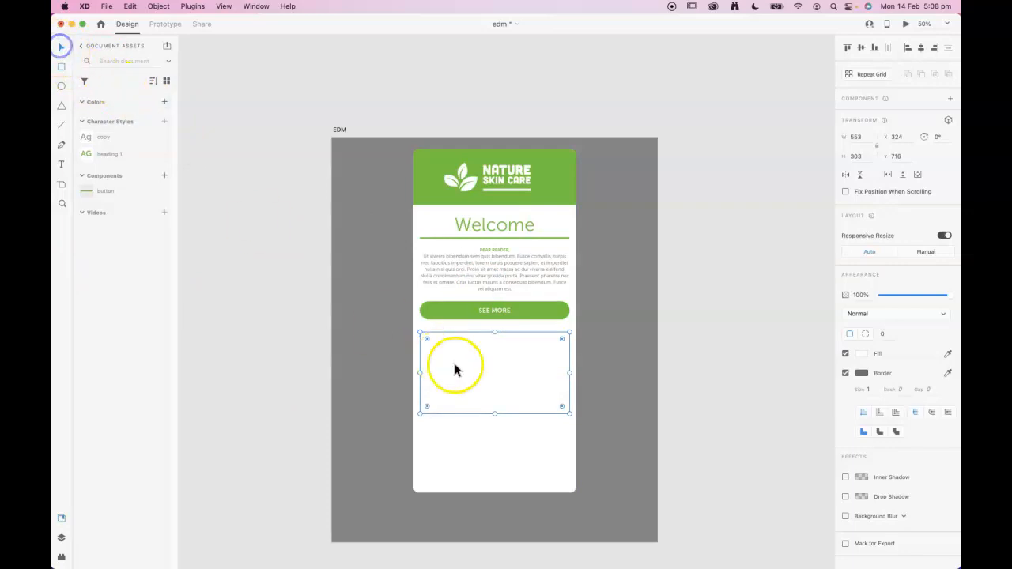
left_click_drag(455, 369, 468, 371)
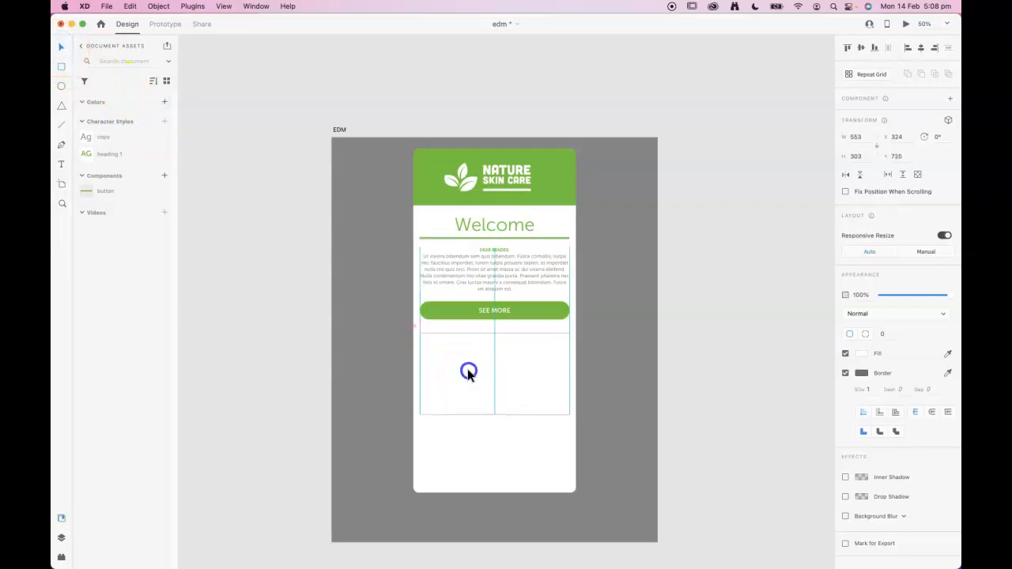
left_click(468, 371)
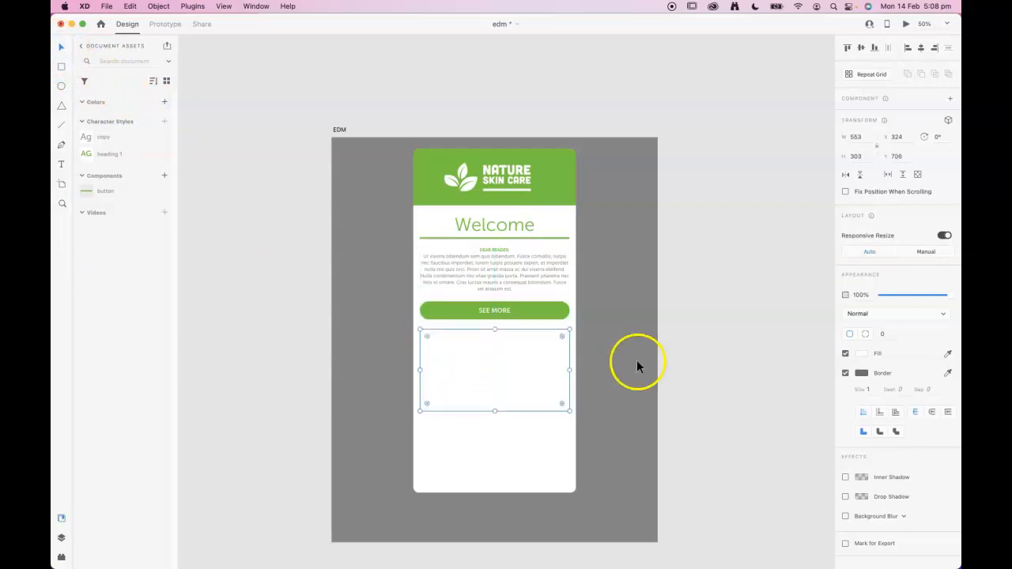
left_click(845, 373)
left_click(505, 363)
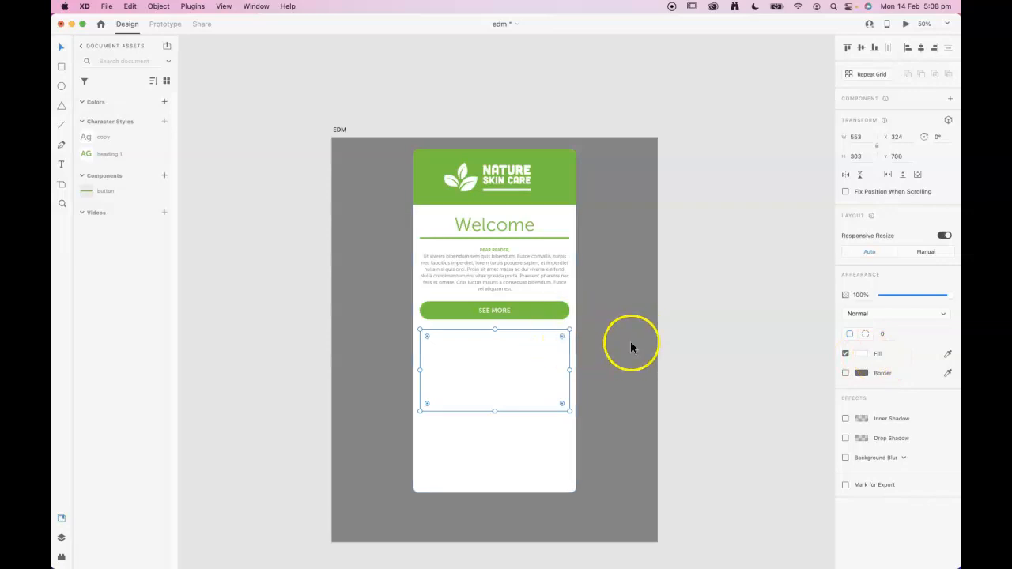
Narrow the edm window to expose the desktop, minimise the edm-01 window, and fill the new rectangle with the desktop's avocado face-mask JPG
left_click_drag(959, 566, 833, 553)
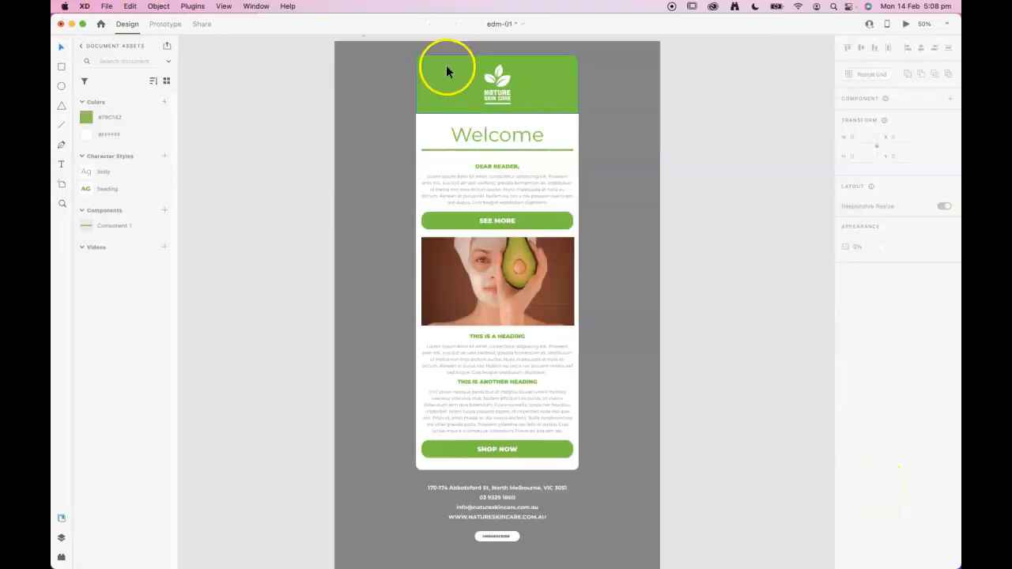
left_click(71, 24)
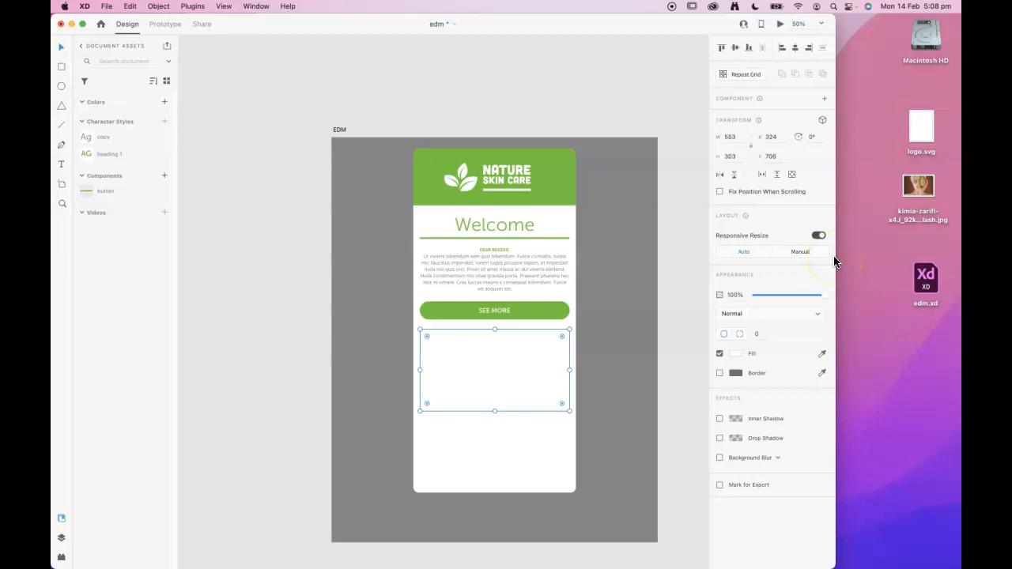
left_click(106, 7)
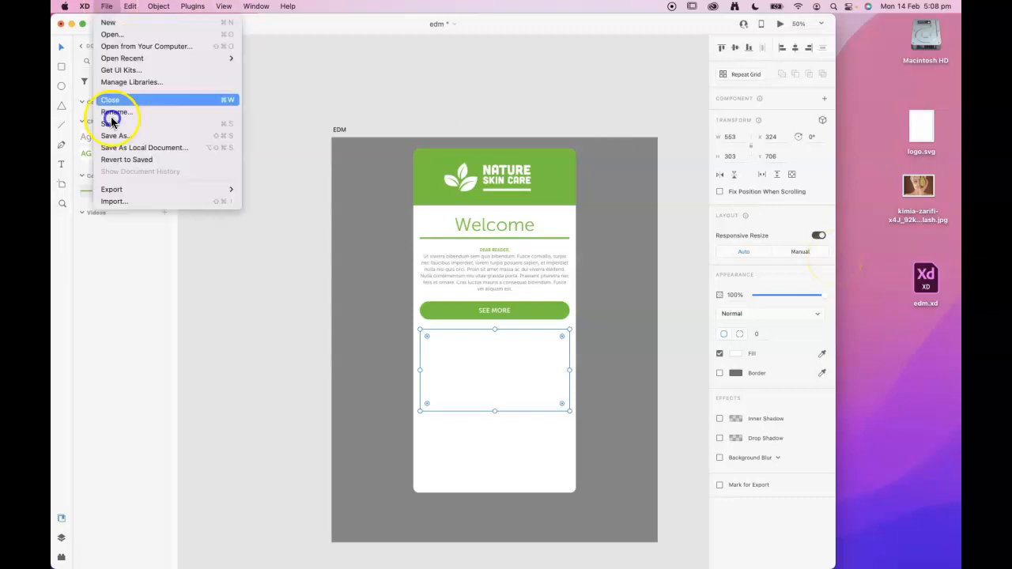
left_click(107, 7)
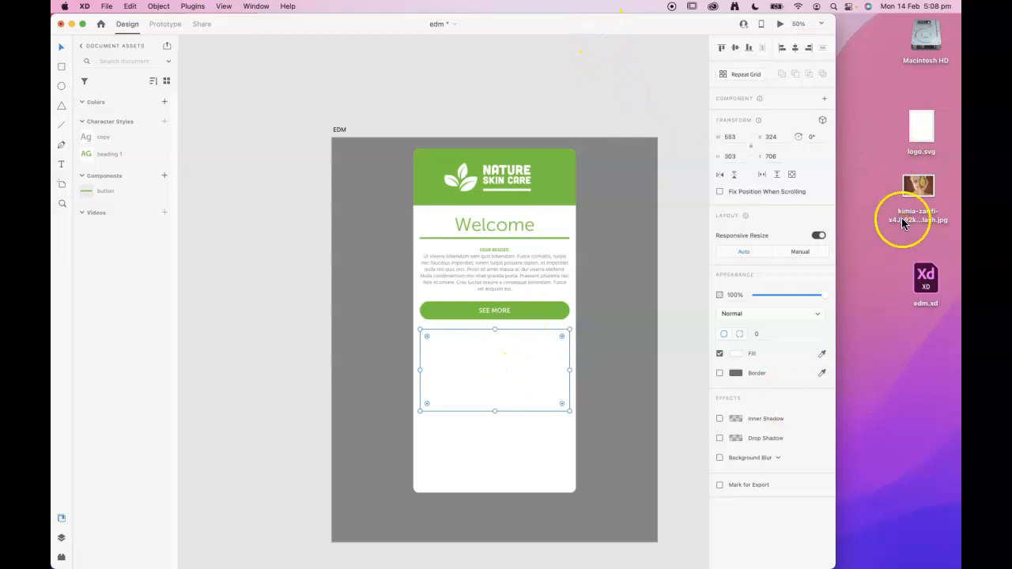
left_click_drag(923, 192, 496, 362)
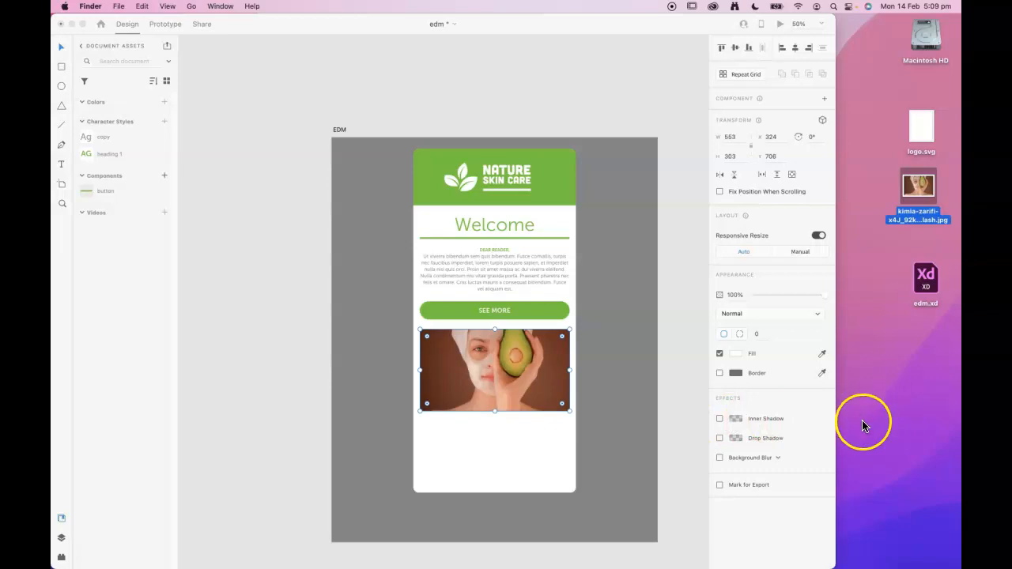
left_click(929, 415)
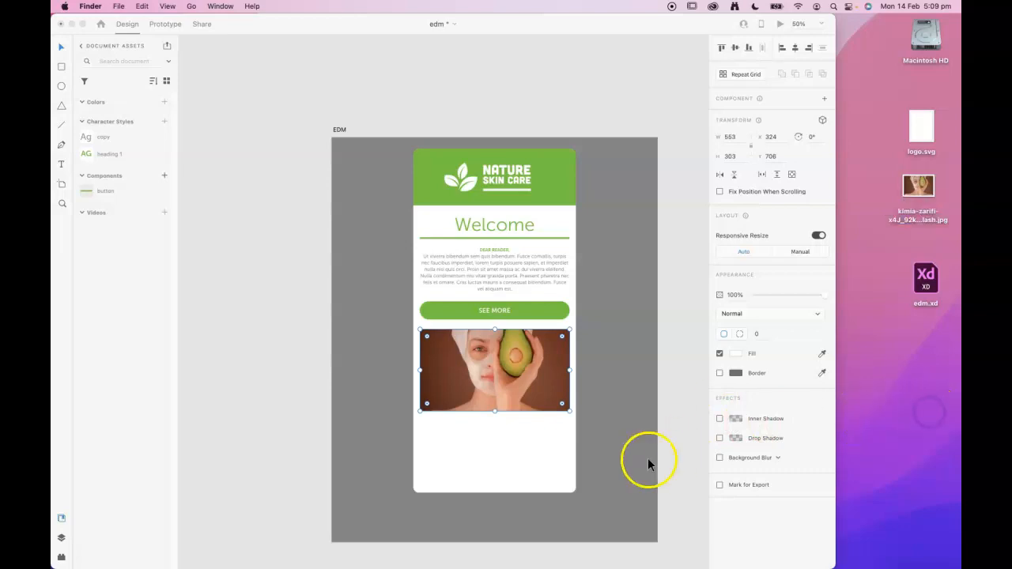
Stretch the white content panel's lower edge down to a panel height of 1199 and deselect it
scroll(582, 464, "down", 3)
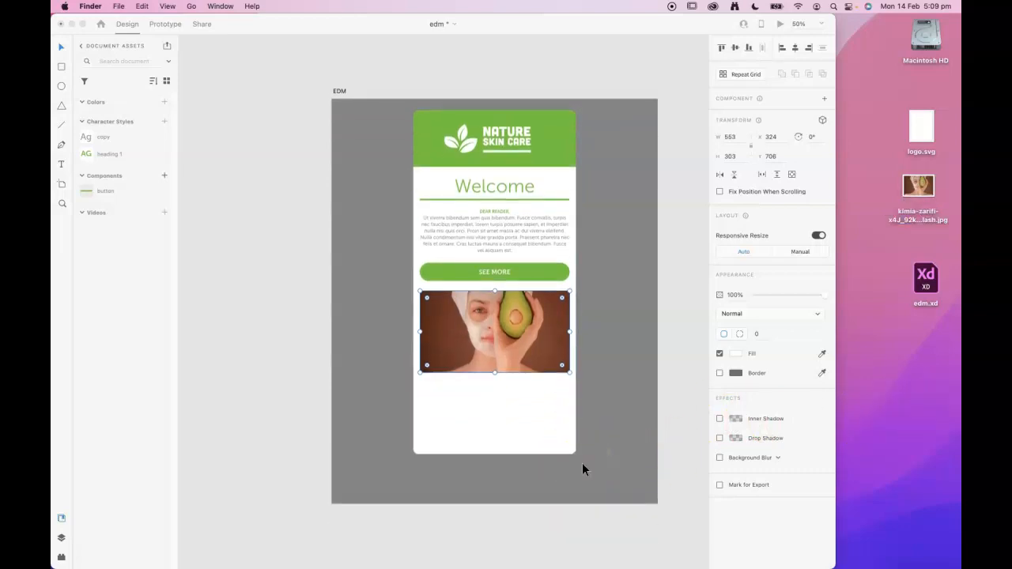
scroll(582, 463, "down", 4)
left_click(515, 387)
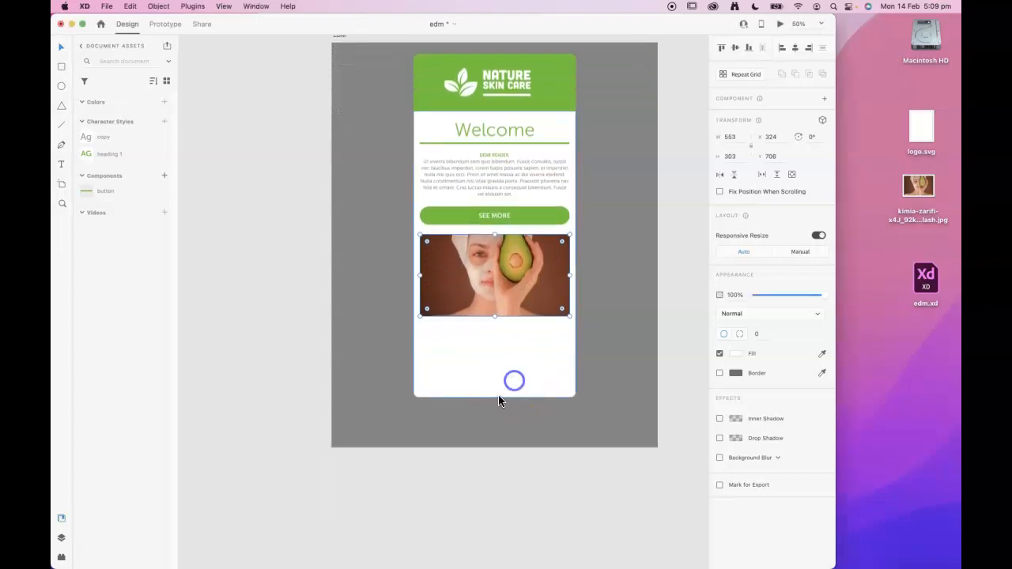
left_click(494, 397)
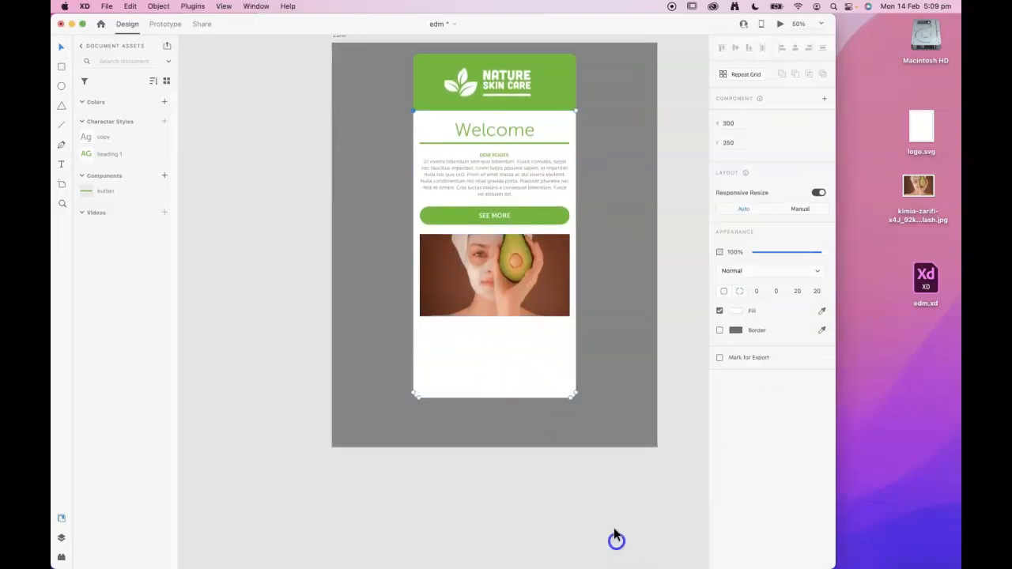
left_click(507, 366)
left_click_drag(495, 397, 497, 436)
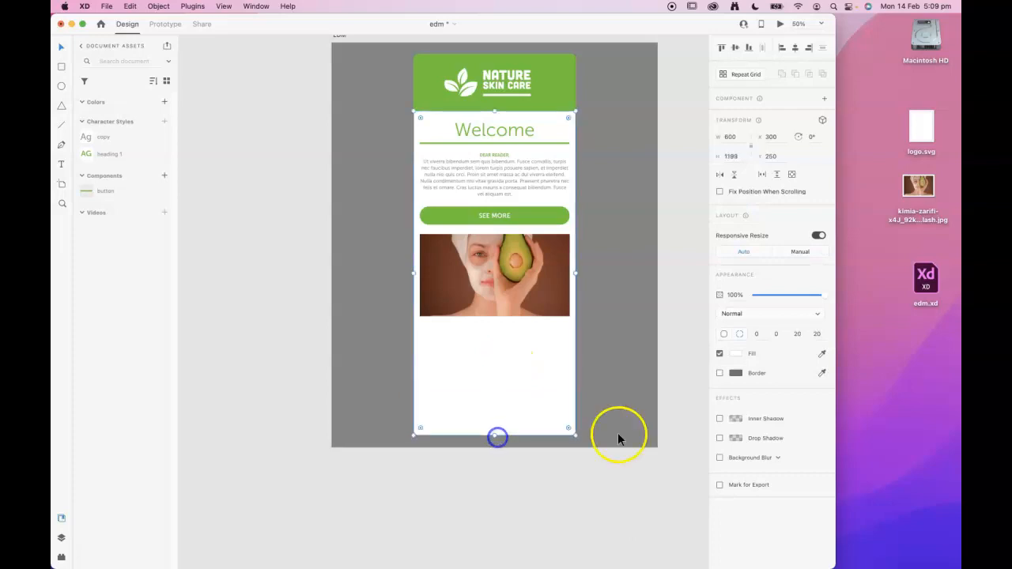
left_click(619, 429)
Extend the EDM artboard downward to a height of about 1693, keeping its width at 1200
scroll(379, 272, "up", 2)
scroll(379, 271, "up", 1)
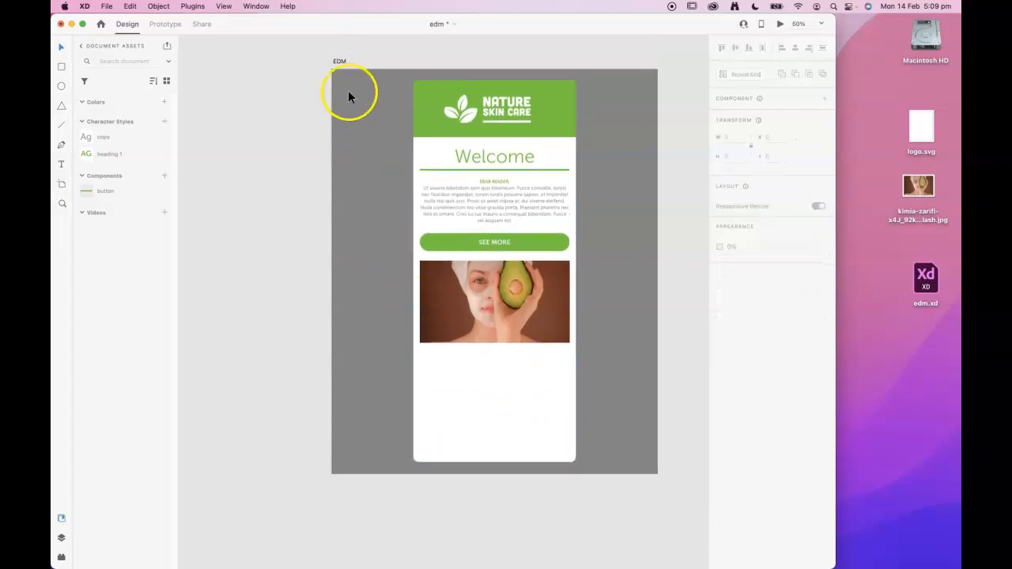
left_click(341, 62)
left_click_drag(494, 475, 501, 528)
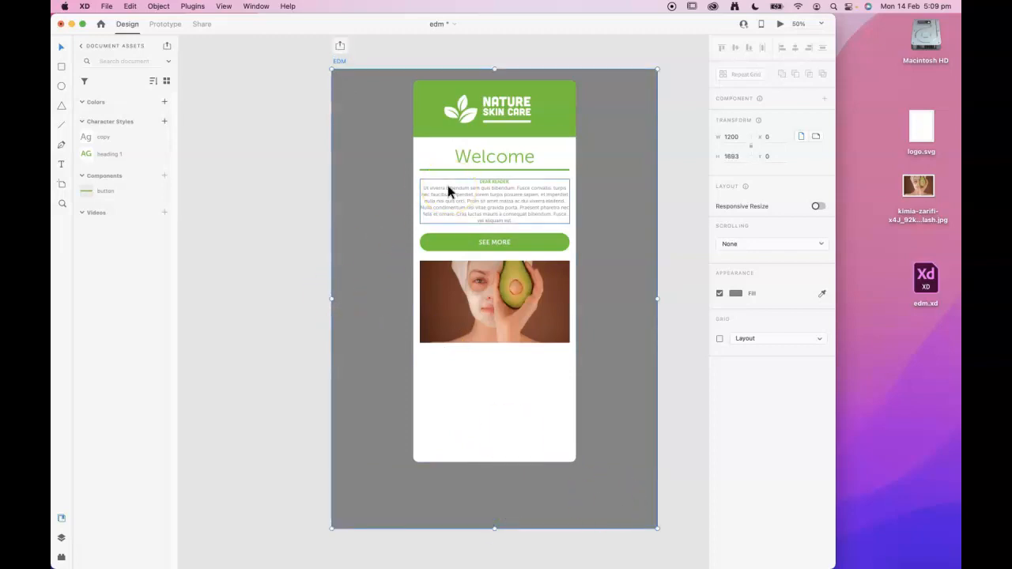
Duplicate the greeting text block below the photo at Y 1044 and append a second copy of its greeting and paragraph inside it
left_click(497, 196)
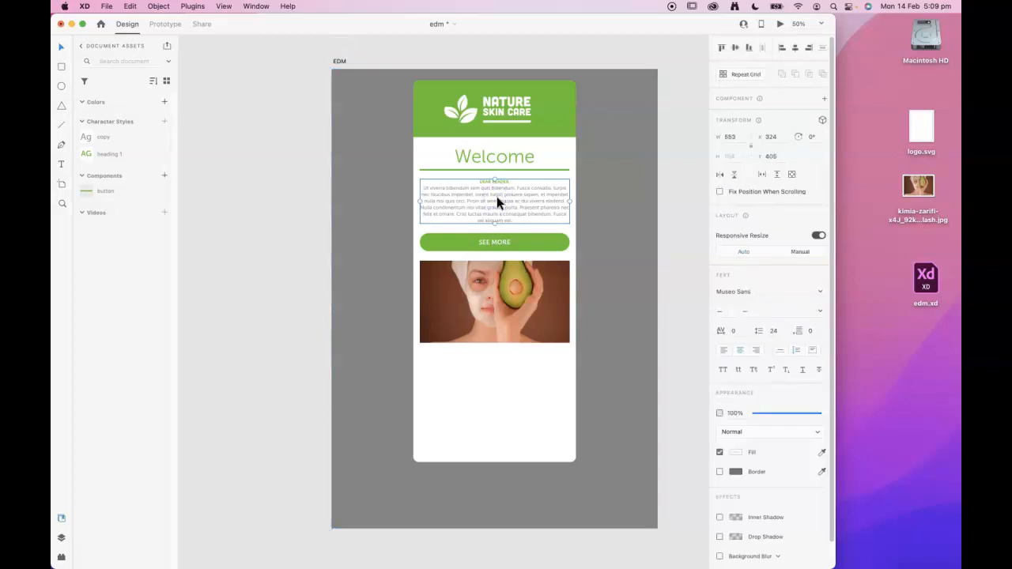
left_click_drag(497, 202, 499, 371)
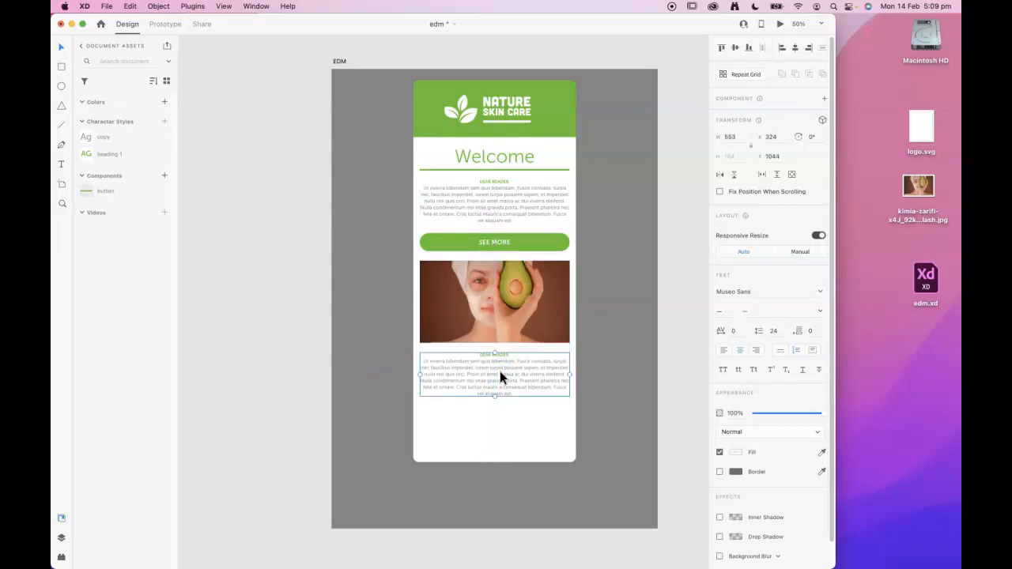
double_click(500, 371)
left_click(524, 388)
left_click_drag(519, 393, 475, 354)
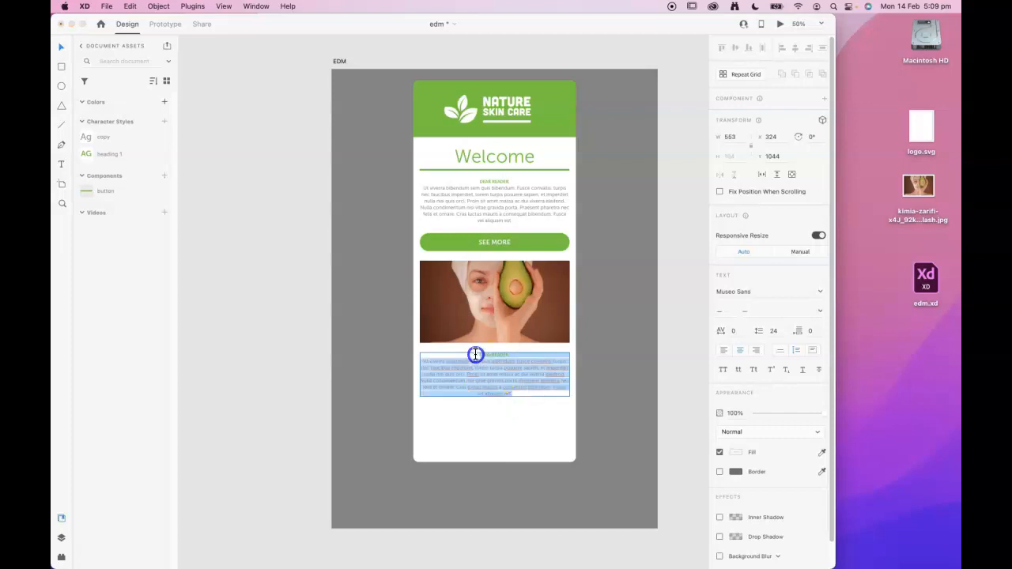
left_click(516, 391)
key("Return")
type("Dear reader, Ut viverra bibendum sem quis bibendum. Fusce convallis, turpis nec faucibus imperdiet, lorem turpis posuere sapien, et imperdiet nulla nisi quis orci. Proin sit amet massa ac dui viverra eleifend. Nulla condimentum nisi vitae gravida porta. Praesent pharetra nec felis et ornare. Cras luctus mauris a consequat bibendum. Fusce vel aliquam est.")
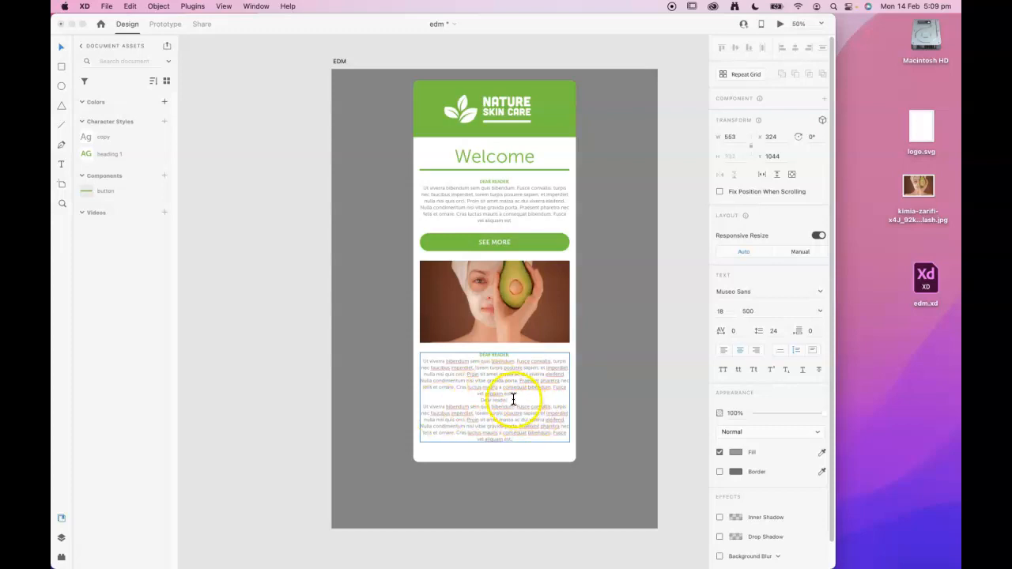
Apply the heading 1 character style to the second greeting in the lower text block and reword it as "This is a heading"
left_click_drag(510, 400, 482, 403)
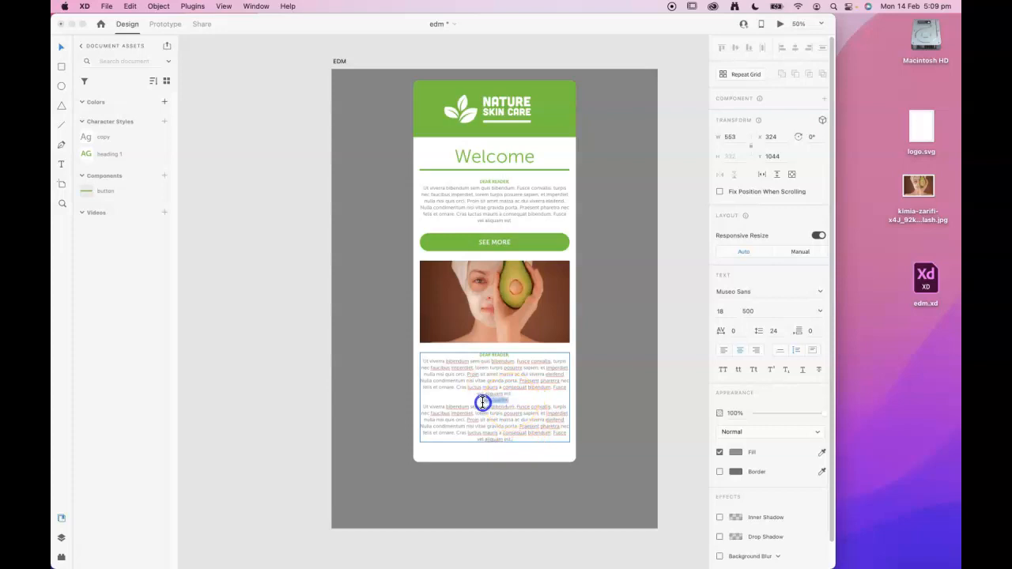
left_click(102, 154)
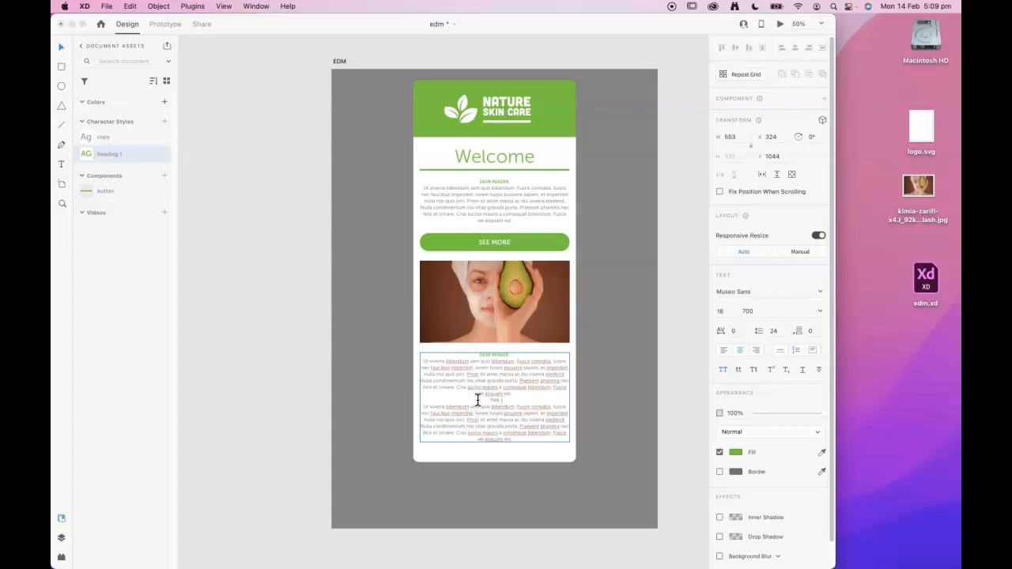
type("d")
Replace the first greeting in the lower text block with "This is a heading" and deselect the block
left_click(488, 353)
double_click(502, 356)
left_click(511, 355)
left_click_drag(513, 355, 482, 355)
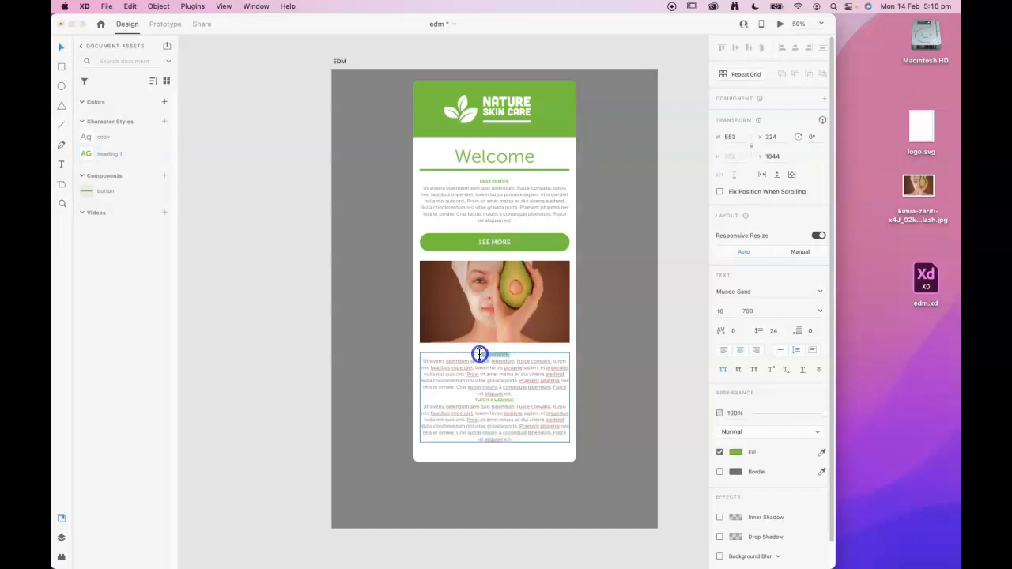
key("BackSpace")
key("Escape")
left_click(693, 491)
Edit the heading 1 character style to set its font size to 24
scroll(685, 494, "down", 2)
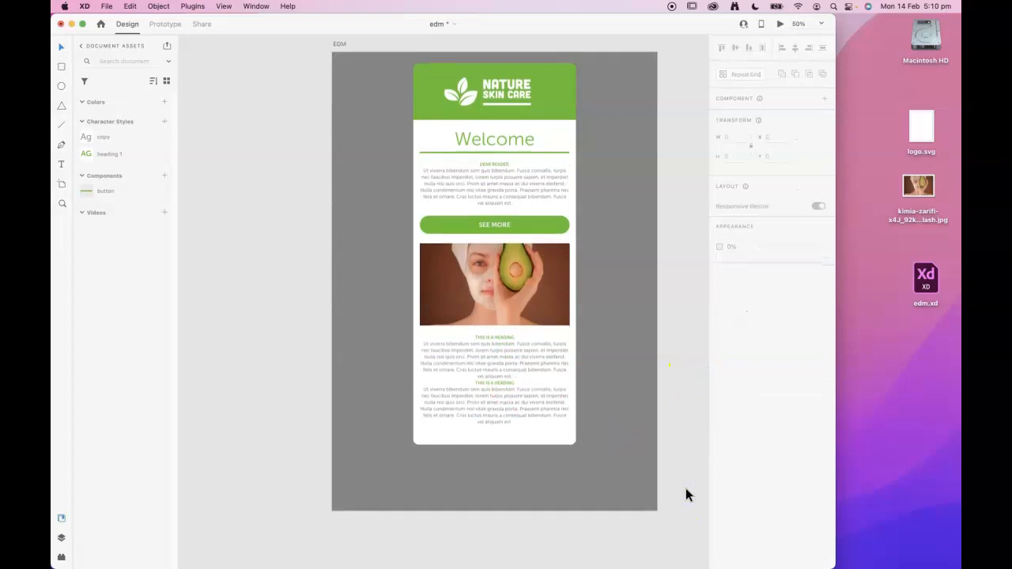
scroll(686, 488, "down", 2)
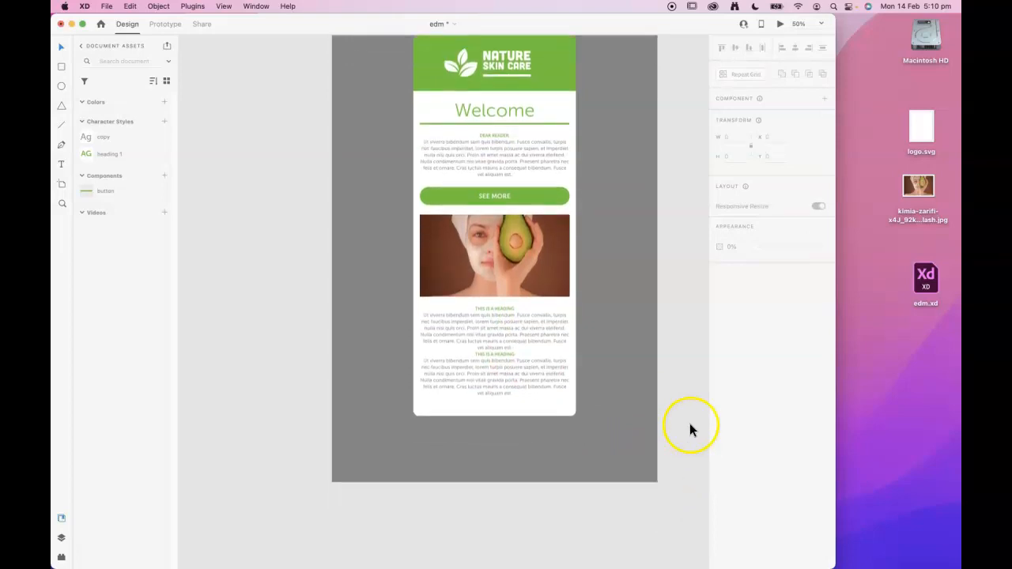
left_click(77, 546)
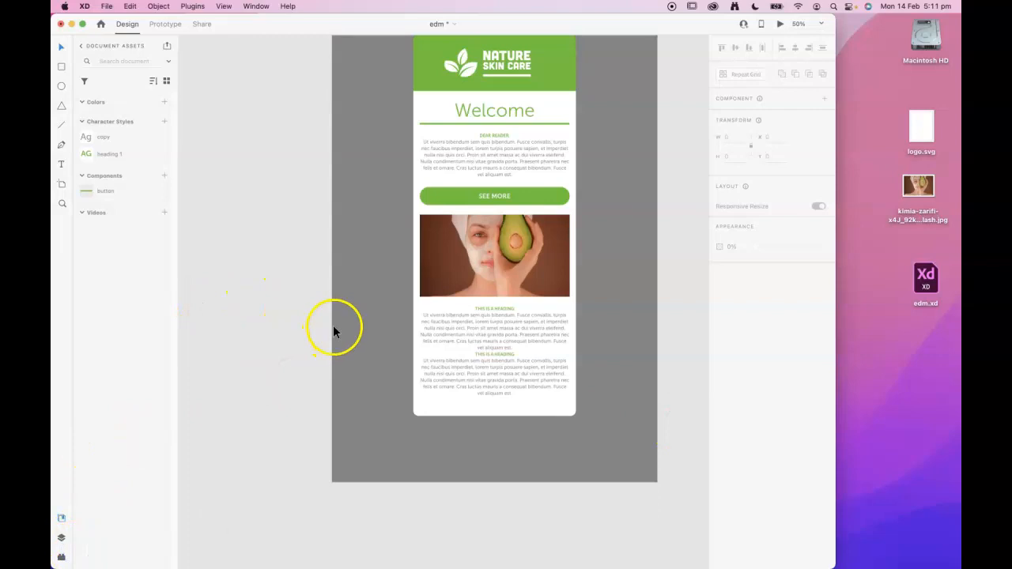
key("super+plus")
key("super+plus")
left_click_drag(594, 301, 524, 279)
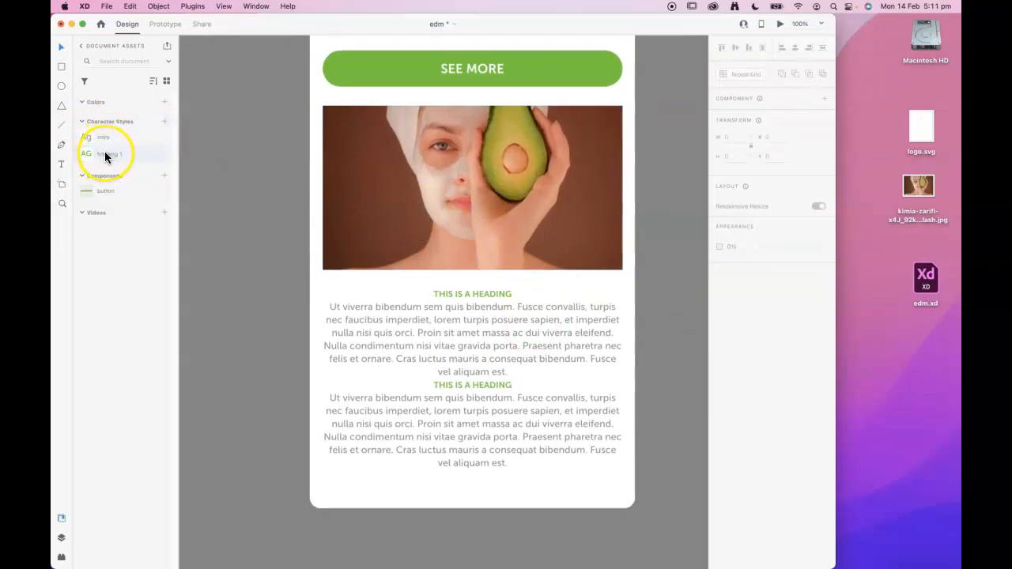
mouse_move(104, 154)
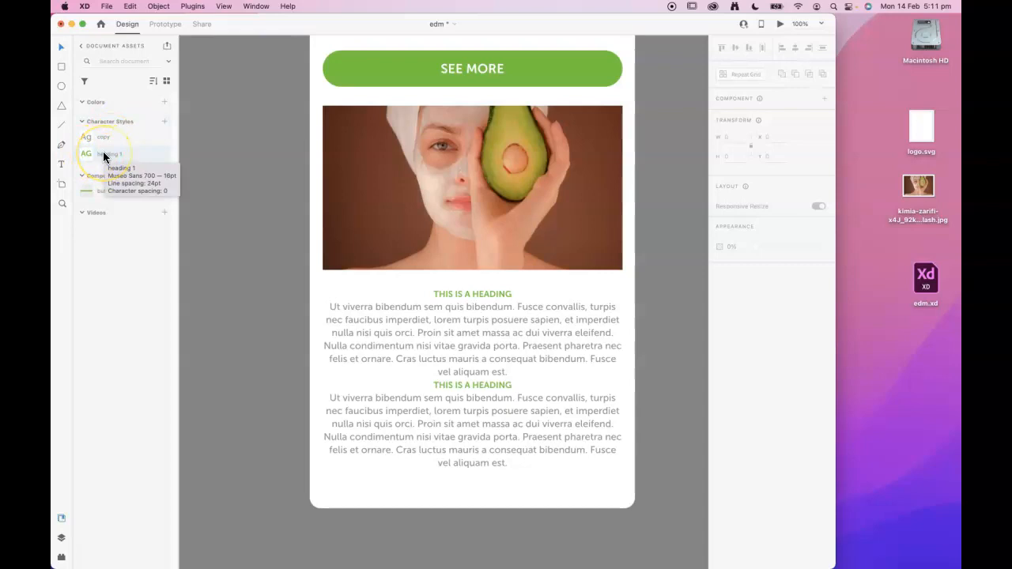
right_click(100, 155)
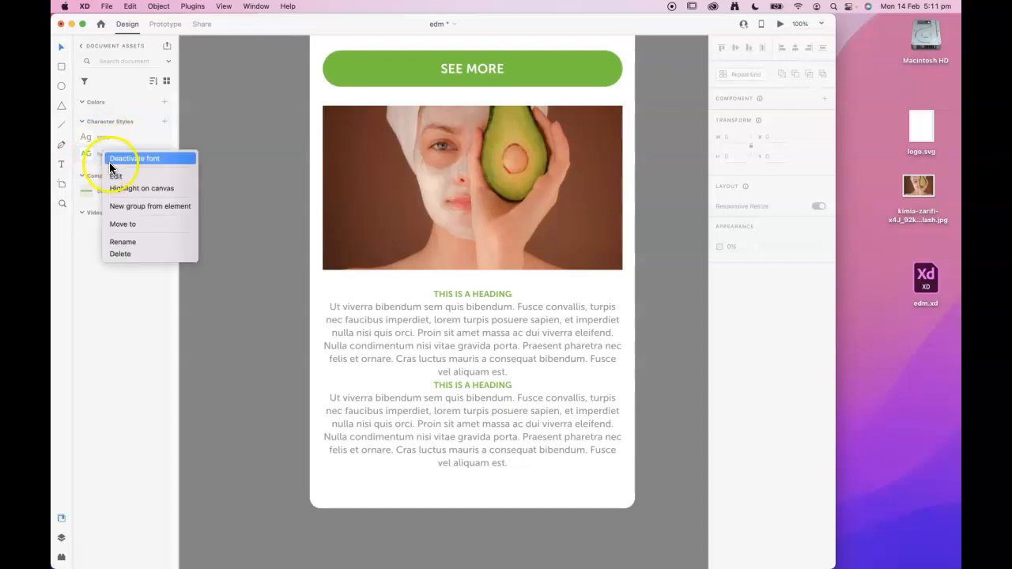
left_click(116, 177)
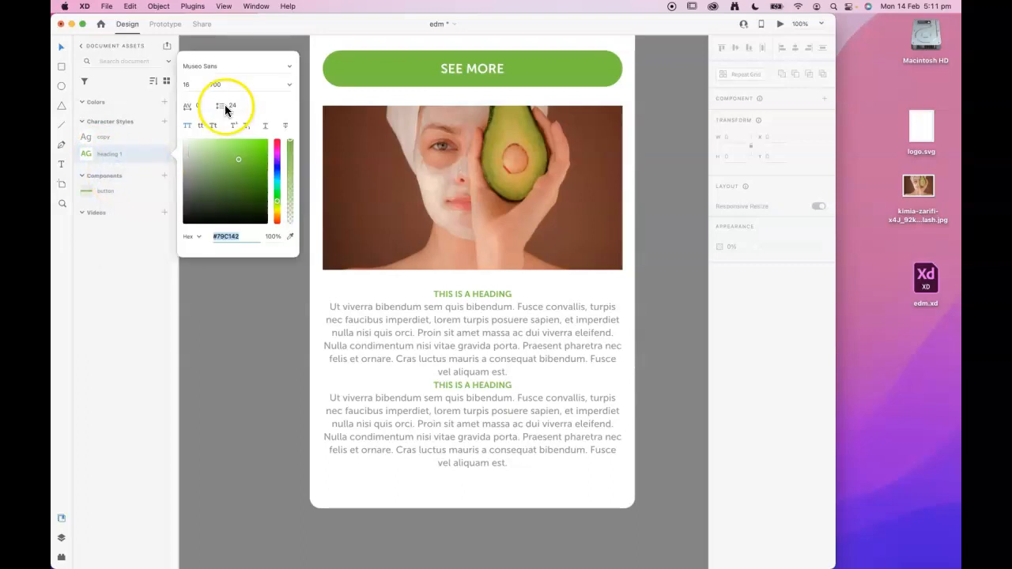
left_click(184, 85)
type("24")
Set the heading 1 character style's line spacing to 32
left_click(236, 105)
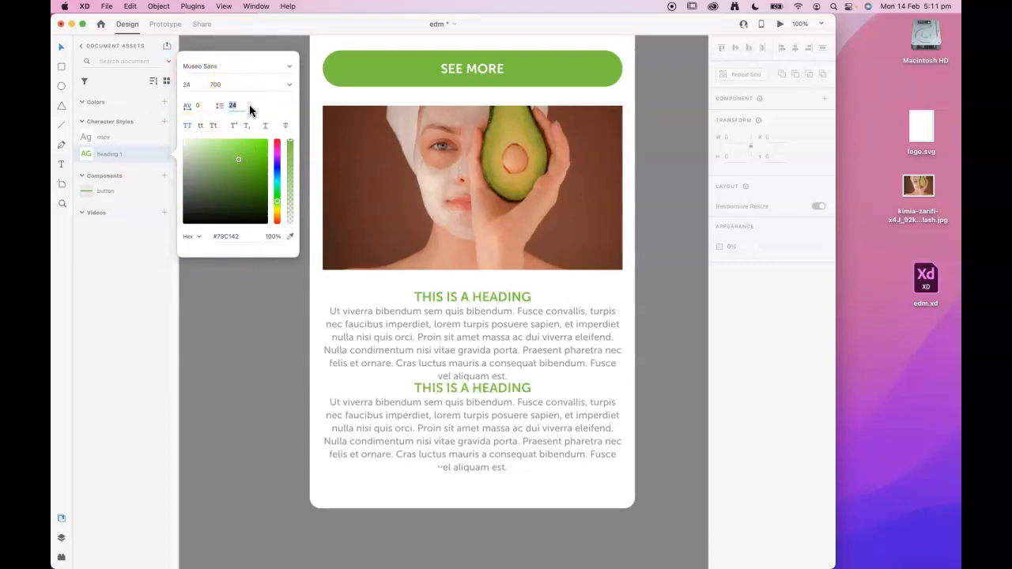
left_click_drag(244, 105, 232, 105)
type("32")
left_click(198, 105)
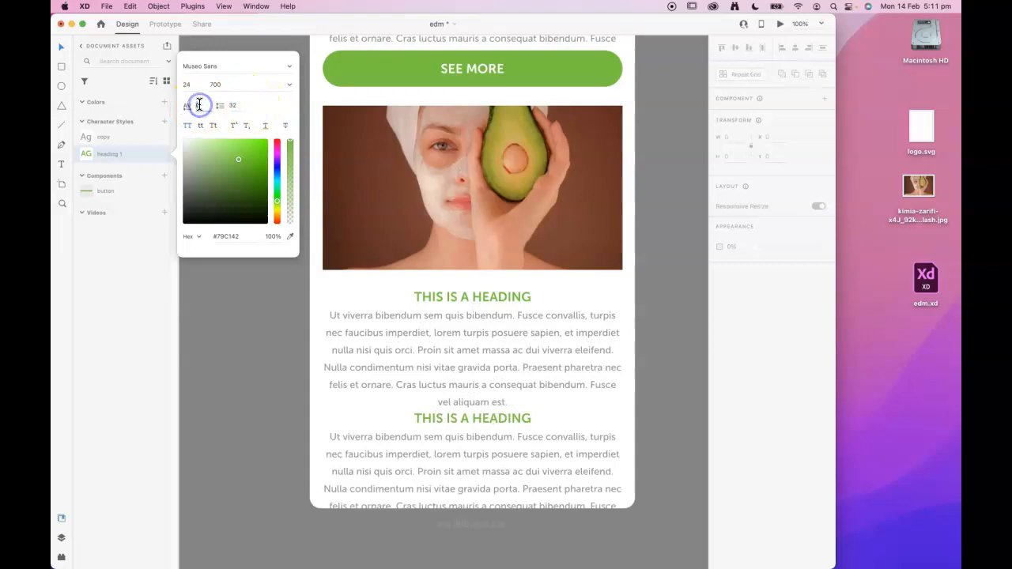
scroll(535, 336, "down", 1)
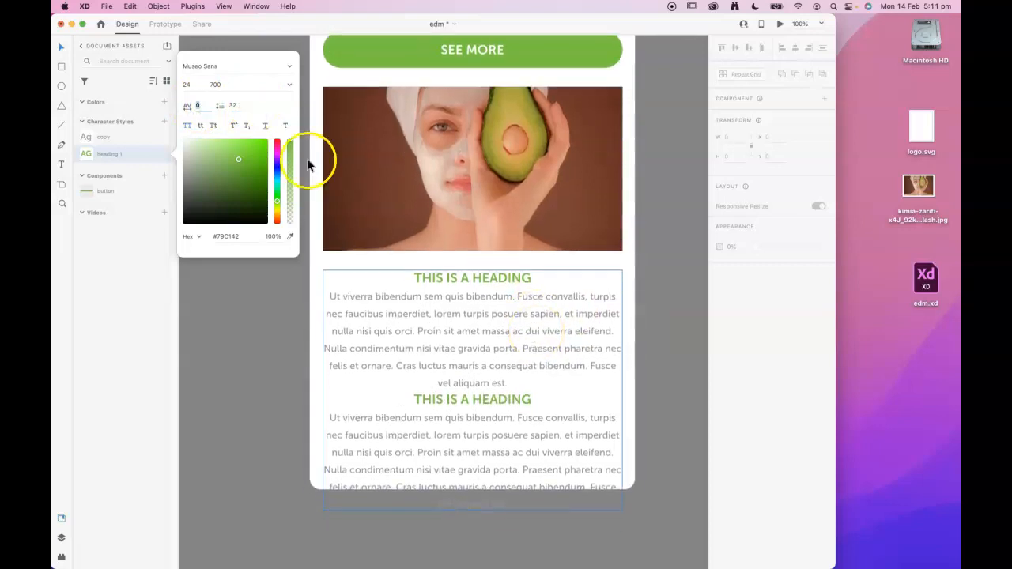
Close the character style settings and extend the white content panel downward to just above the artboard's lower edge
left_click(257, 291)
scroll(437, 307, "up", 4)
scroll(437, 301, "up", 5)
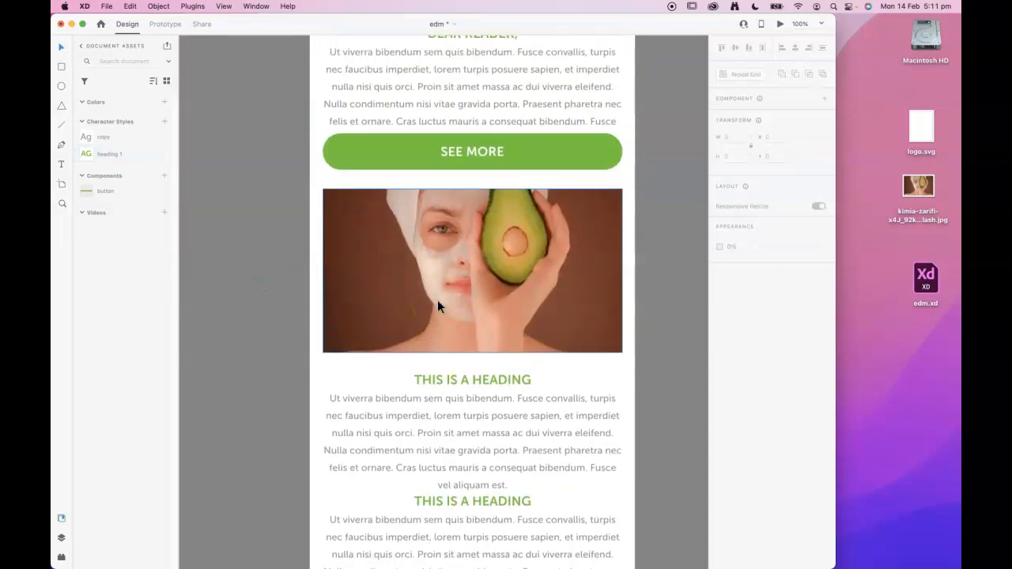
scroll(437, 301, "down", 7)
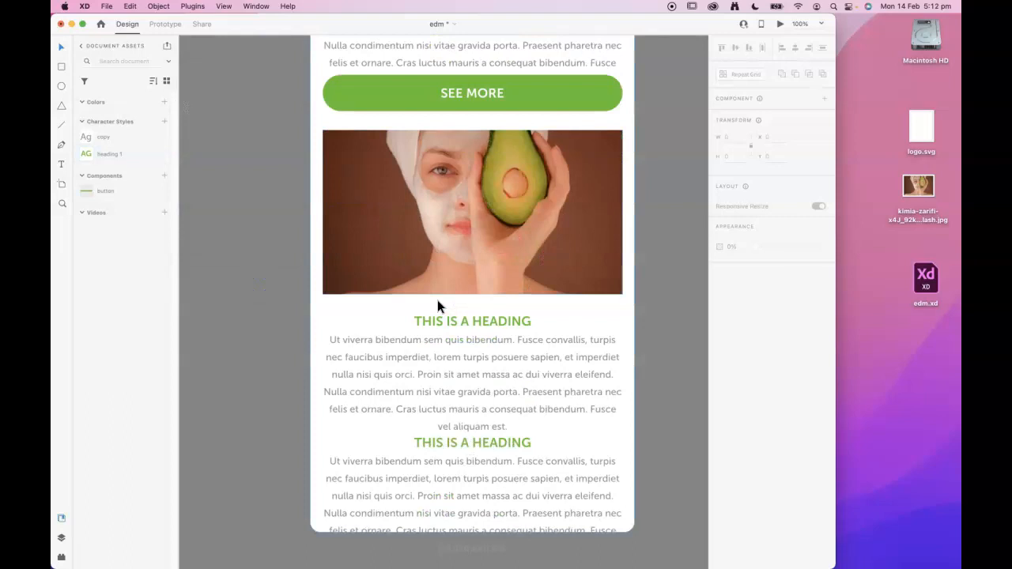
scroll(438, 299, "down", 6)
left_click(480, 241)
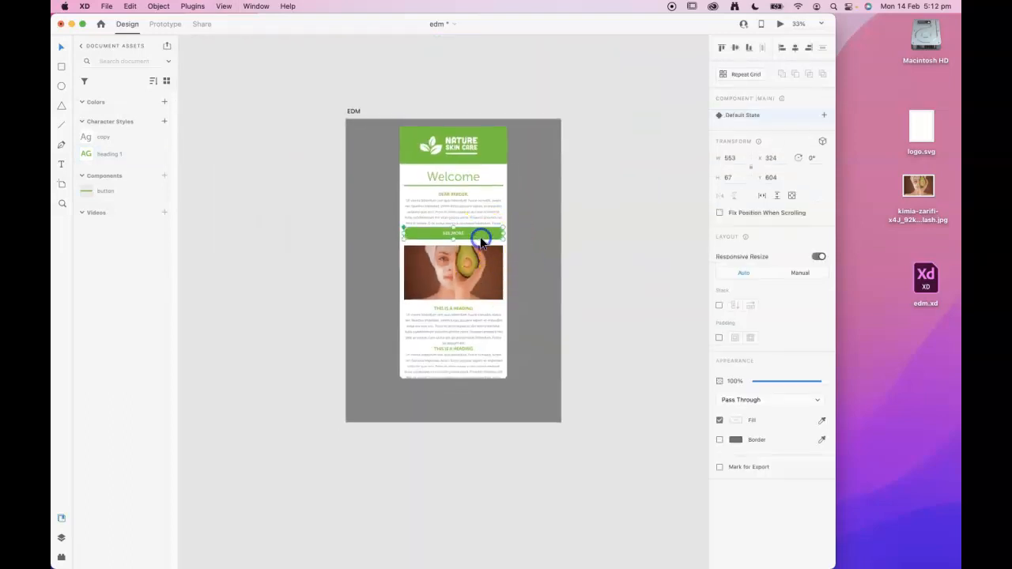
left_click(511, 287)
left_click(403, 165)
left_click(452, 364)
left_click_drag(453, 379, 461, 420)
Move the See More button, the photo and the lower text block down together to clear the introductory paragraph
left_click(471, 237)
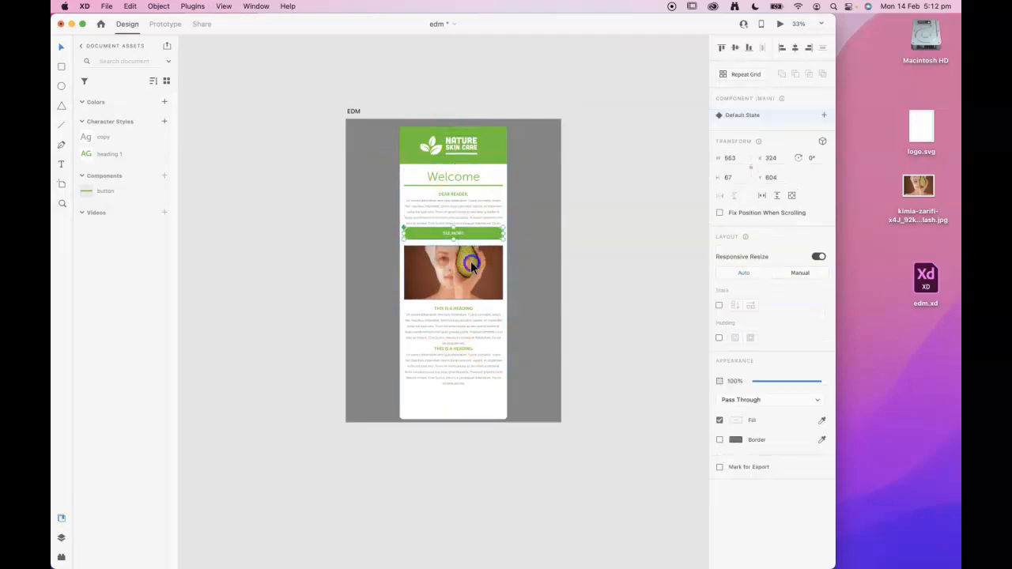
left_click(472, 264, "shift")
left_click_drag(467, 312, 470, 319)
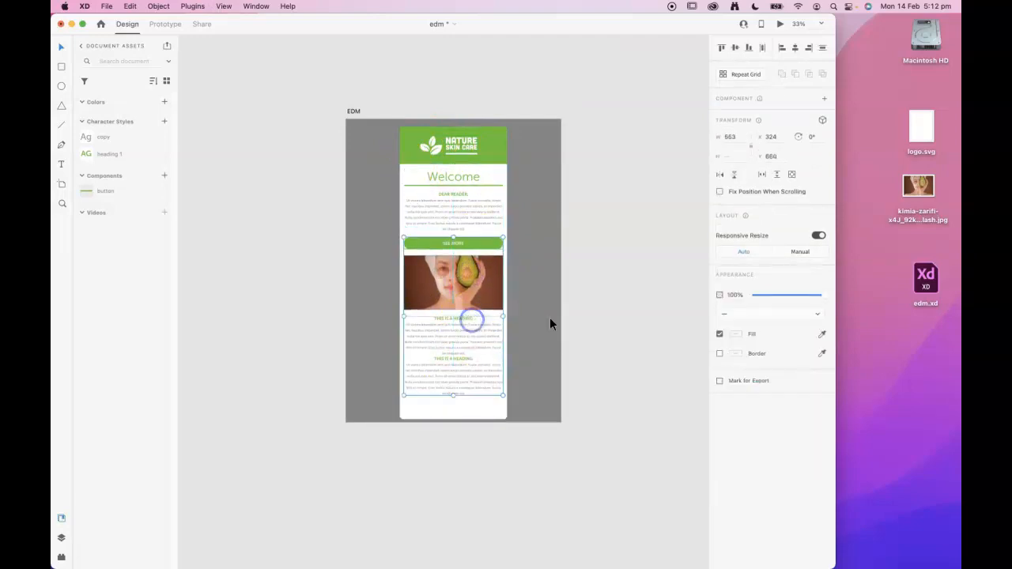
left_click(604, 320)
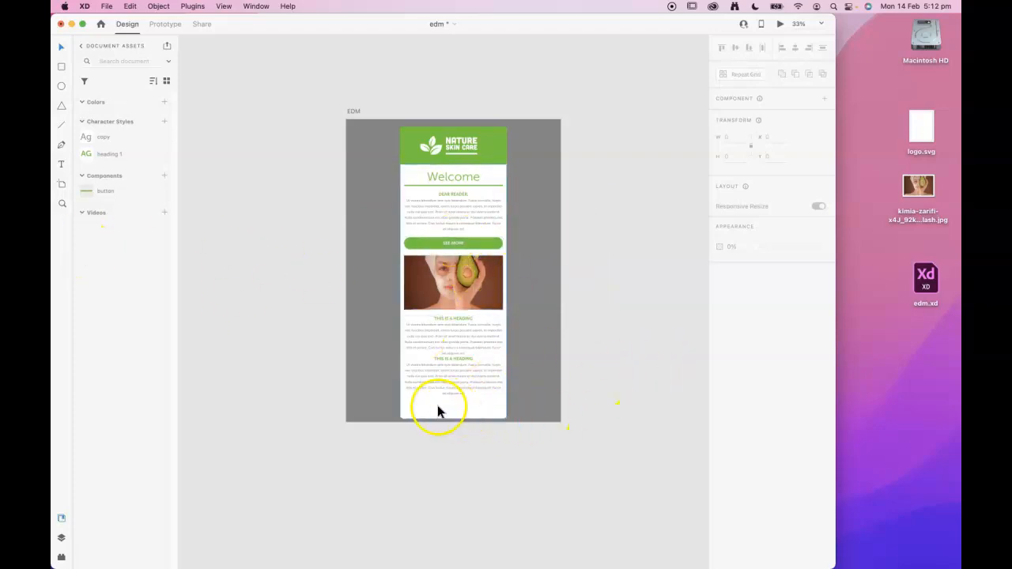
Place an instance of the button component beneath the lower text block, centred in the white panel at Y 1579
left_click_drag(103, 191, 440, 409)
left_click_drag(499, 418, 477, 406)
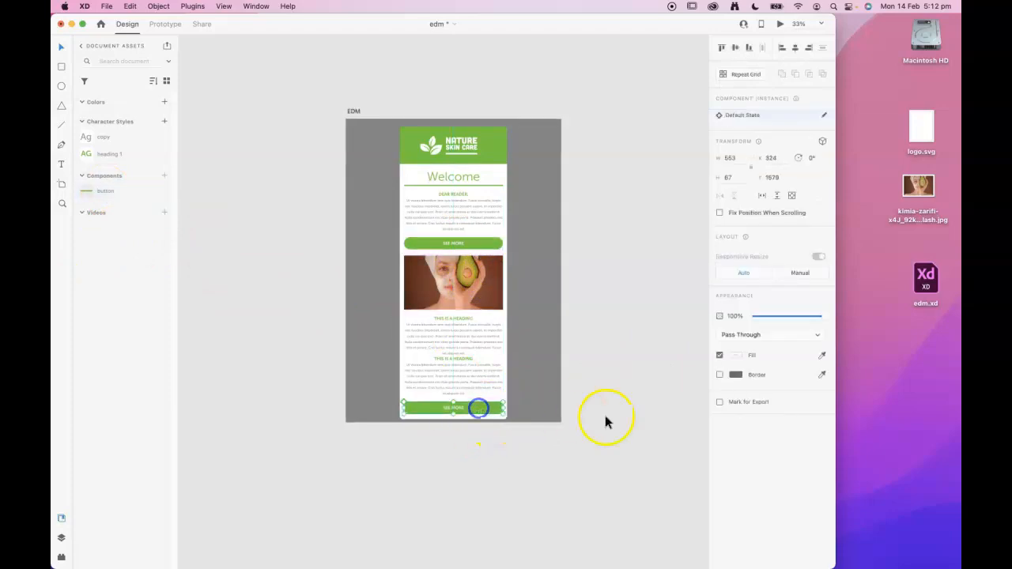
left_click(640, 416)
left_click(465, 408)
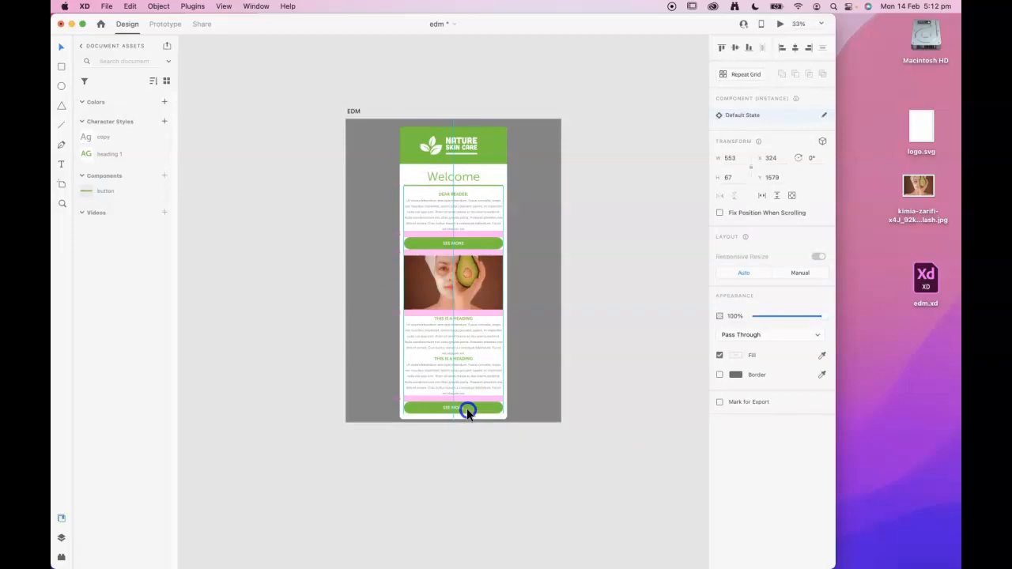
Change the label of the lower button instance to "SHOP NOW" and deselect it
key("super+plus")
key("super+plus")
key("super+plus")
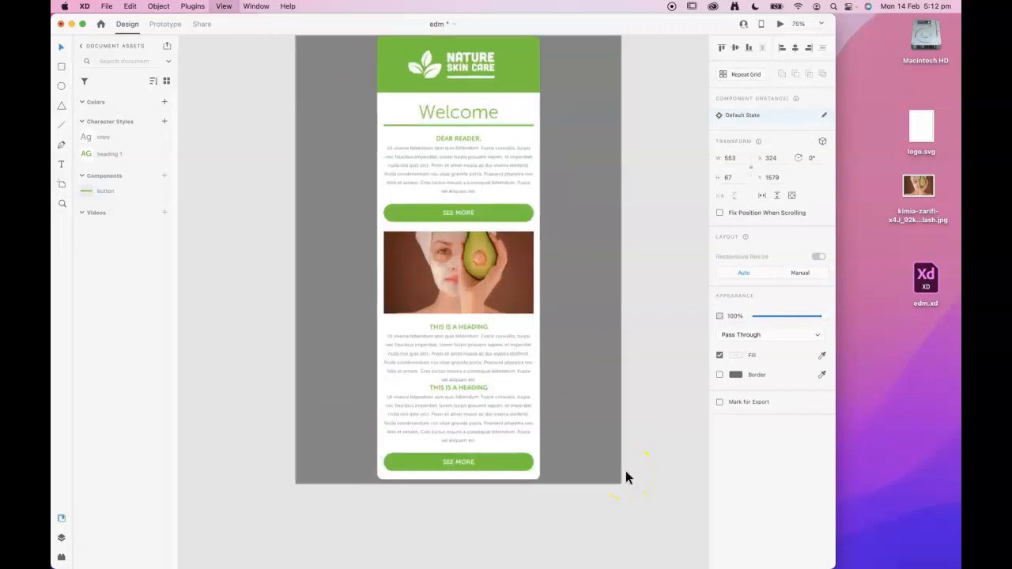
left_click_drag(569, 507, 572, 234)
left_click_drag(554, 328, 557, 287)
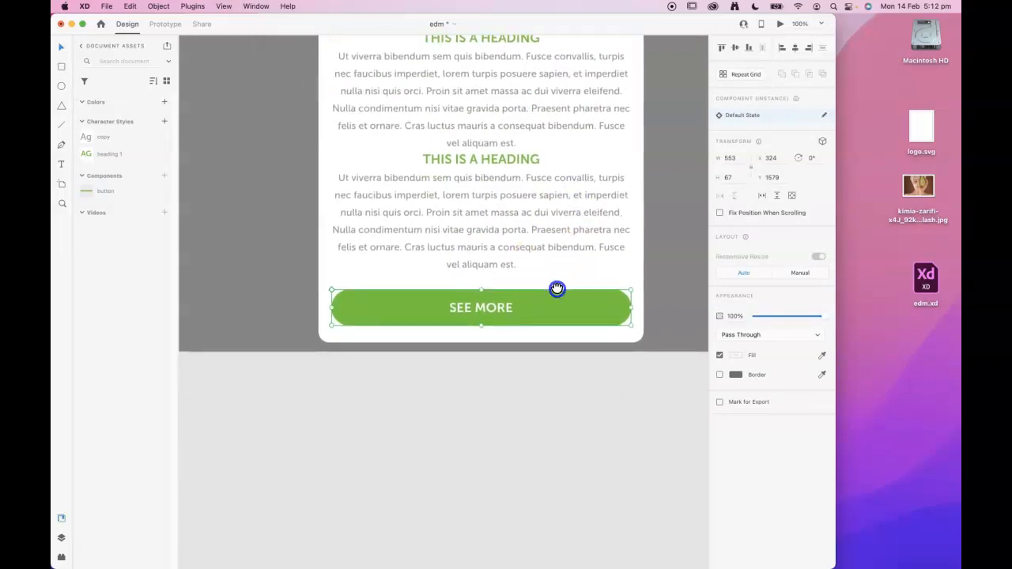
double_click(483, 307)
double_click(483, 308)
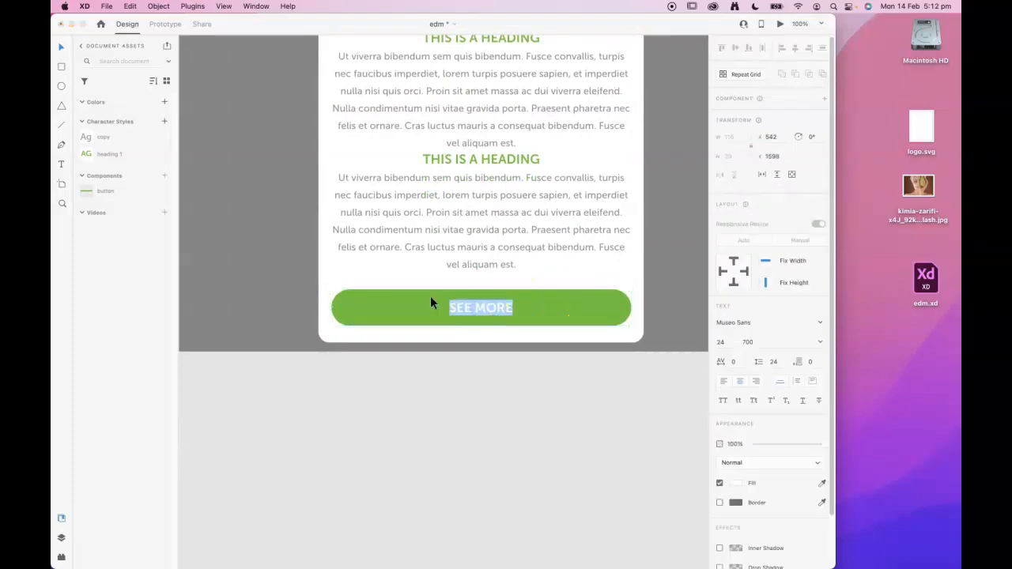
type("SH")
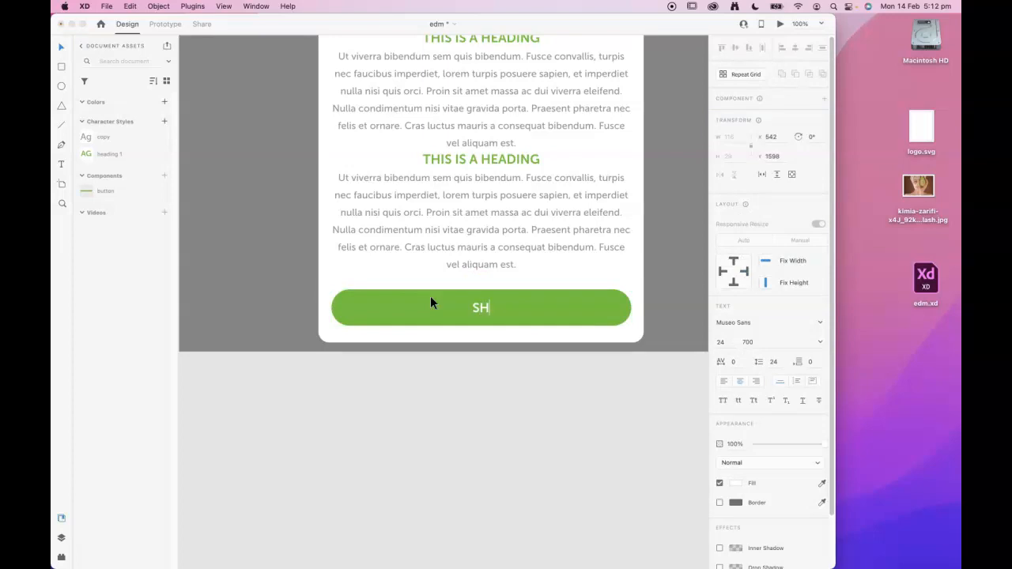
type("OP NOW")
left_click(274, 400)
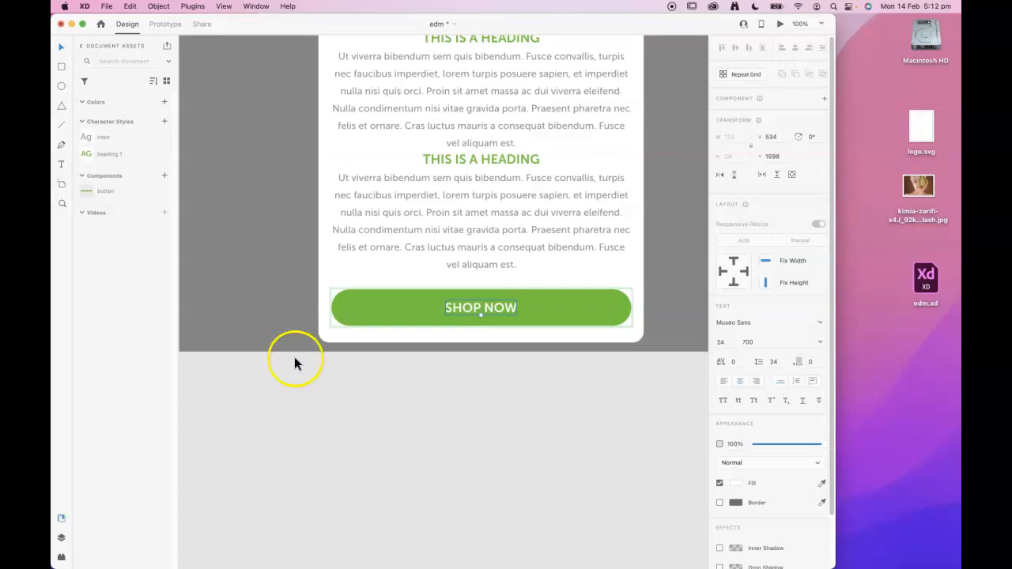
left_click(446, 427)
key("super+0")
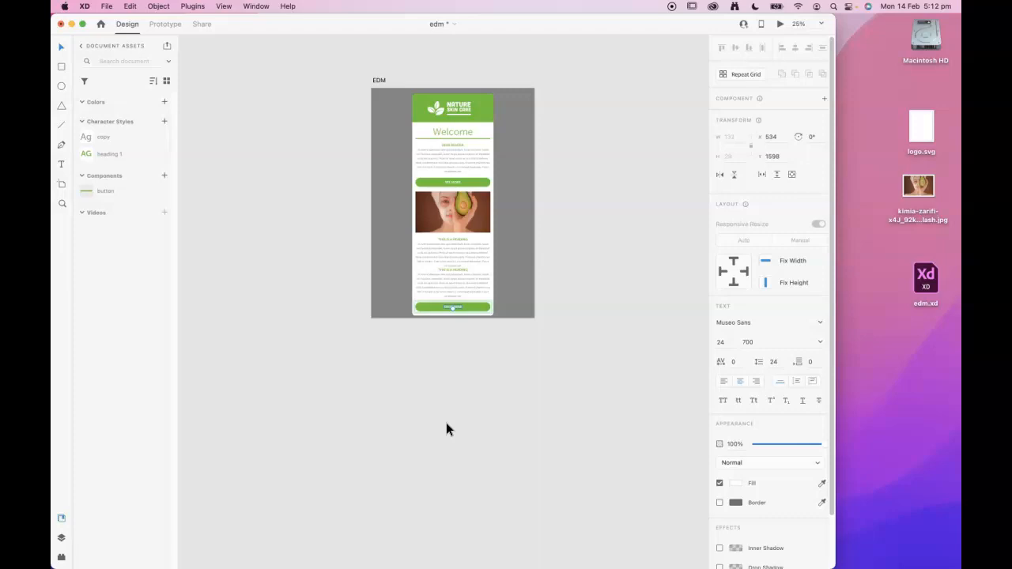
key("super+equal")
key("super+equal")
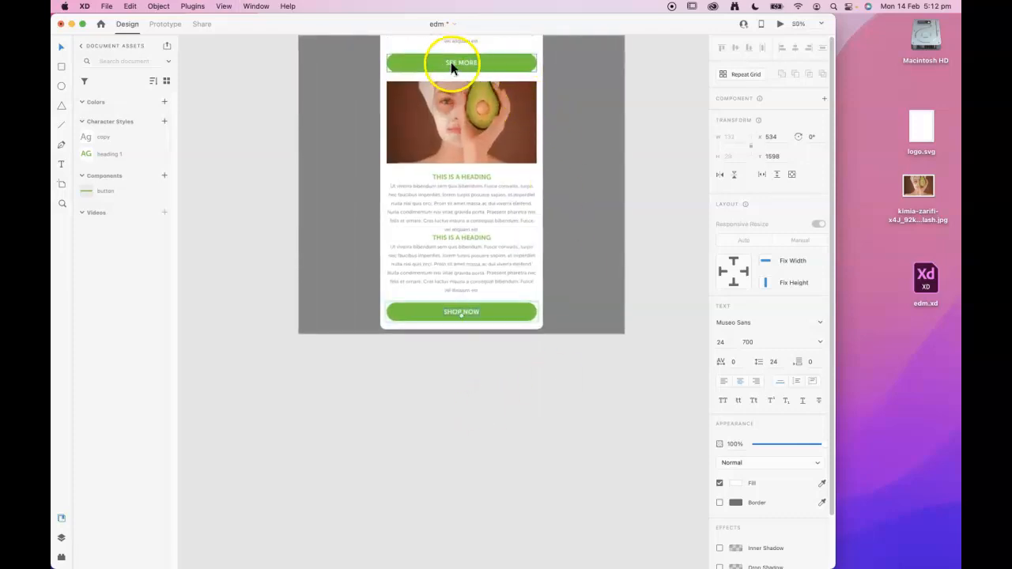
left_click(665, 278)
Open the main button component for editing and set its background fill to grey #939393
left_click_drag(477, 334, 491, 377)
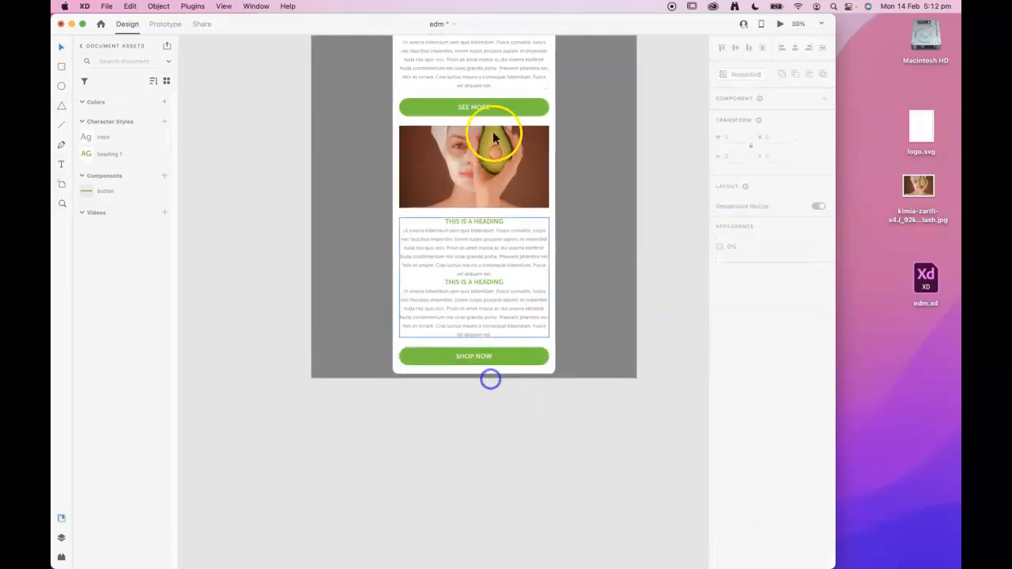
left_click(72, 543)
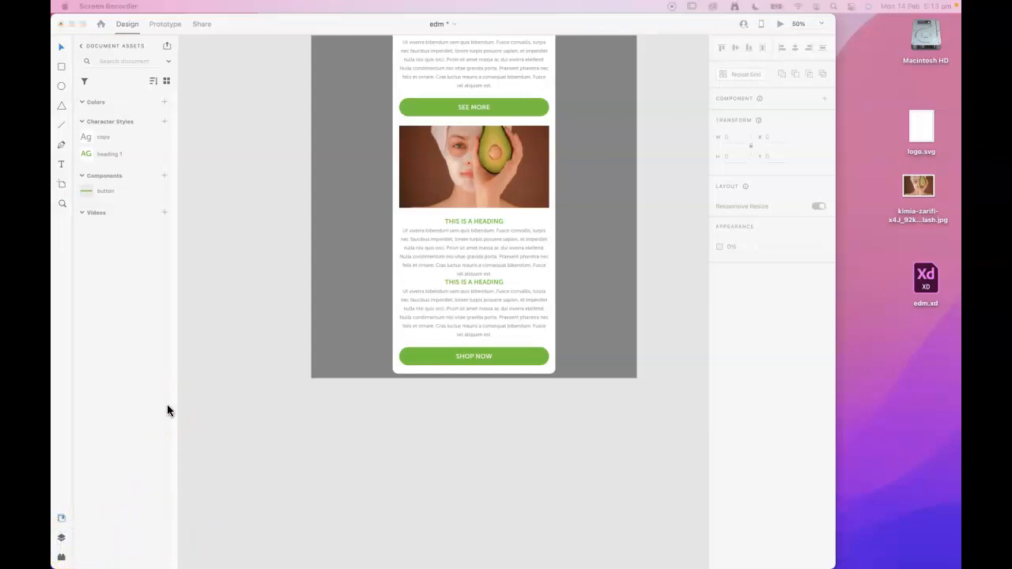
right_click(106, 190)
left_click(134, 197)
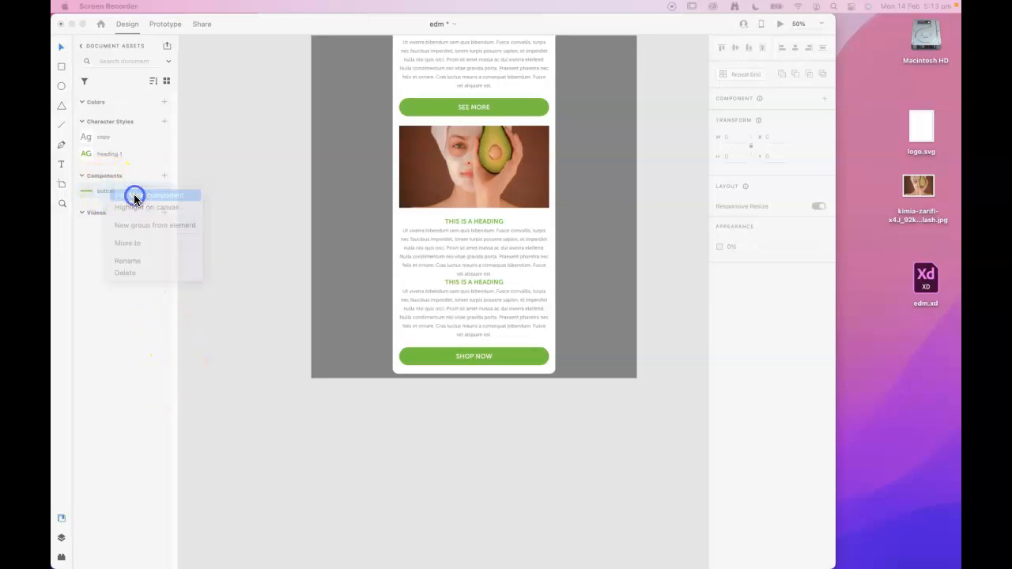
double_click(532, 105)
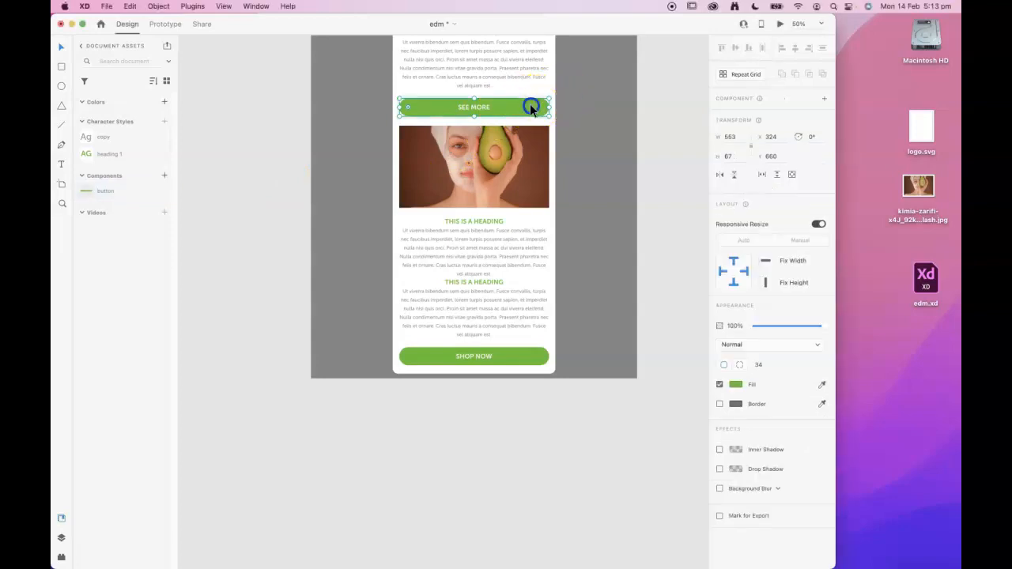
left_click(482, 106)
left_click(512, 108)
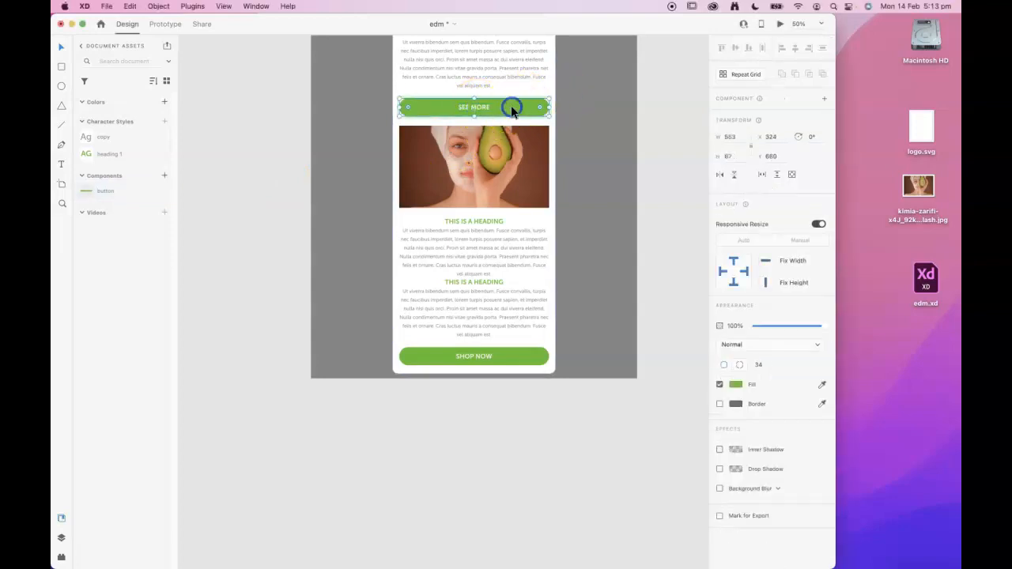
left_click(735, 384)
left_click(619, 449)
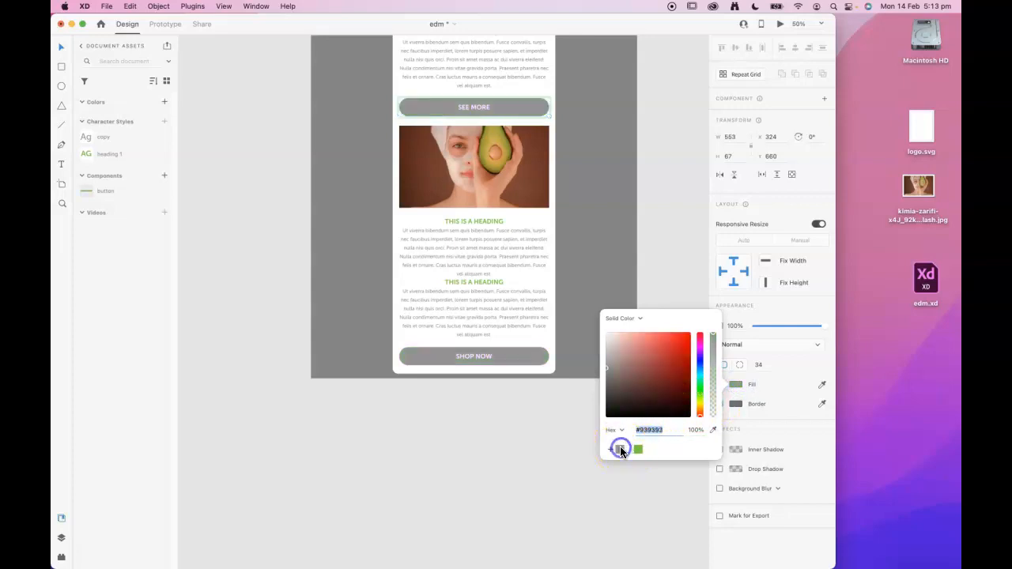
left_click(690, 263)
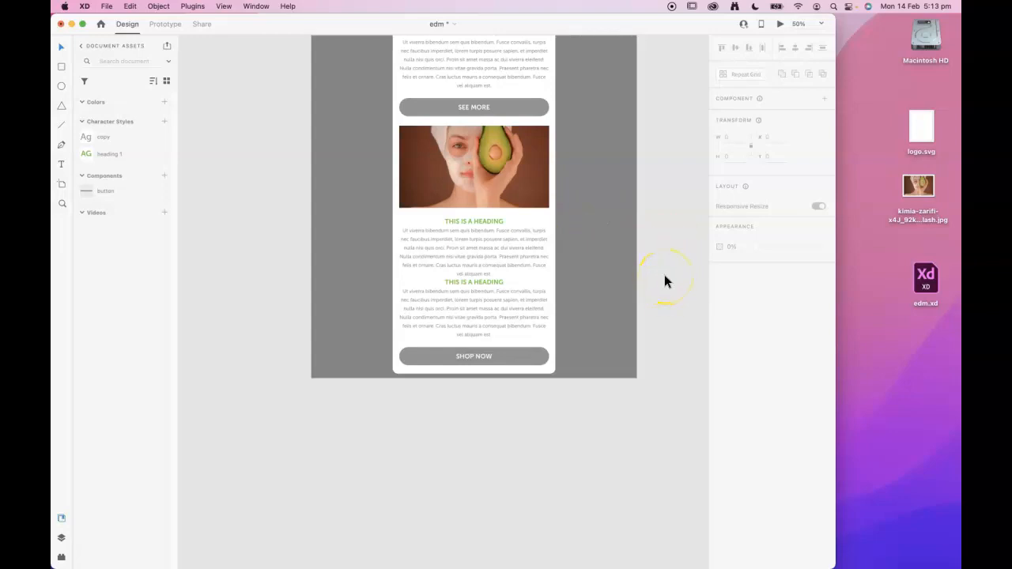
Undo the grey fill on the main button component
key("cmd+z")
left_click(663, 244)
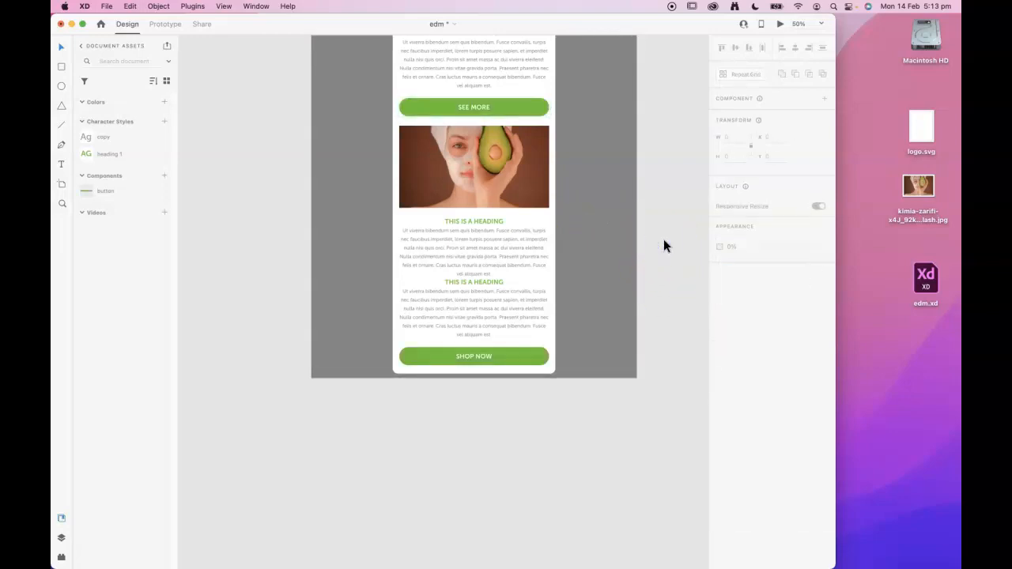
Extend the EDM artboard downward to a height of 2144 to make room for a footer
scroll(648, 361, "down", 2)
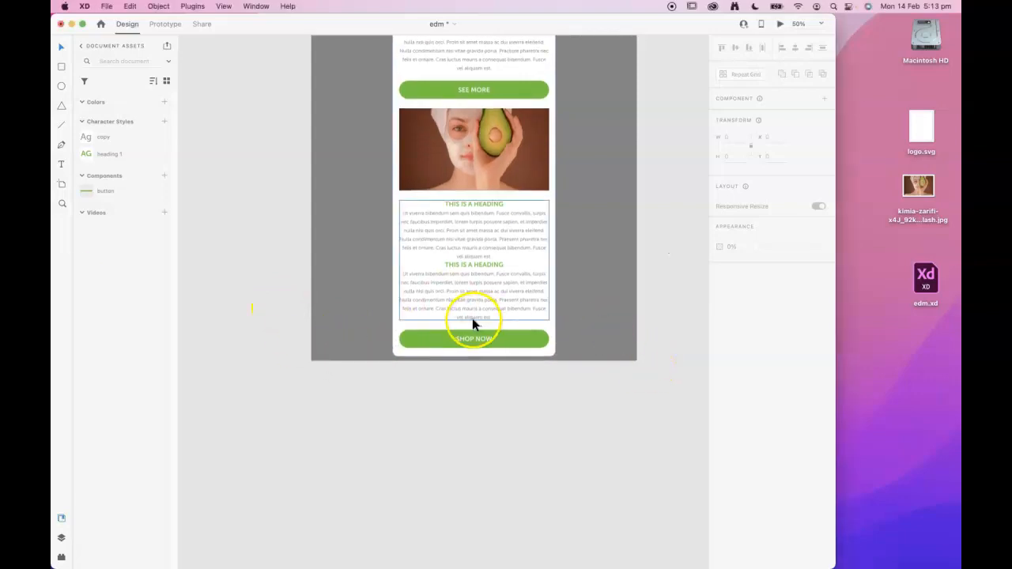
scroll(473, 320, "up", 5)
key("super+minus")
scroll(472, 317, "up", 2)
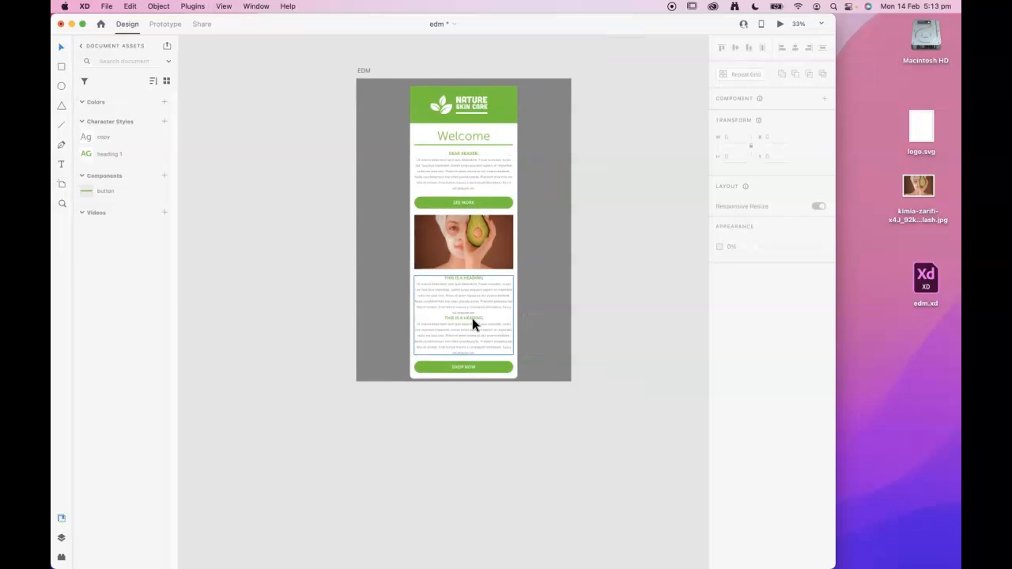
left_click(390, 138)
left_click(362, 73)
left_click_drag(466, 385, 467, 466)
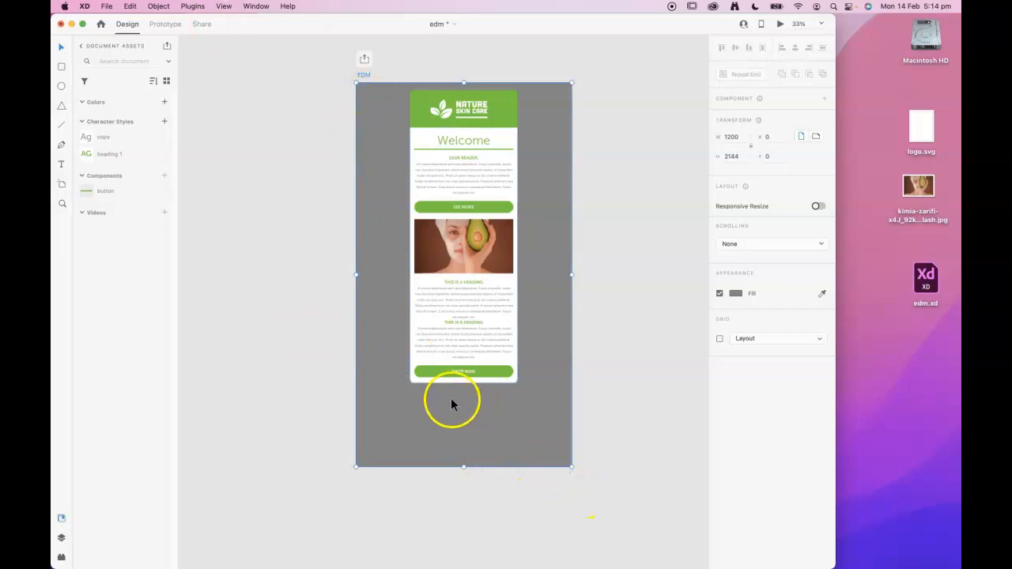
left_click(205, 7)
left_click(195, 6)
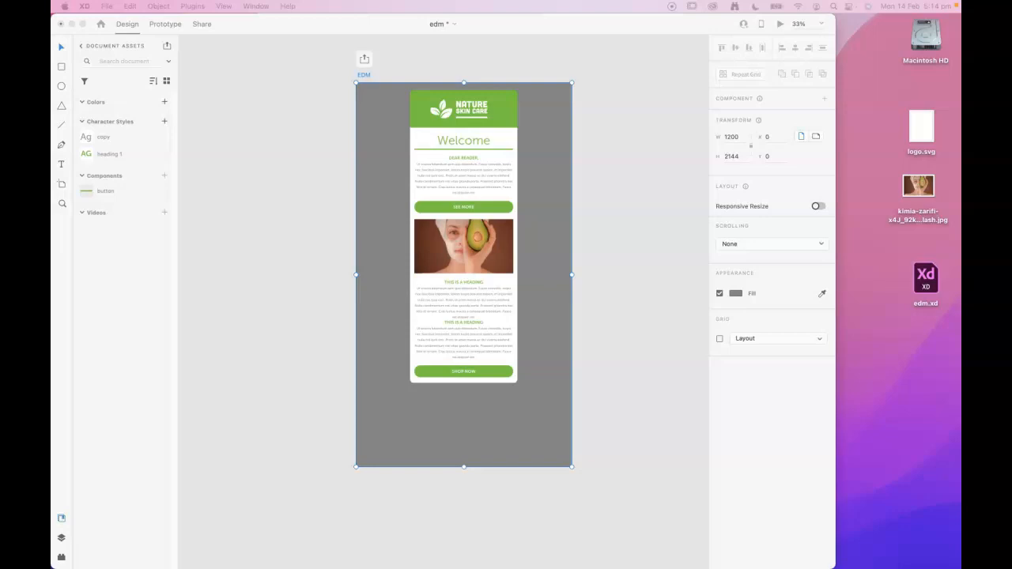
left_click(424, 403)
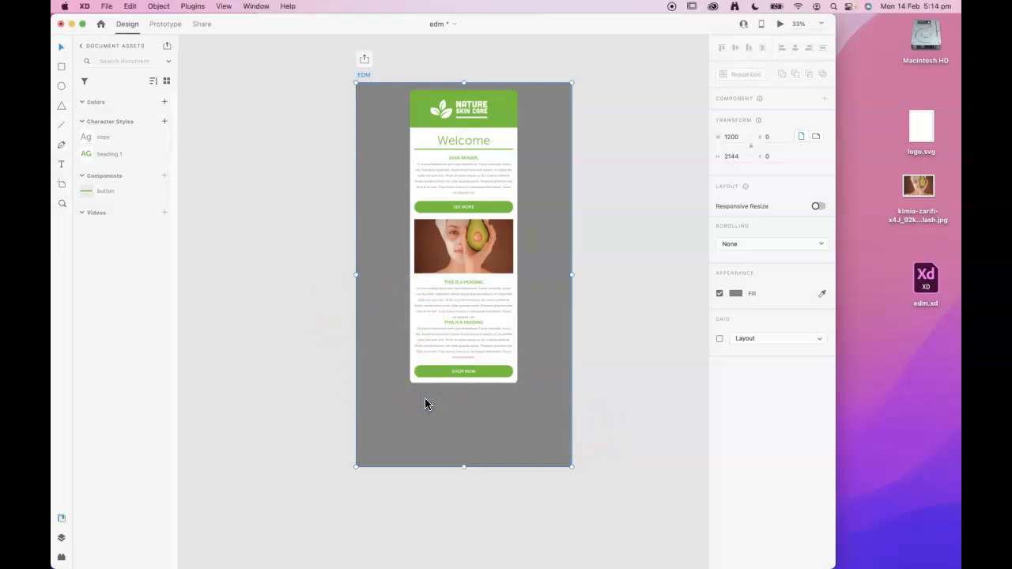
Show the artboard's layout grid and paste the company contact details into a 600-wide text area below the white panel
left_click(719, 339)
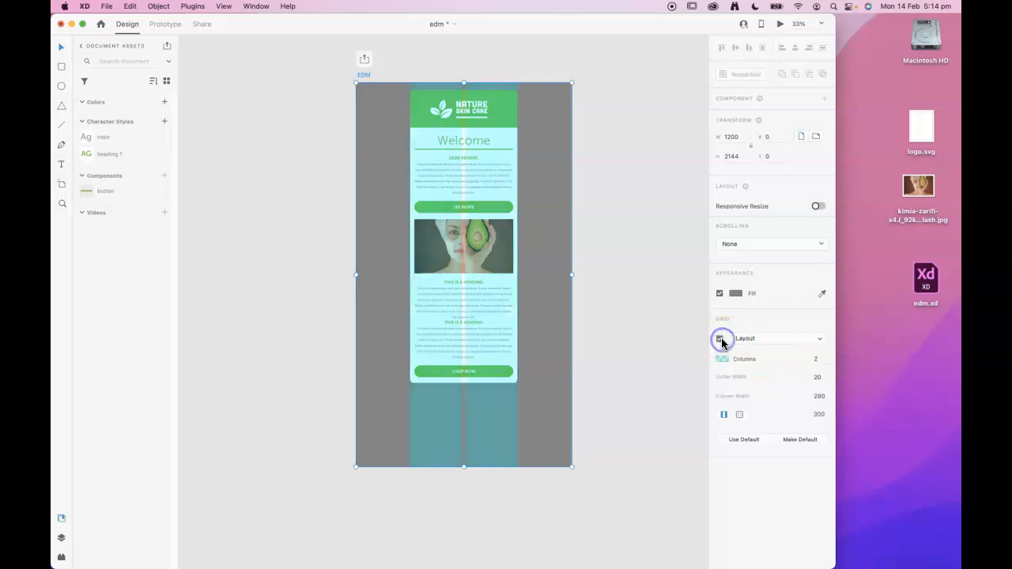
left_click(61, 164)
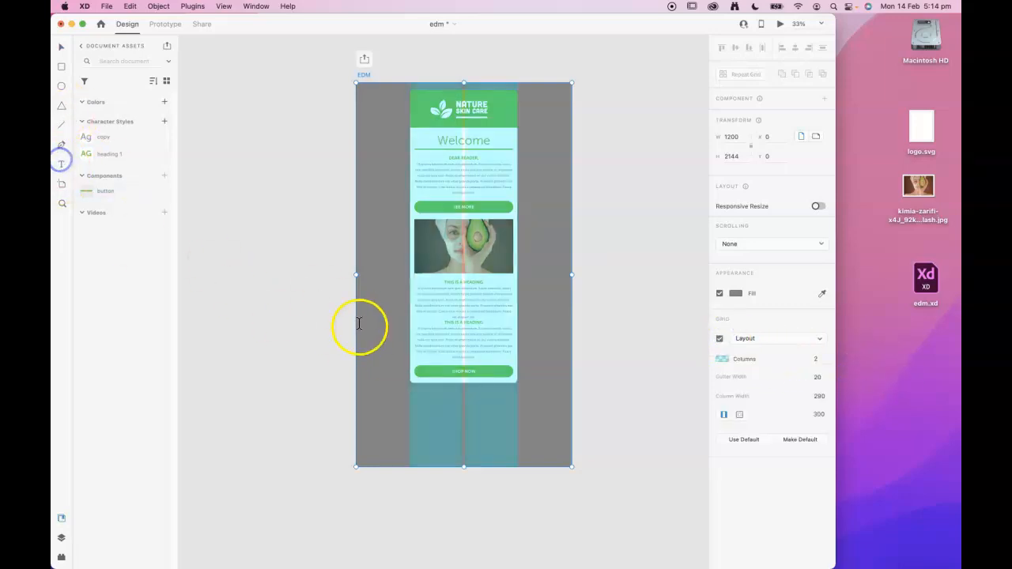
left_click_drag(410, 396, 518, 437)
key("cmd+v")
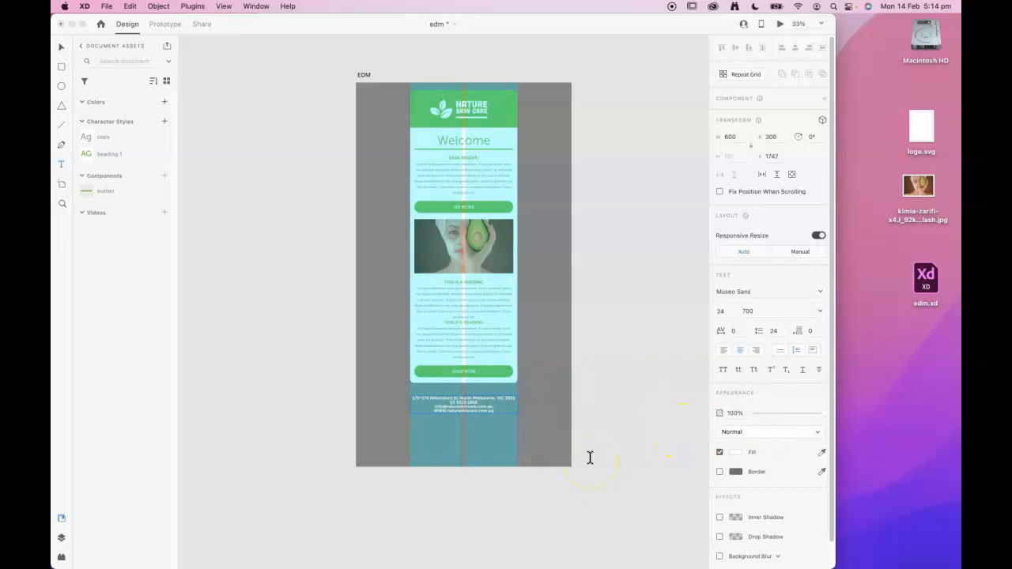
Set the footer contact text's line spacing to 32
key("cmd+equal")
key("cmd+equal")
key("cmd+equal")
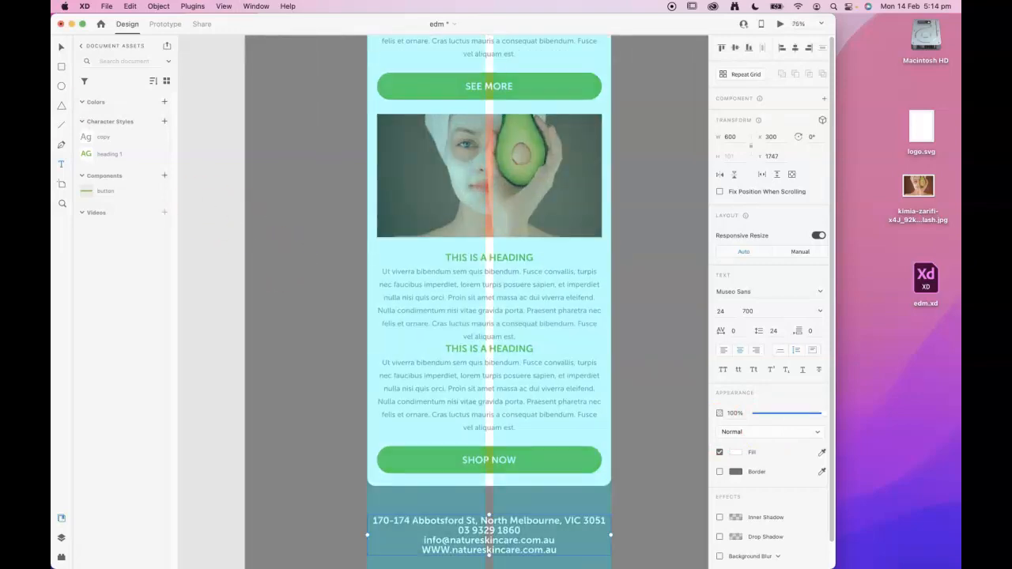
left_click(57, 48)
scroll(520, 524, "down", 1)
scroll(590, 514, "down", 1)
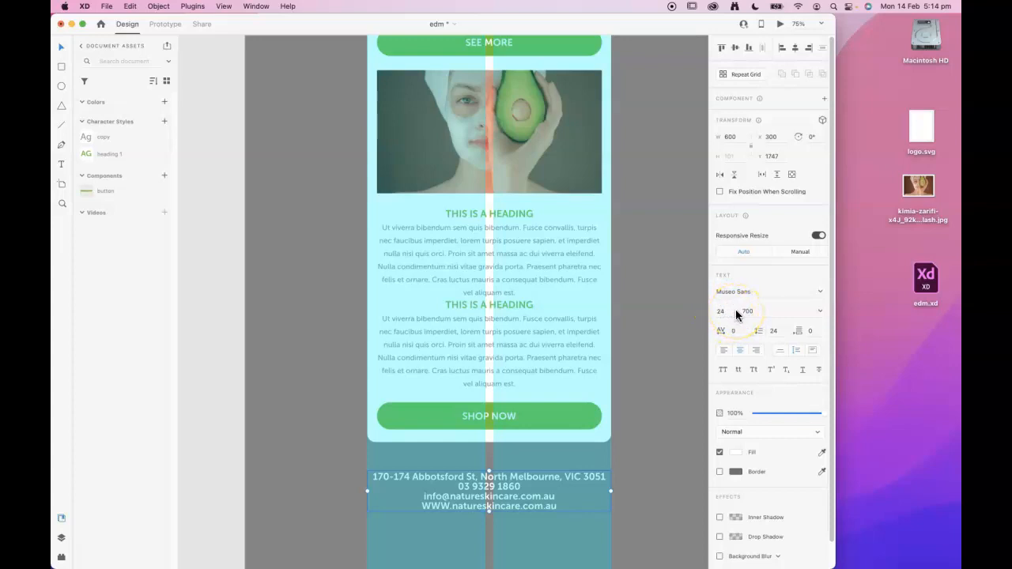
left_click(779, 330)
type("32")
left_click(734, 331)
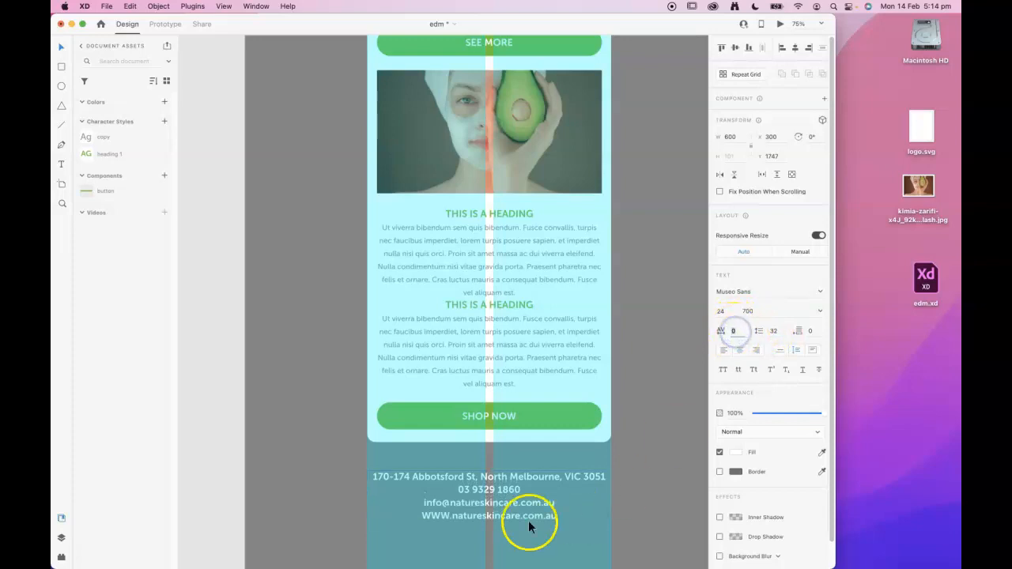
Break the footer's address line before the state and postcode so they sit on a second line
left_click(553, 481)
double_click(553, 480)
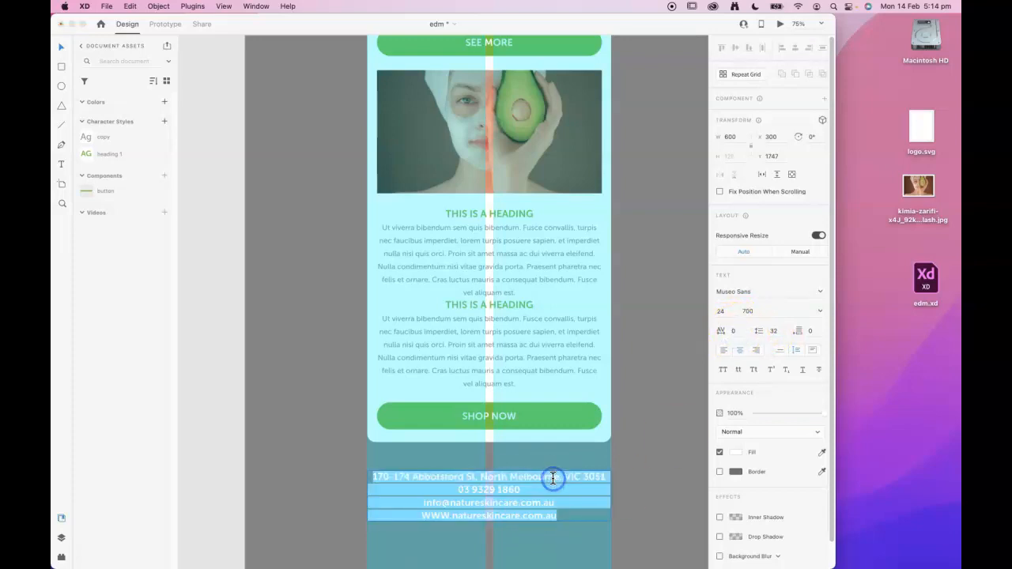
left_click(562, 477)
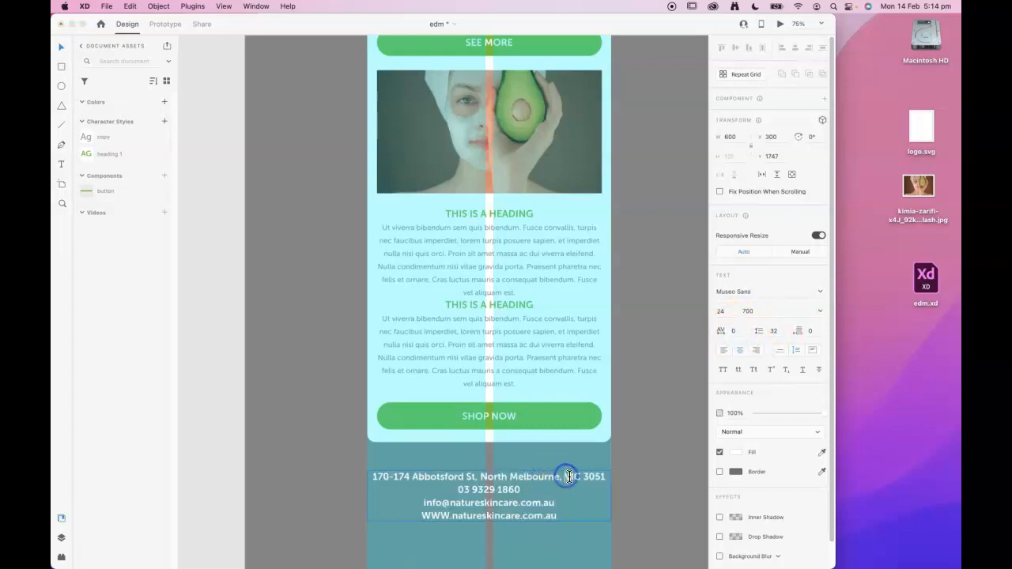
key("Return")
left_click(552, 503)
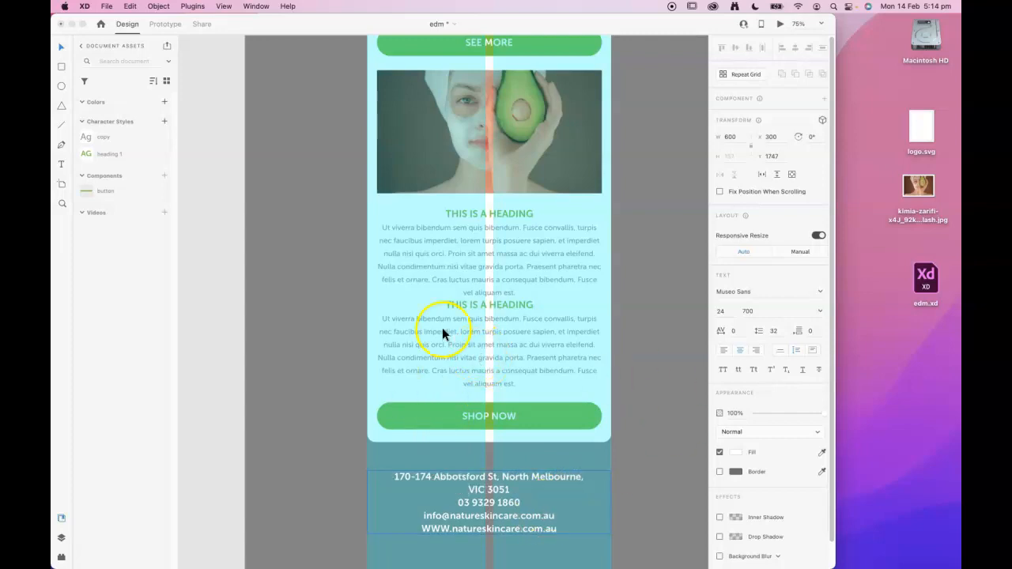
key("Escape")
left_click(61, 47)
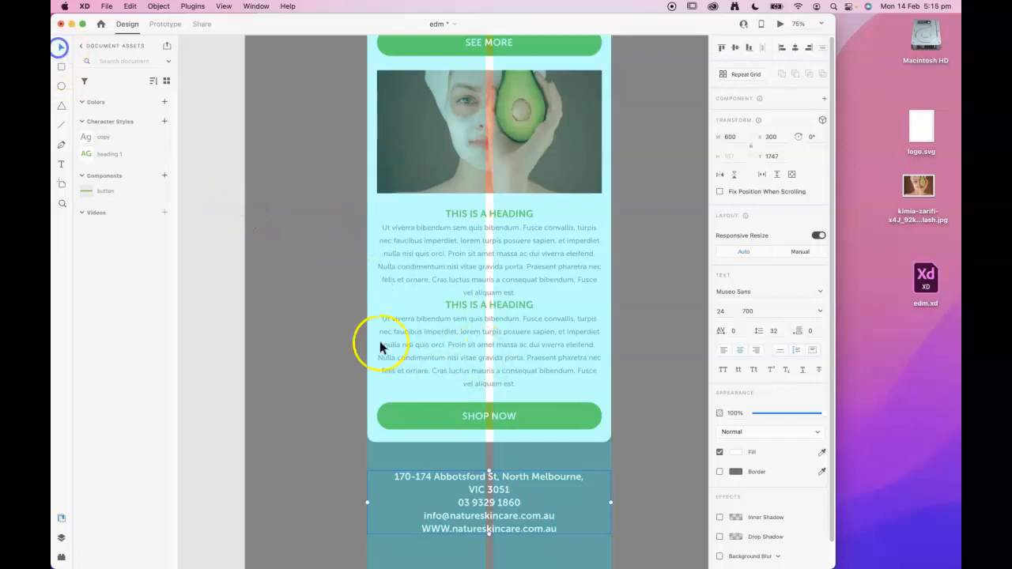
Place an instance of the button component in the footer, centred below the contact details
scroll(380, 348, "down", 2)
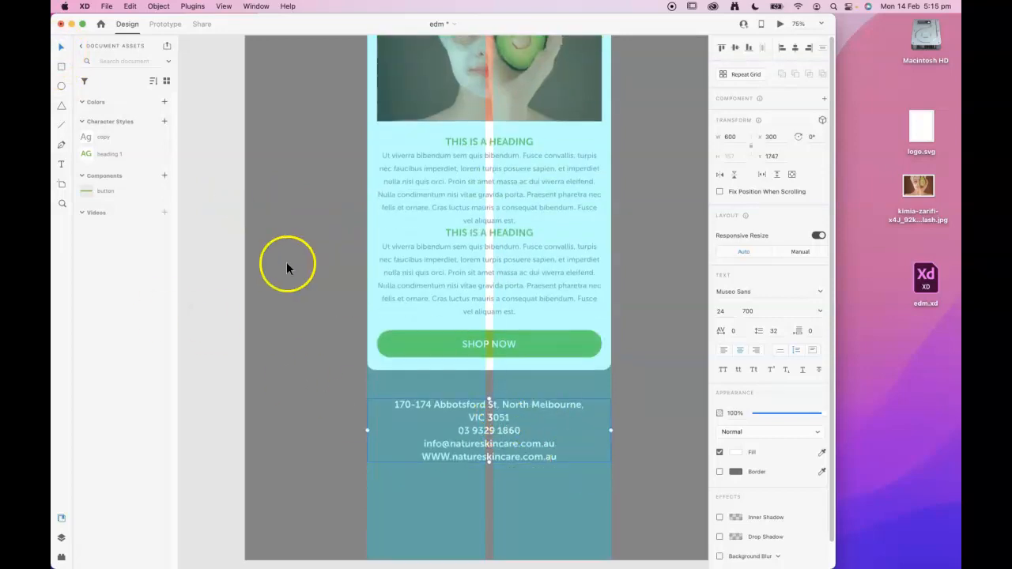
left_click(233, 271)
left_click_drag(111, 192, 479, 506)
left_click_drag(553, 512, 448, 495)
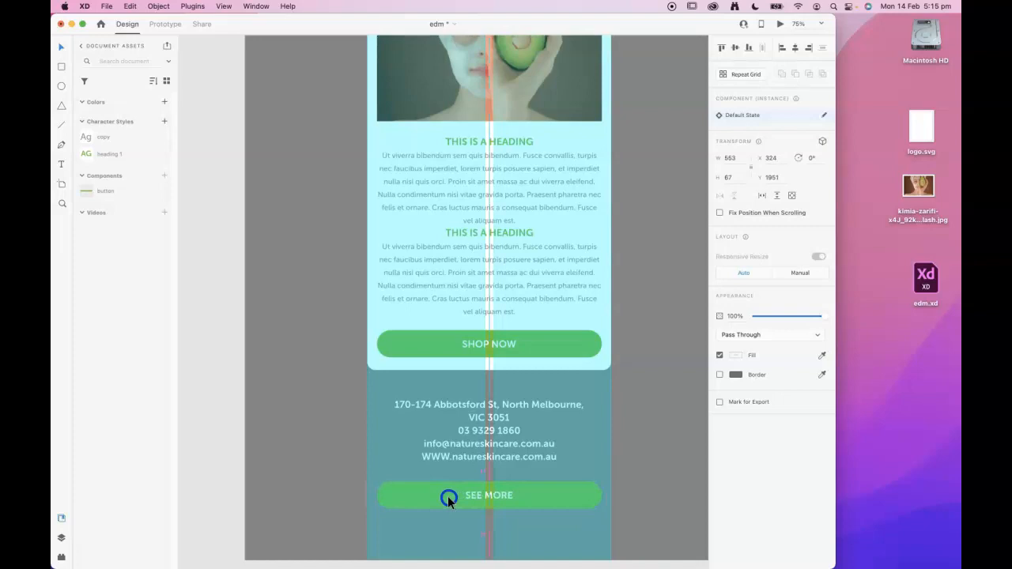
Set the fill of the footer button's rounded background shape to white (#FFFFFF)
double_click(587, 495)
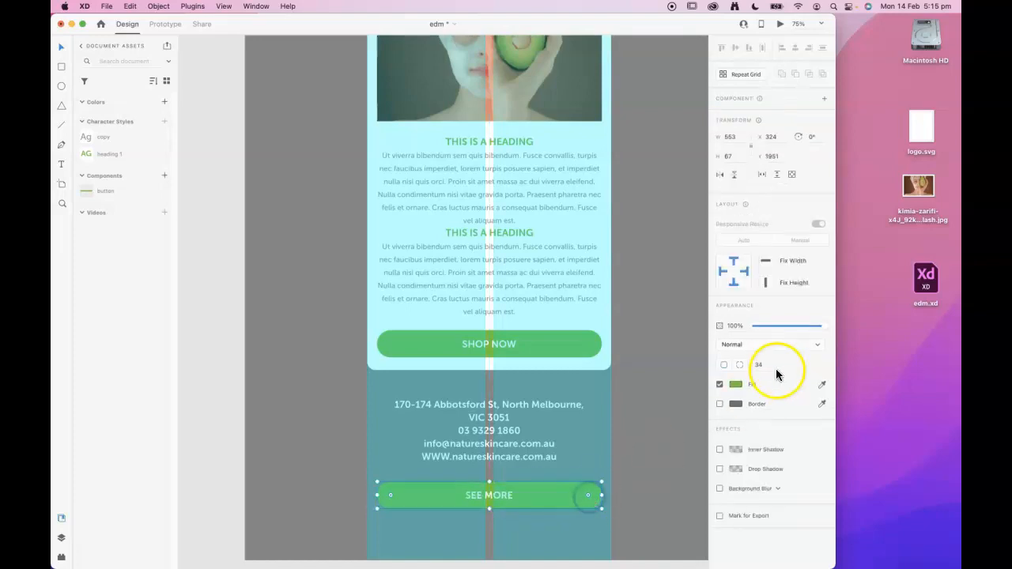
left_click(739, 385)
left_click_drag(670, 385, 573, 316)
left_click(671, 517)
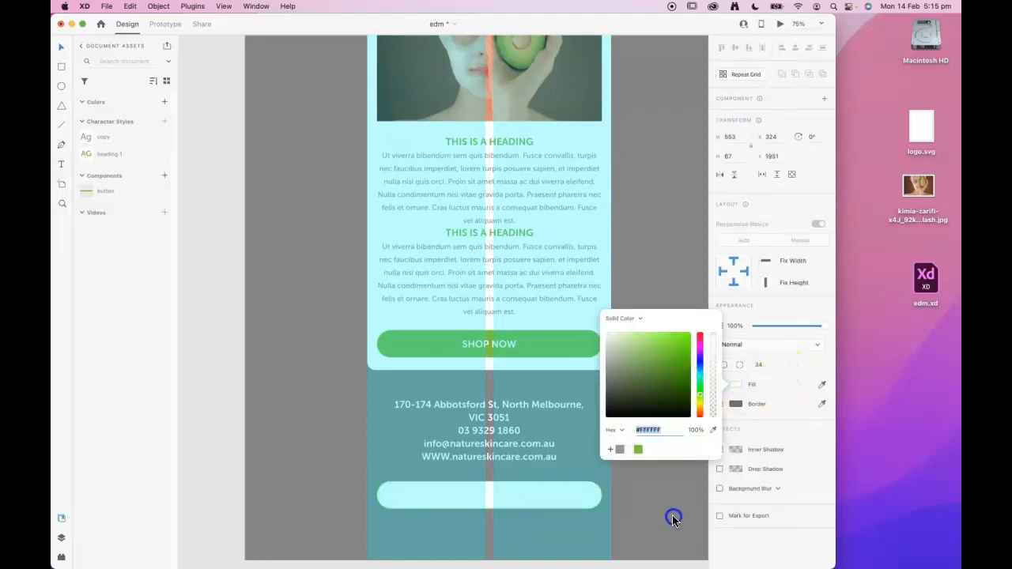
Replace the footer button's label with UNSUBSCRIBE
left_click(490, 499)
double_click(490, 495)
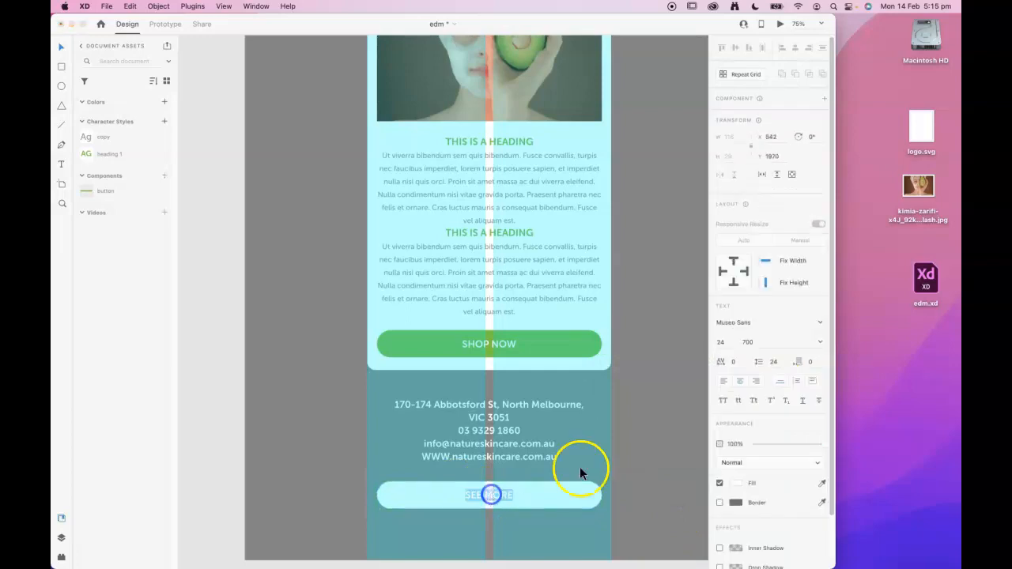
key("BackSpace")
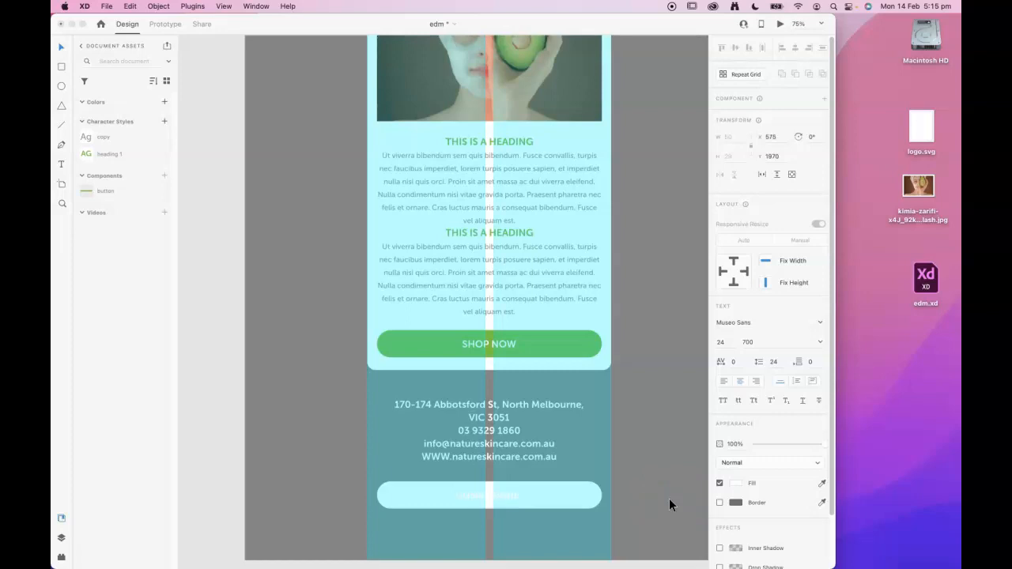
Colour the UNSUBSCRIBE label with the saved grey swatch #939393
double_click(492, 497)
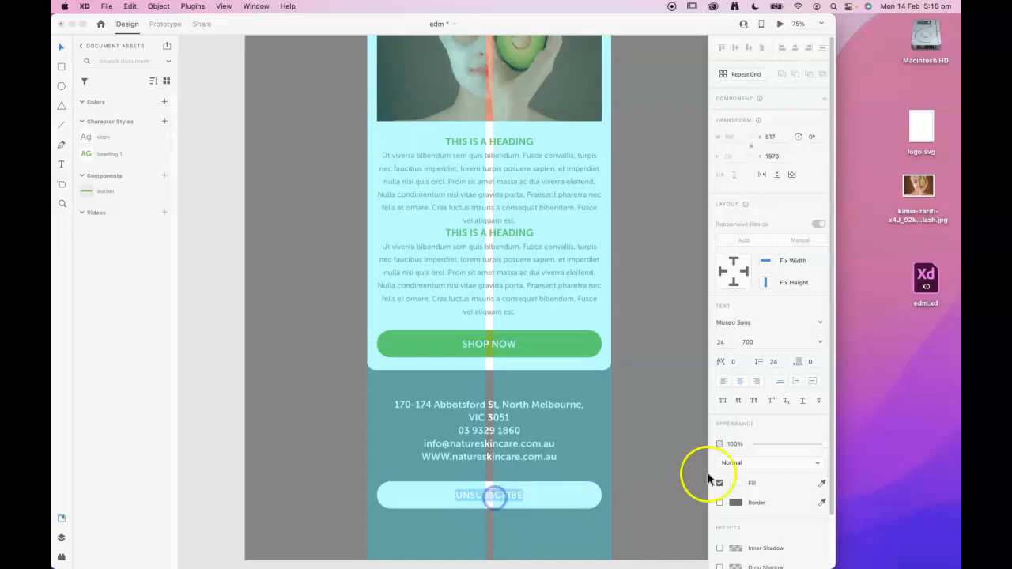
left_click(735, 483)
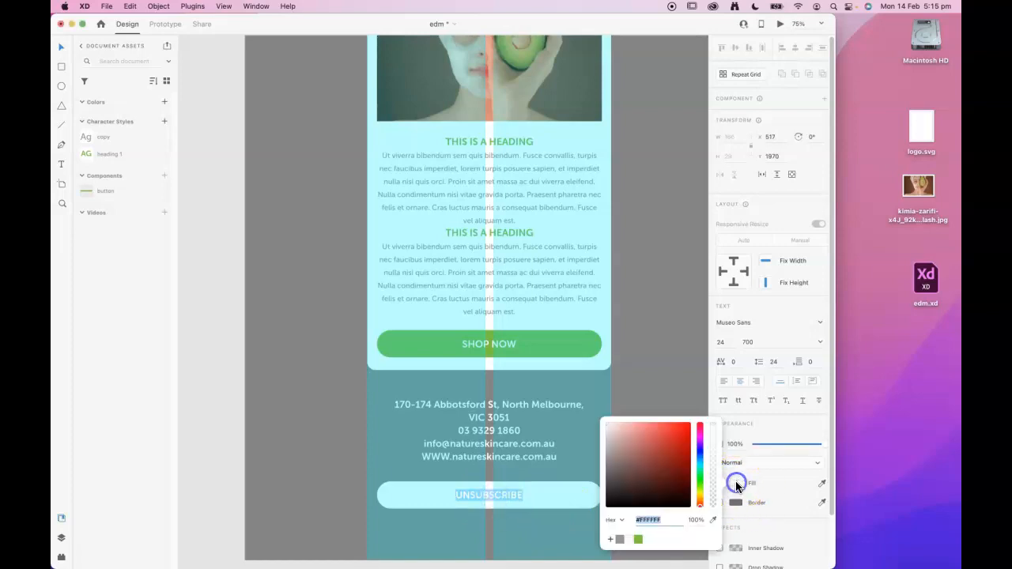
left_click(622, 539)
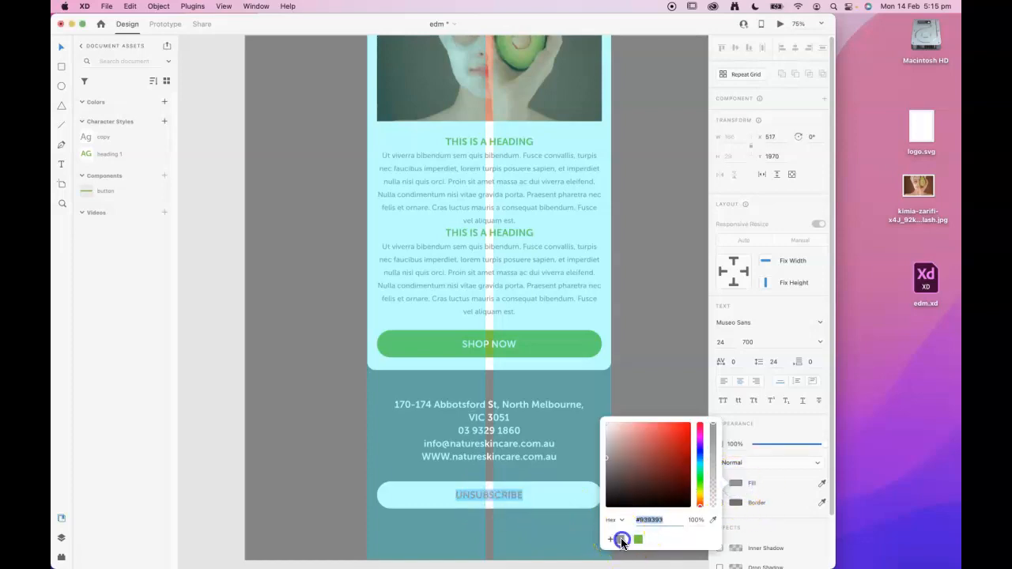
left_click(62, 47)
Narrow the footer button's white background shape from both sides so it fits closely around the UNSUBSCRIBE label
left_click(415, 506)
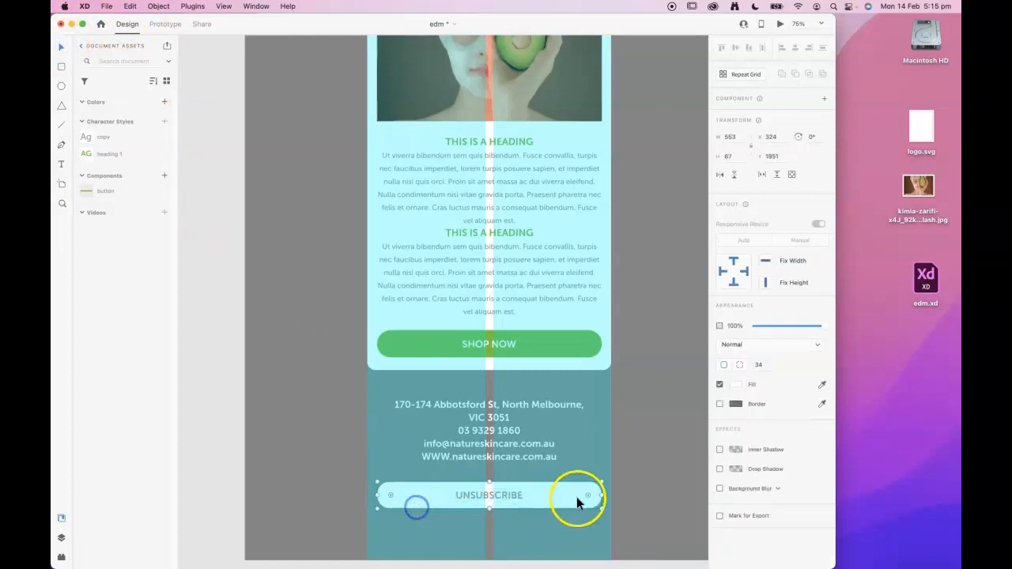
left_click_drag(602, 495, 537, 493)
left_click(660, 462)
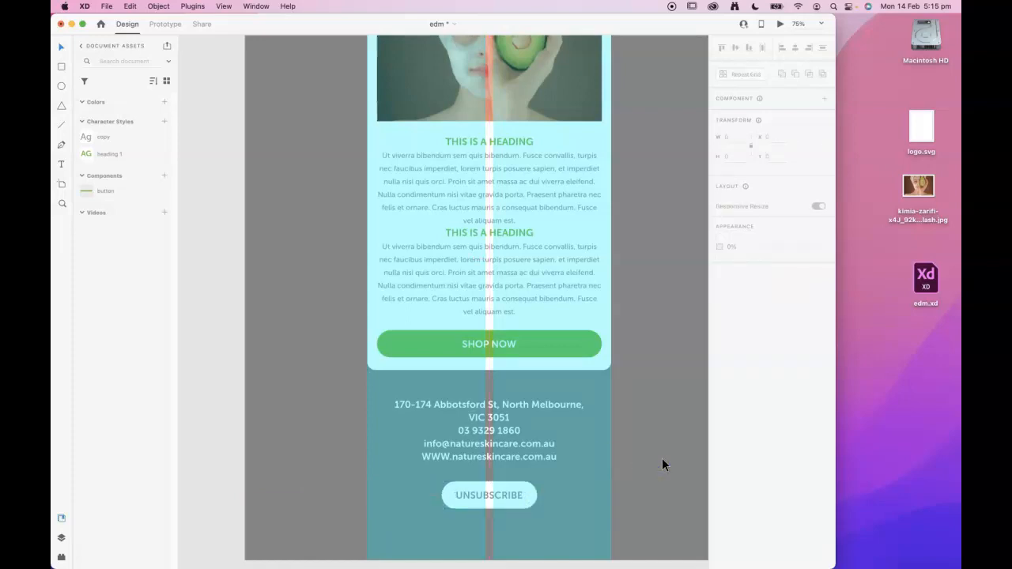
Hide the layout grid on the EDM artboard
key("super+minus")
key("super+minus")
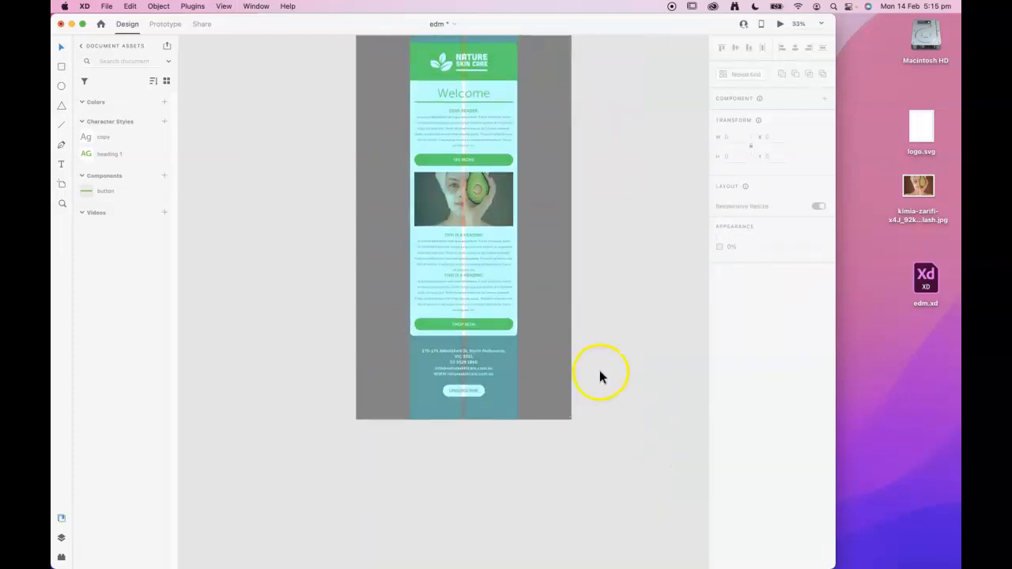
scroll(599, 371, "up", 2)
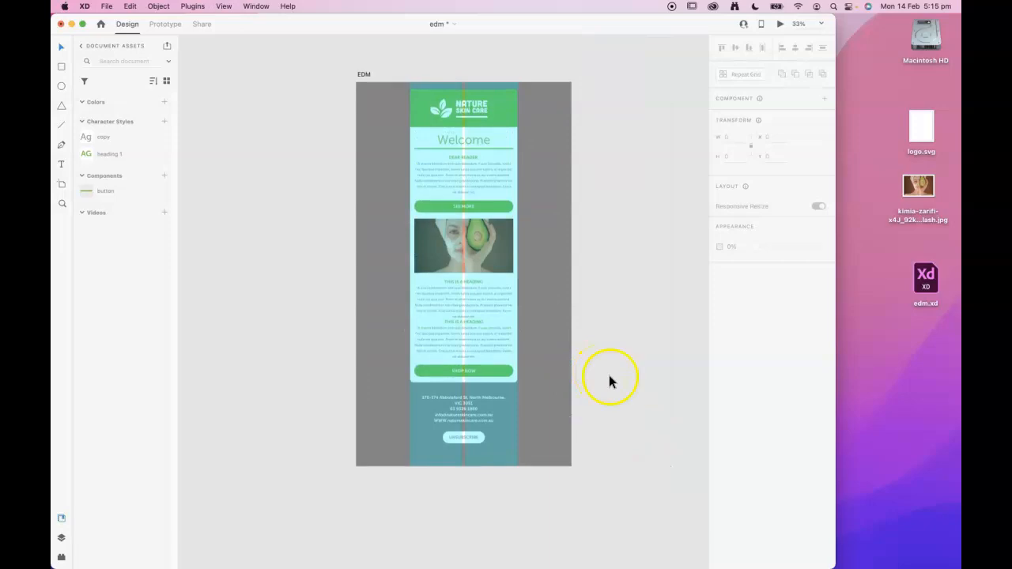
key("super+plus")
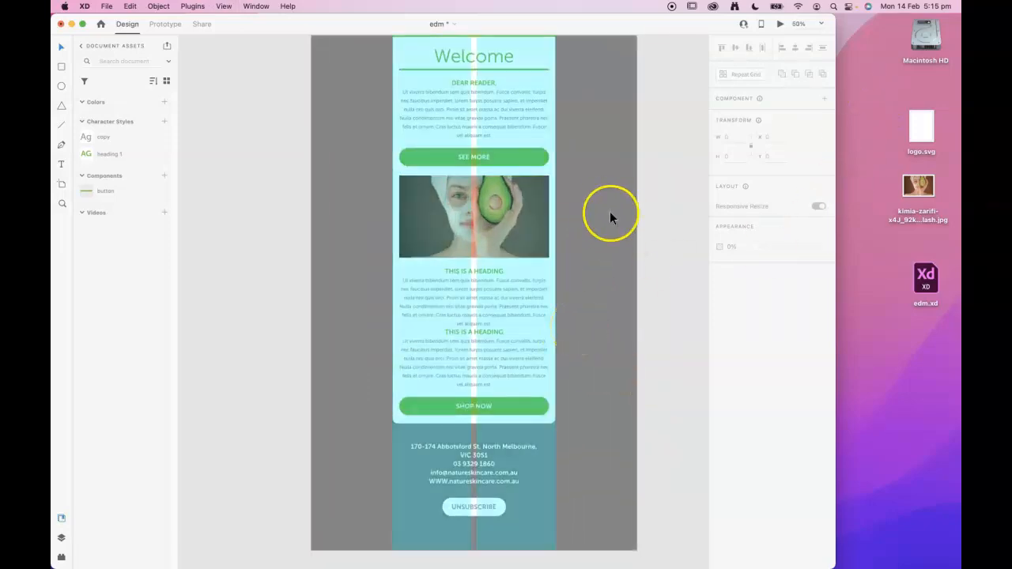
scroll(609, 211, "up", 5)
left_click(316, 87)
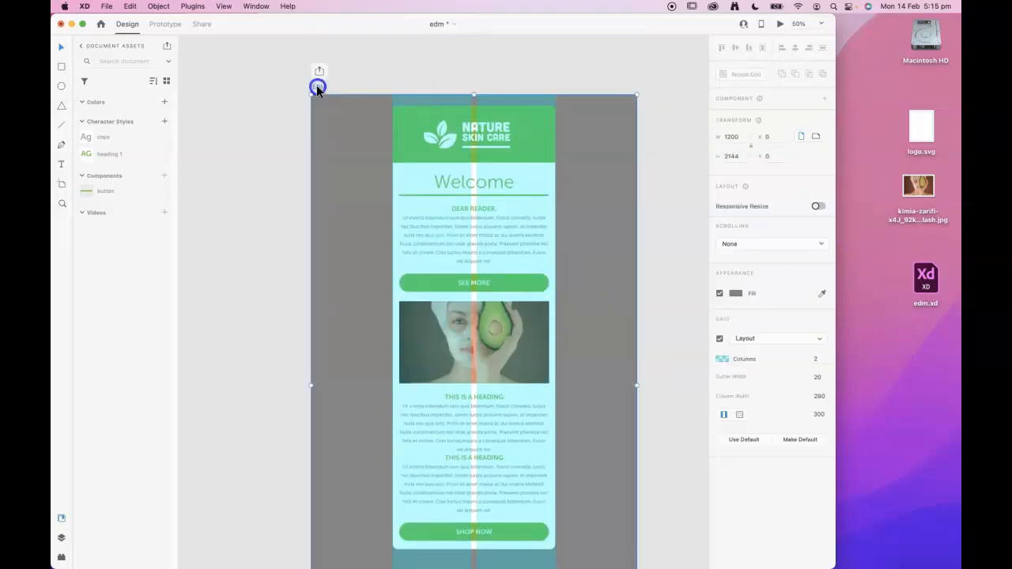
left_click(719, 338)
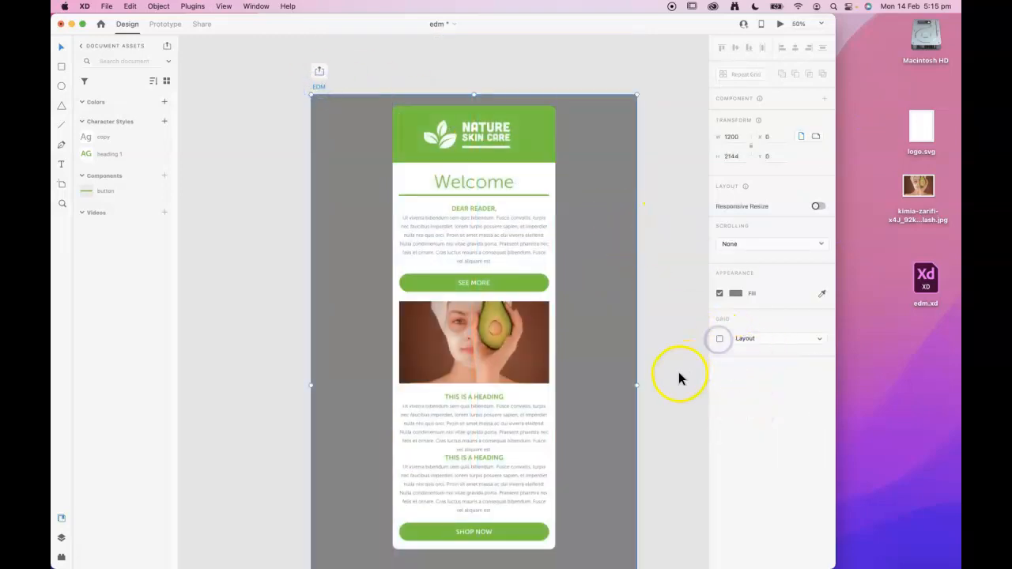
scroll(678, 372, "down", 3)
key("super+minus")
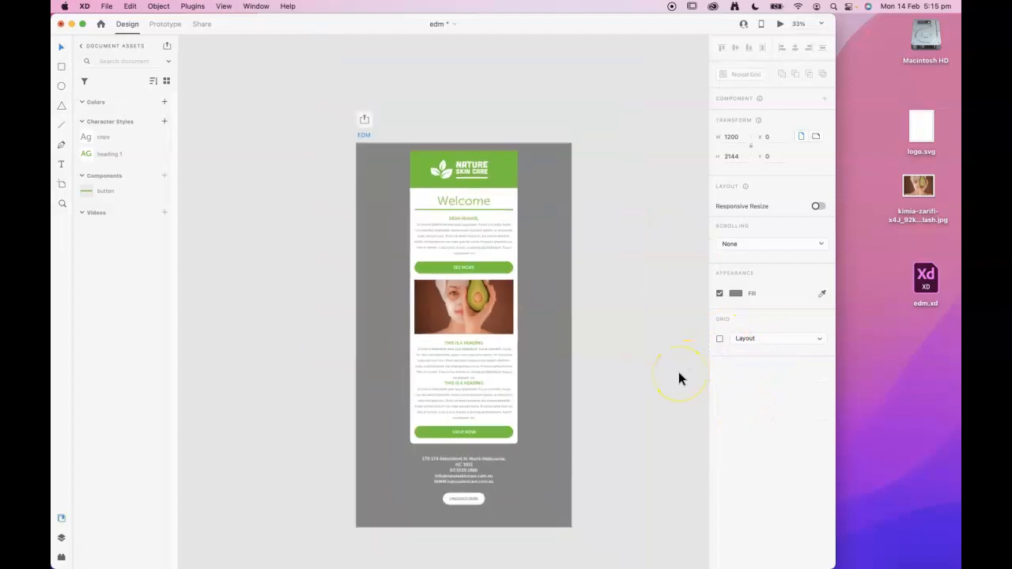
Enlarge the window to fill the screen and look over the finished EDM artboard
left_click_drag(566, 441, 583, 418)
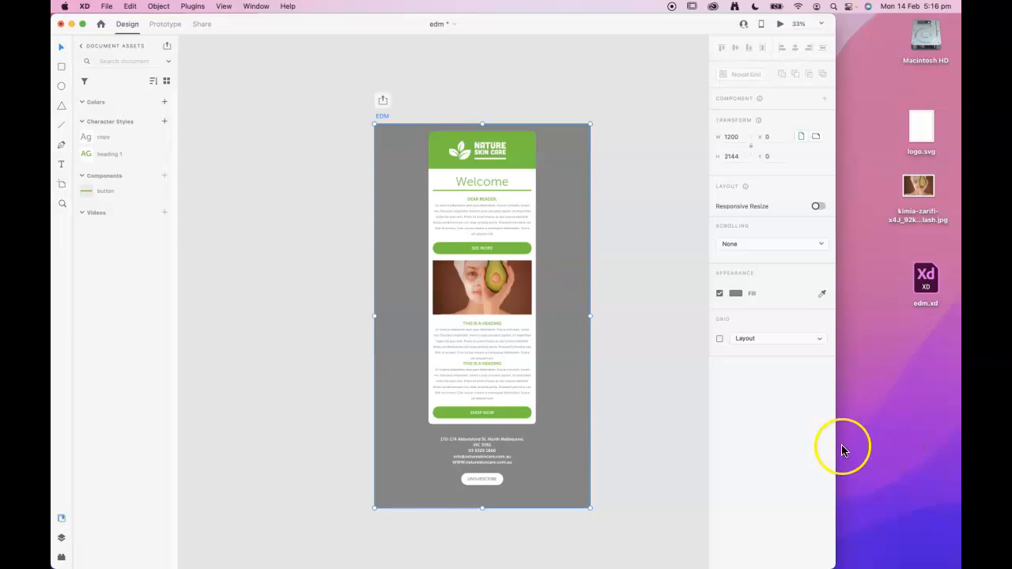
double_click(641, 31)
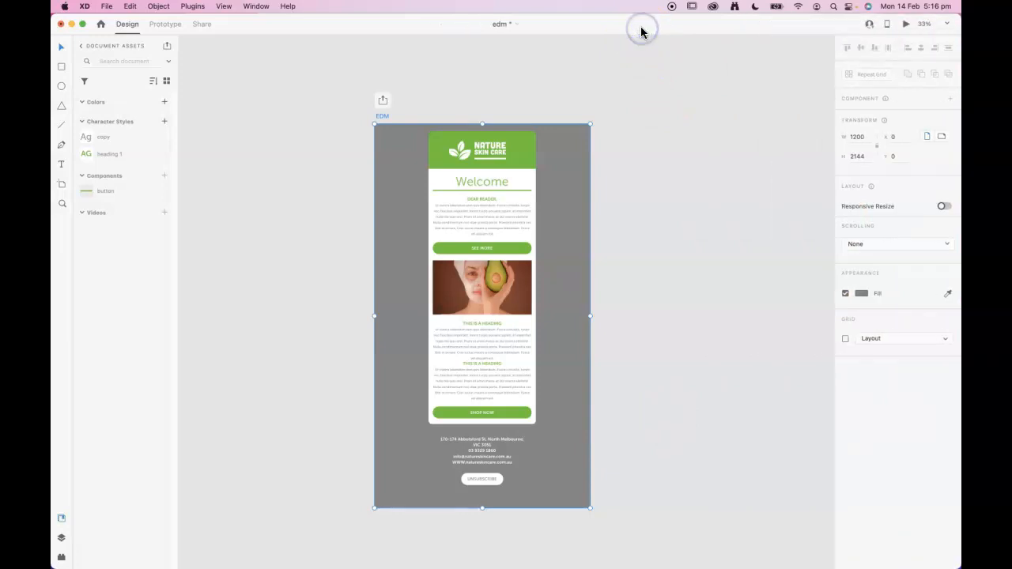
scroll(461, 244, "up", 5)
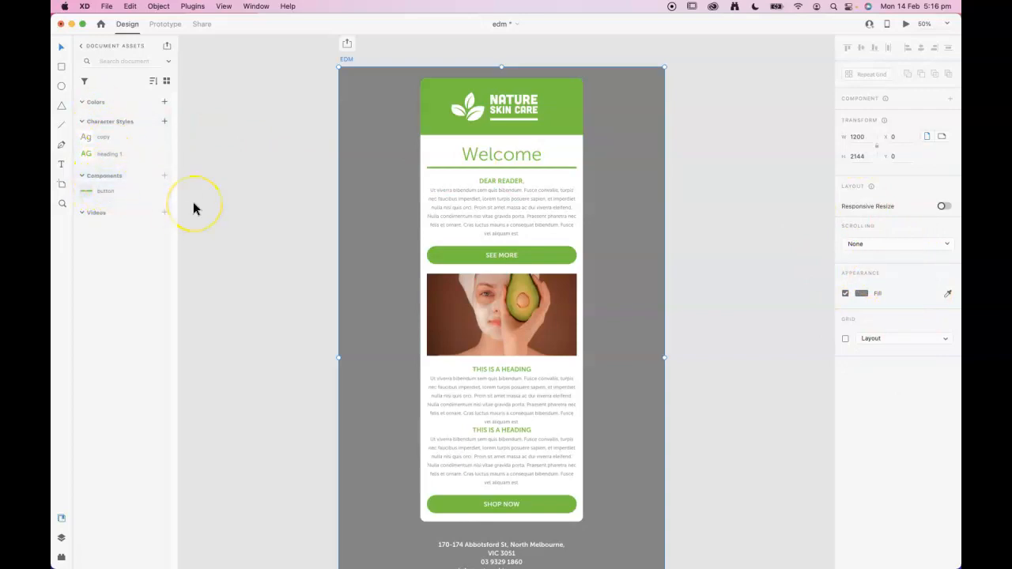
scroll(535, 321, "down", 2)
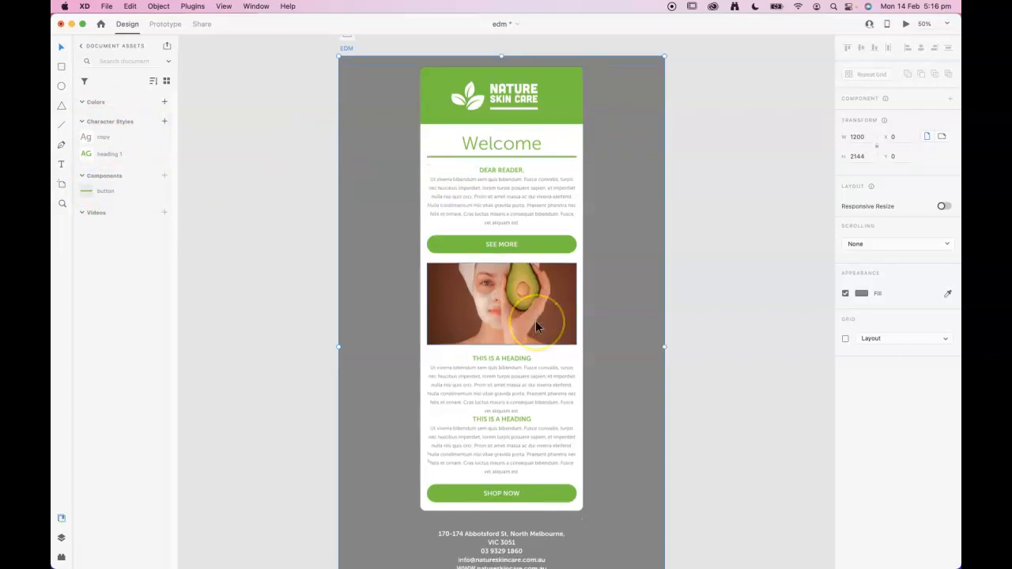
scroll(535, 320, "up", 1)
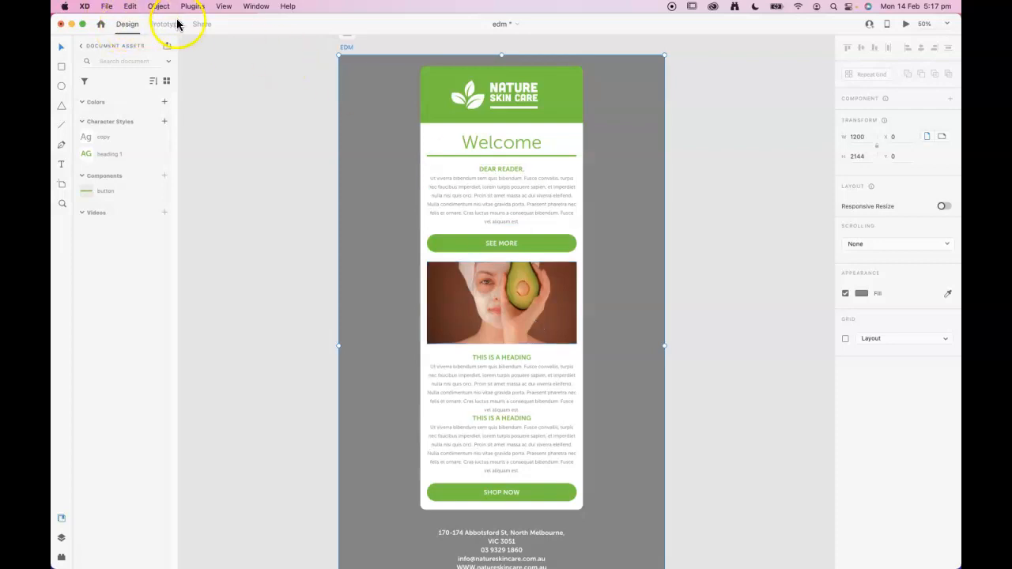
Create a Design Review share link for the edm document, accessible to anyone with the link
left_click(203, 26)
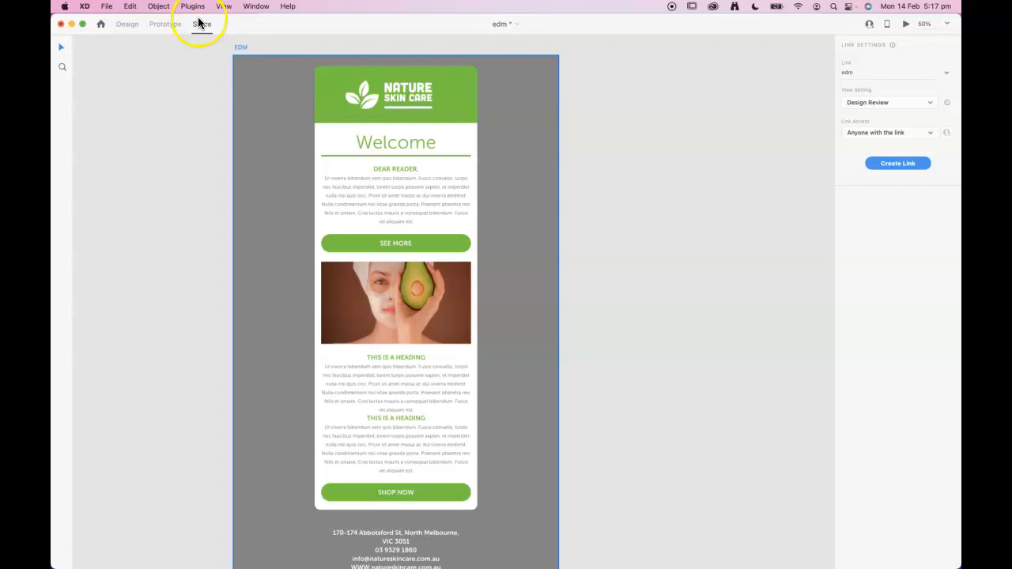
left_click(898, 164)
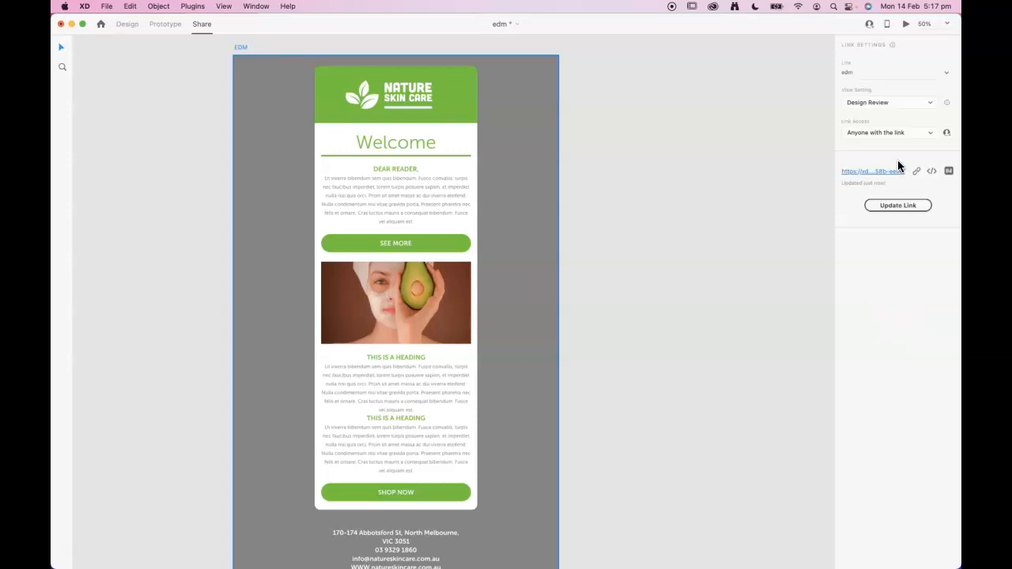
left_click(893, 209)
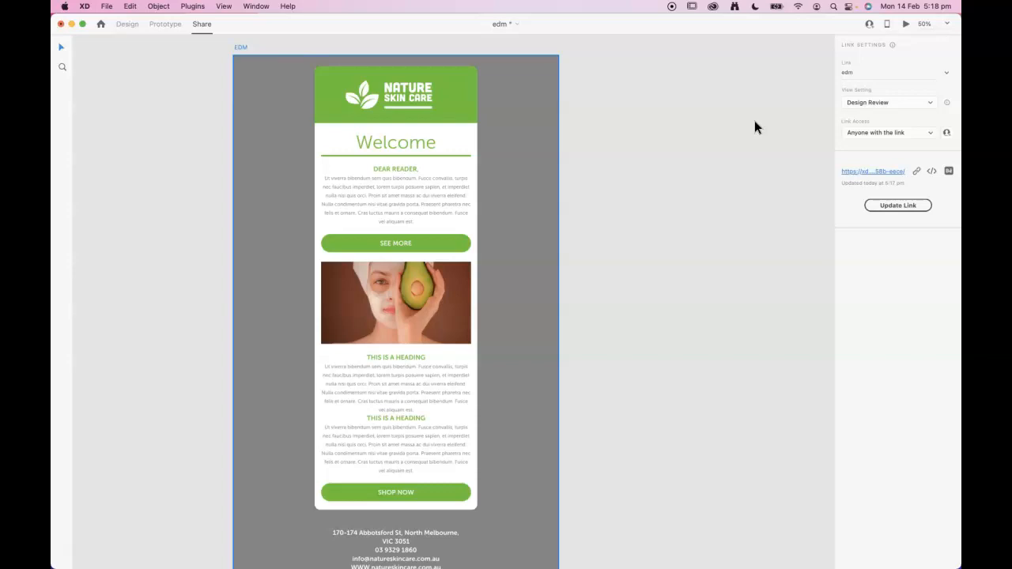
Copy the edm share link and open the shared design in Chrome
left_click(915, 171)
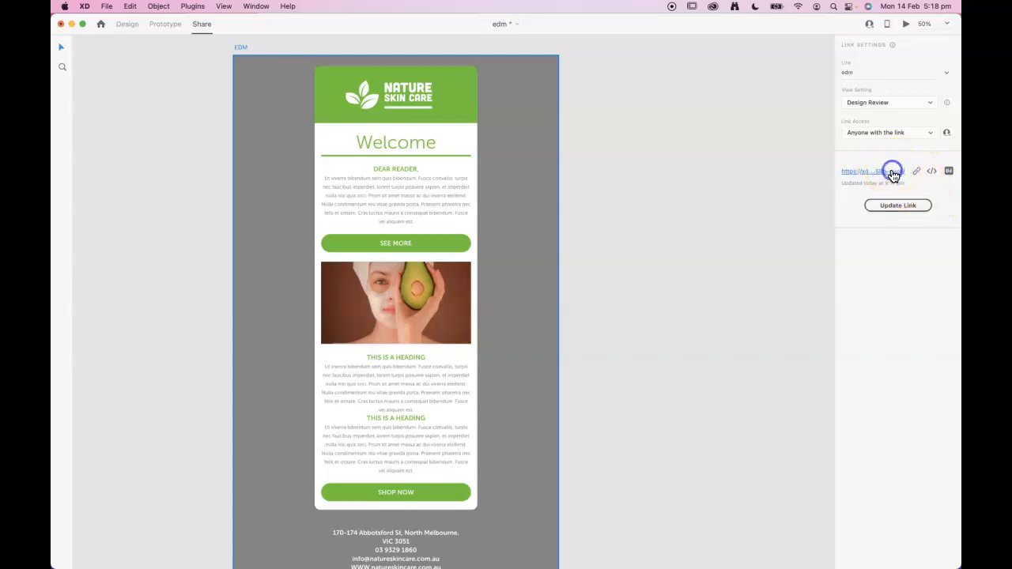
left_click(893, 174)
left_click(917, 172)
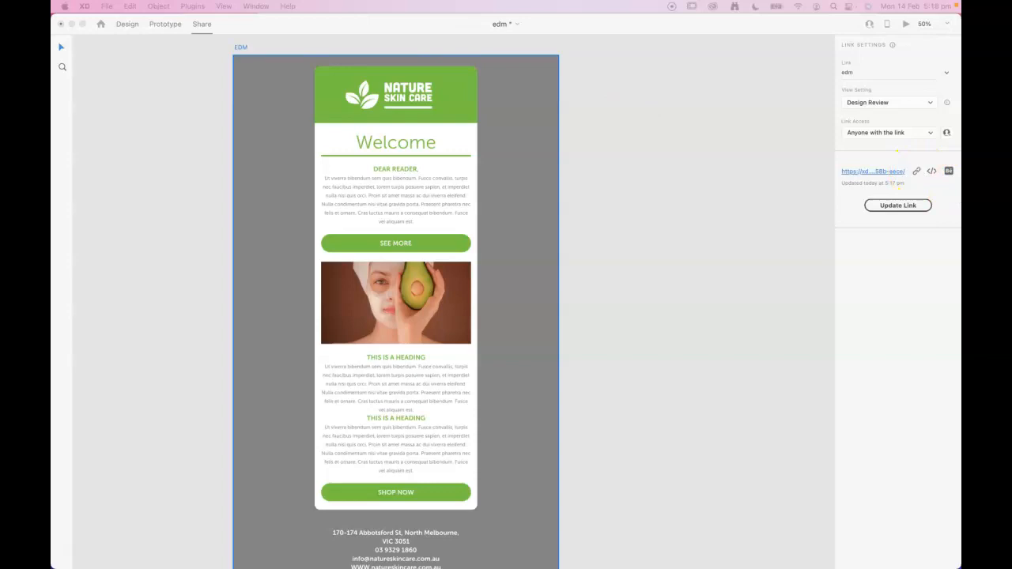
left_click_drag(176, 150, 403, 9)
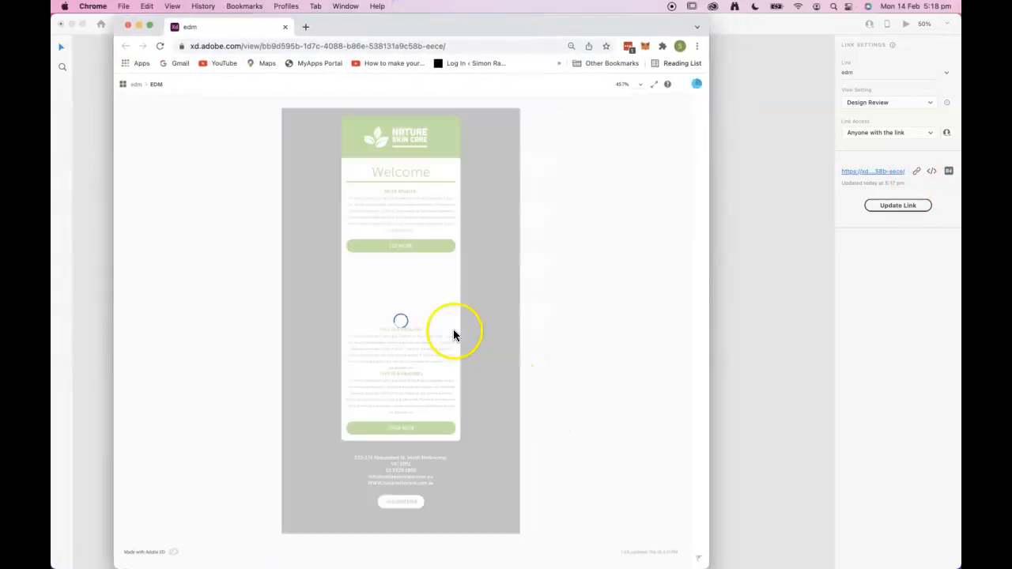
Select the full web address of the shared edm design in the browser
left_click(459, 47)
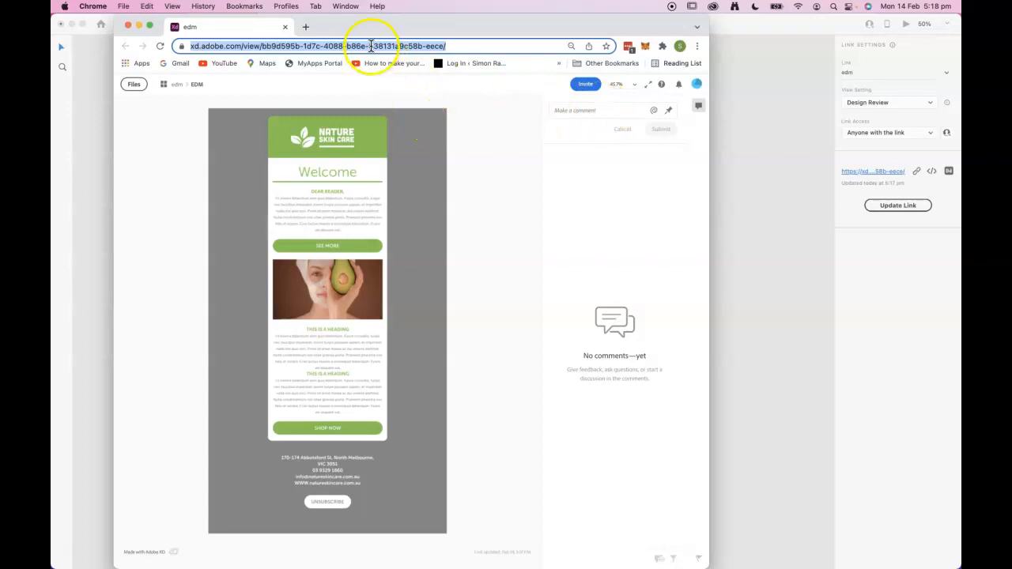
left_click(456, 49)
left_click_drag(492, 44, 123, 38)
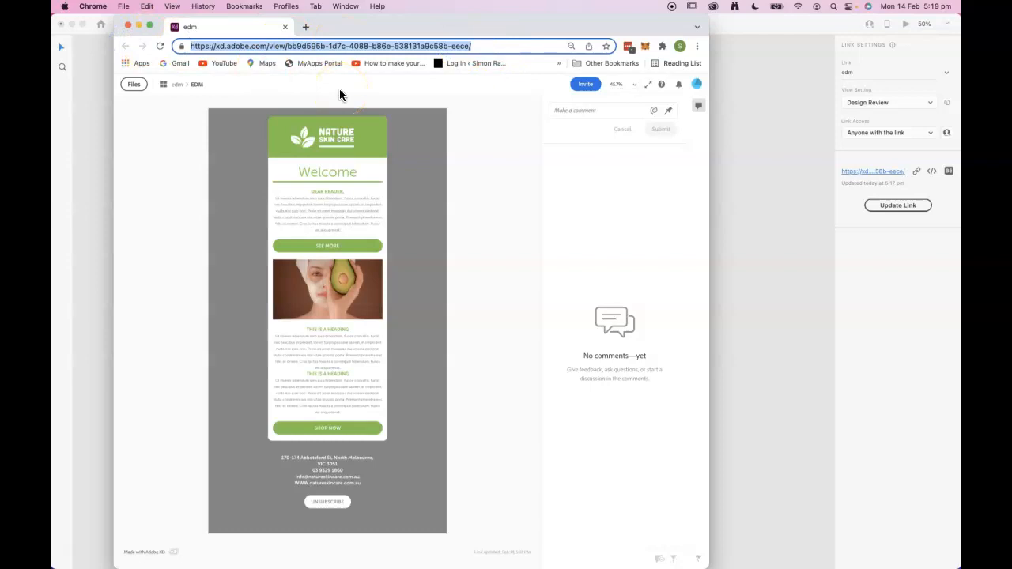